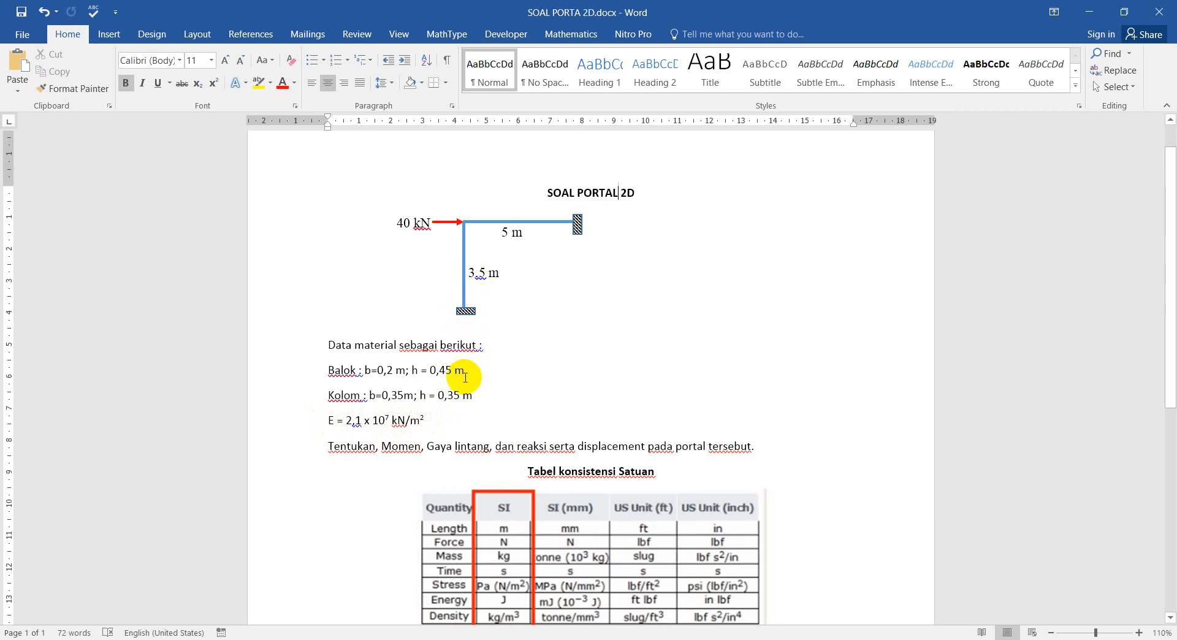
Review the portal frame problem's load, dimensions, beam and column sections, elastic modulus, and the unit consistency table.
{"action": "scroll", "coordinate": [466, 377], "scroll_direction": "down", "scroll_amount": 1}
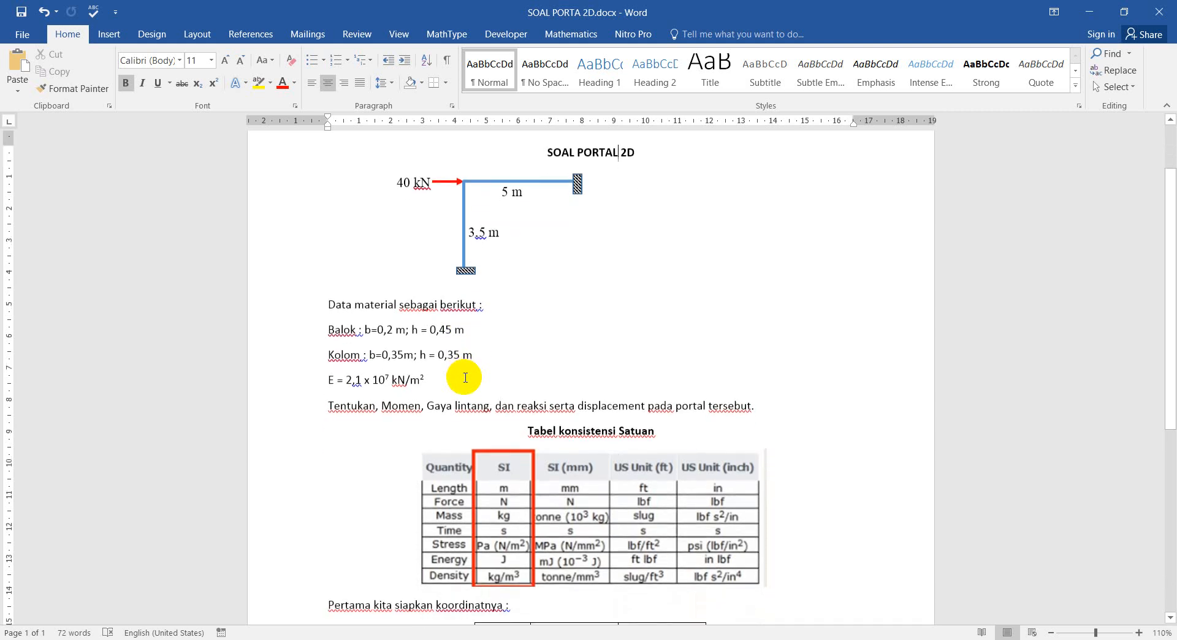
{"action": "scroll", "coordinate": [465, 378], "scroll_direction": "down", "scroll_amount": 1}
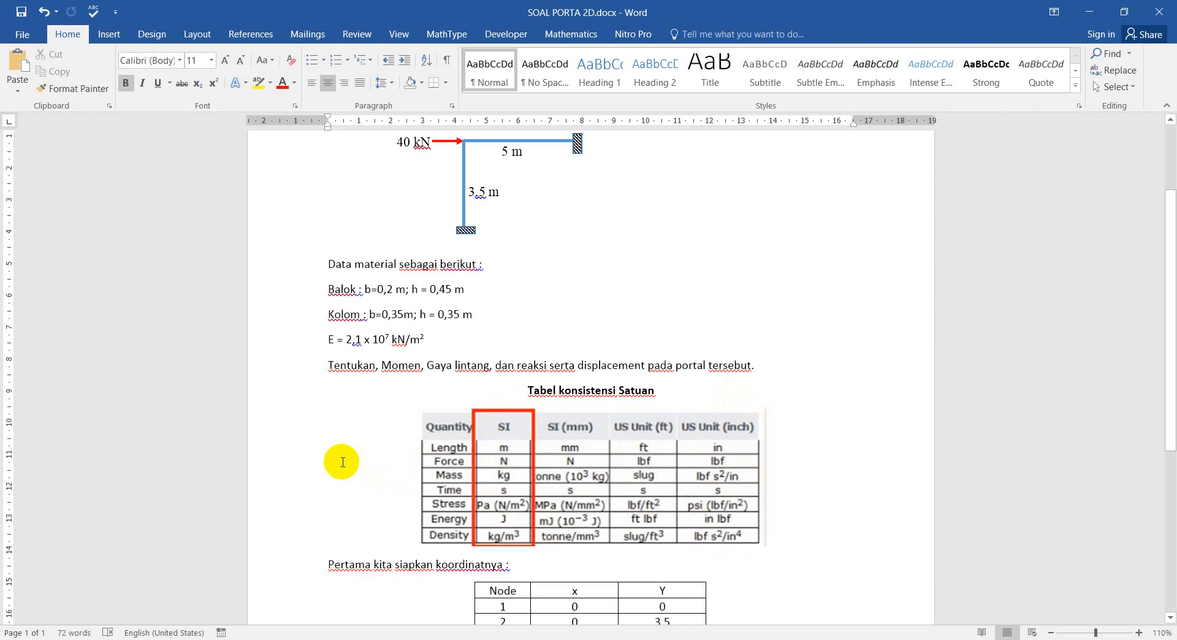
{"action": "scroll", "coordinate": [342, 462], "scroll_direction": "up", "scroll_amount": 1}
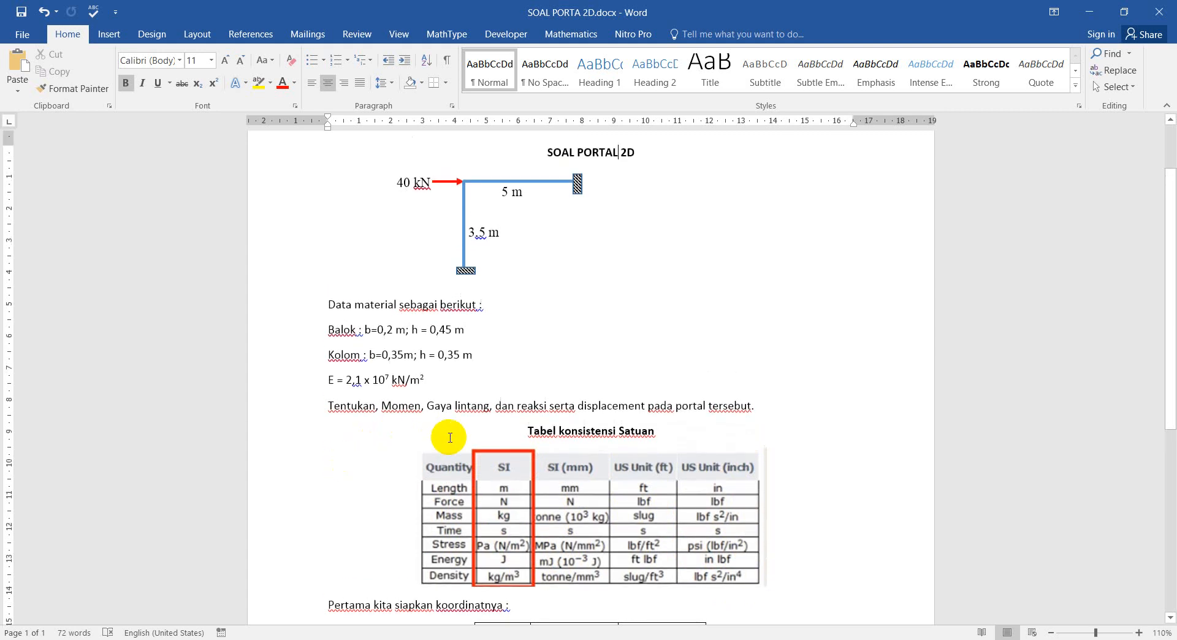
{"action": "scroll", "coordinate": [512, 429], "scroll_direction": "down", "scroll_amount": 1}
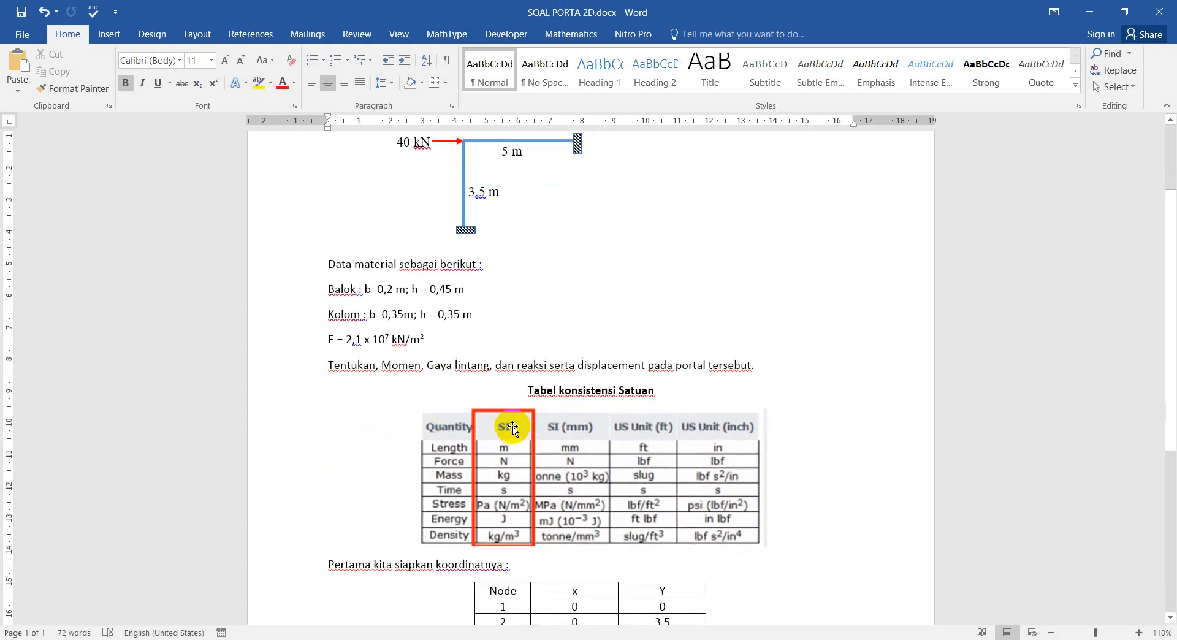
{"action": "scroll", "coordinate": [511, 429], "scroll_direction": "down", "scroll_amount": 1}
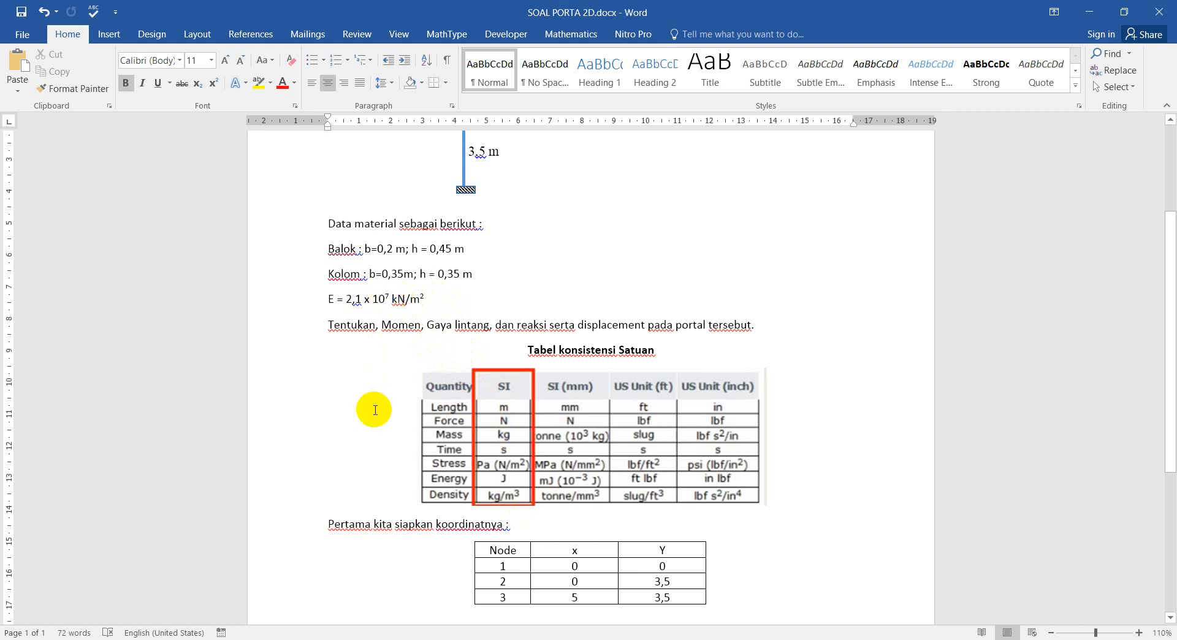
{"action": "scroll", "coordinate": [375, 407], "scroll_direction": "down", "scroll_amount": 3}
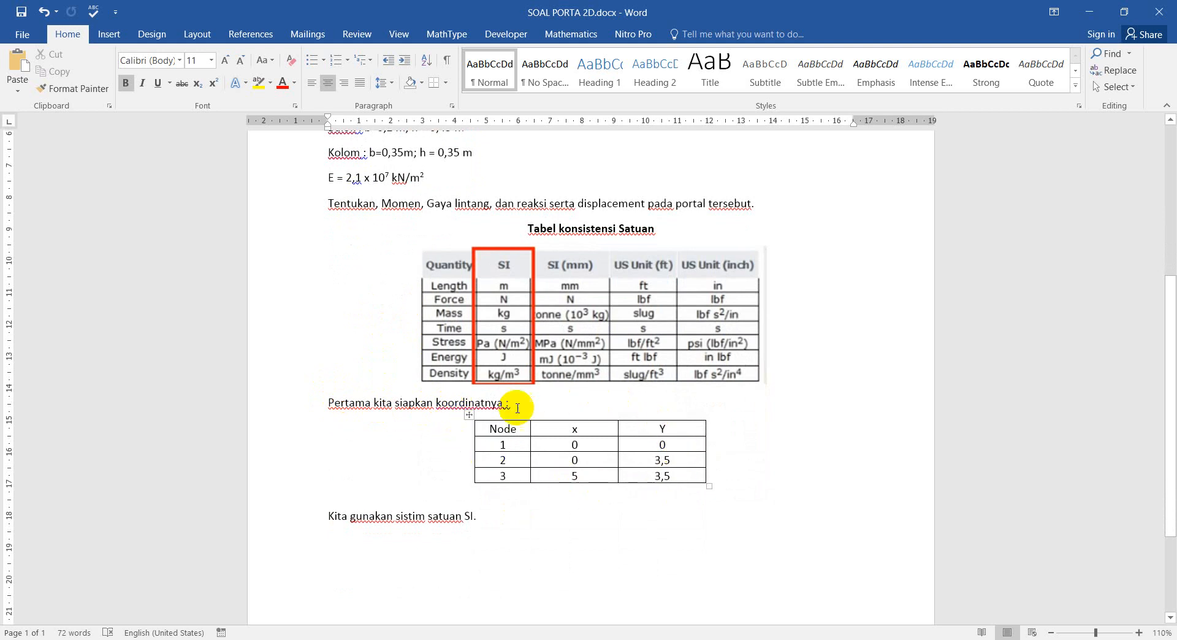
Compare the node coordinate table with the supports and member lengths in the portal frame sketch.
{"action": "scroll", "coordinate": [499, 264], "scroll_direction": "up", "scroll_amount": 7}
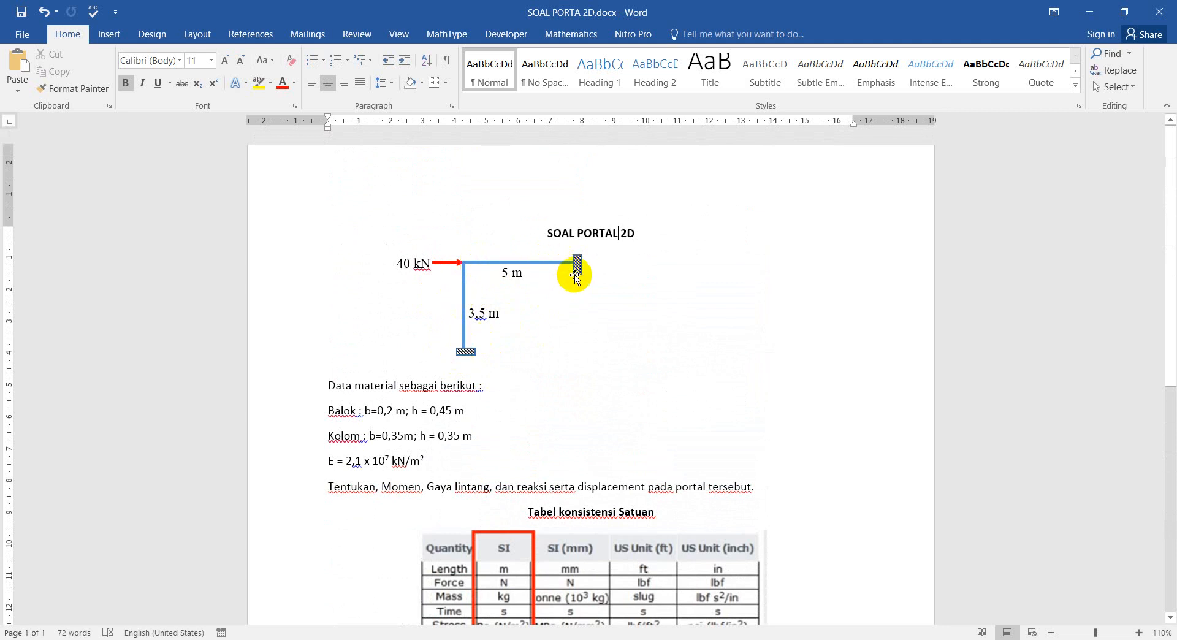
{"action": "scroll", "coordinate": [467, 309], "scroll_direction": "down", "scroll_amount": 1}
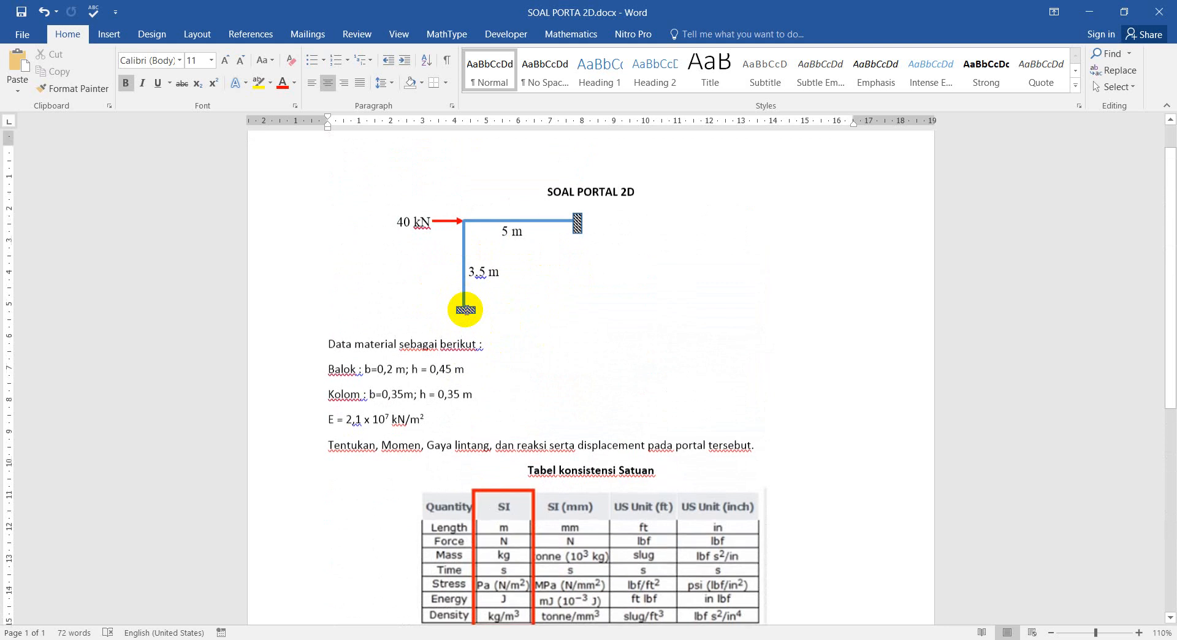
{"action": "scroll", "coordinate": [466, 309], "scroll_direction": "down", "scroll_amount": 4}
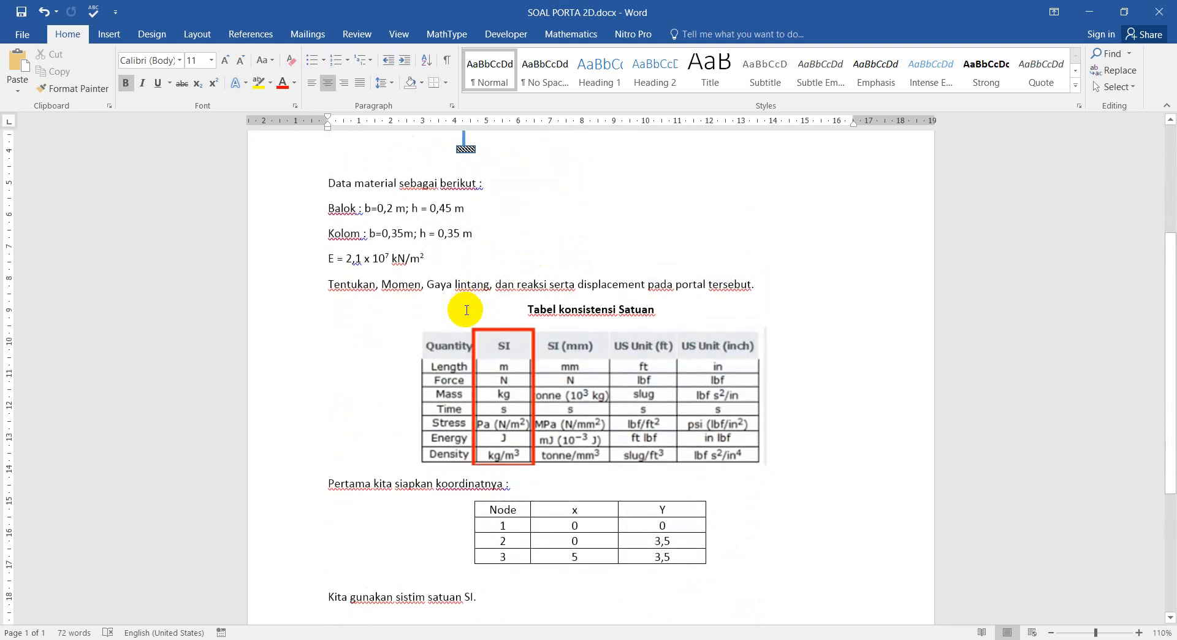
{"action": "scroll", "coordinate": [466, 310], "scroll_direction": "up", "scroll_amount": 2}
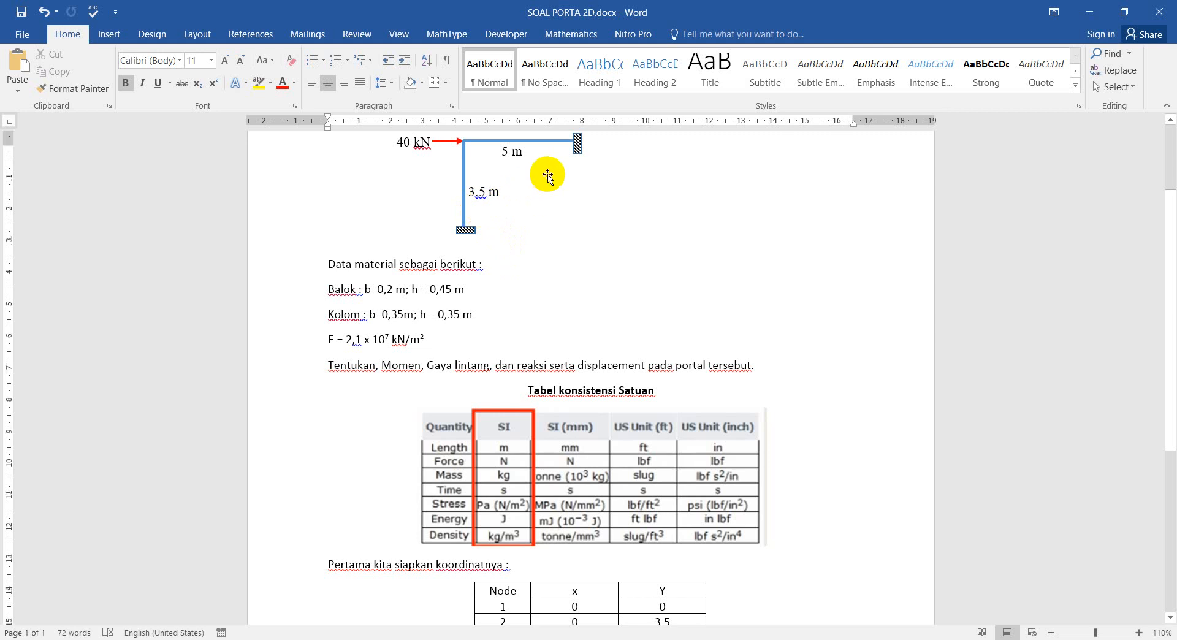
{"action": "scroll", "coordinate": [548, 175], "scroll_direction": "up", "scroll_amount": 1}
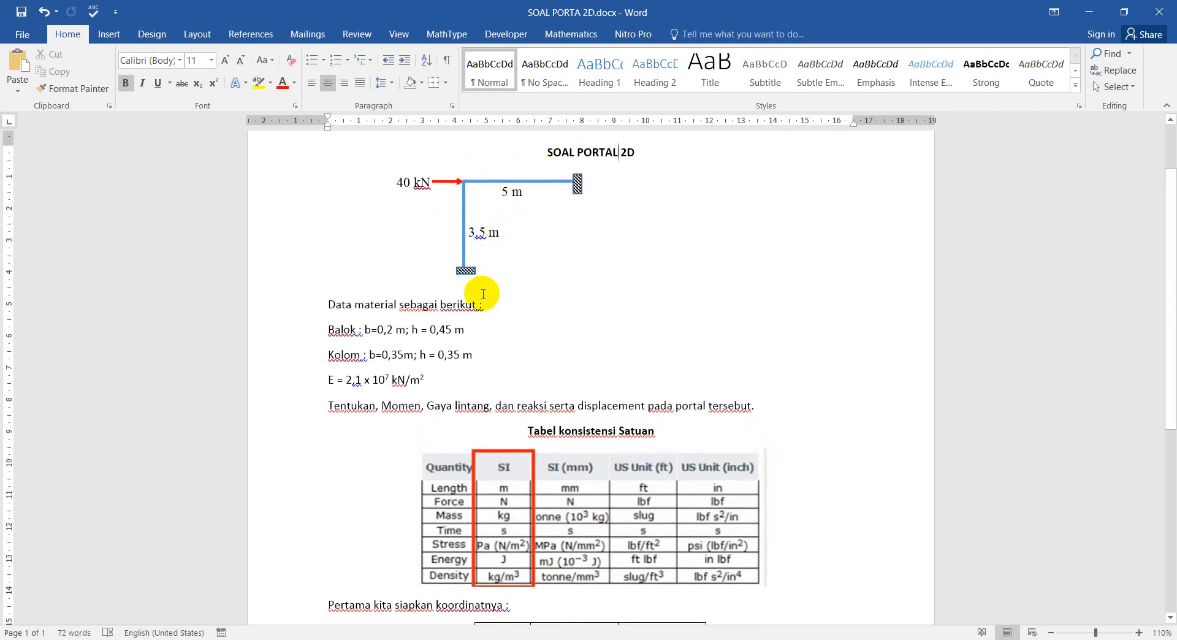
{"action": "scroll", "coordinate": [483, 294], "scroll_direction": "down", "scroll_amount": 5}
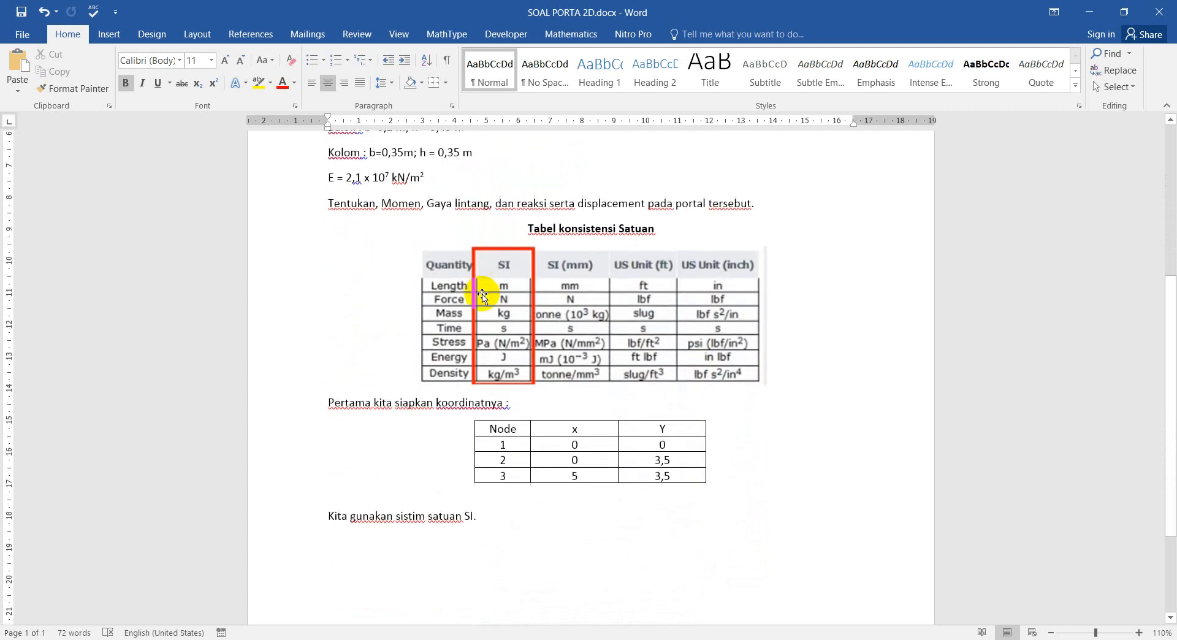
{"action": "scroll", "coordinate": [483, 295], "scroll_direction": "down", "scroll_amount": 1}
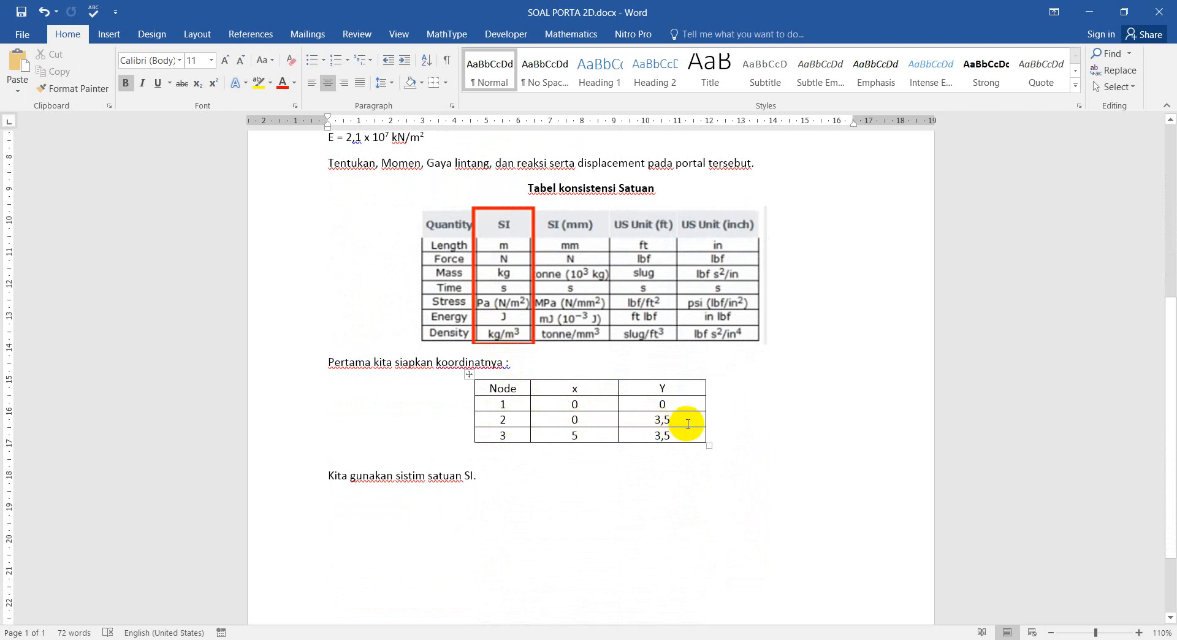
{"action": "scroll", "coordinate": [582, 442], "scroll_direction": "up", "scroll_amount": 3}
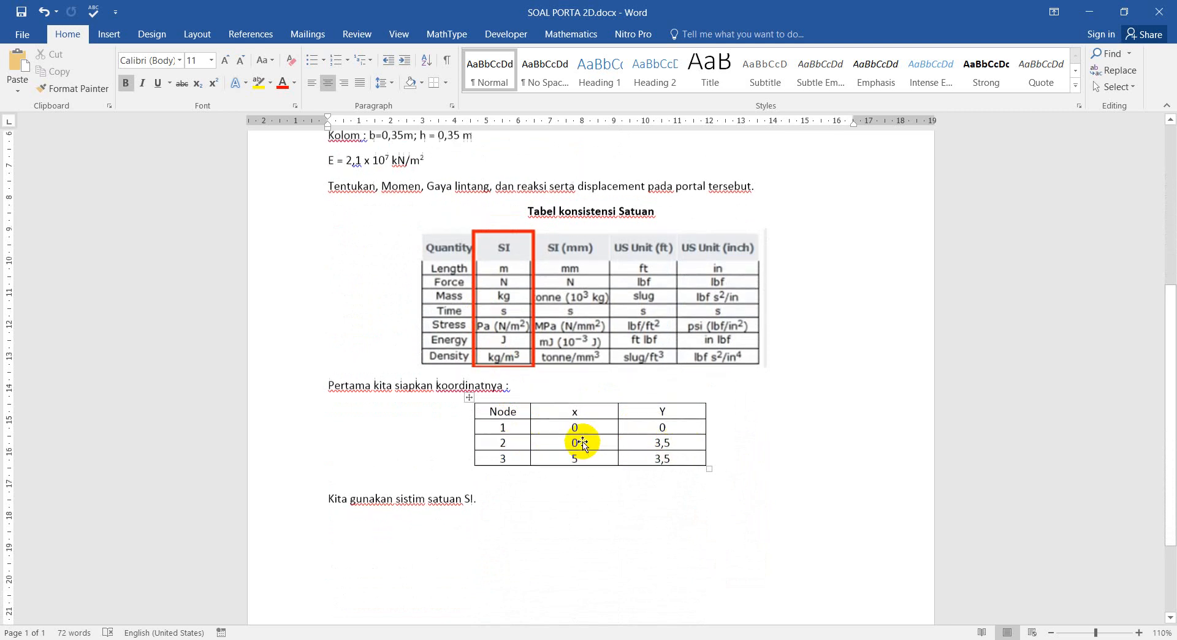
{"action": "scroll", "coordinate": [583, 442], "scroll_direction": "up", "scroll_amount": 1}
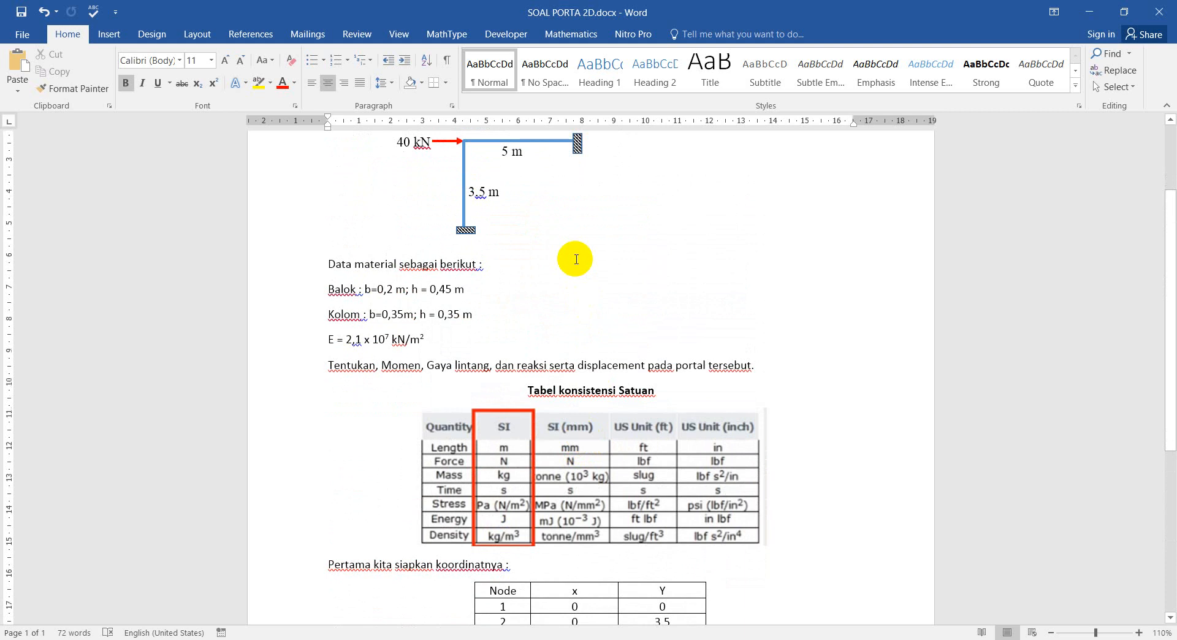
{"action": "scroll", "coordinate": [576, 261], "scroll_direction": "down", "scroll_amount": 2}
{"action": "scroll", "coordinate": [575, 261], "scroll_direction": "down", "scroll_amount": 2}
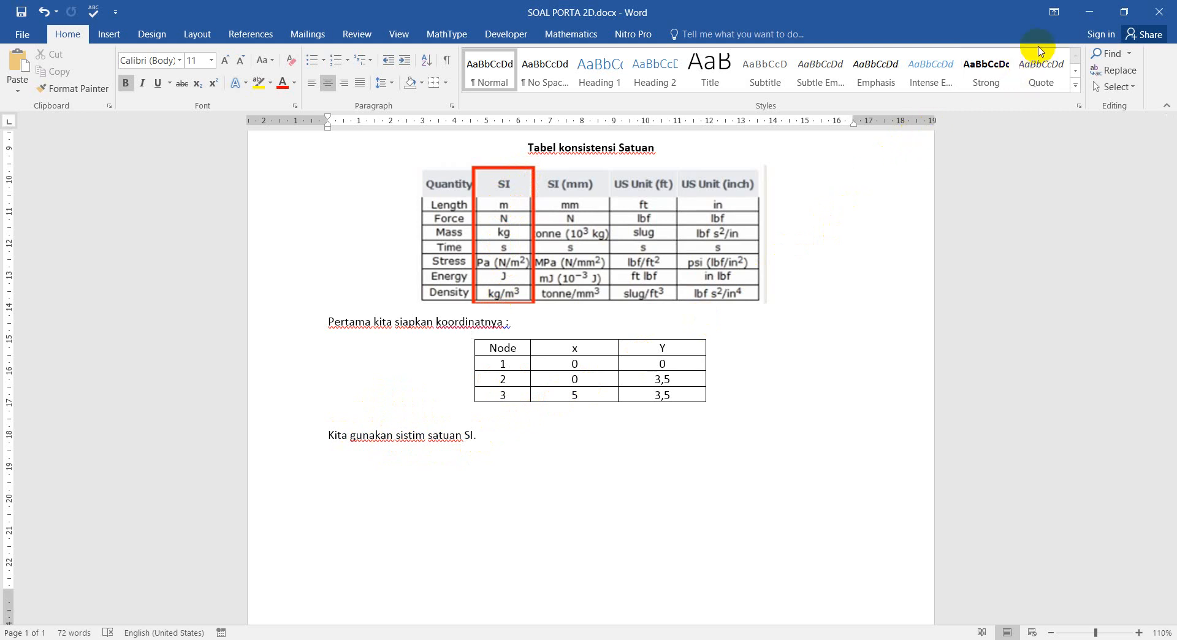
Switch from the problem document to the Abaqus/CAE window.
{"action": "left_click", "coordinate": [1089, 13]}
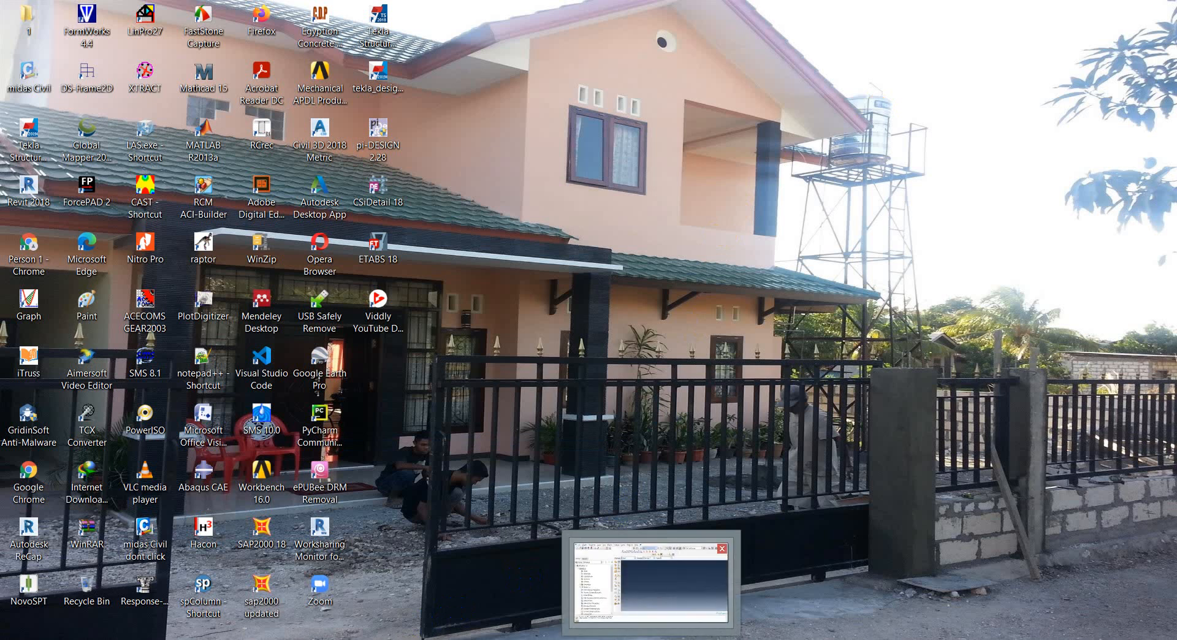
{"action": "left_click", "coordinate": [646, 639]}
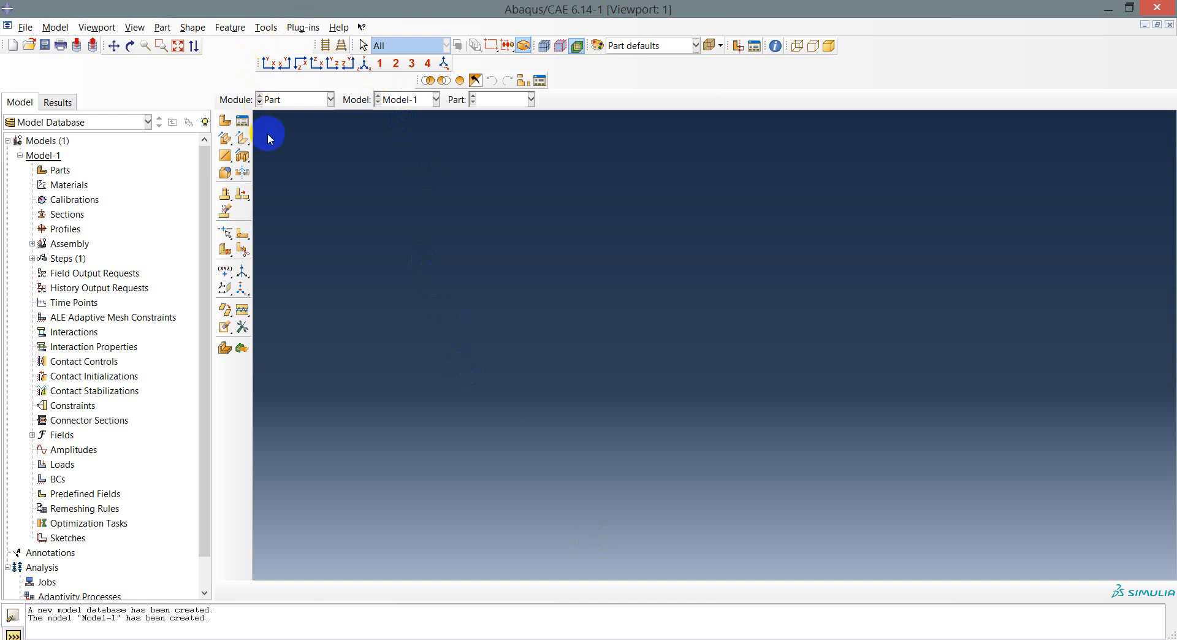
{"action": "left_click", "coordinate": [24, 27]}
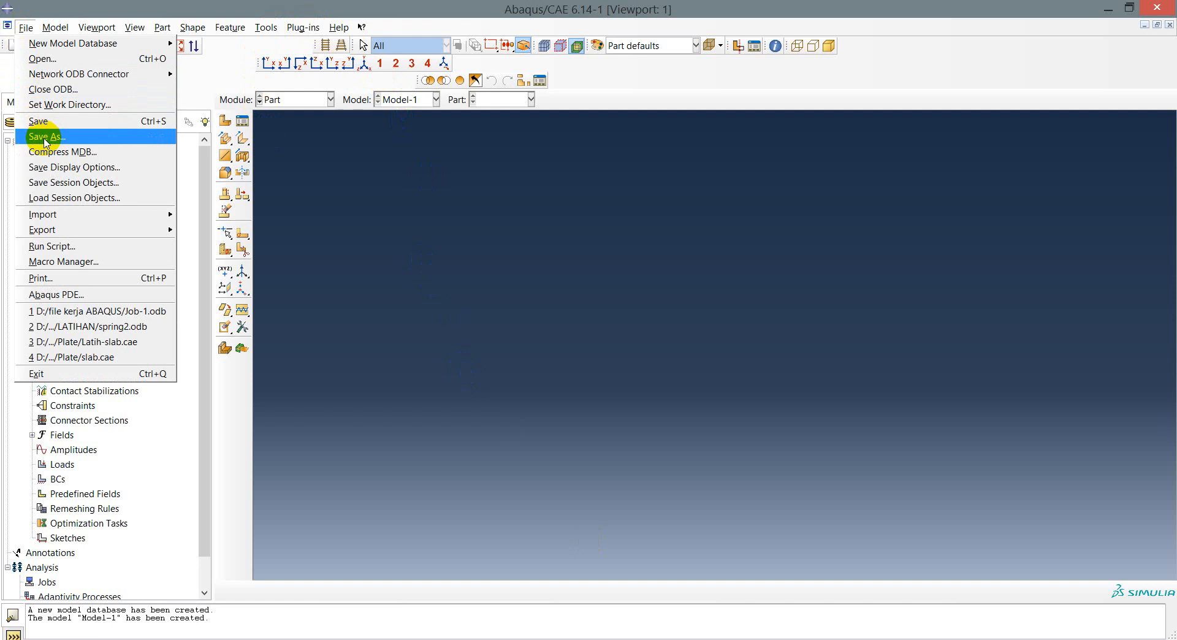
{"action": "left_click", "coordinate": [306, 167]}
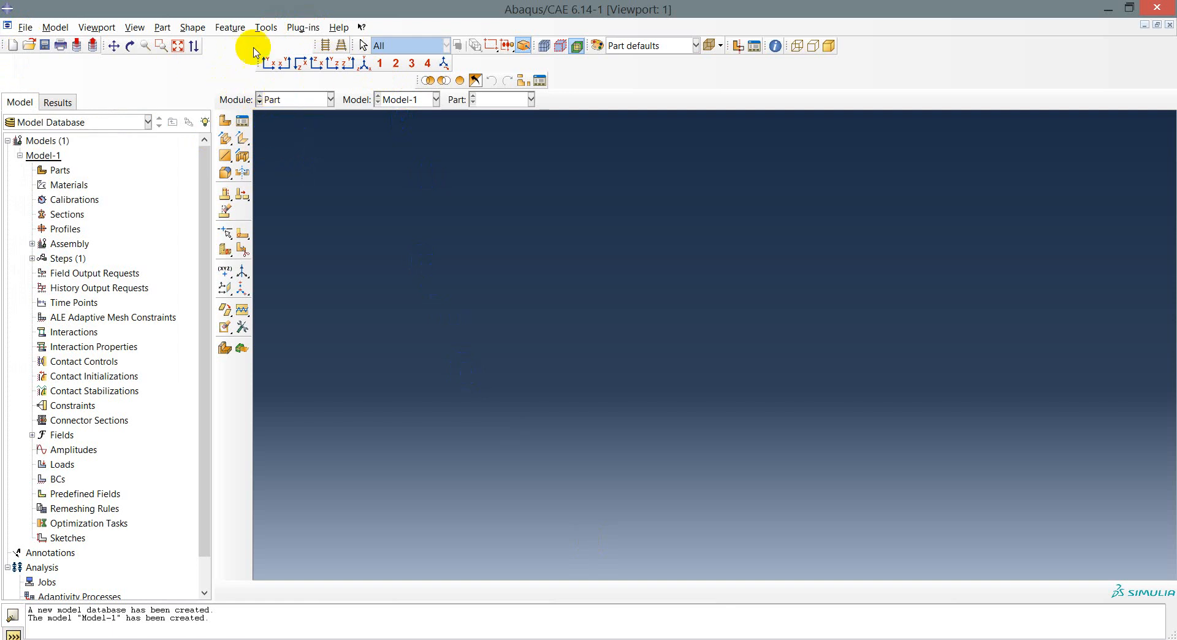
{"action": "left_click", "coordinate": [276, 101]}
{"action": "left_click", "coordinate": [278, 113]}
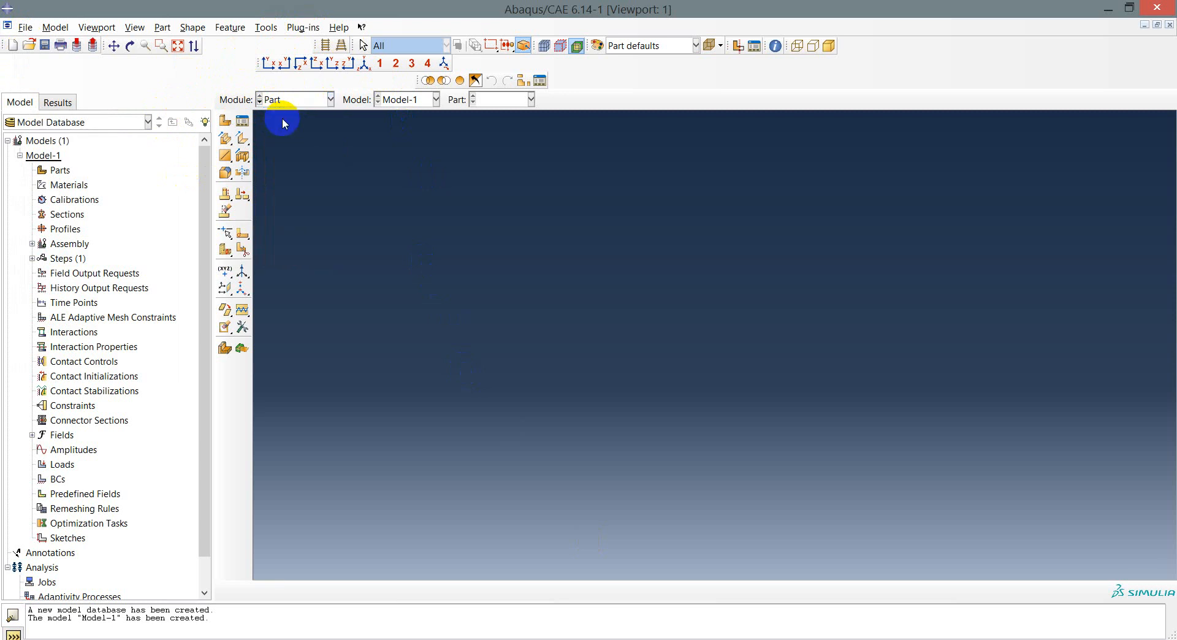
{"action": "double_click", "coordinate": [56, 173]}
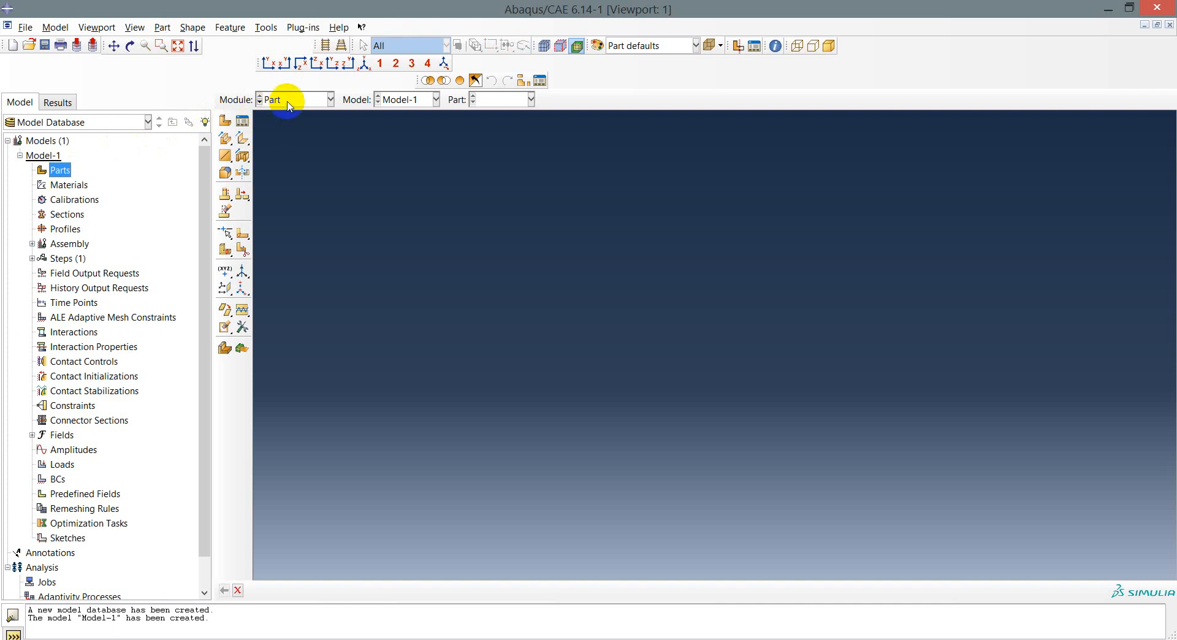
{"action": "left_click", "coordinate": [164, 28]}
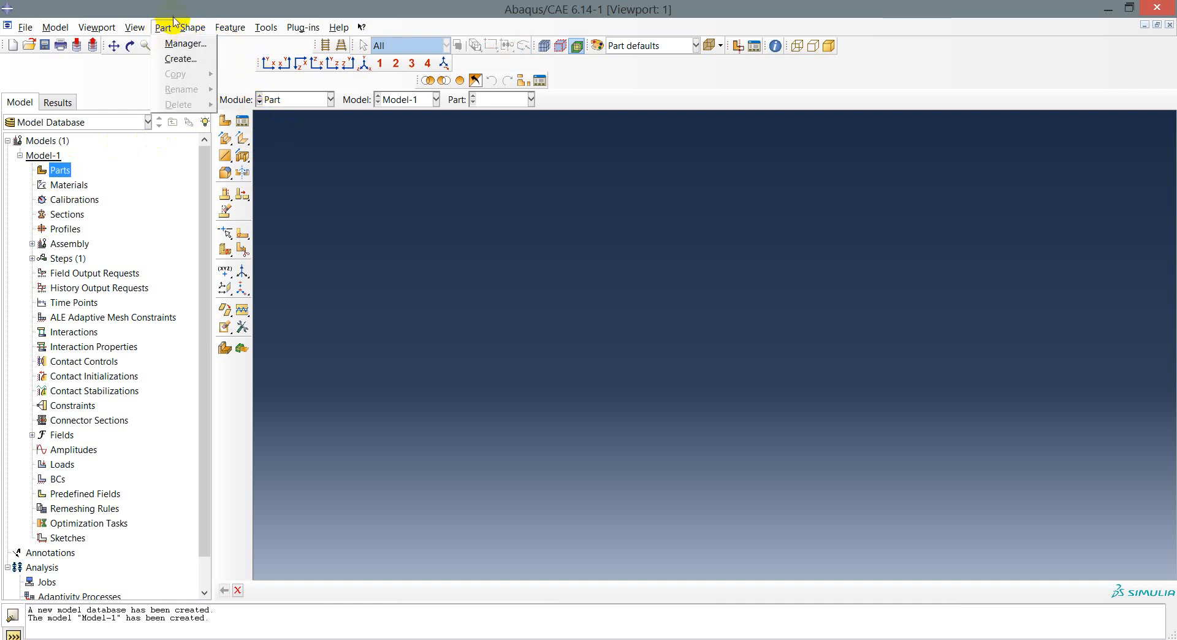
{"action": "left_click", "coordinate": [161, 27]}
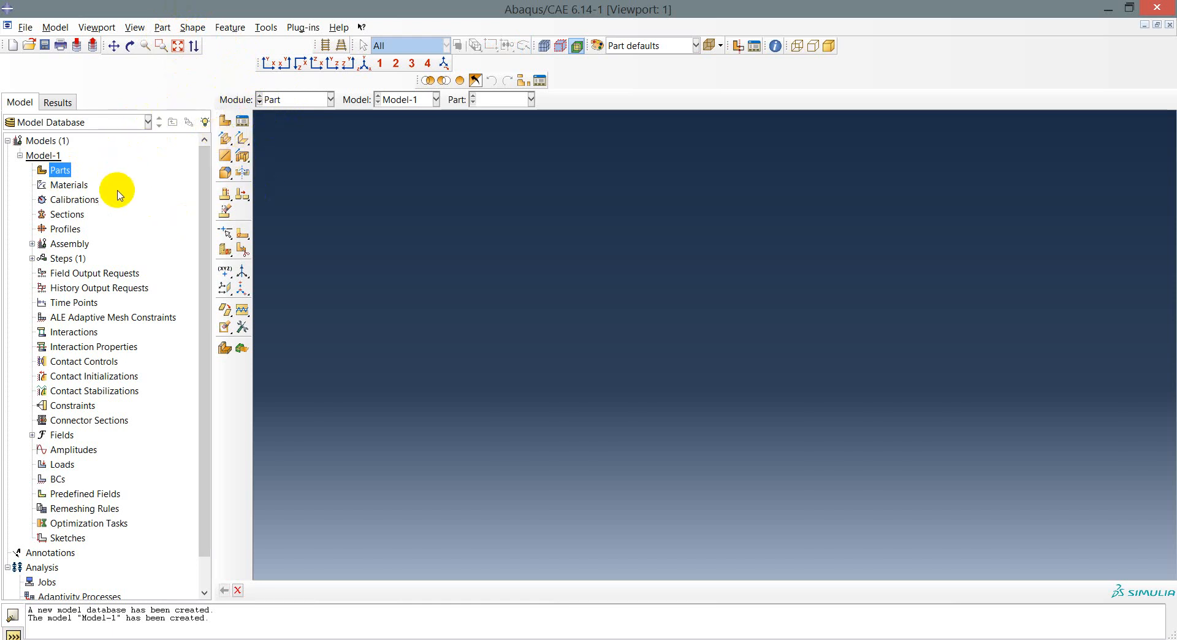
Start creating a new part named Part-Portal-2D.
{"action": "left_click", "coordinate": [225, 121]}
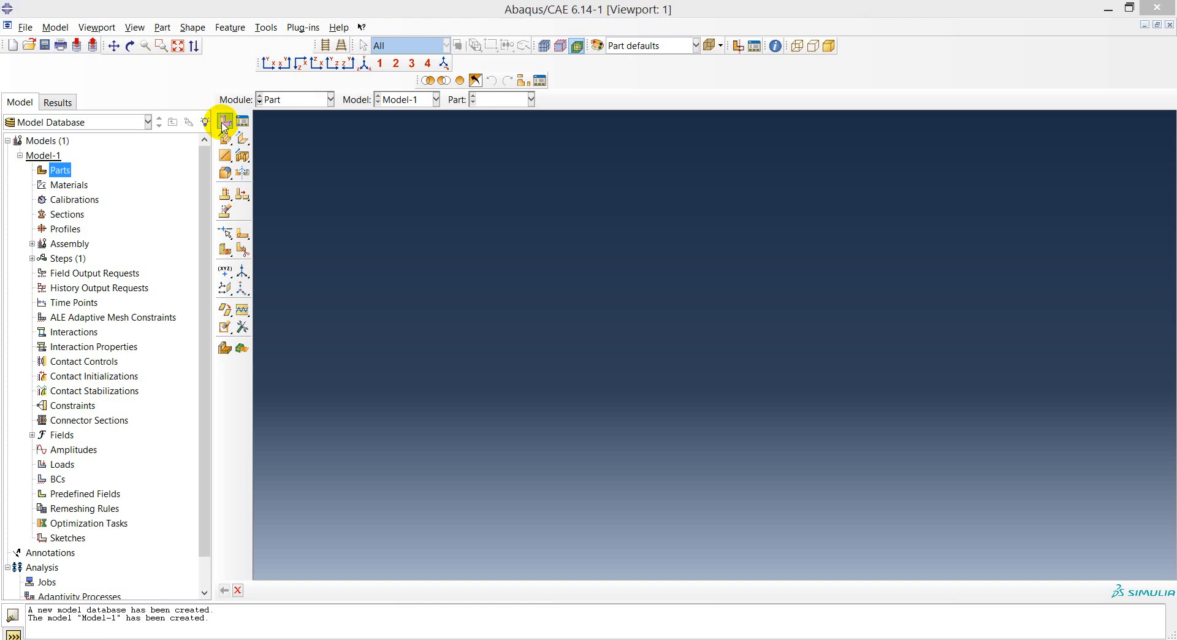
{"action": "left_click", "coordinate": [384, 97]}
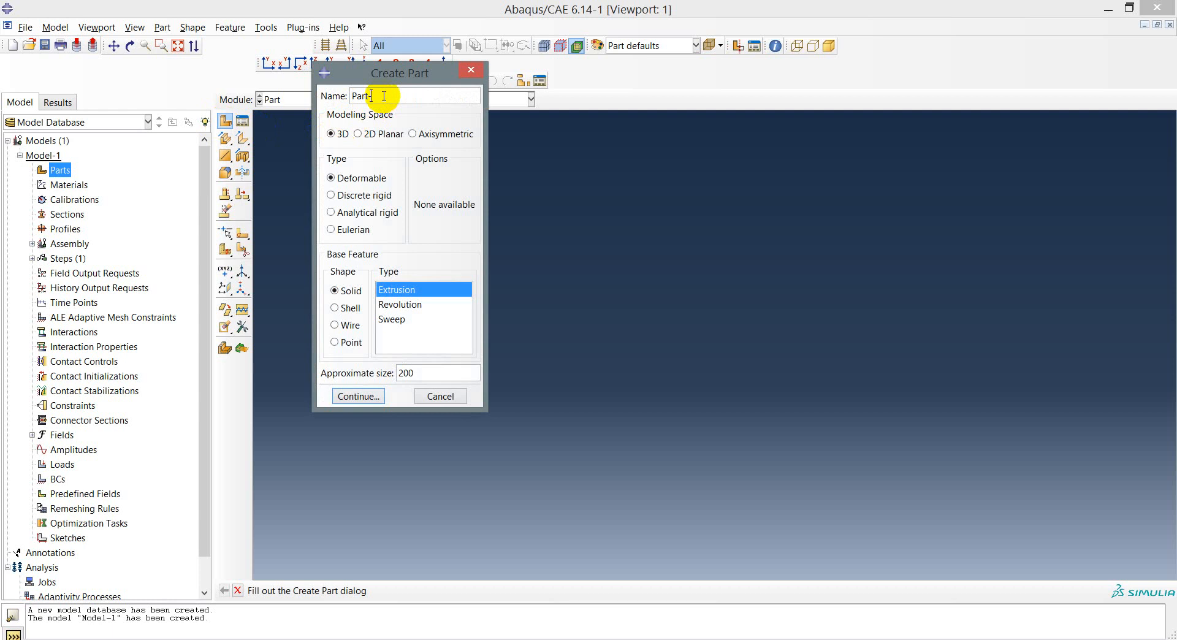
{"action": "type", "text": "Portal-2D"}
Try a 3D modeling space with a wire base feature for the new part.
{"action": "left_click", "coordinate": [359, 134]}
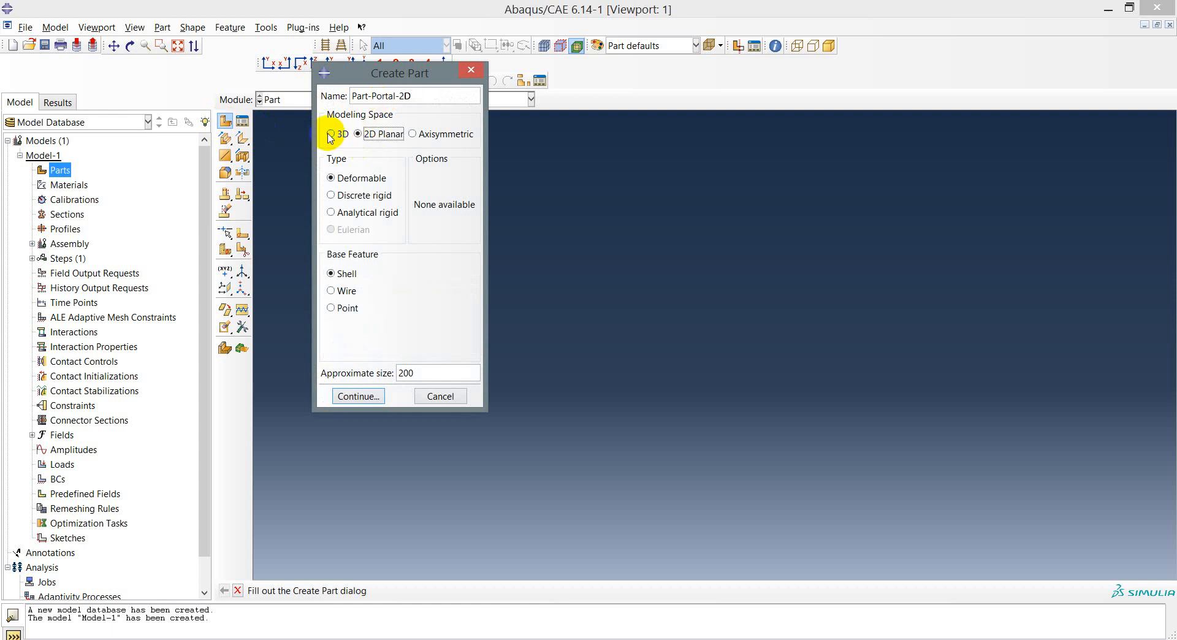
{"action": "left_click", "coordinate": [332, 134]}
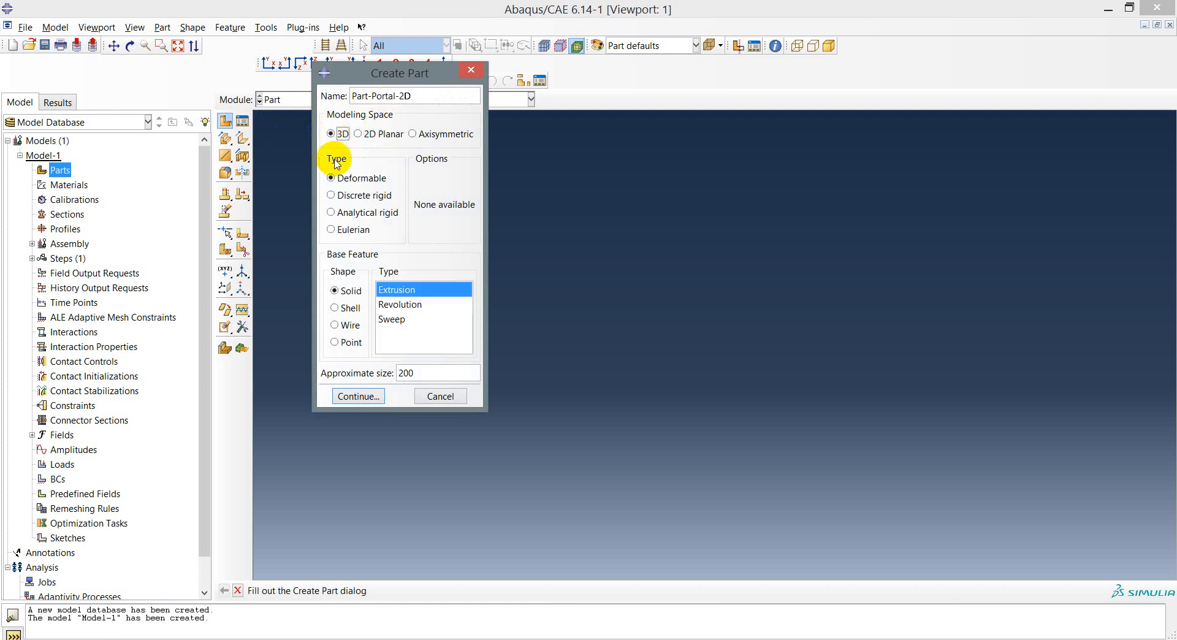
{"action": "left_click", "coordinate": [335, 326]}
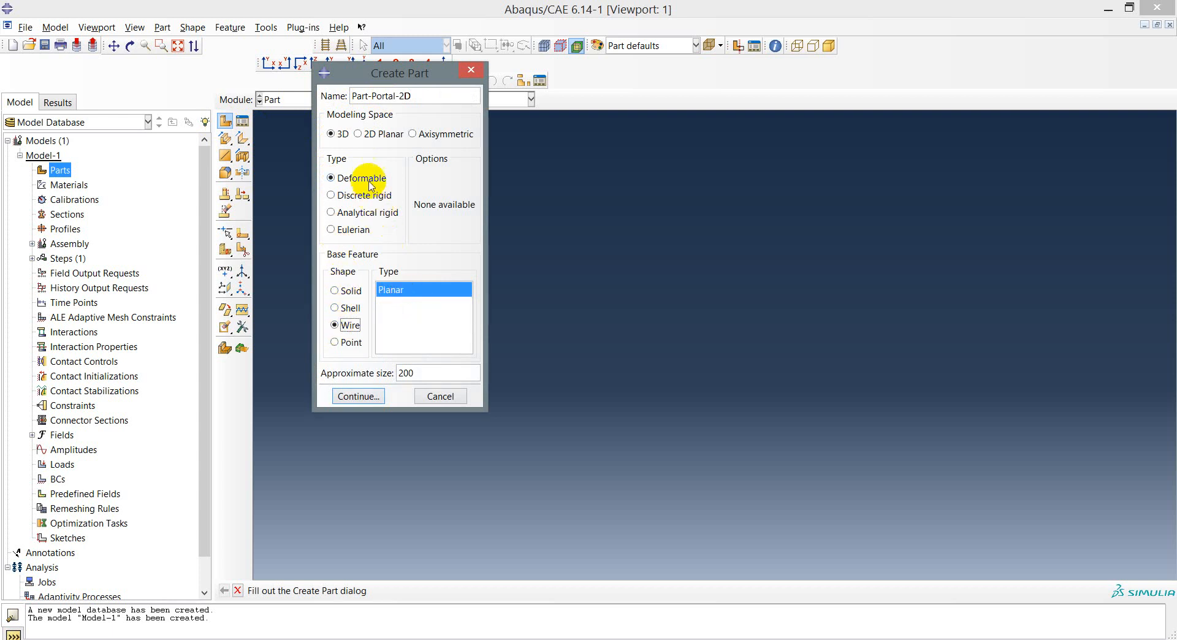
Define the part as 2D Planar with a Wire base feature and approximate size 10, and open its sketch.
{"action": "left_click", "coordinate": [359, 134]}
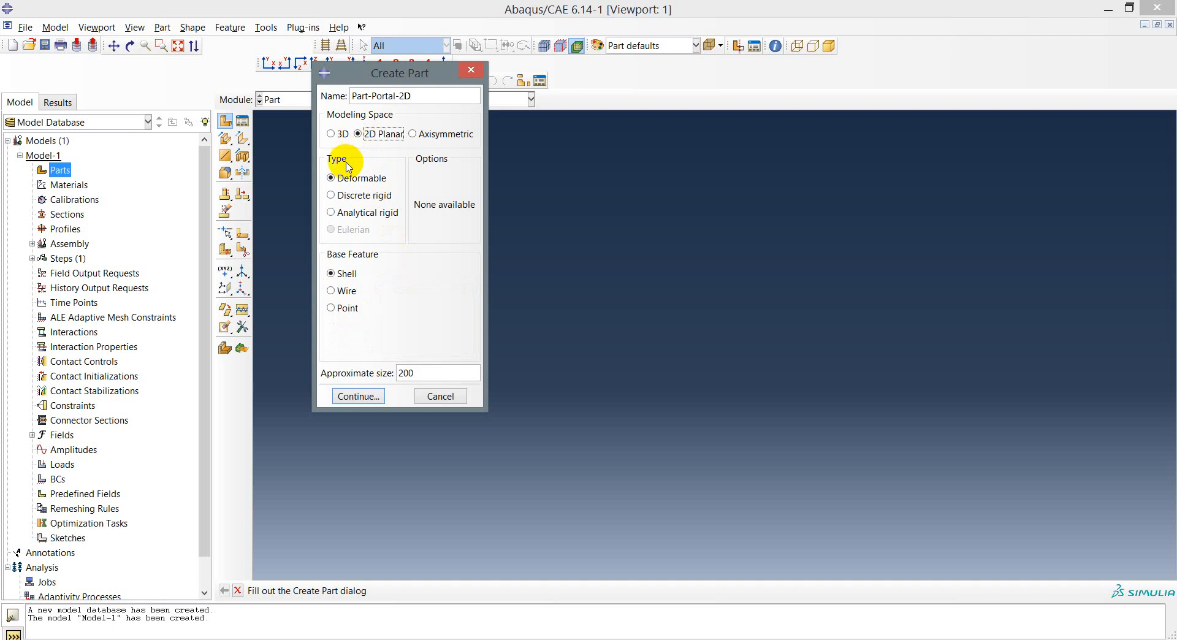
{"action": "left_click", "coordinate": [331, 291]}
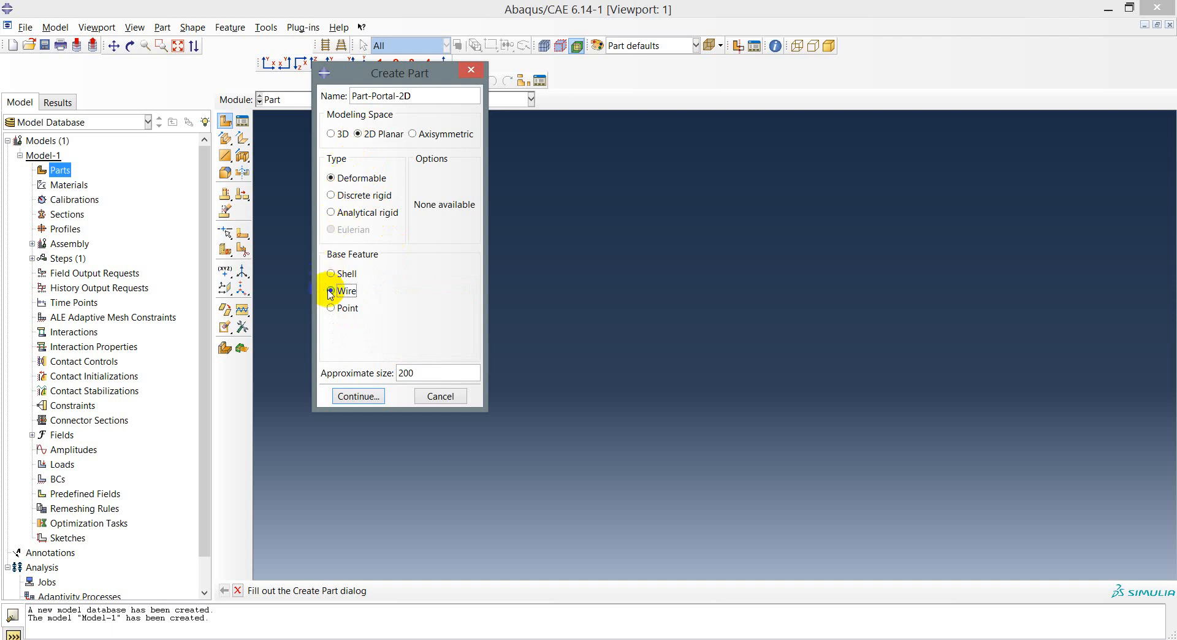
{"action": "left_click_drag", "start_coordinate": [429, 372], "coordinate": [394, 372]}
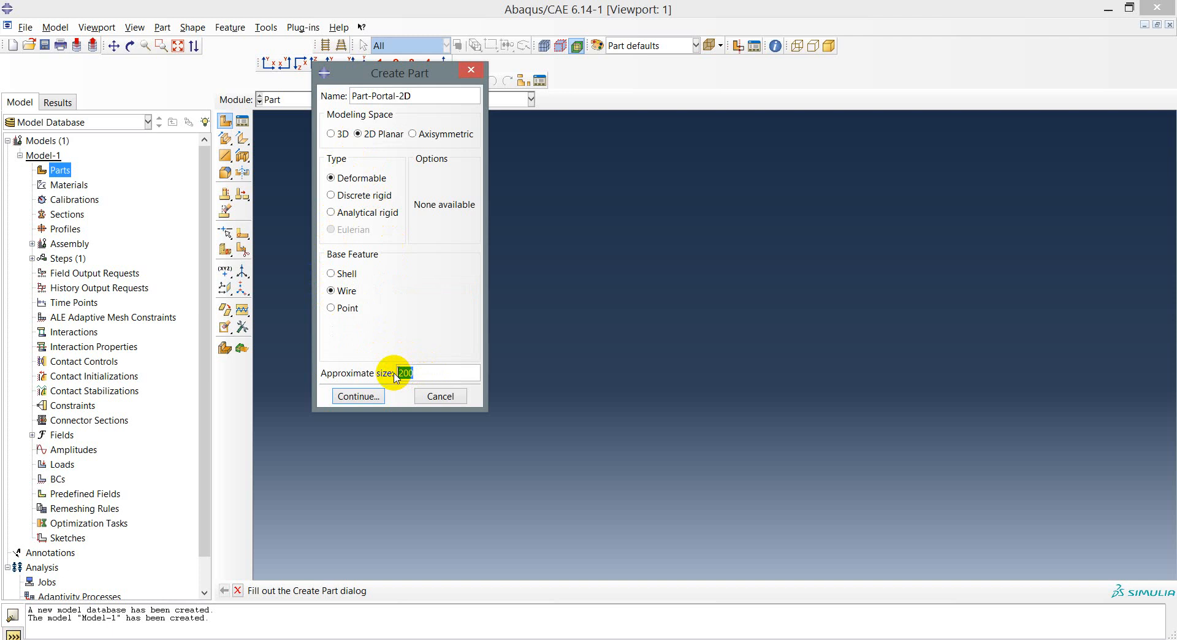
{"action": "type", "text": "10"}
{"action": "left_click", "coordinate": [359, 396]}
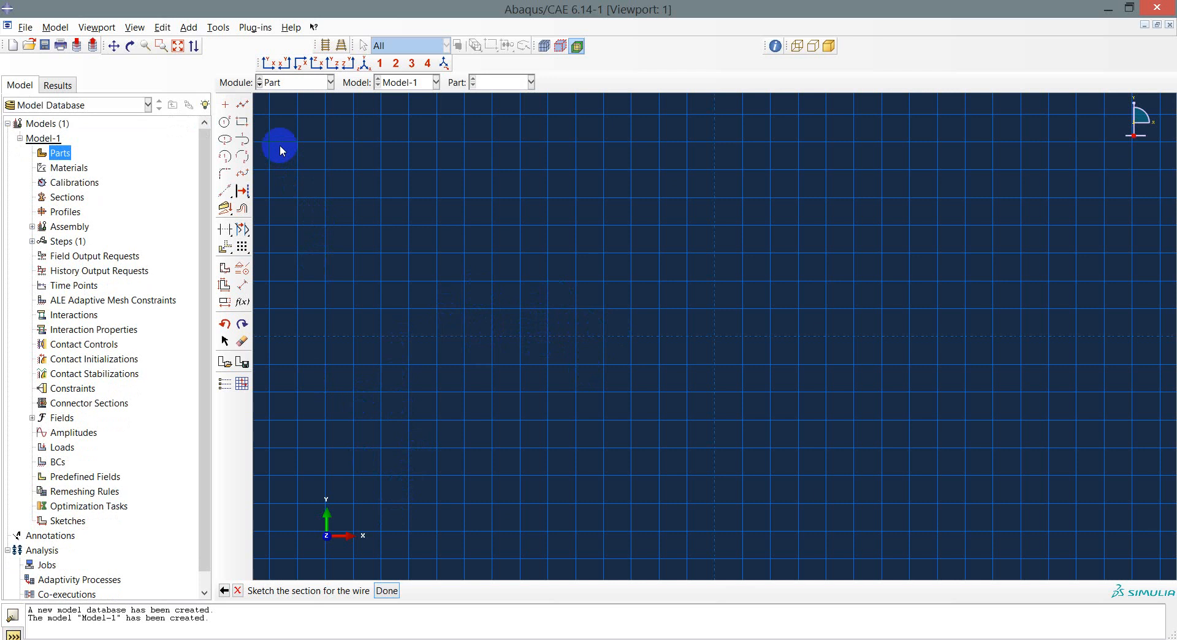
{"action": "left_click", "coordinate": [244, 105]}
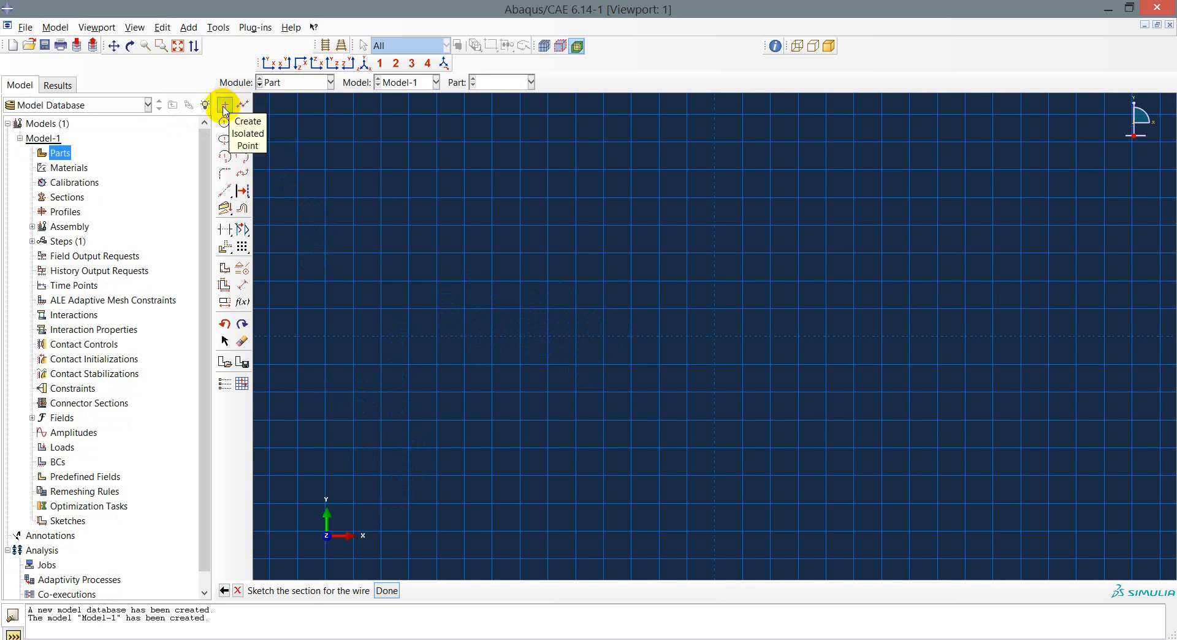
{"action": "left_click", "coordinate": [226, 108]}
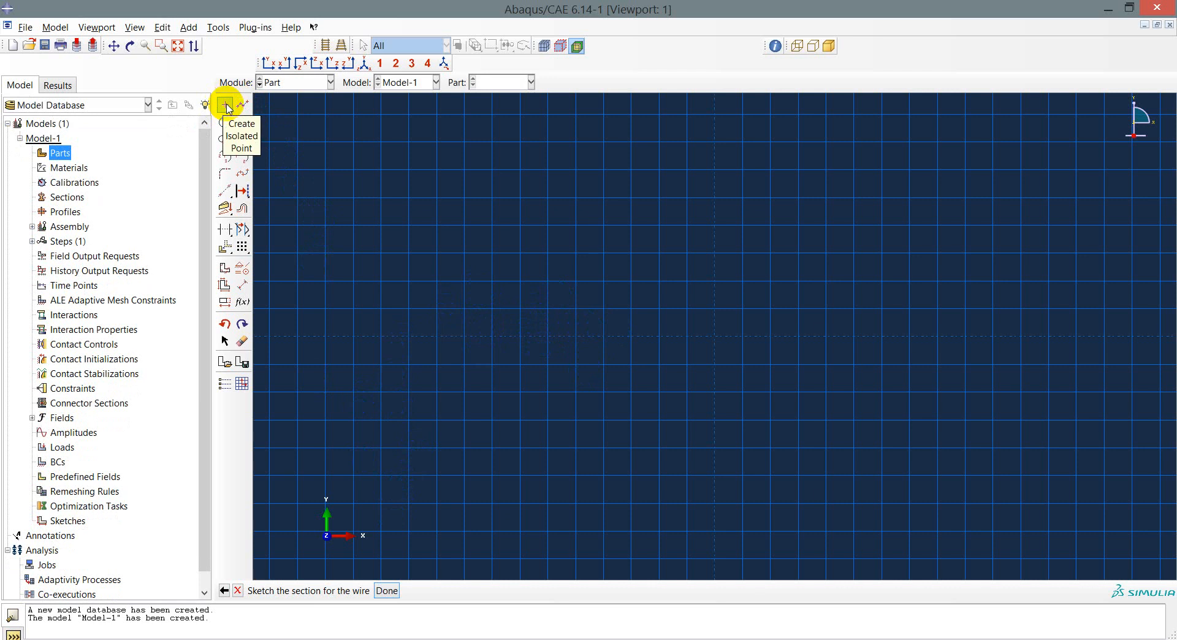
{"action": "left_click", "coordinate": [244, 106]}
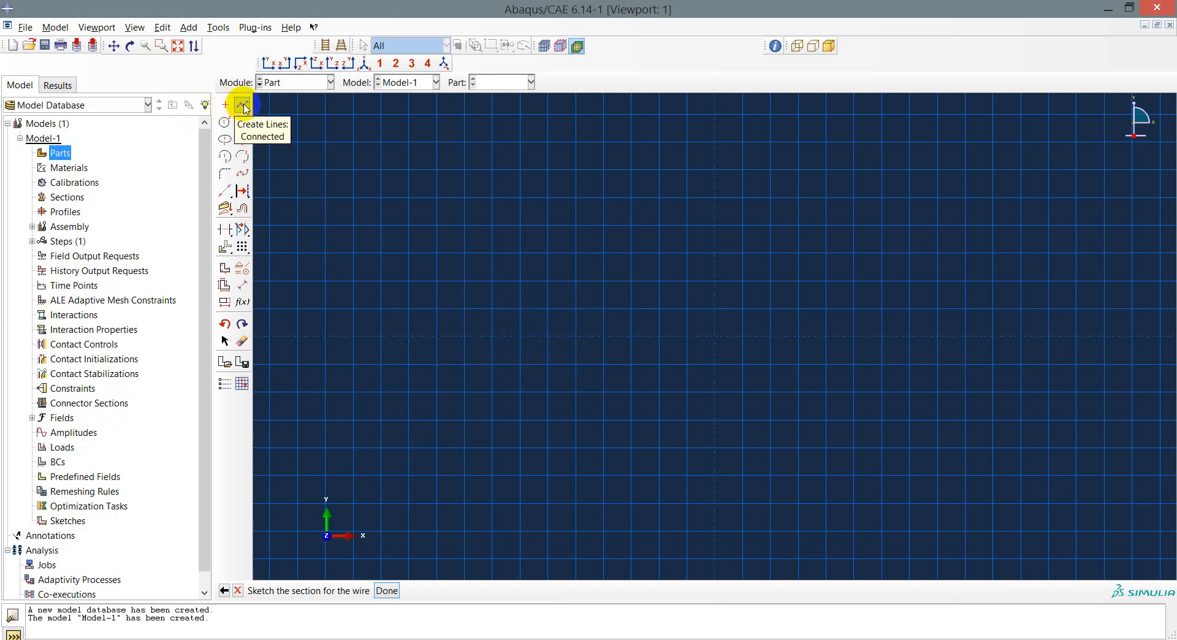
Switch to the Word problem document to check the node coordinates and frame diagram, and return to the Abaqus/CAE sketch.
{"action": "left_click", "coordinate": [350, 639]}
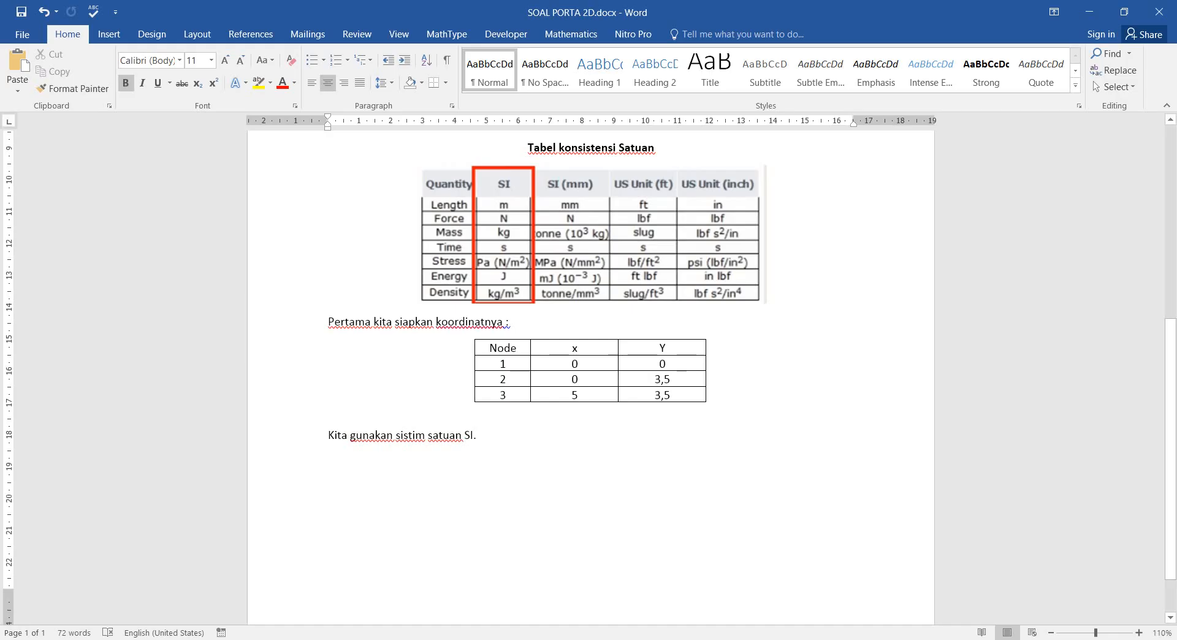
{"action": "scroll", "coordinate": [369, 502], "scroll_direction": "up", "scroll_amount": 10}
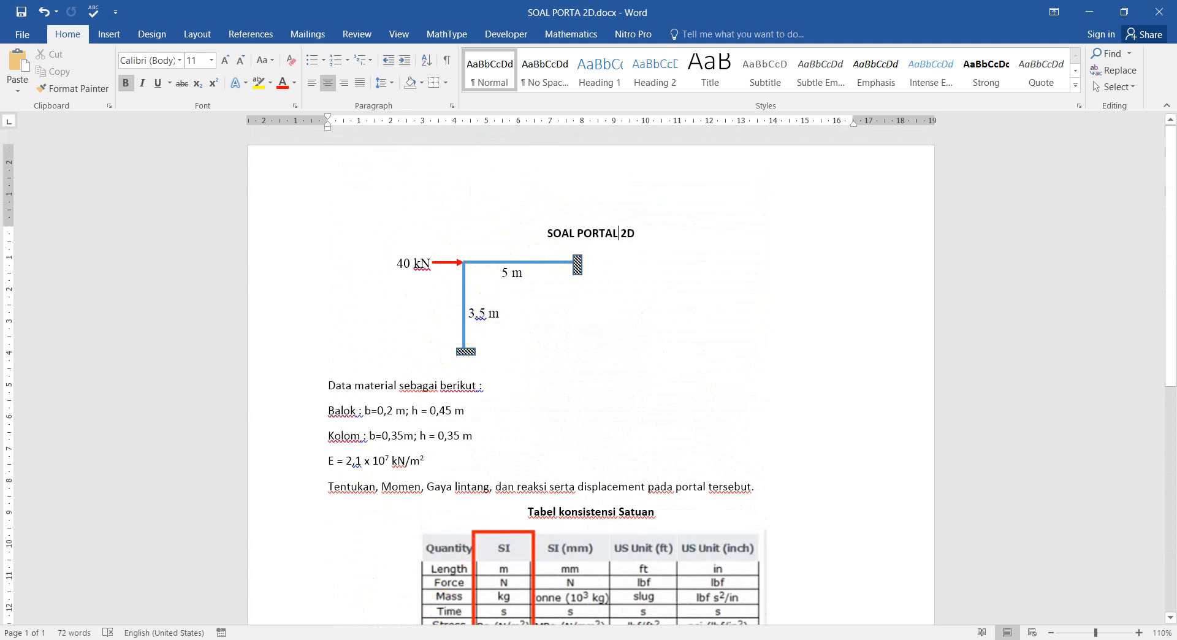
{"action": "left_click", "coordinate": [389, 602]}
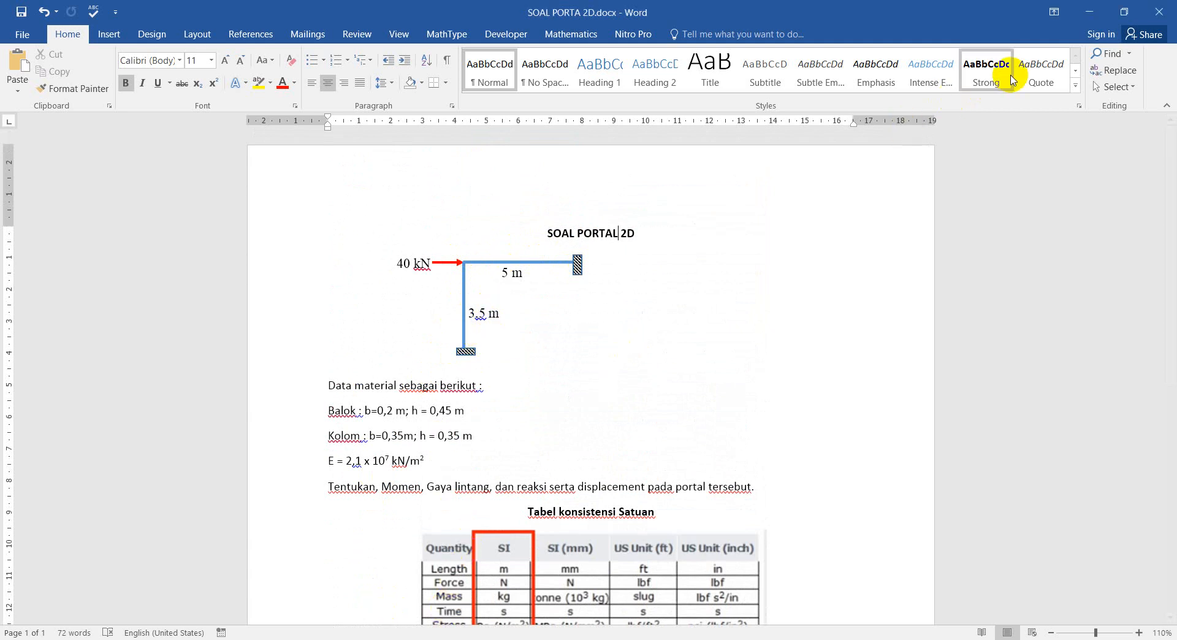
{"action": "left_click", "coordinate": [1088, 15]}
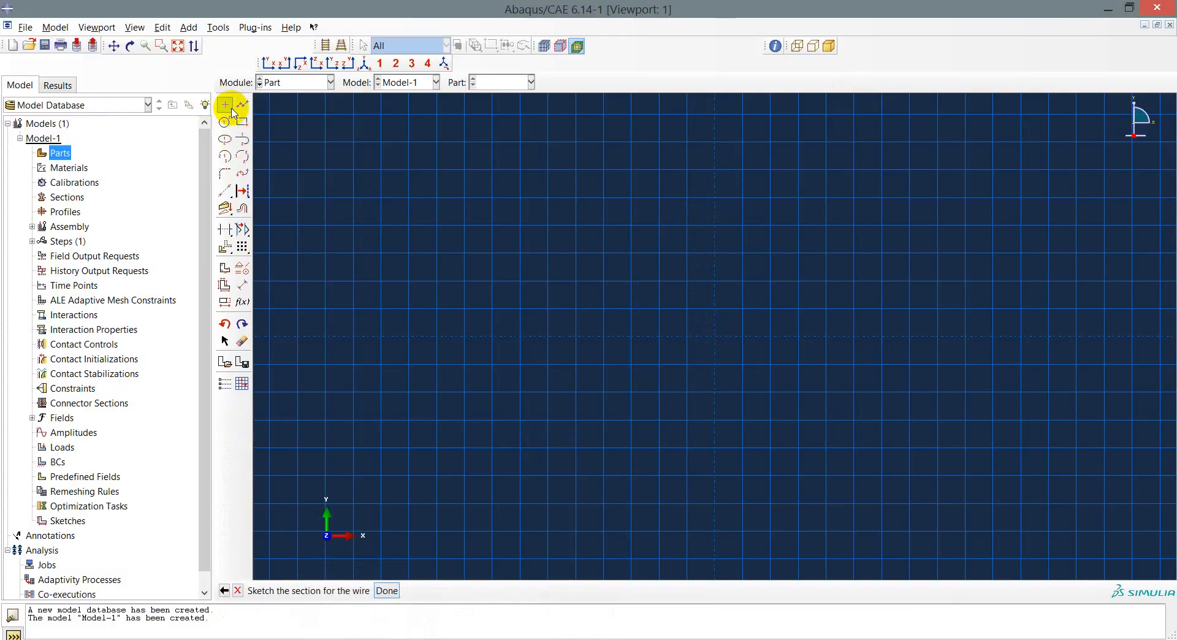
Sketch connected lines: a vertical one about 0.8 long up from the origin and a horizontal one about 1 long to its right.
{"action": "left_click", "coordinate": [240, 105]}
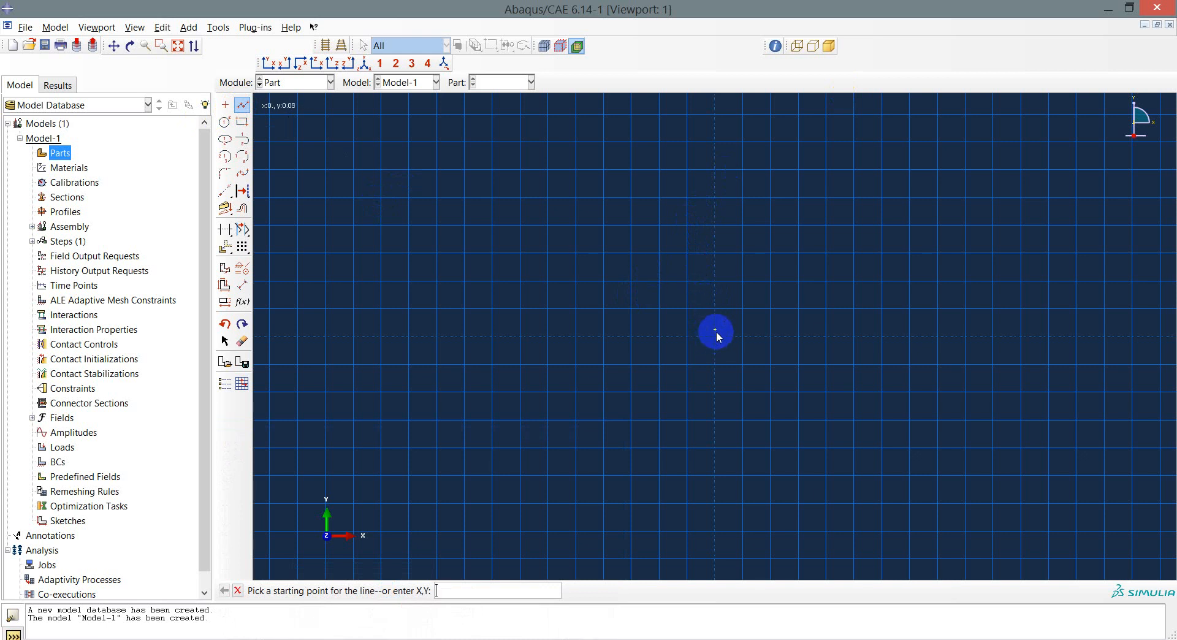
{"action": "left_click", "coordinate": [716, 333]}
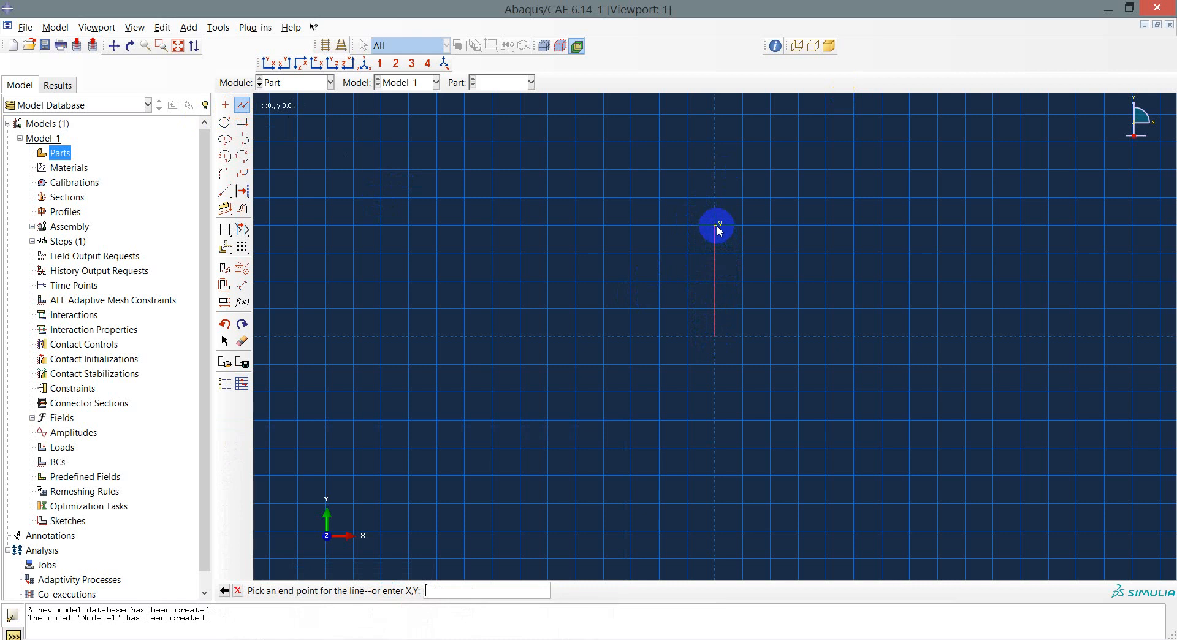
{"action": "left_click", "coordinate": [716, 226]}
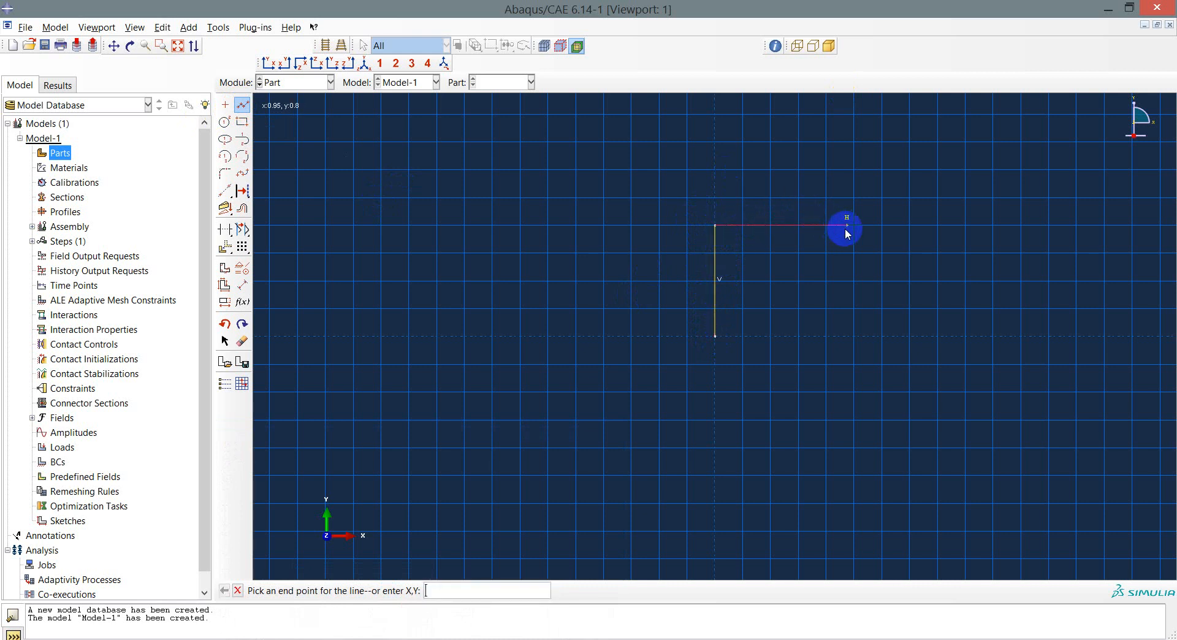
{"action": "left_click", "coordinate": [853, 226]}
{"action": "middle_click", "coordinate": [851, 226]}
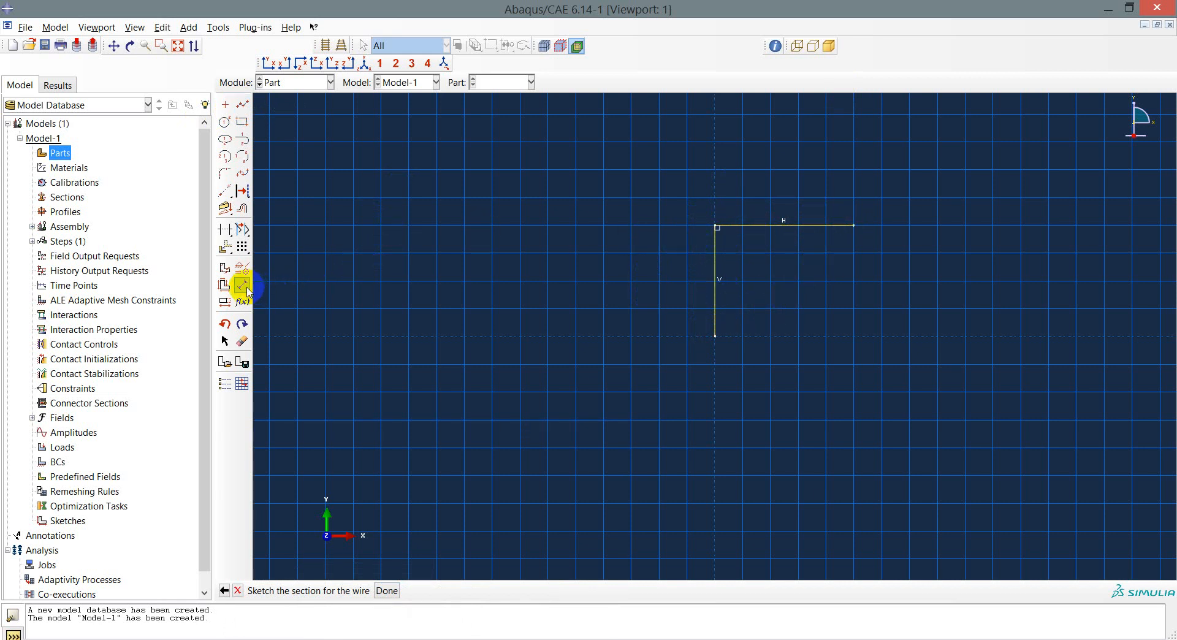
Dimension the vertical line and set its length to 3.5.
{"action": "left_click", "coordinate": [245, 290]}
{"action": "left_click", "coordinate": [715, 292]}
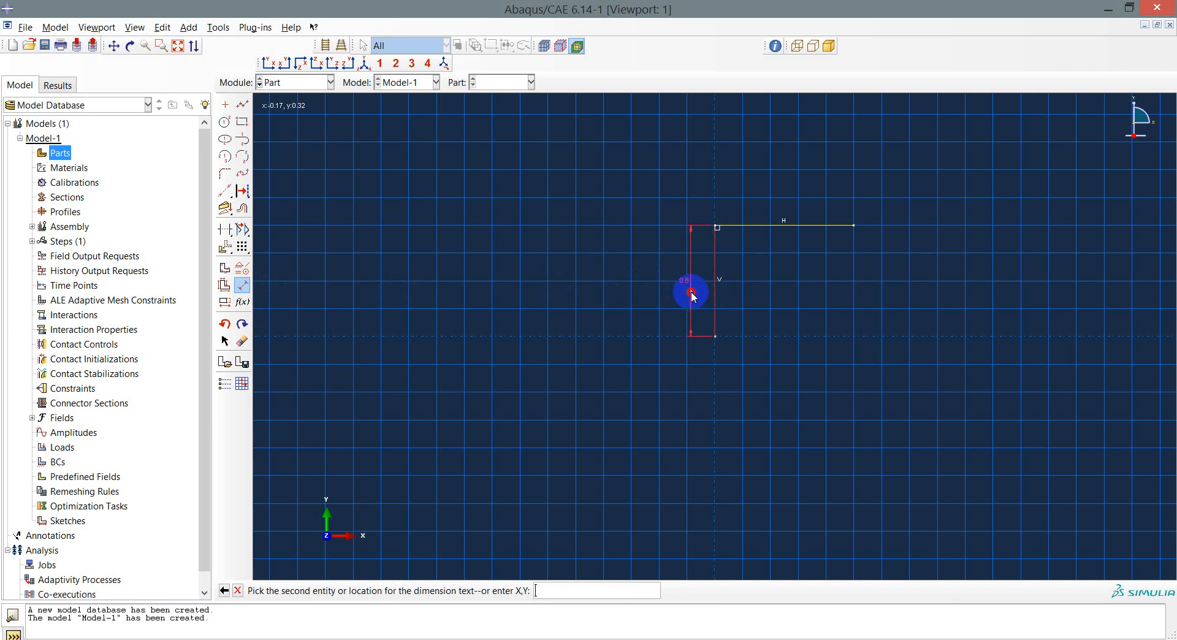
{"action": "left_click", "coordinate": [691, 293]}
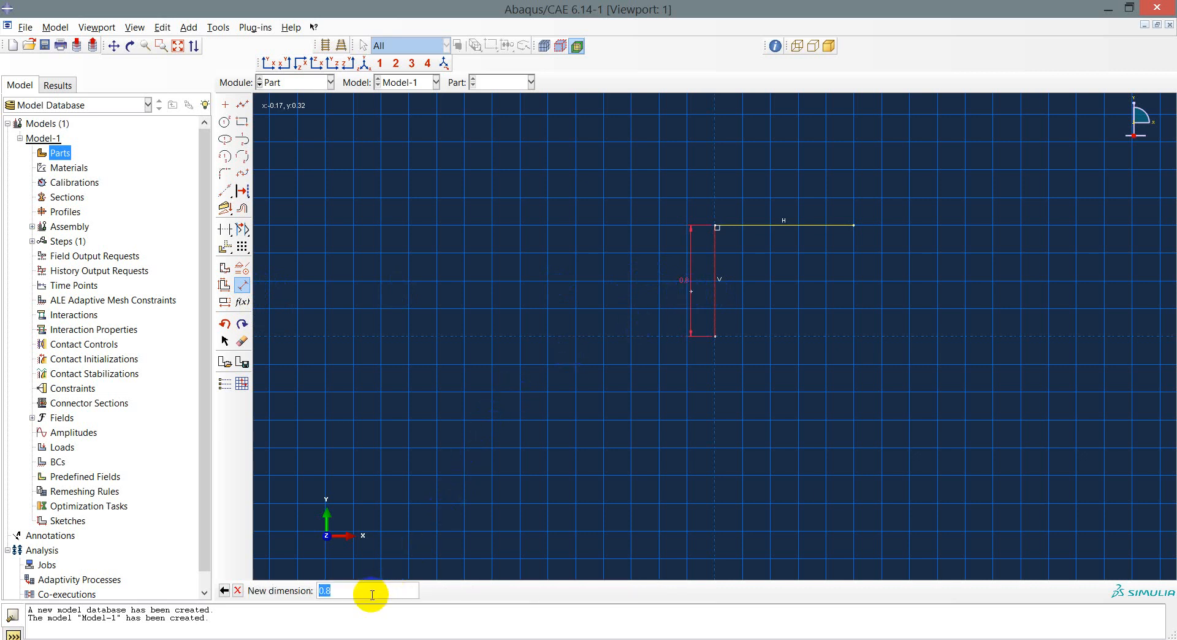
{"action": "type", "text": "3,5"}
{"action": "key", "text": "Return"}
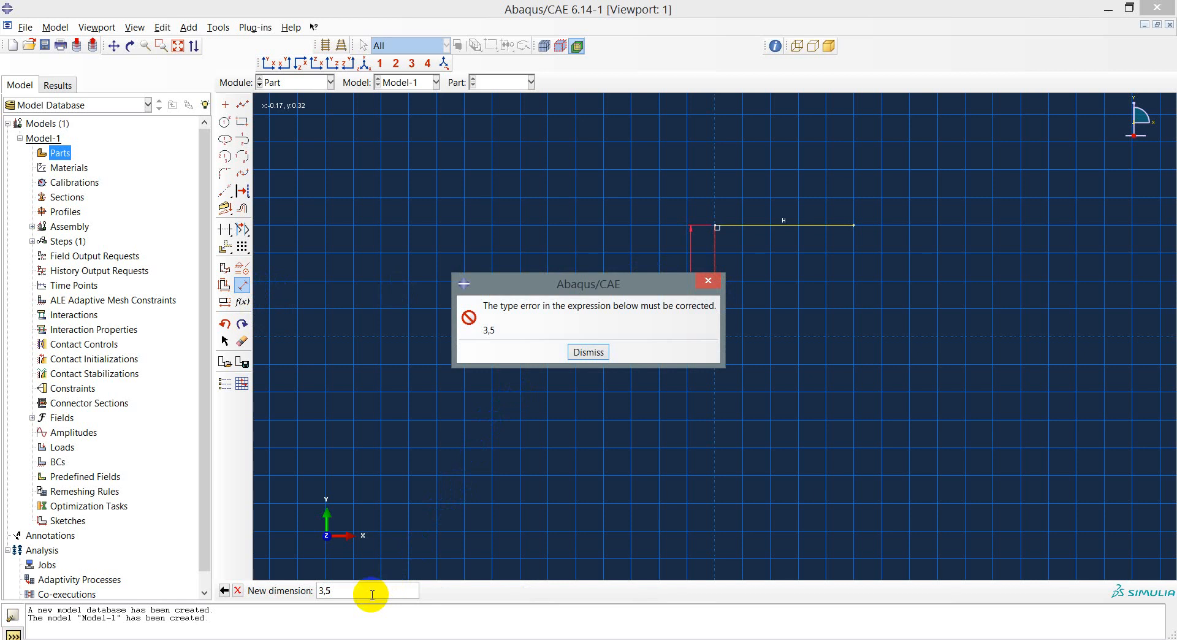
{"action": "left_click", "coordinate": [589, 352]}
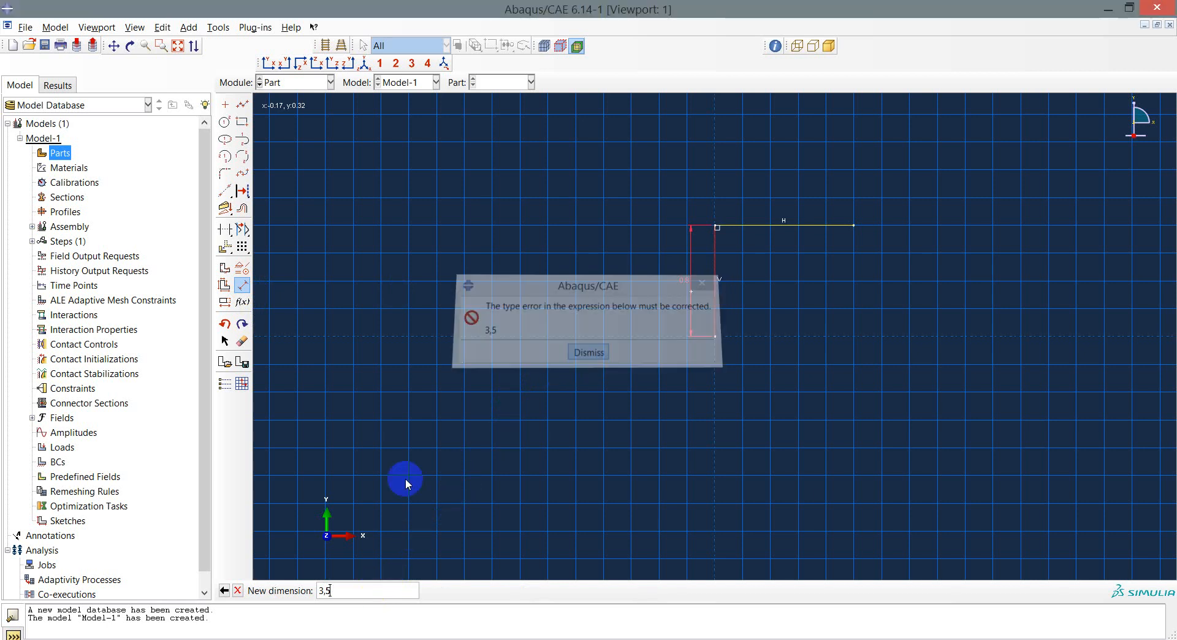
{"action": "left_click", "coordinate": [338, 587]}
{"action": "key", "text": "BackSpace"}
{"action": "key", "text": "BackSpace"}
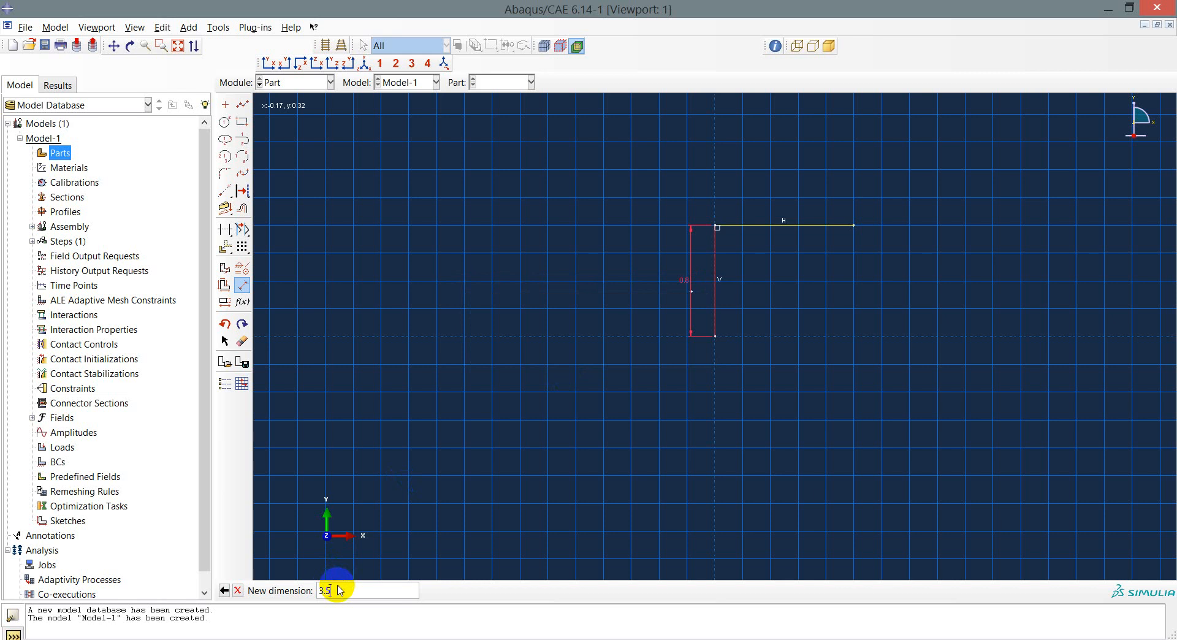
{"action": "key", "text": "Return"}
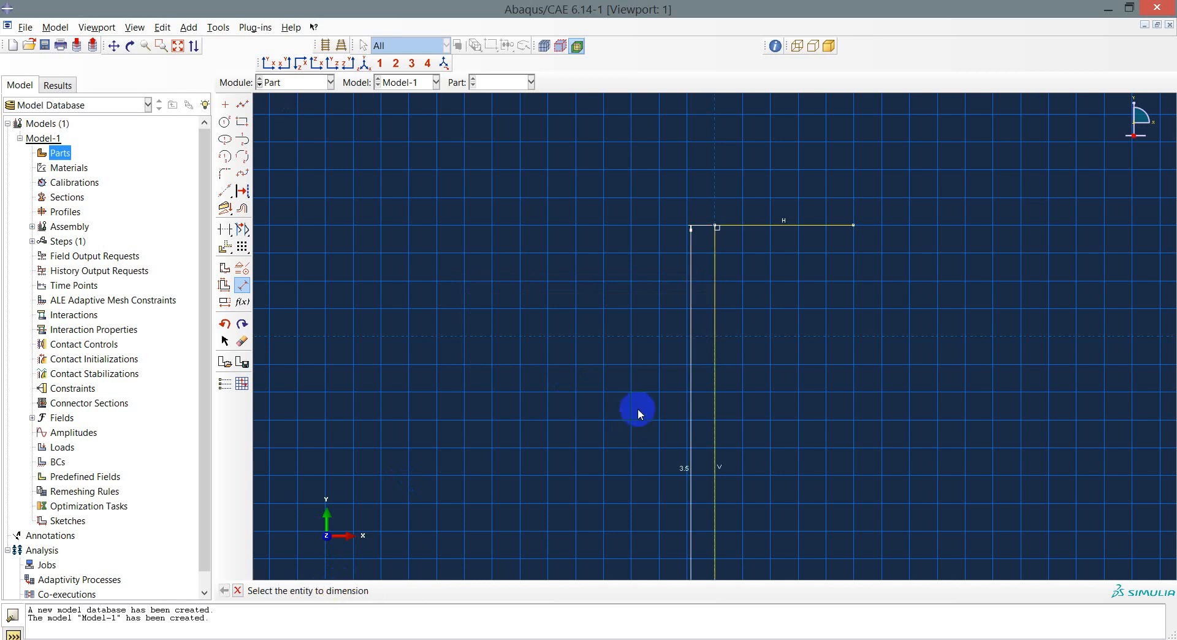
Dimension the horizontal line with a length of 5 and finish the wire sketch.
{"action": "left_click", "coordinate": [755, 226]}
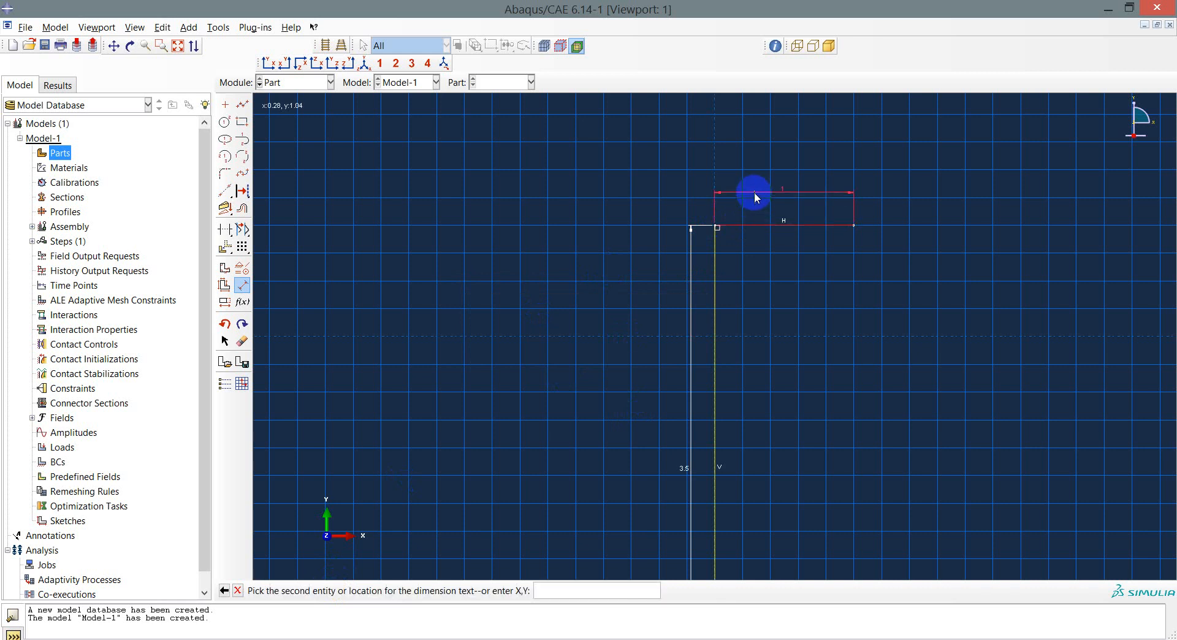
{"action": "left_click", "coordinate": [752, 203]}
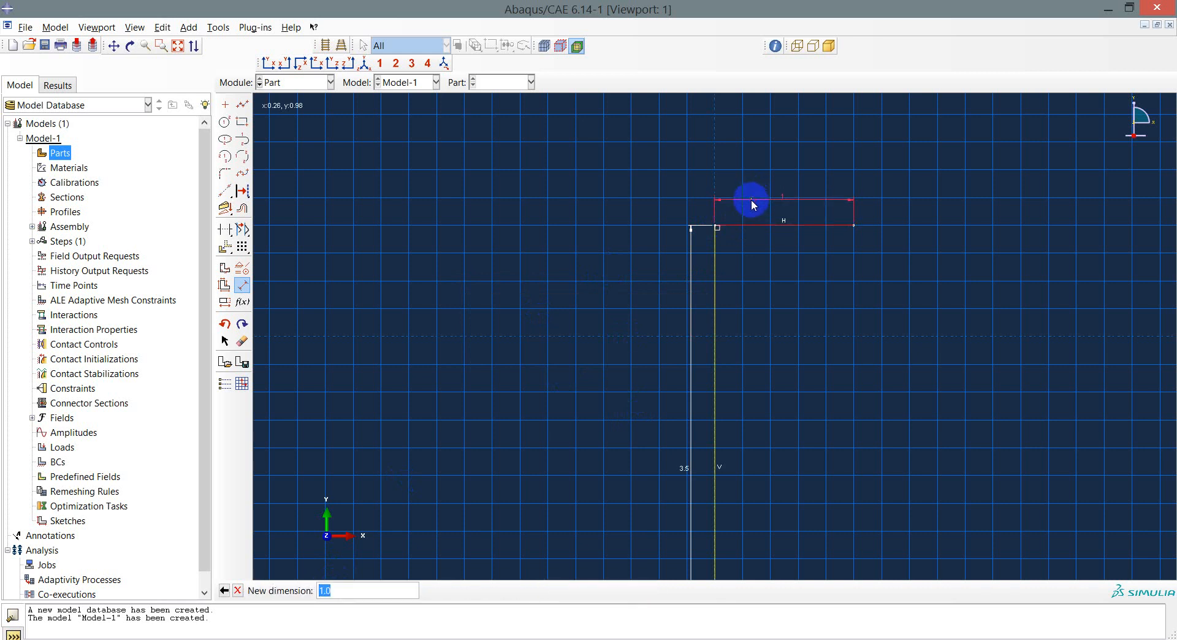
{"action": "type", "text": "5"}
{"action": "key", "text": "Return"}
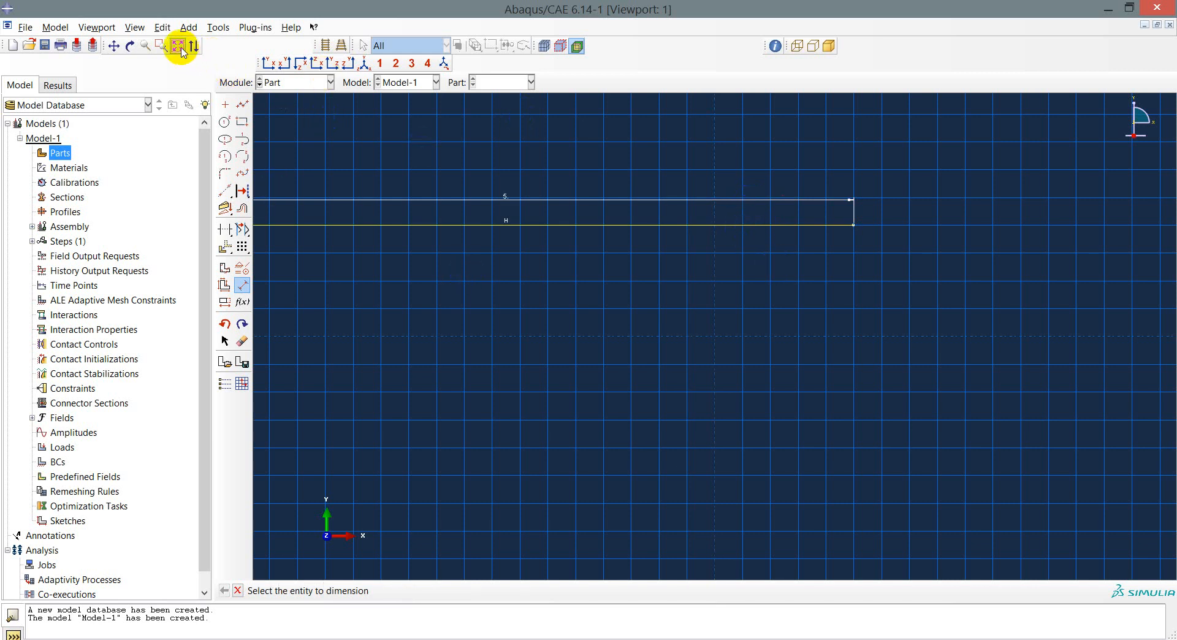
{"action": "left_click", "coordinate": [179, 47]}
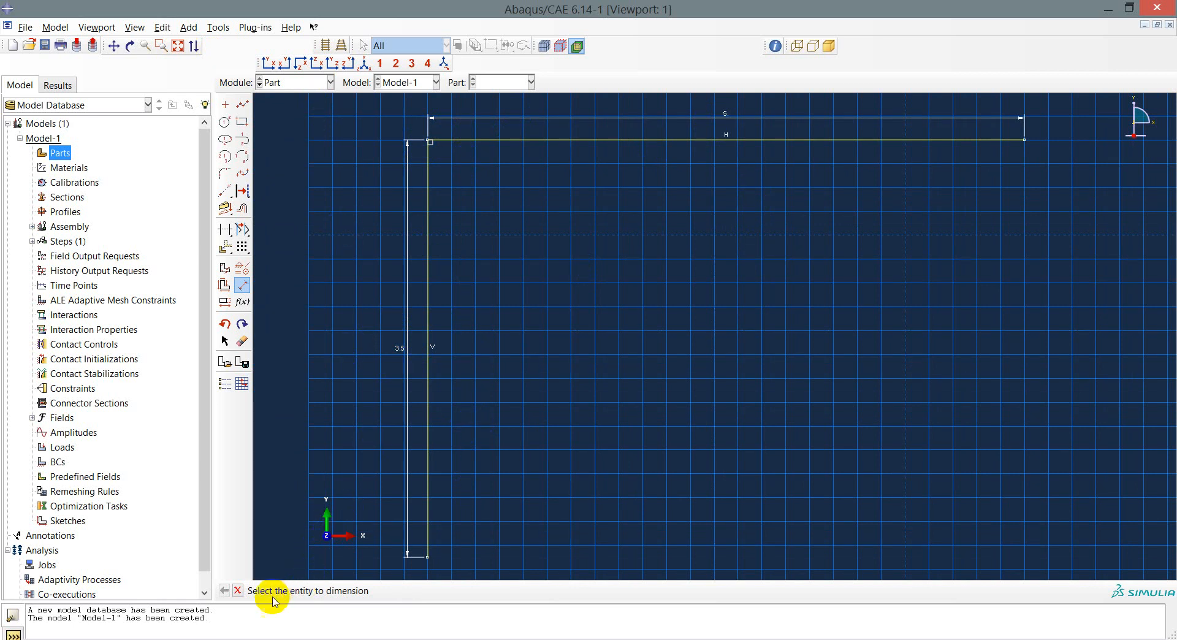
{"action": "left_click", "coordinate": [237, 590]}
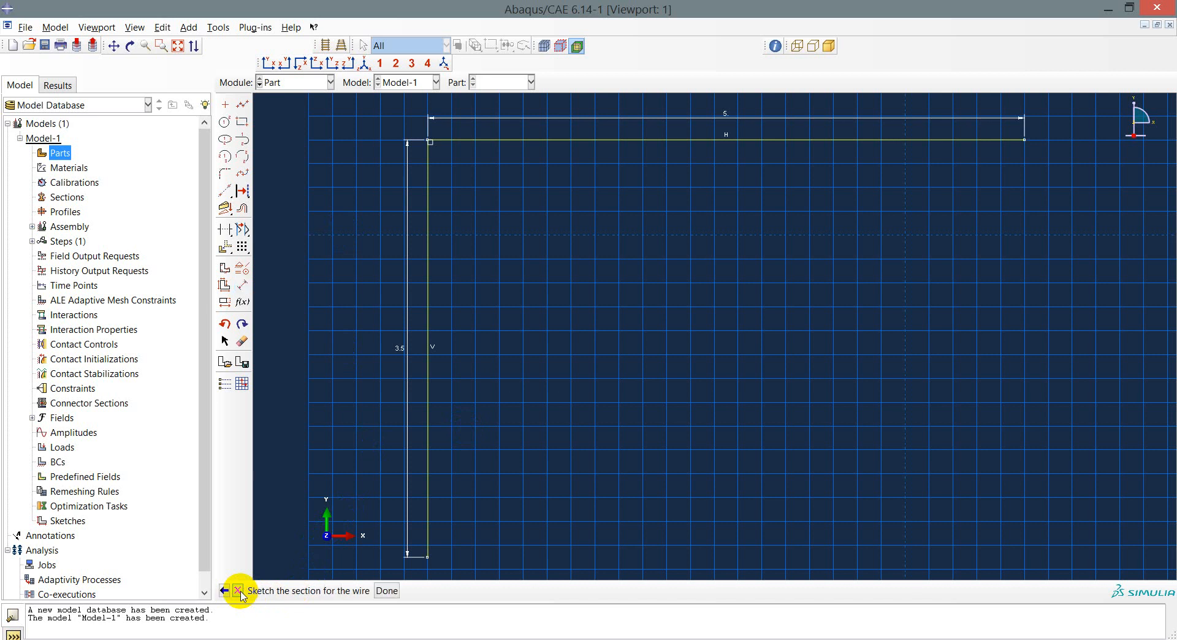
{"action": "left_click", "coordinate": [392, 592]}
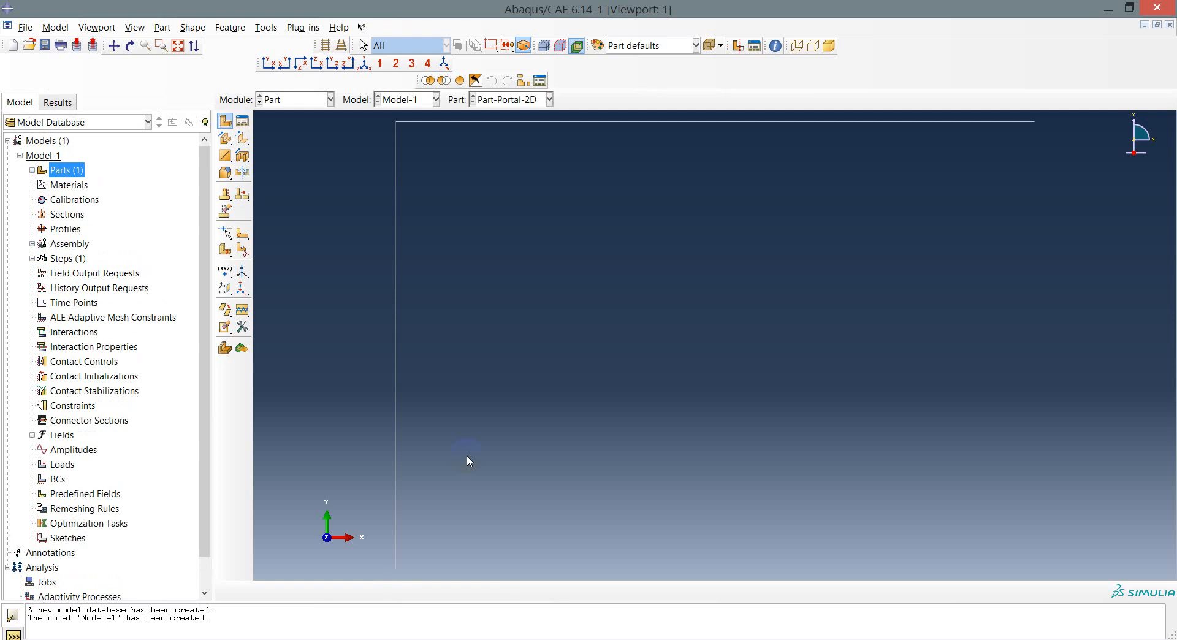
{"action": "scroll", "coordinate": [461, 412], "scroll_direction": "down", "scroll_amount": 1}
{"action": "scroll", "coordinate": [461, 412], "scroll_direction": "up", "scroll_amount": 3}
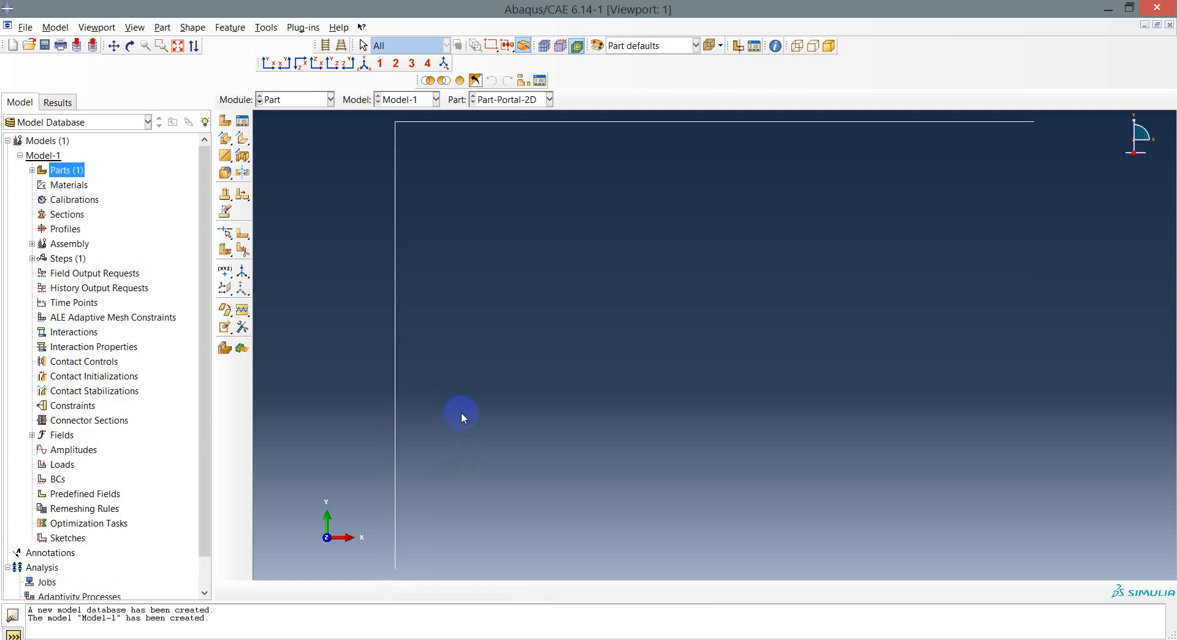
{"action": "scroll", "coordinate": [461, 412], "scroll_direction": "up", "scroll_amount": 1}
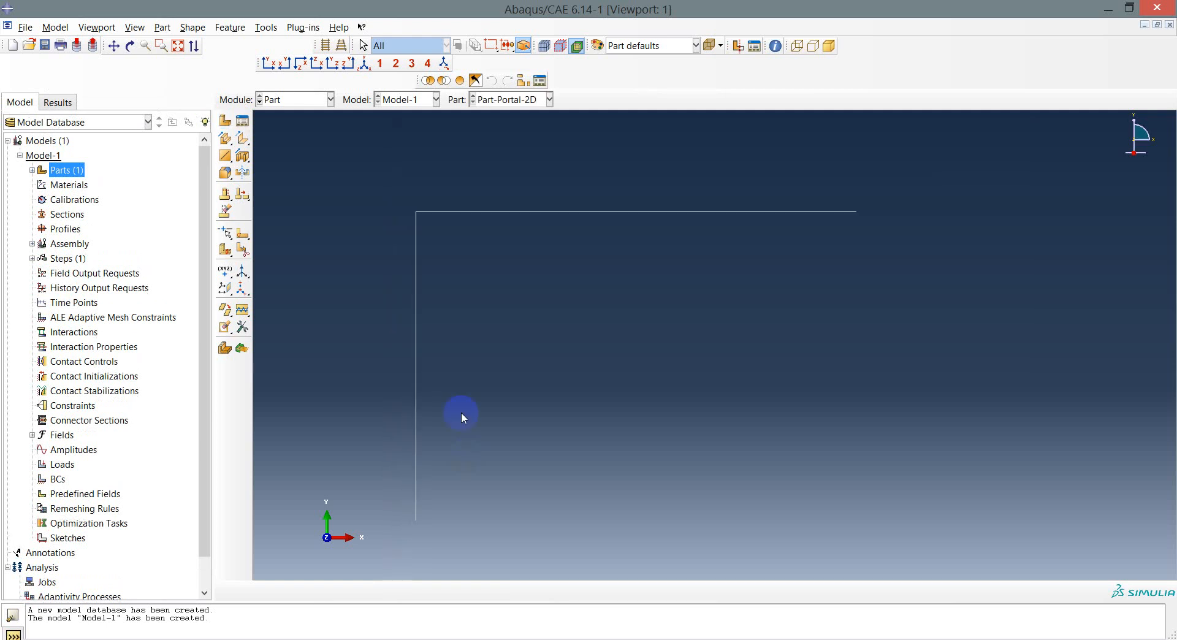
{"action": "scroll", "coordinate": [461, 412], "scroll_direction": "down", "scroll_amount": 1}
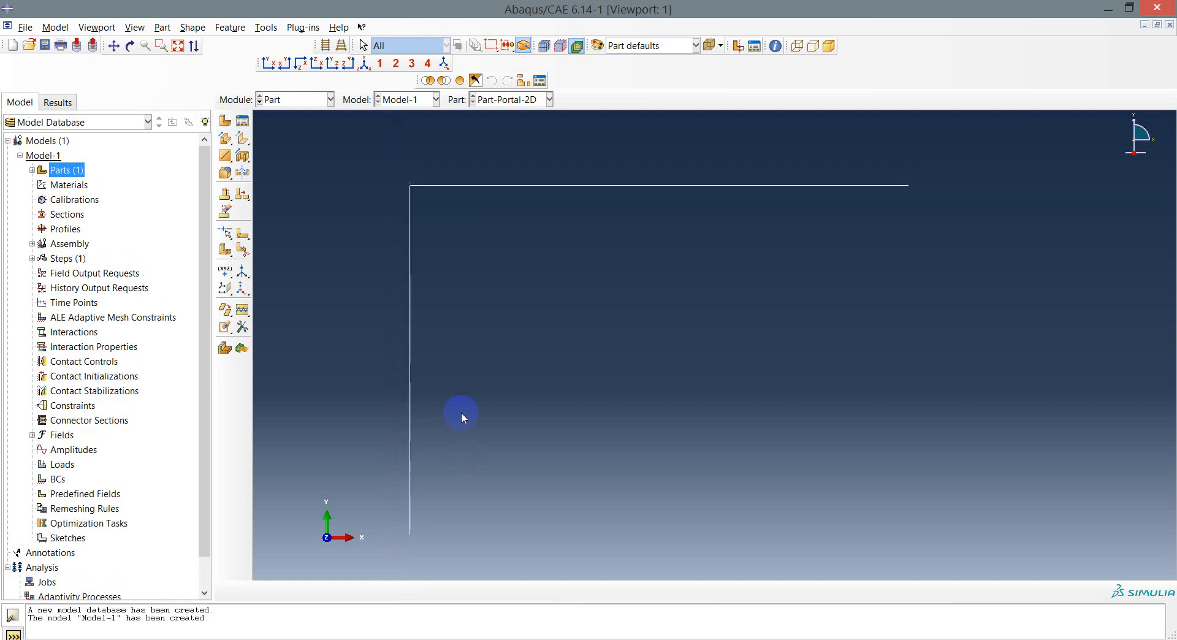
{"action": "scroll", "coordinate": [461, 412], "scroll_direction": "up", "scroll_amount": 1}
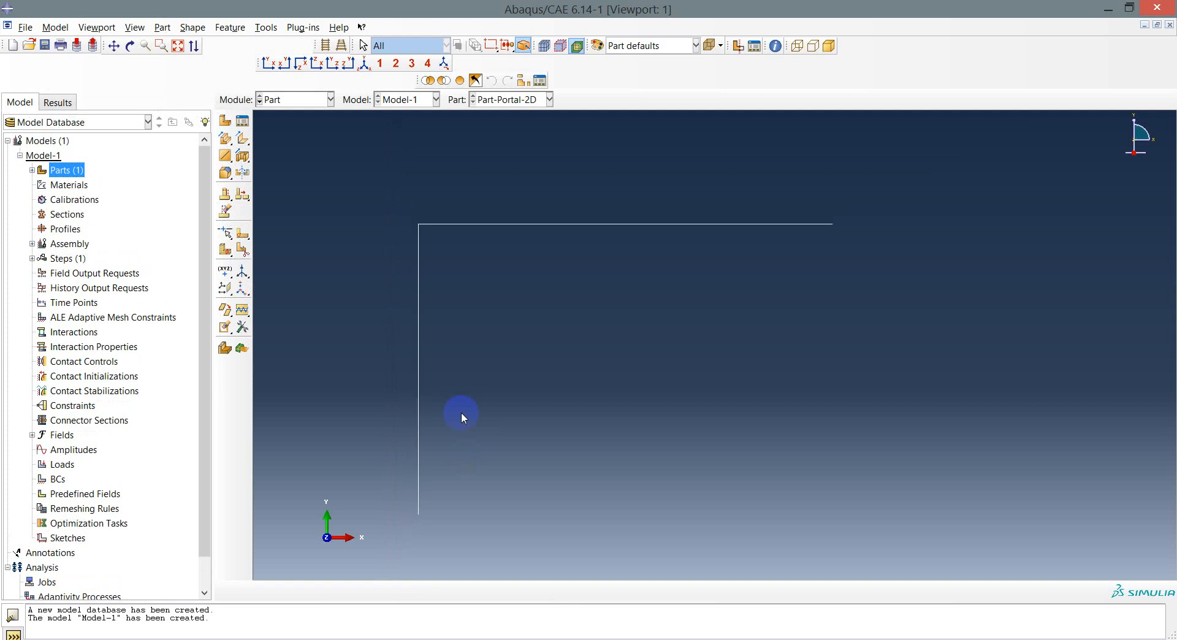
{"action": "scroll", "coordinate": [461, 412], "scroll_direction": "down", "scroll_amount": 1}
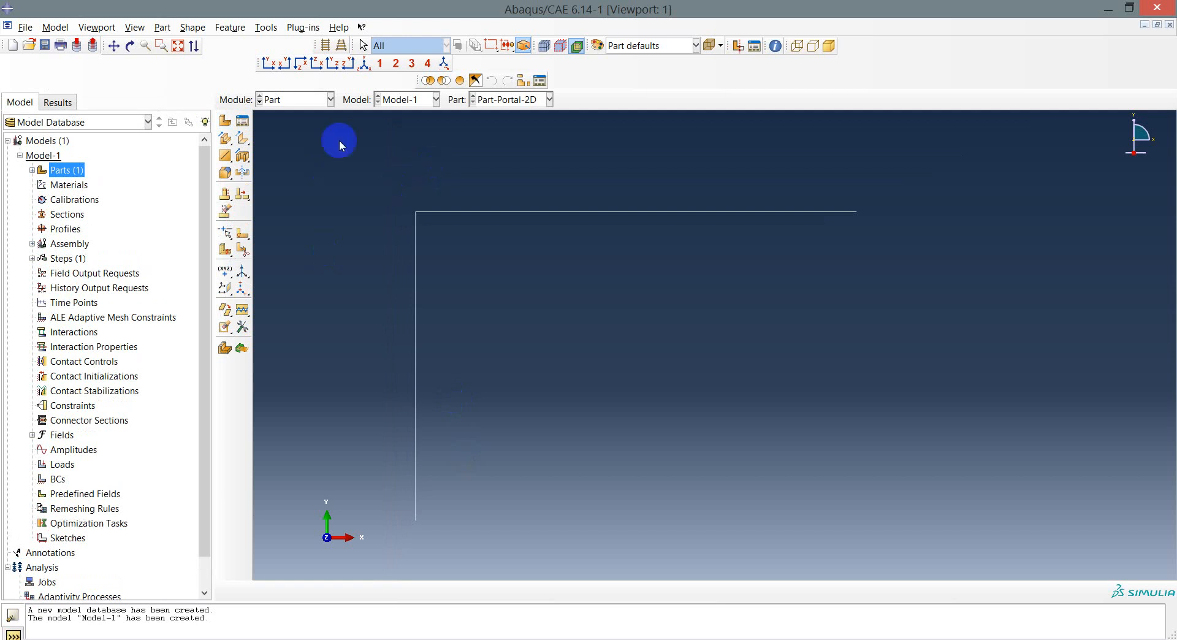
Change to the Property module and start a new material named Material-X.
{"action": "left_click", "coordinate": [301, 108]}
{"action": "left_click", "coordinate": [300, 130]}
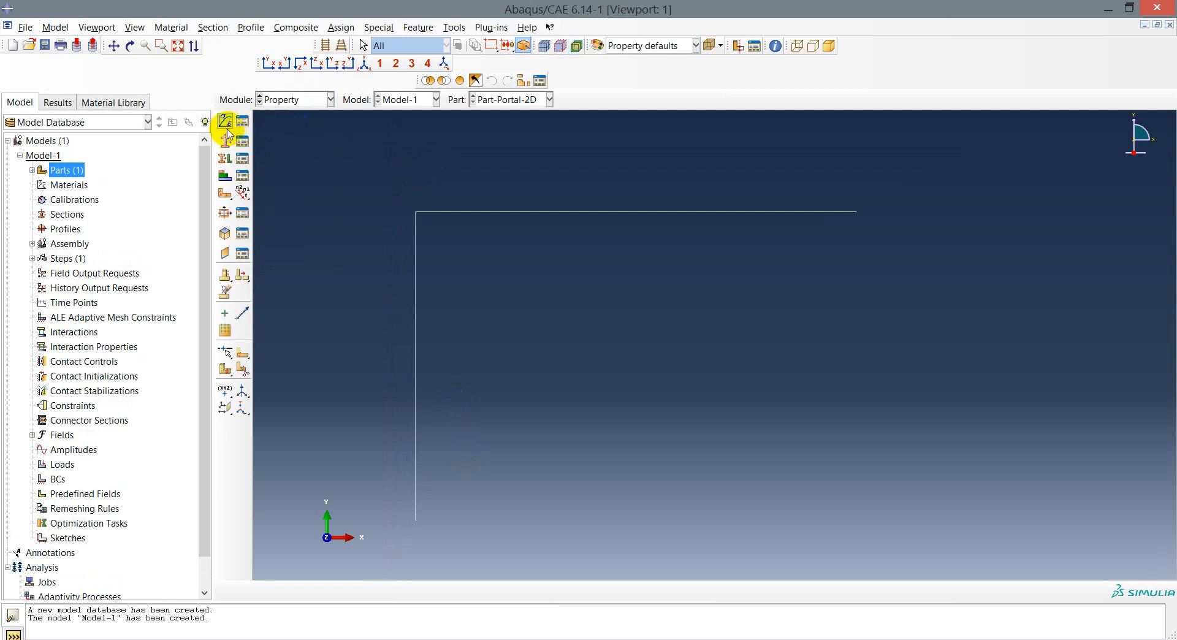
{"action": "left_click", "coordinate": [225, 122]}
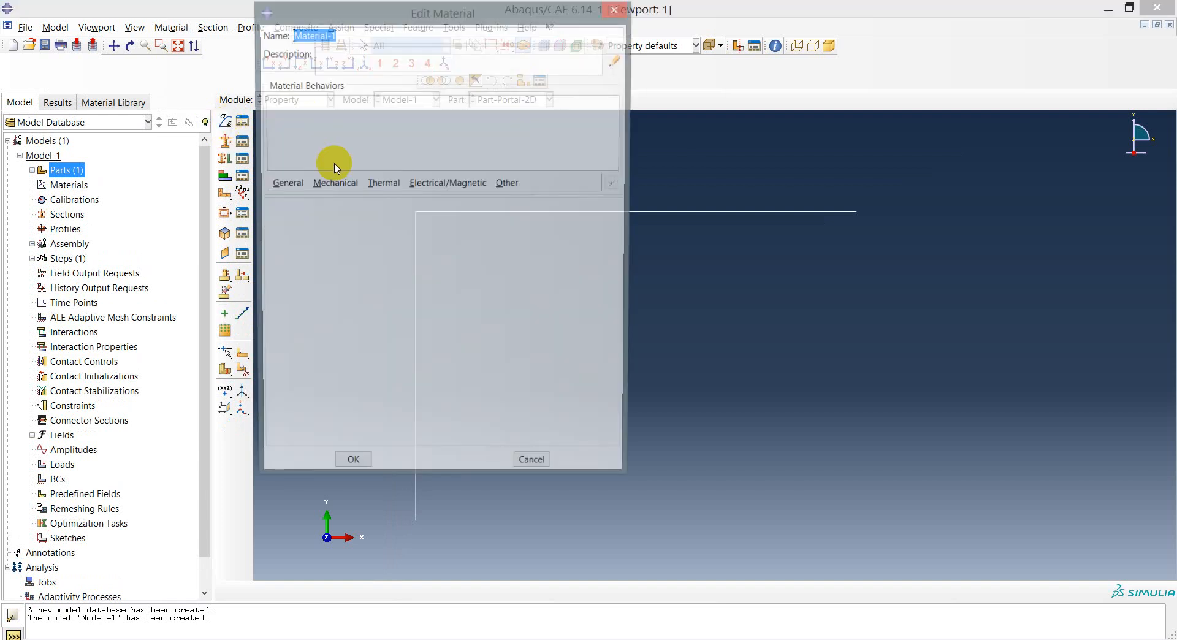
{"action": "left_click", "coordinate": [342, 34]}
{"action": "key", "text": "BackSpace"}
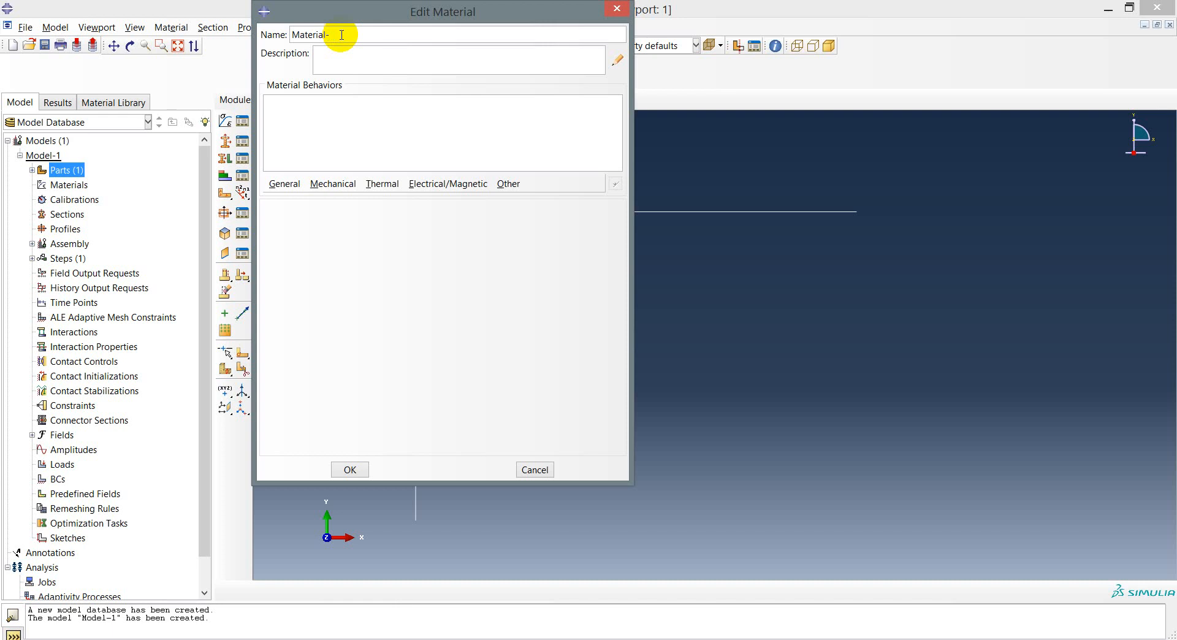
{"action": "type", "text": "X"}
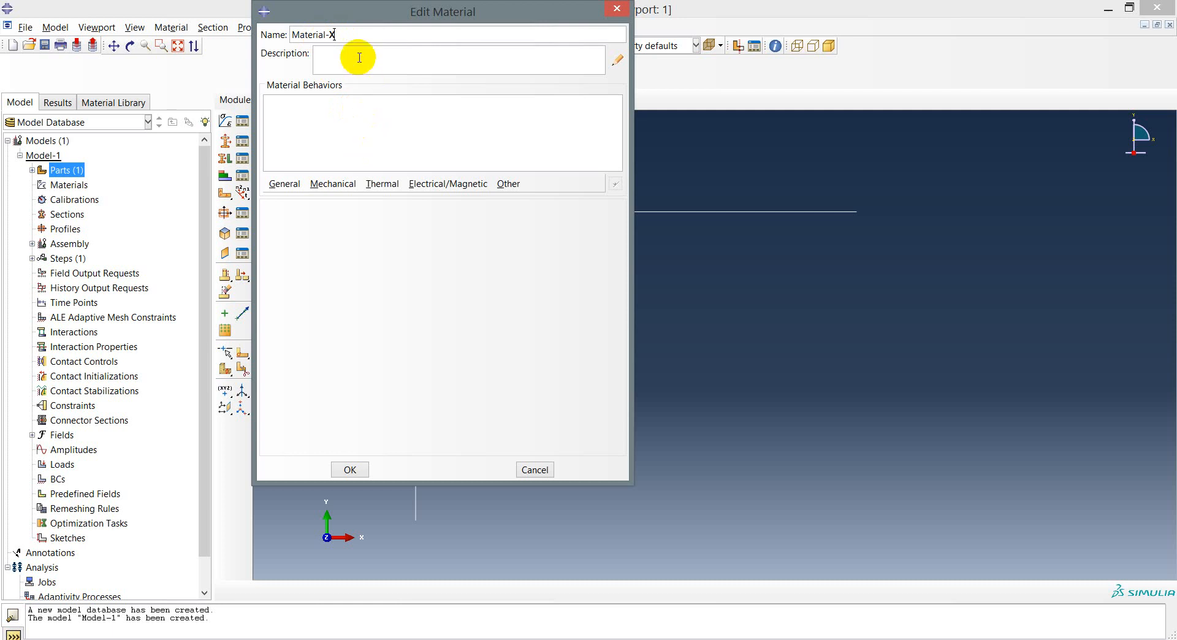
Add the mechanical Elastic behavior to Material-X.
{"action": "left_click", "coordinate": [331, 184]}
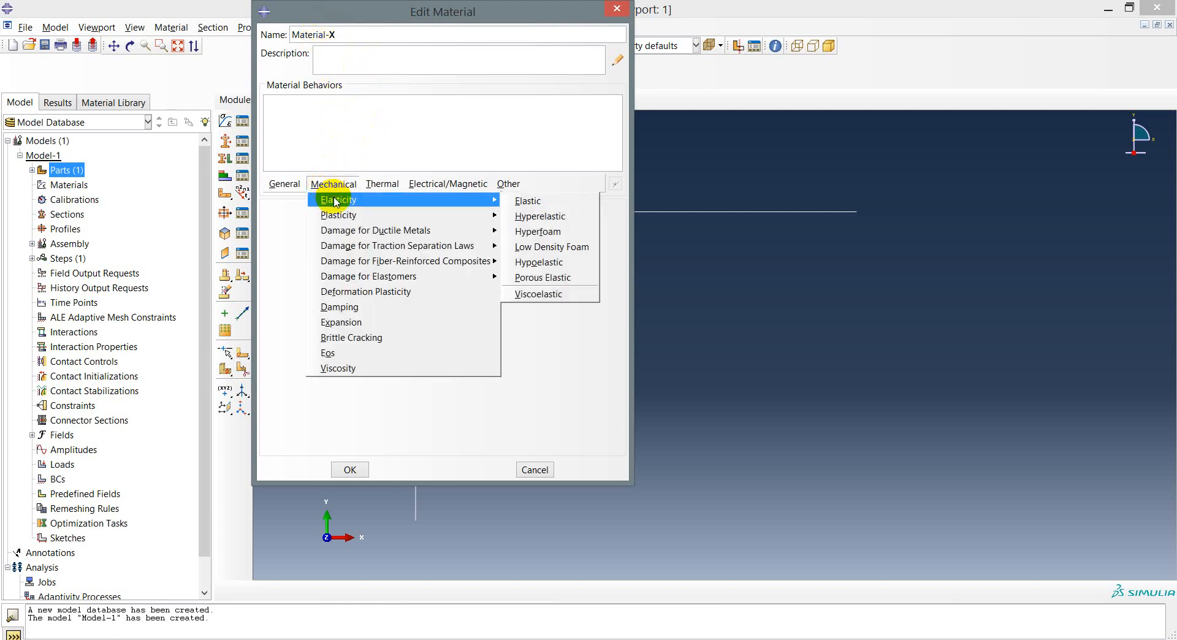
{"action": "mouse_move", "coordinate": [368, 200]}
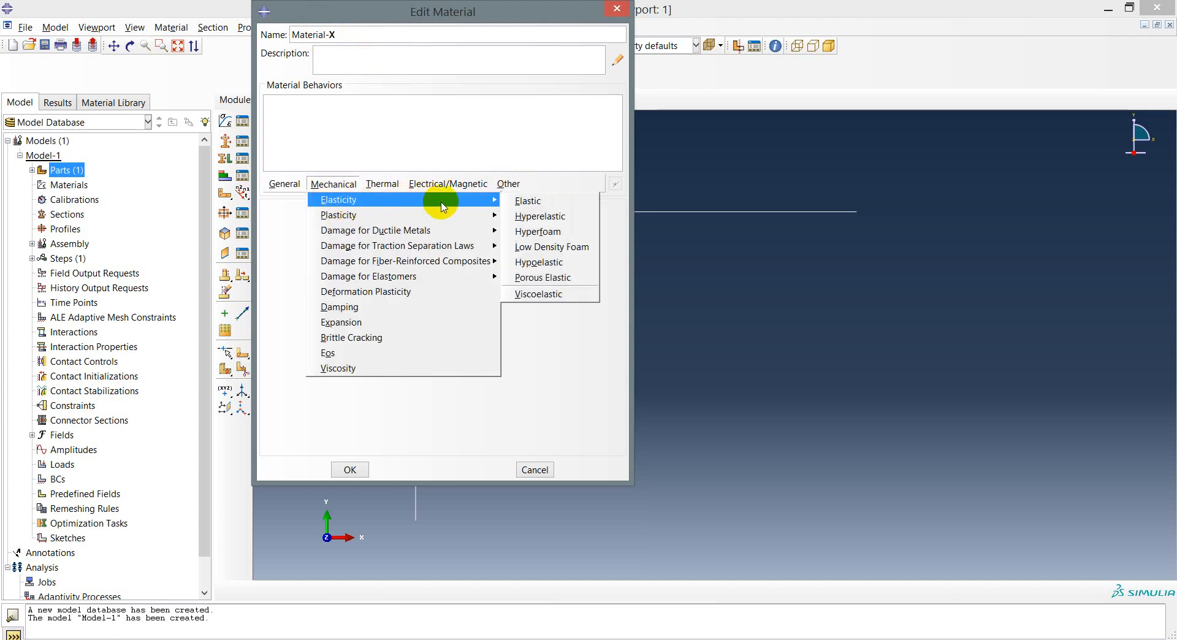
{"action": "left_click", "coordinate": [512, 200]}
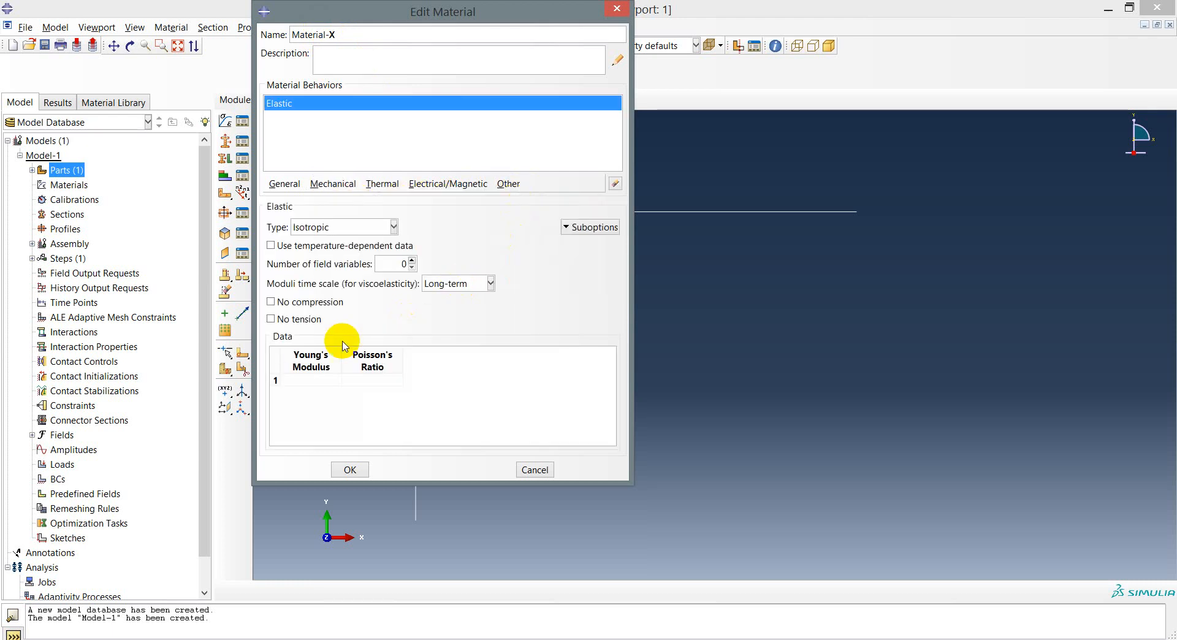
Set Material-X's Young's modulus to 2.1e10 and Poisson's ratio to 0.3, checking the problem document, and finish the material.
{"action": "left_click", "coordinate": [316, 379]}
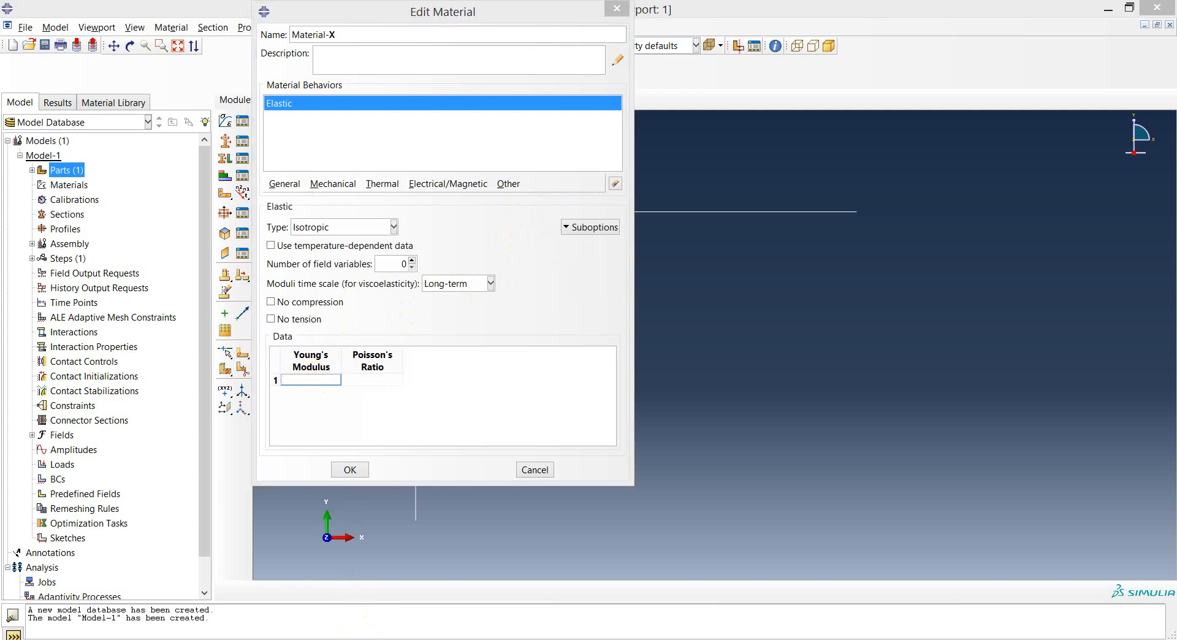
{"action": "key", "text": "alt+Tab"}
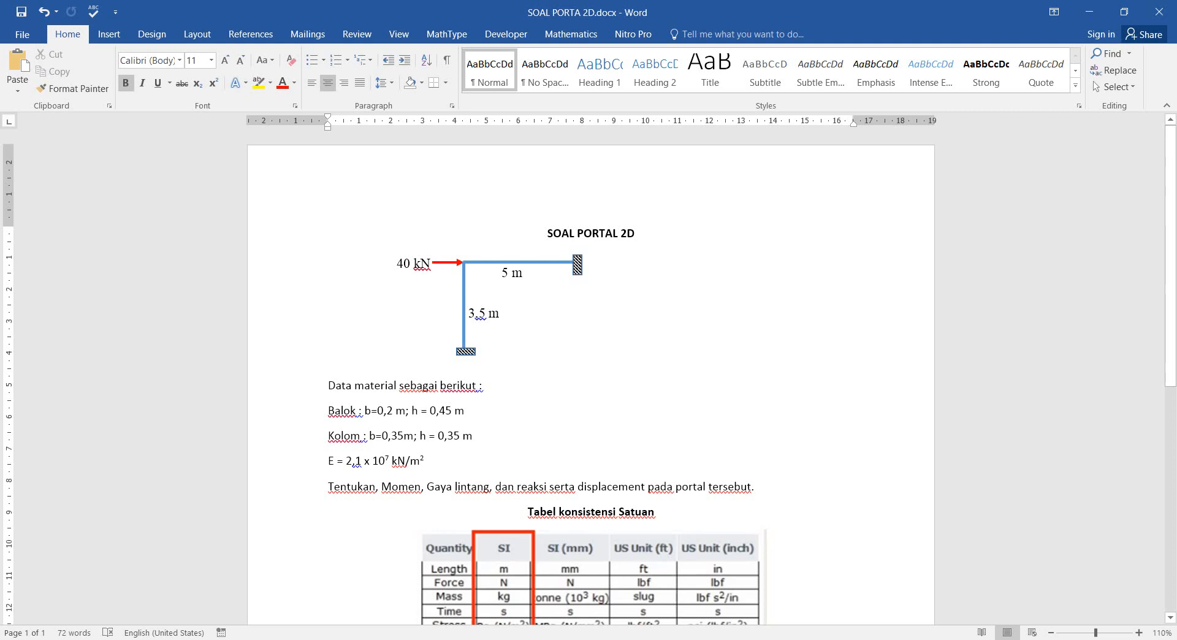
{"action": "key", "text": "alt+Tab"}
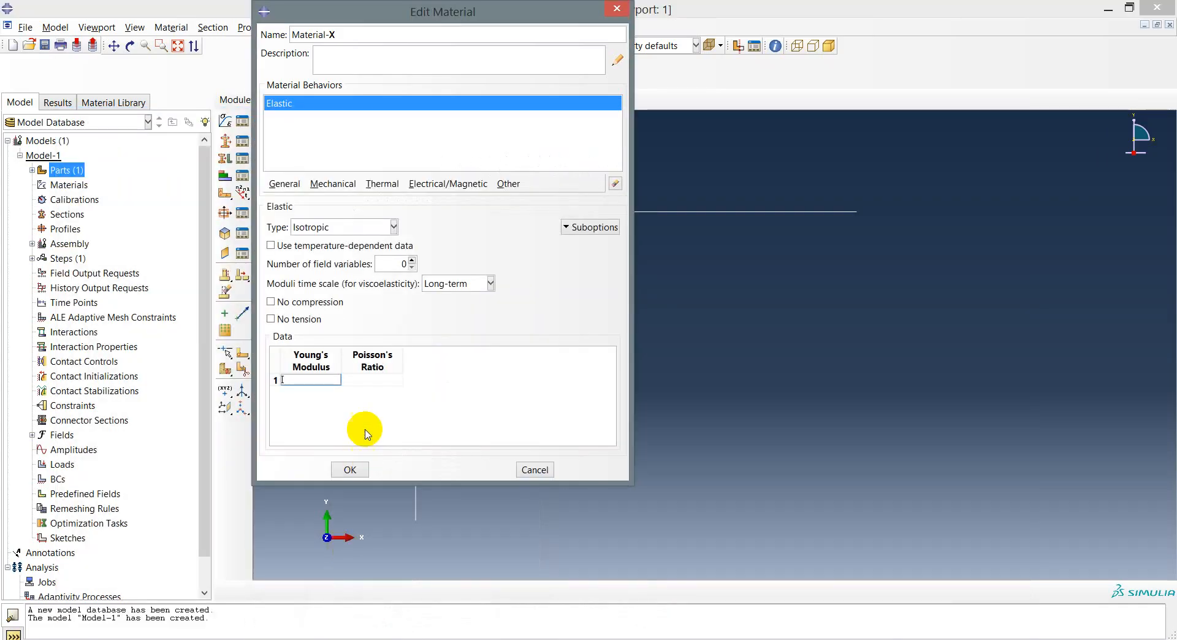
{"action": "type", "text": "2.1e"}
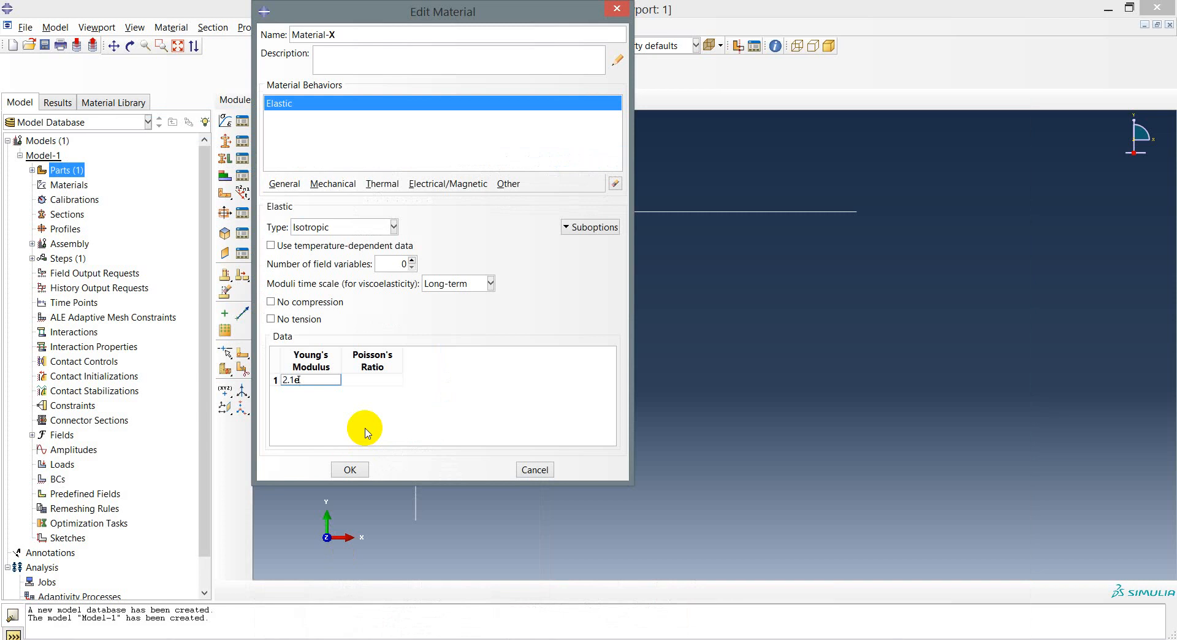
{"action": "type", "text": "10"}
{"action": "left_click", "coordinate": [368, 380]}
{"action": "type", "text": "0"}
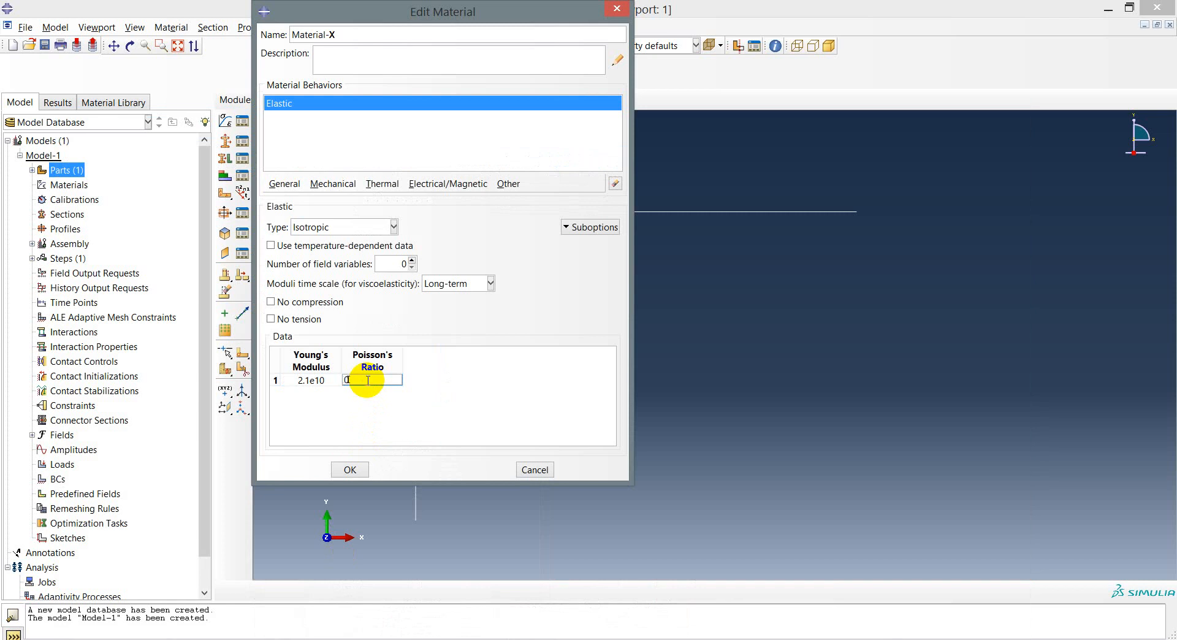
{"action": "type", "text": ".3"}
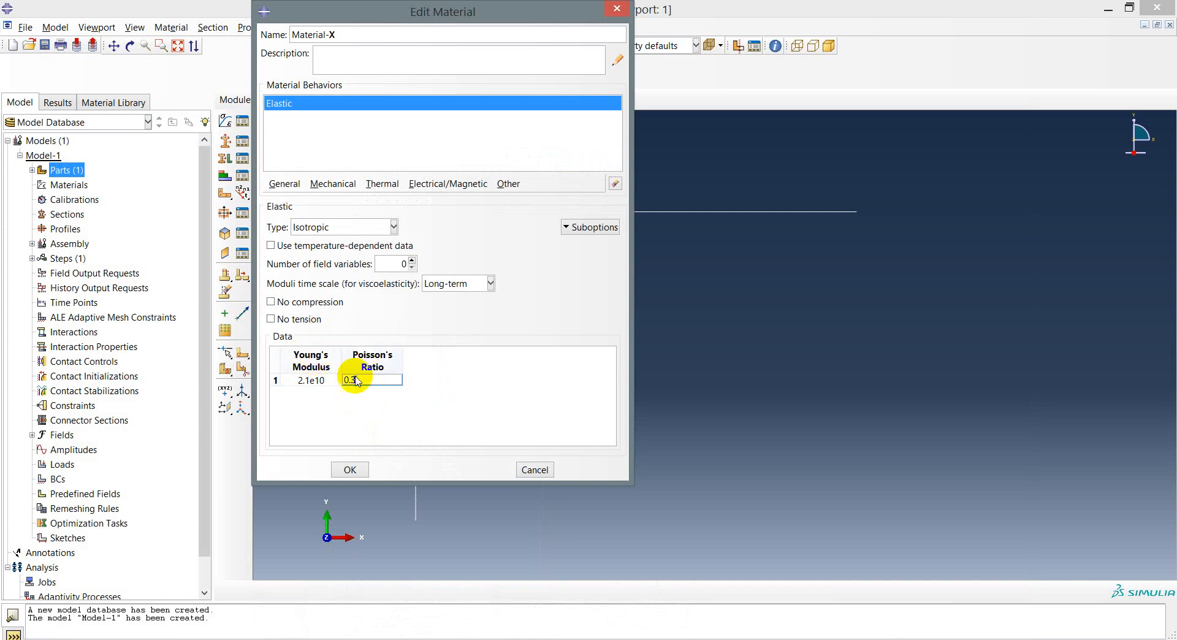
{"action": "left_click", "coordinate": [358, 471]}
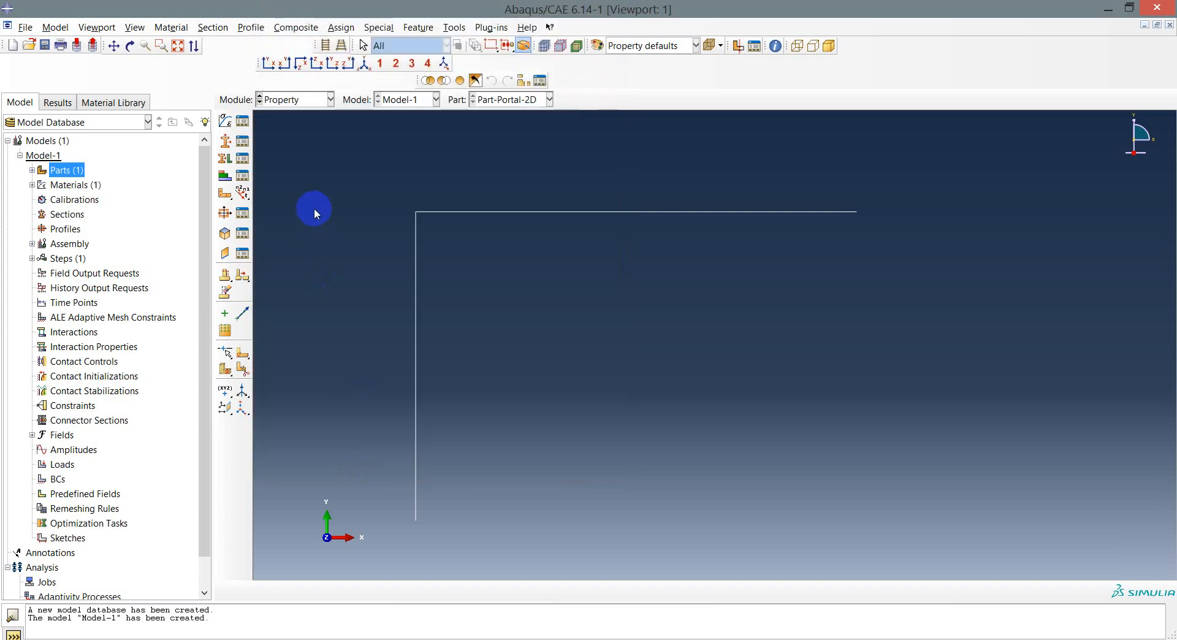
Create a section of category Beam and type Beam named Section-kolom.
{"action": "left_click", "coordinate": [227, 147]}
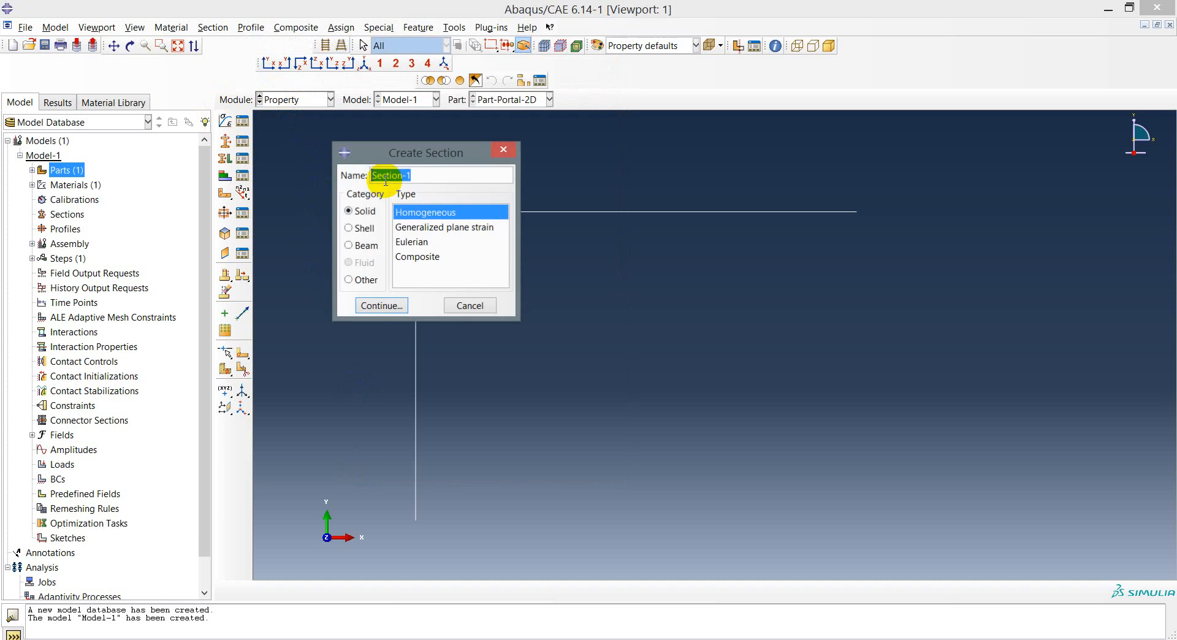
{"action": "left_click_drag", "start_coordinate": [395, 165], "coordinate": [521, 204]}
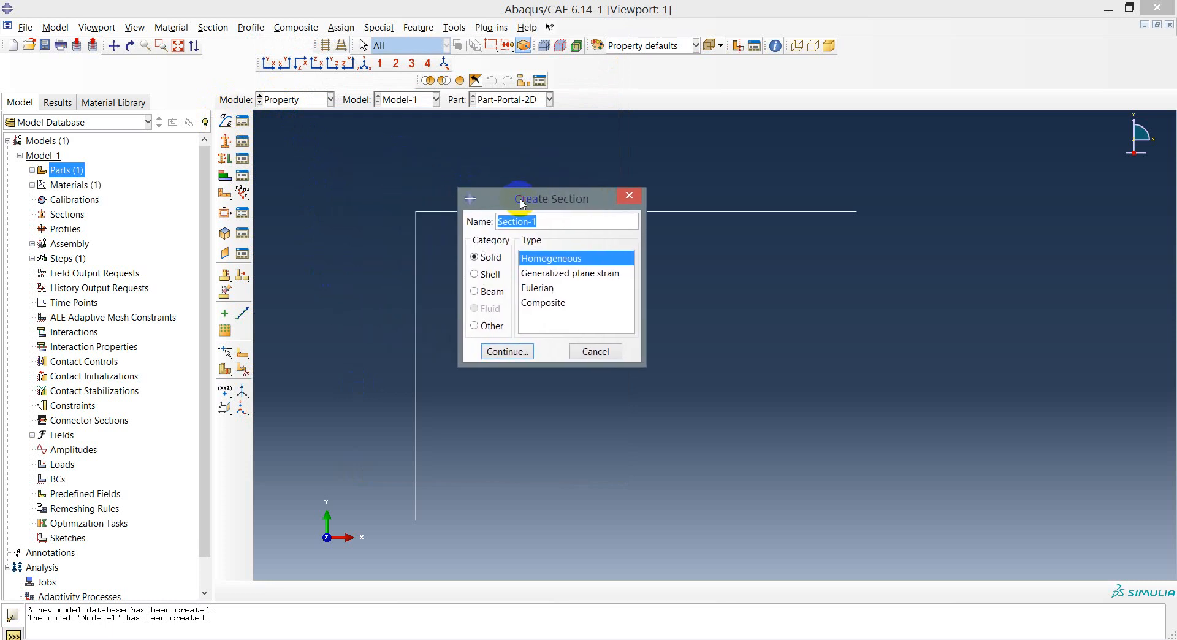
{"action": "left_click", "coordinate": [543, 225]}
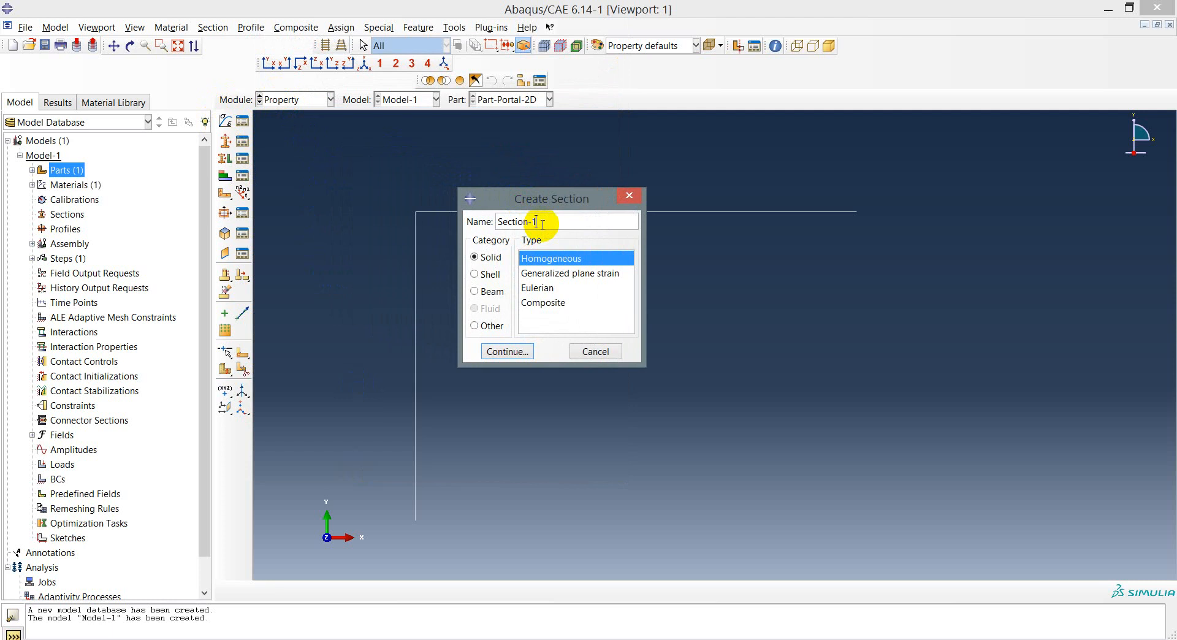
{"action": "key", "text": "BackSpace"}
{"action": "type", "text": "kotom"}
{"action": "left_click", "coordinate": [479, 292]}
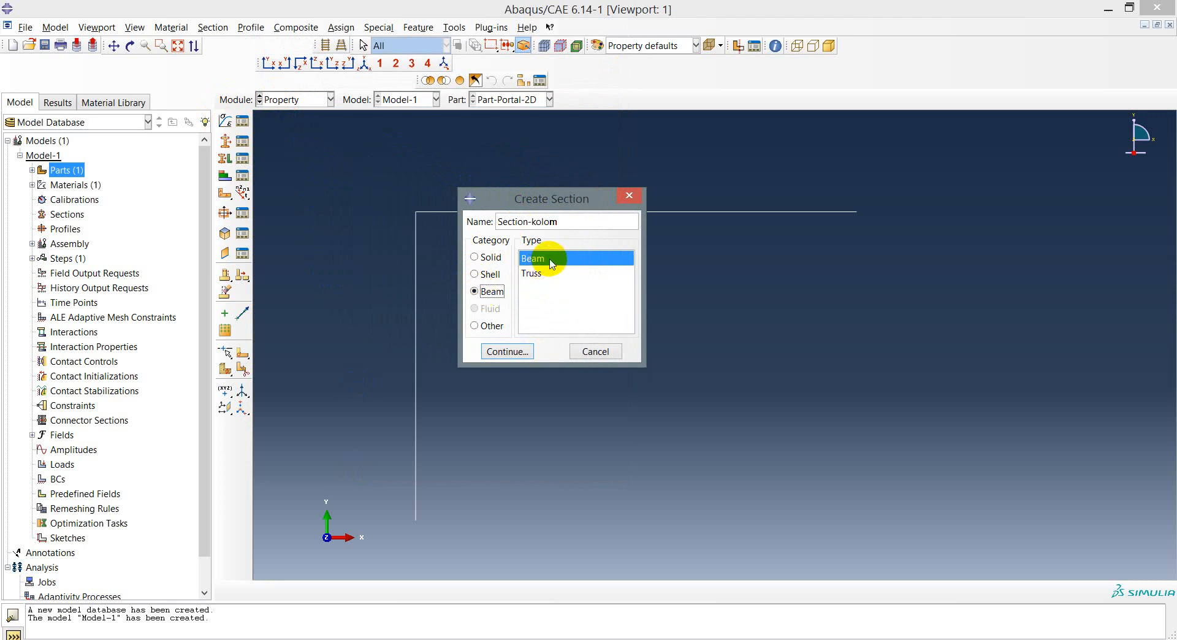
{"action": "left_click", "coordinate": [510, 351]}
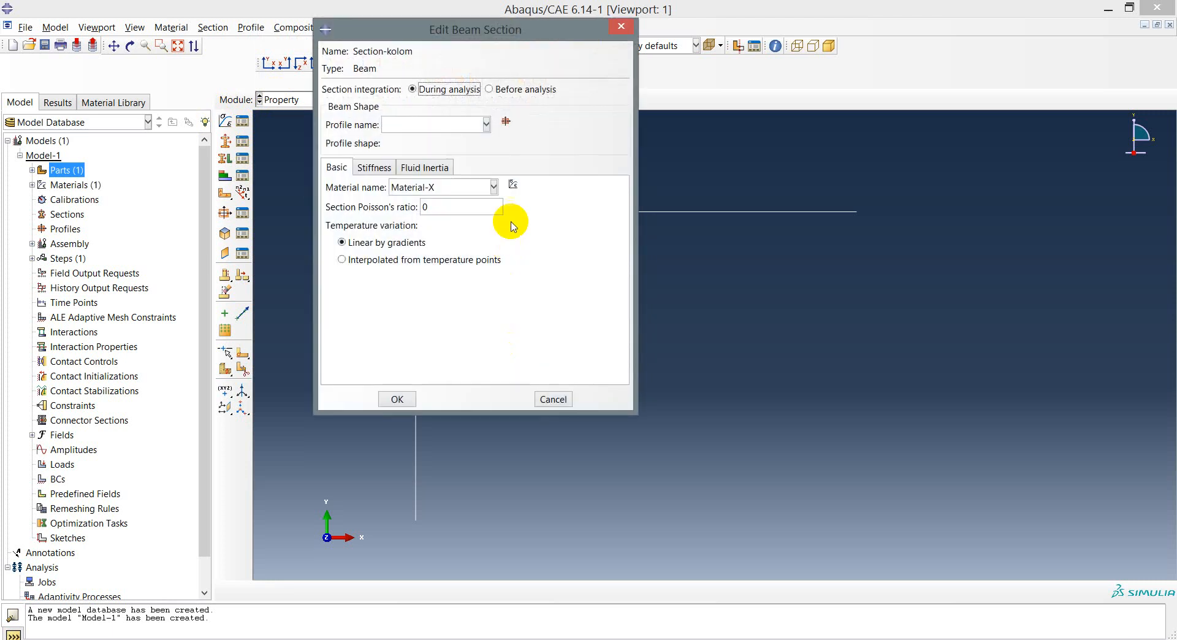
Start a new rectangular profile named Profile-kolom for the column section.
{"action": "left_click", "coordinate": [507, 122]}
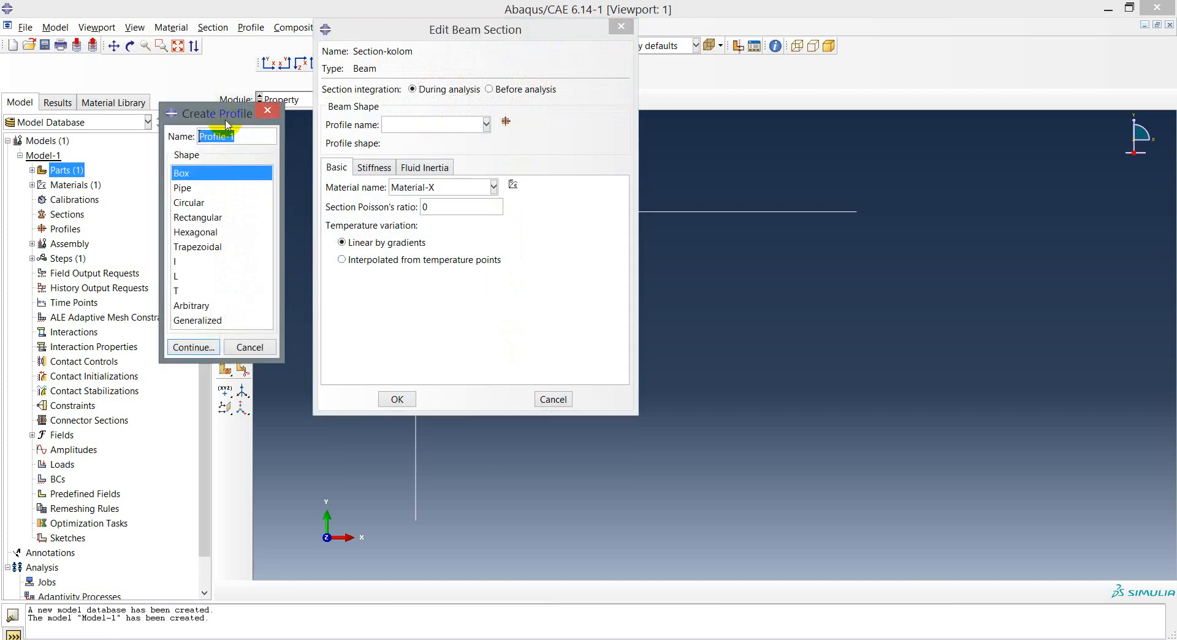
{"action": "left_click", "coordinate": [501, 198]}
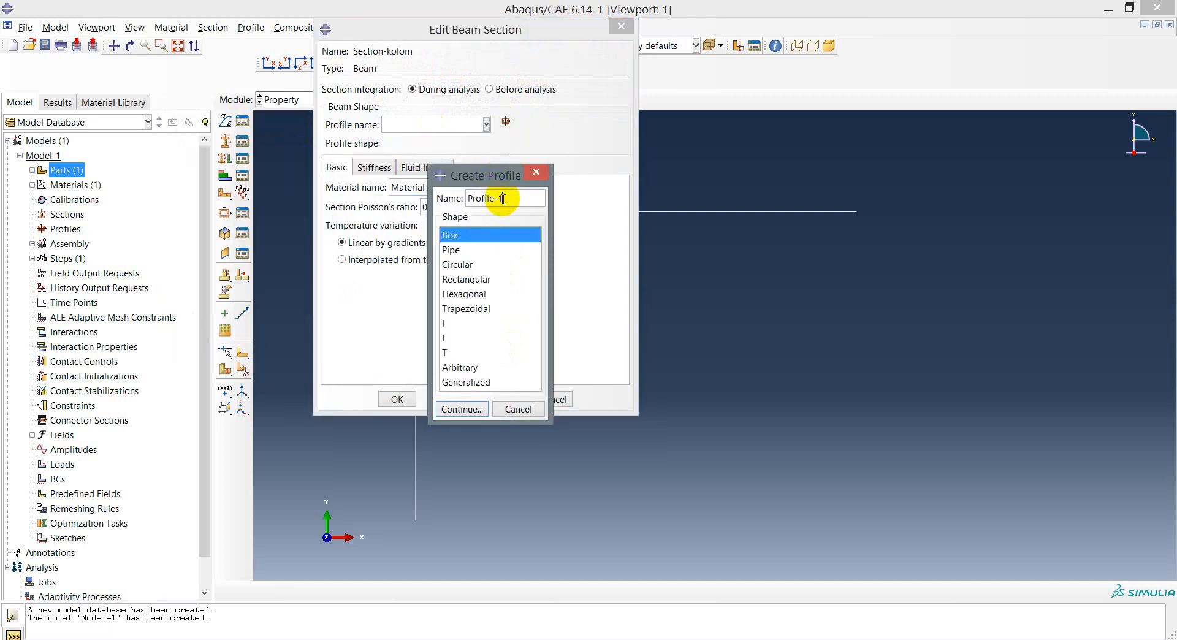
{"action": "key", "text": "BackSpace"}
{"action": "type", "text": "kolom"}
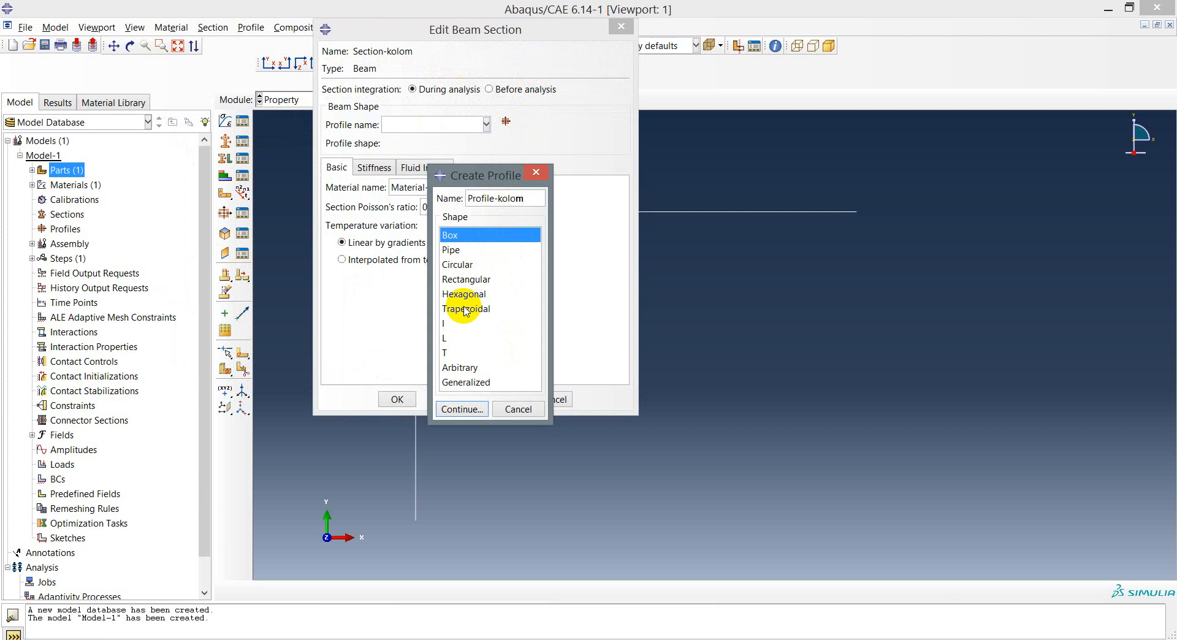
{"action": "left_click", "coordinate": [455, 281]}
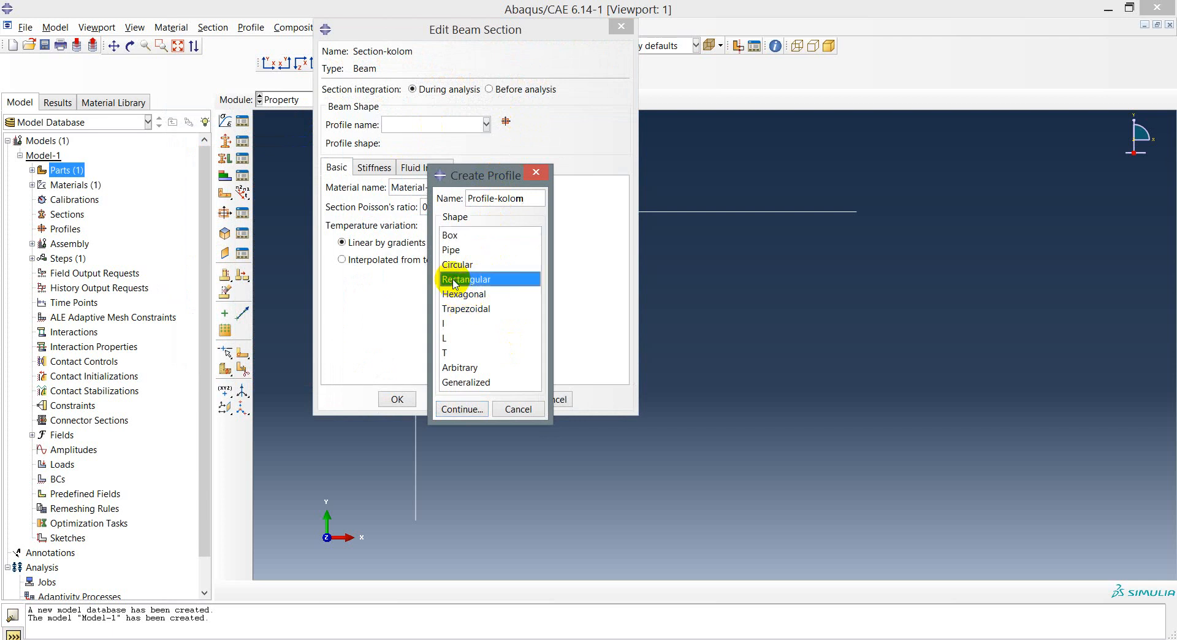
{"action": "left_click", "coordinate": [463, 409]}
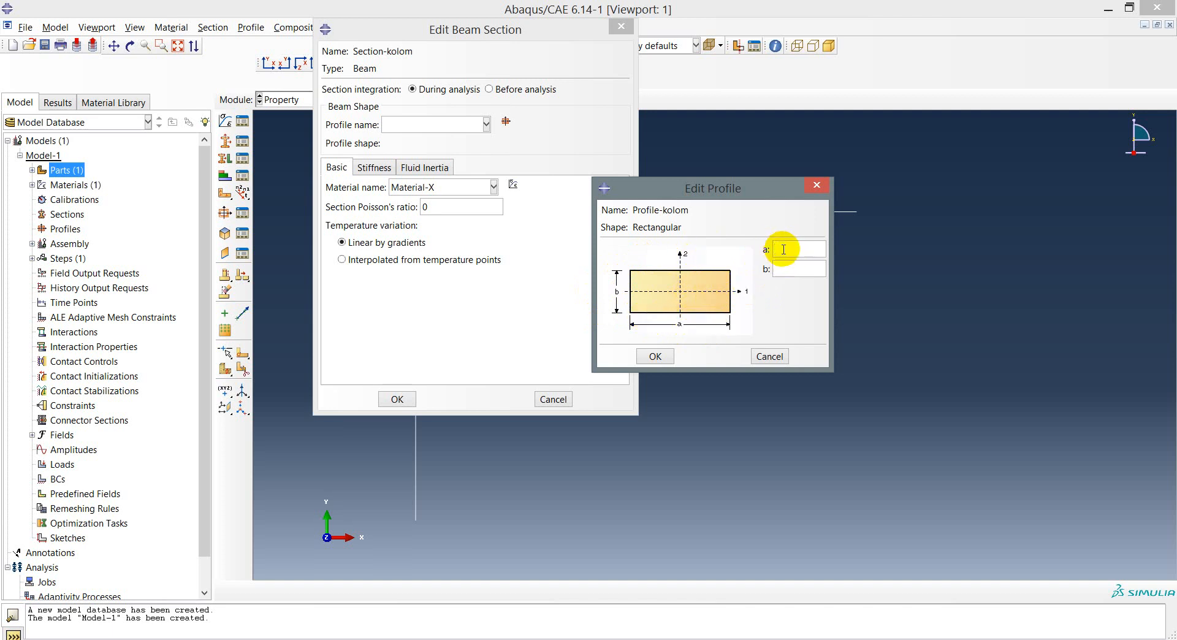
Set both sides a and b of Profile-kolom to 0.35 and finish Section-kolom with Material-X.
{"action": "left_click", "coordinate": [610, 384]}
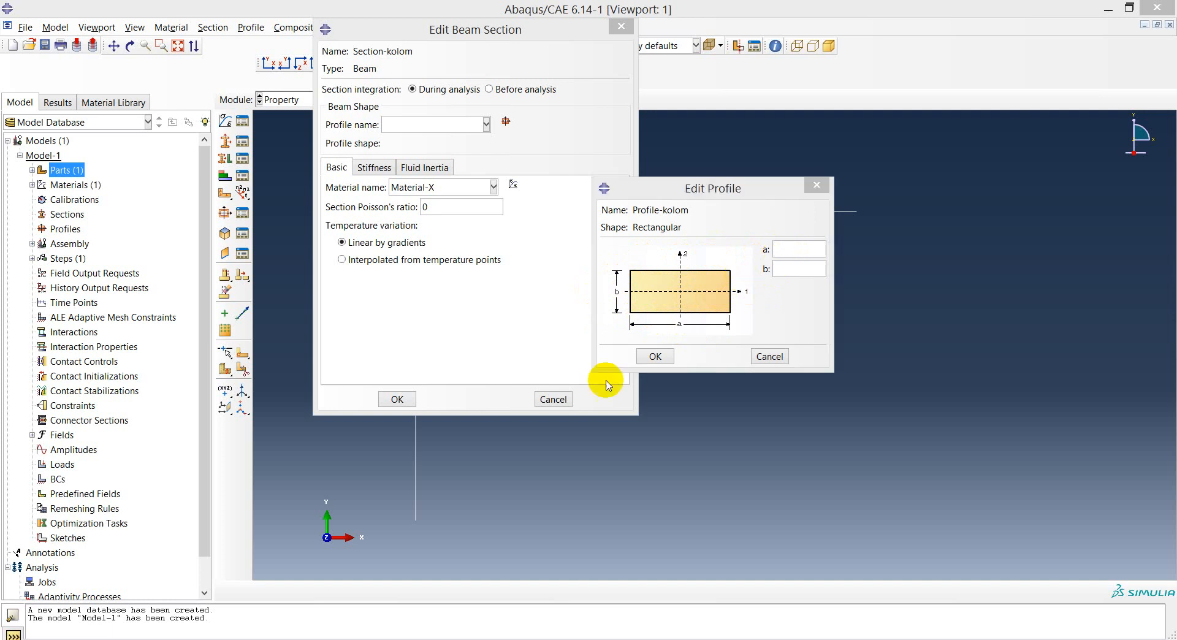
{"action": "key", "text": "alt+Tab"}
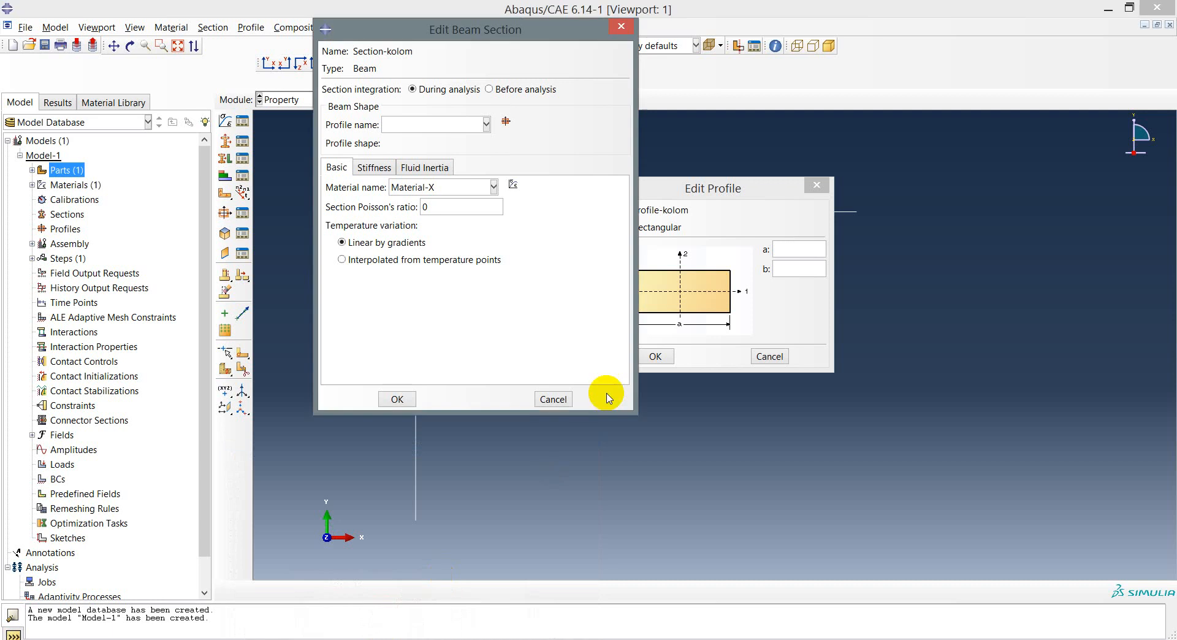
{"action": "left_click", "coordinate": [699, 345]}
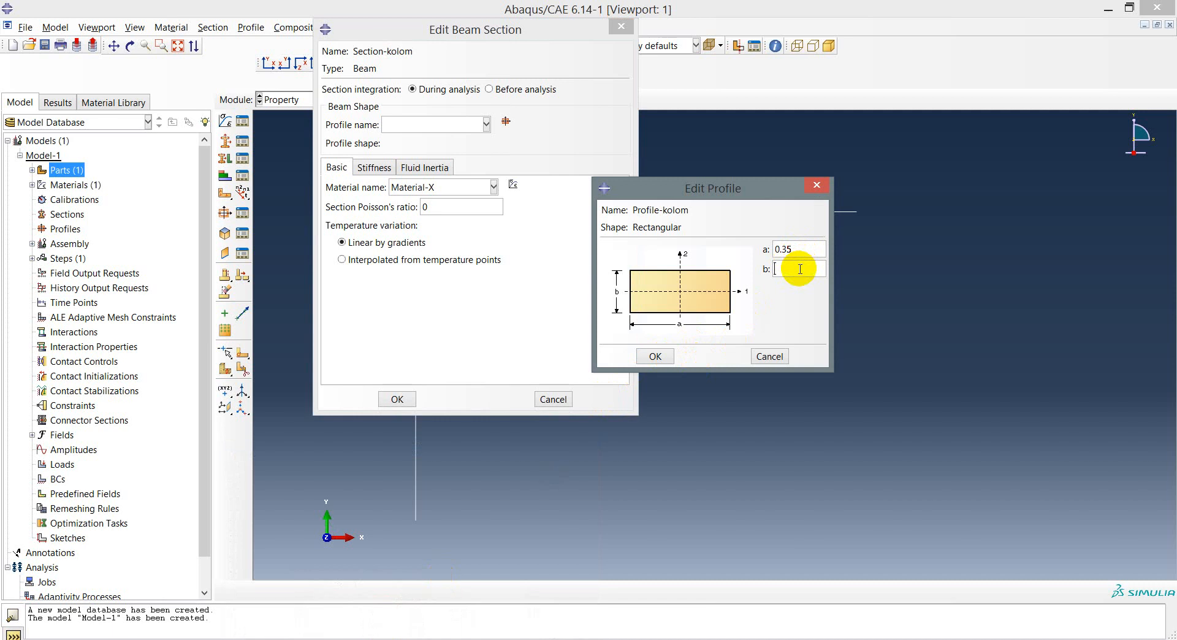
{"action": "left_click", "coordinate": [800, 269]}
{"action": "type", "text": "0.35"}
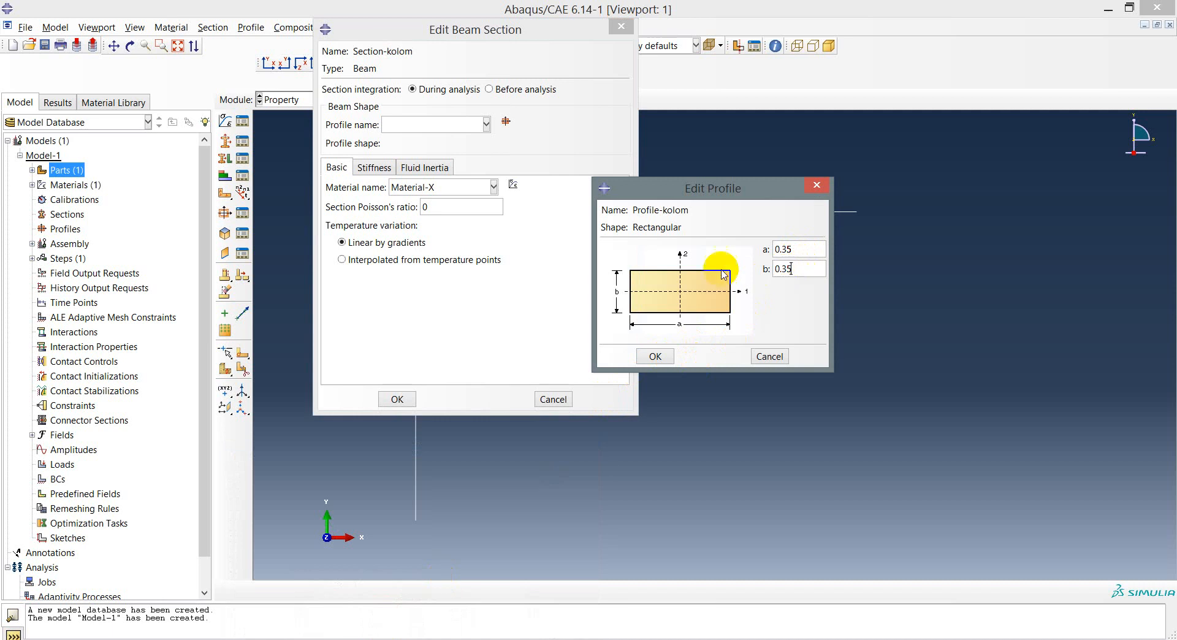
{"action": "left_click", "coordinate": [660, 363]}
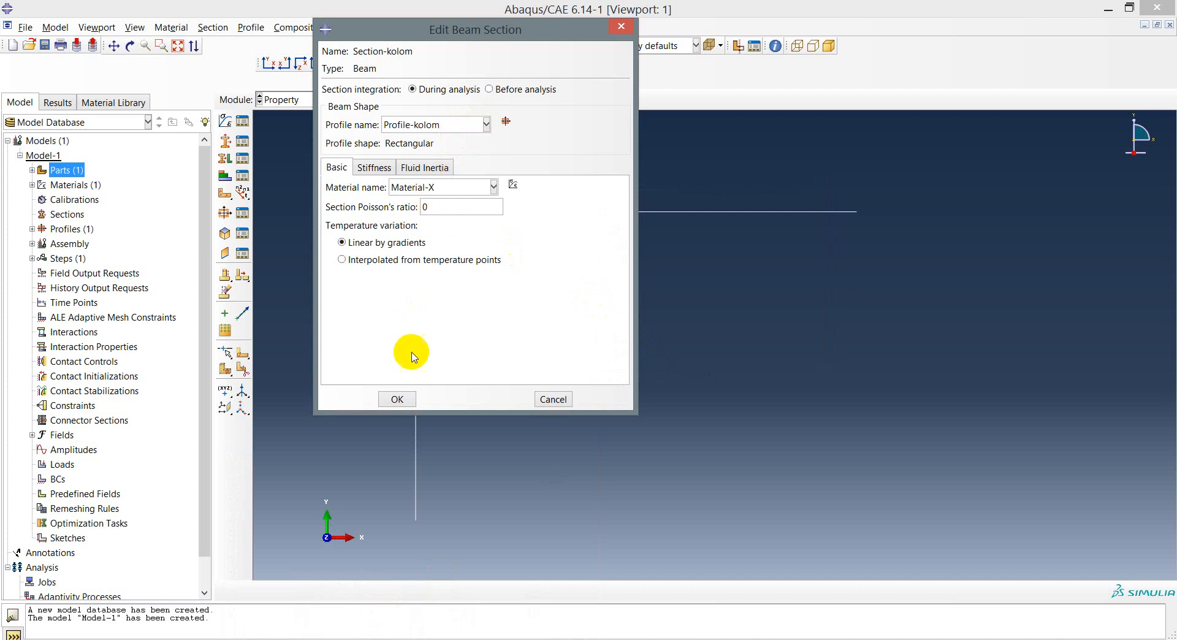
{"action": "left_click", "coordinate": [400, 400]}
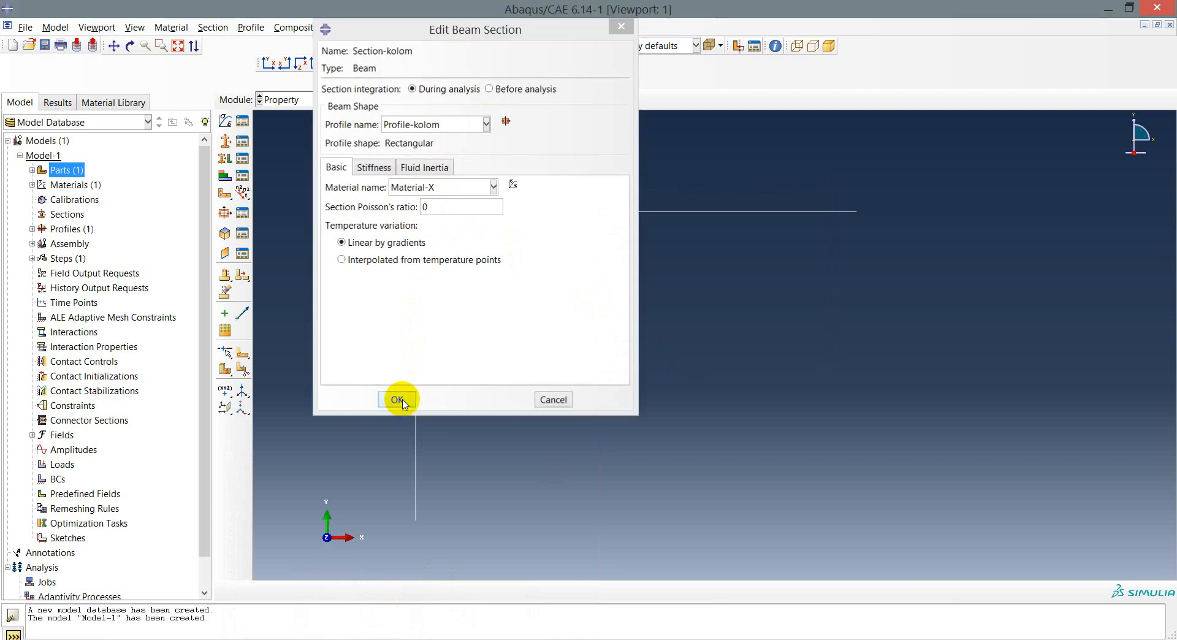
Create a second section of type Beam named Section-Balok.
{"action": "left_click", "coordinate": [242, 142]}
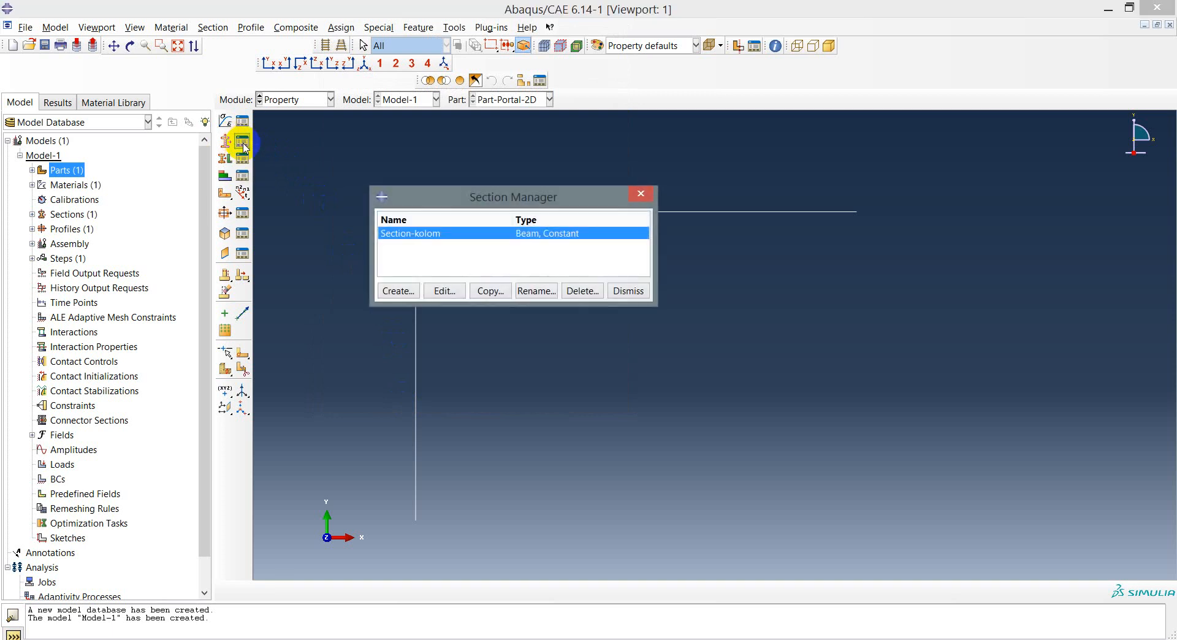
{"action": "left_click", "coordinate": [401, 292]}
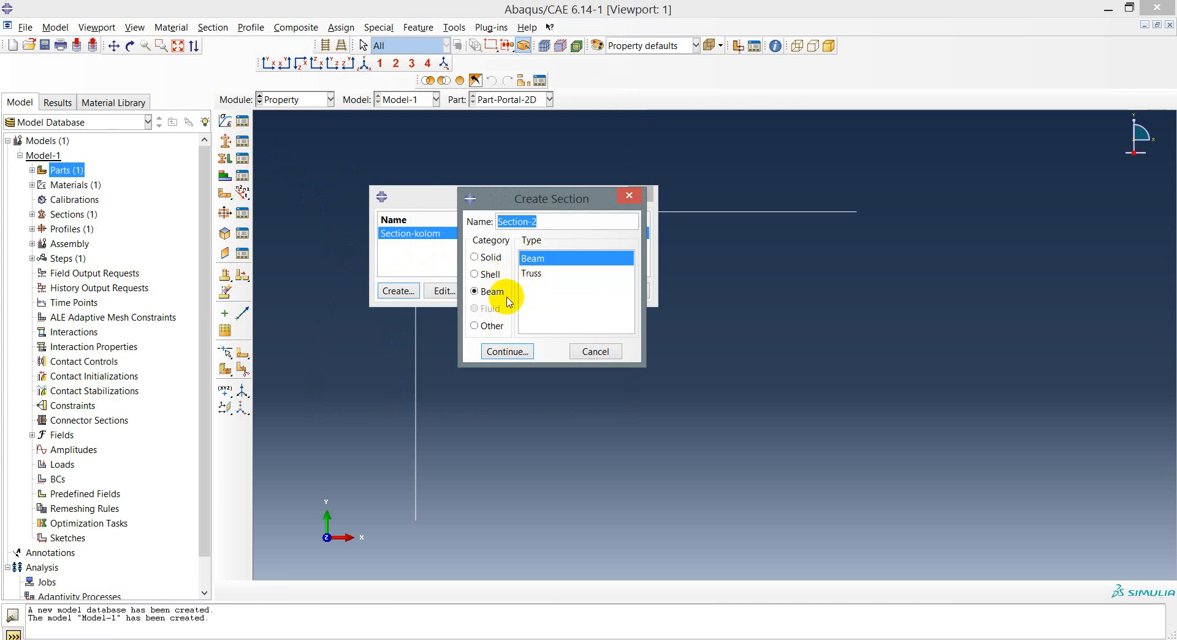
{"action": "left_click", "coordinate": [541, 221]}
{"action": "key", "text": "BackSpace"}
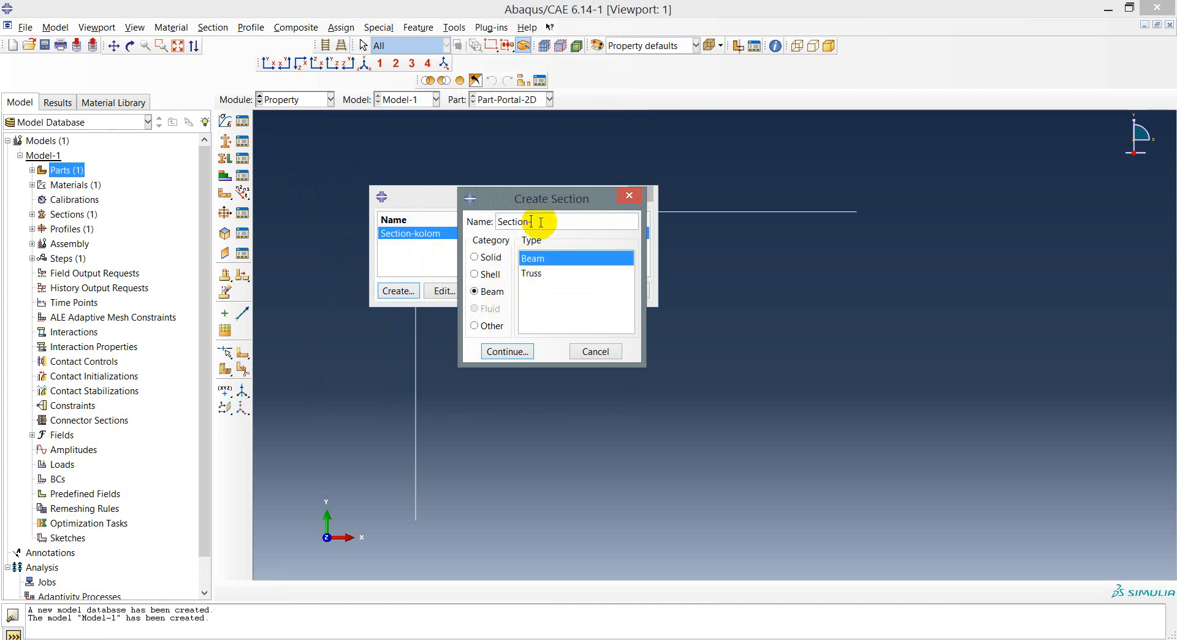
{"action": "type", "text": "Balok"}
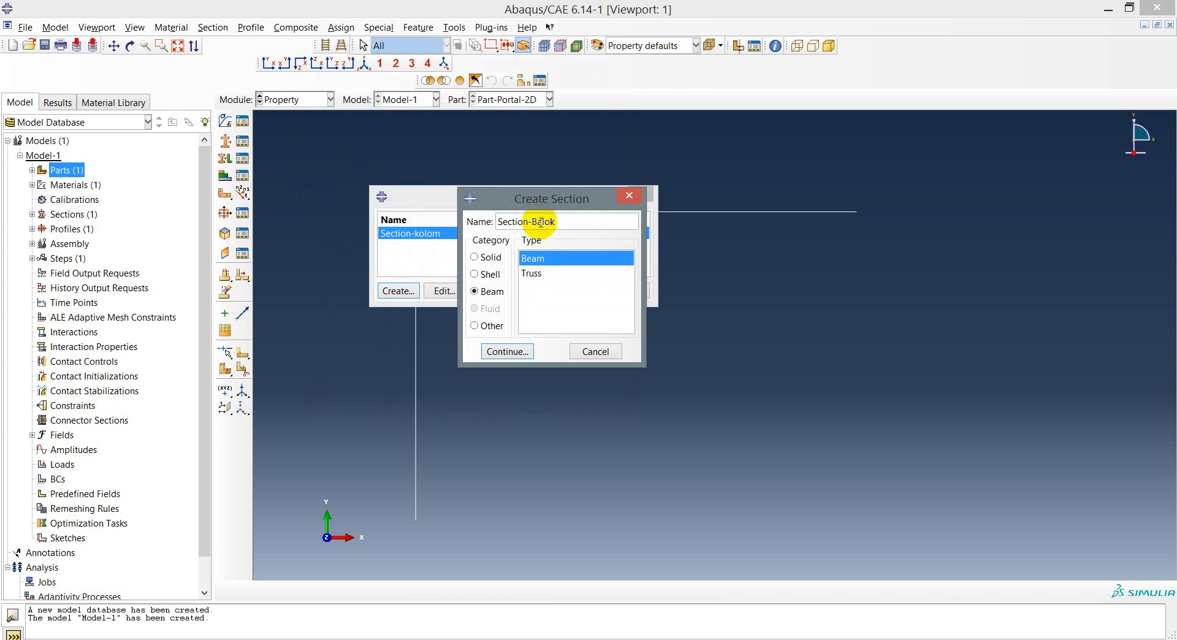
{"action": "left_click", "coordinate": [509, 351]}
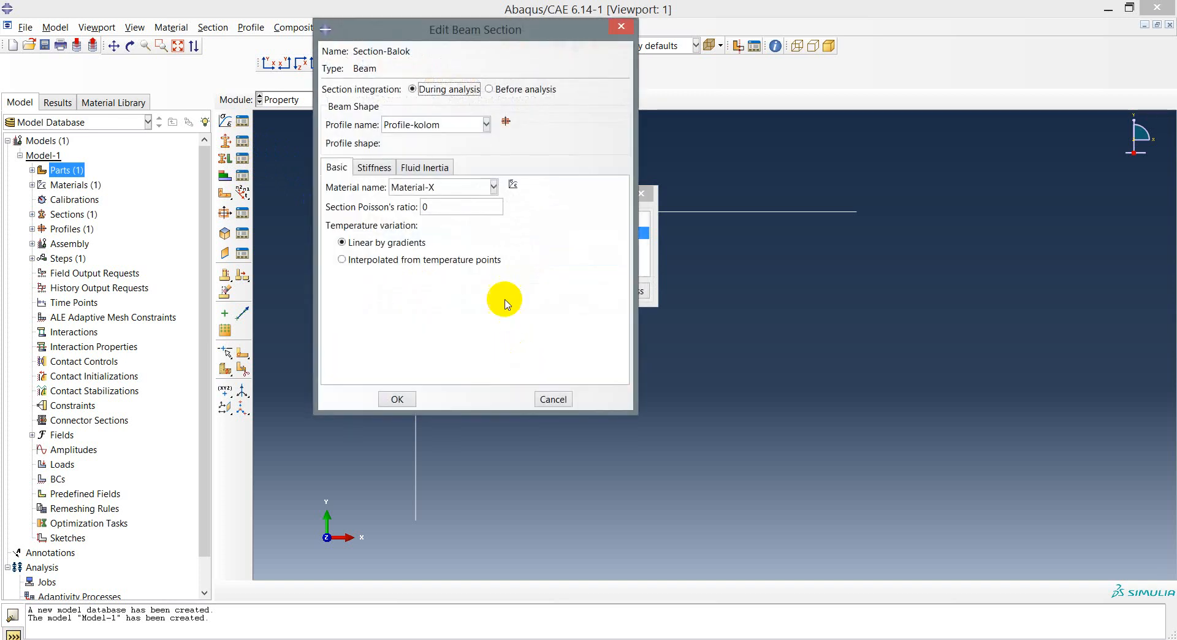
Start a new rectangular profile named Profile-Balok from the Section-Balok definition.
{"action": "left_click", "coordinate": [506, 122]}
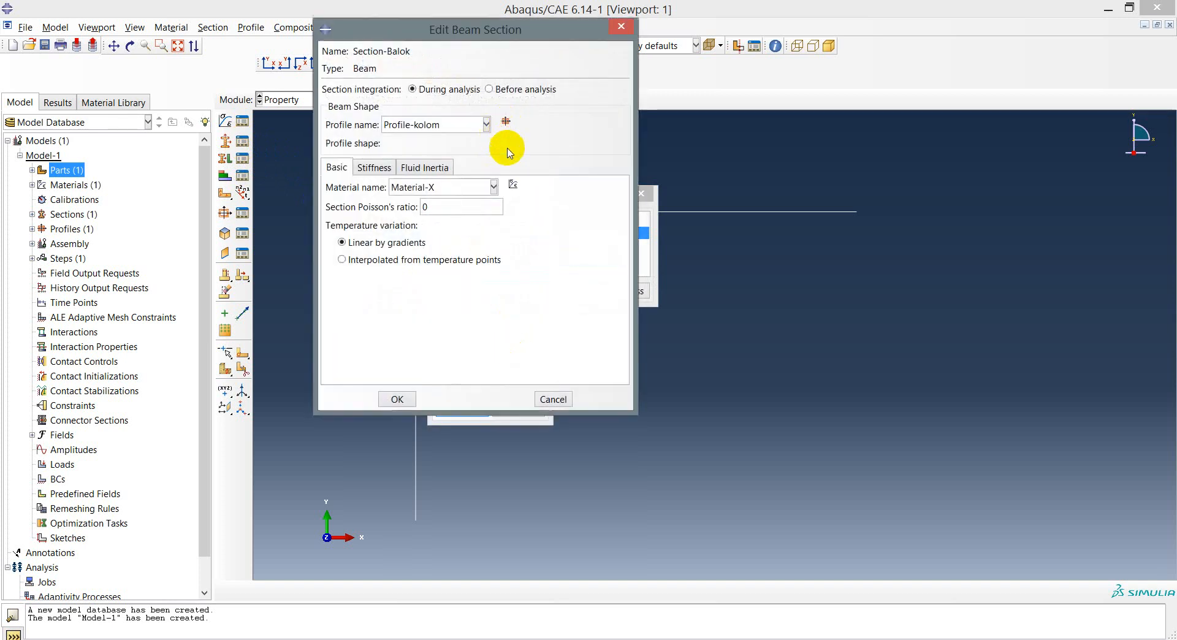
{"action": "left_click", "coordinate": [507, 121]}
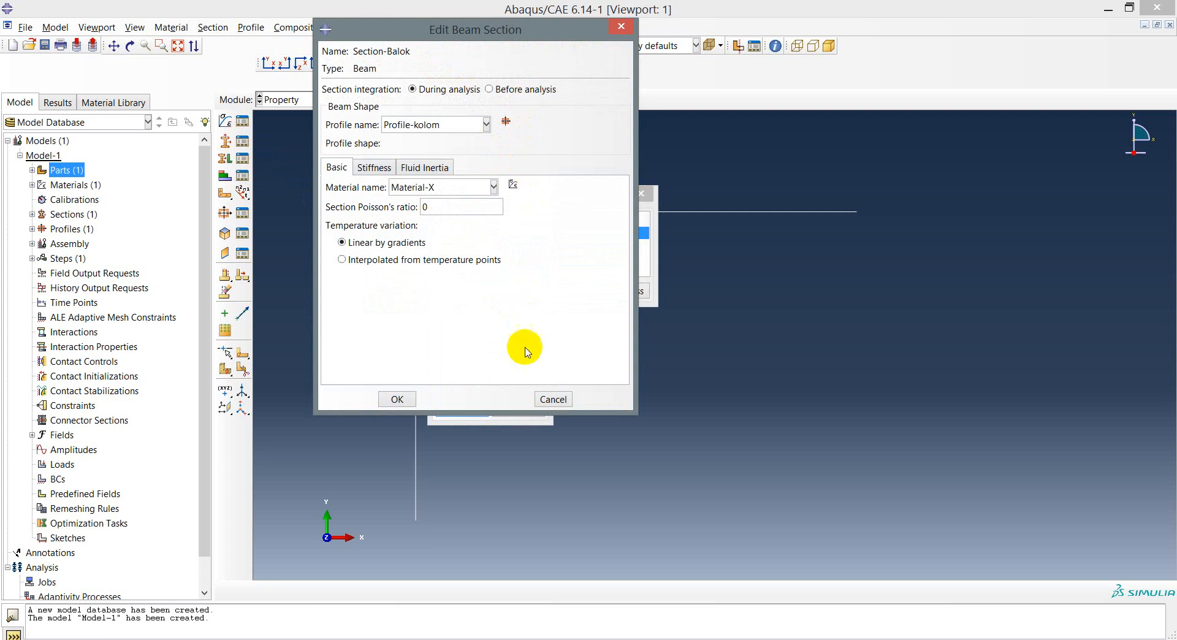
{"action": "left_click", "coordinate": [503, 199]}
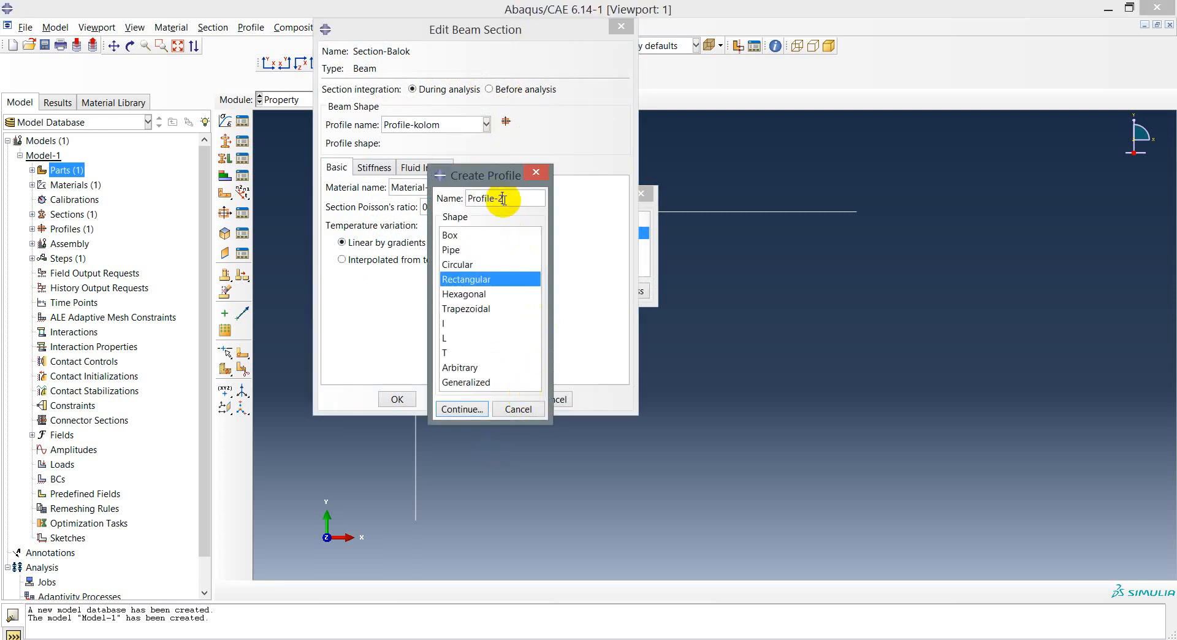
{"action": "type", "text": "Balok"}
{"action": "left_click", "coordinate": [465, 414]}
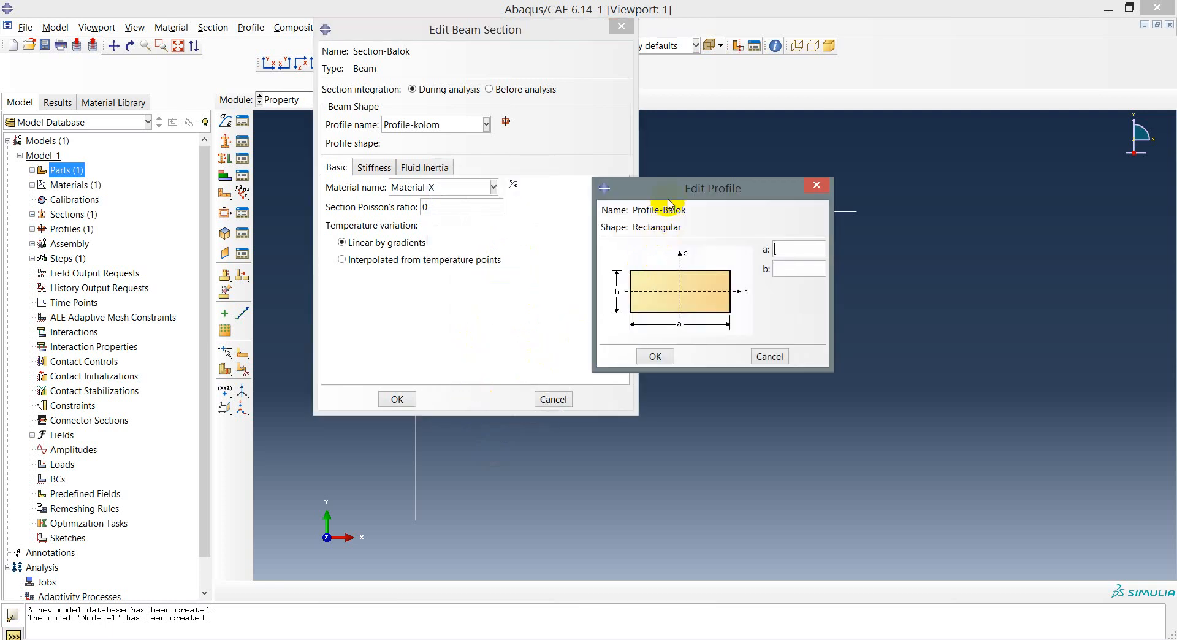
Set side a of Profile-Balok to 0.2, fill in side b, and confirm the profile.
{"action": "left_click_drag", "start_coordinate": [668, 192], "coordinate": [500, 225]}
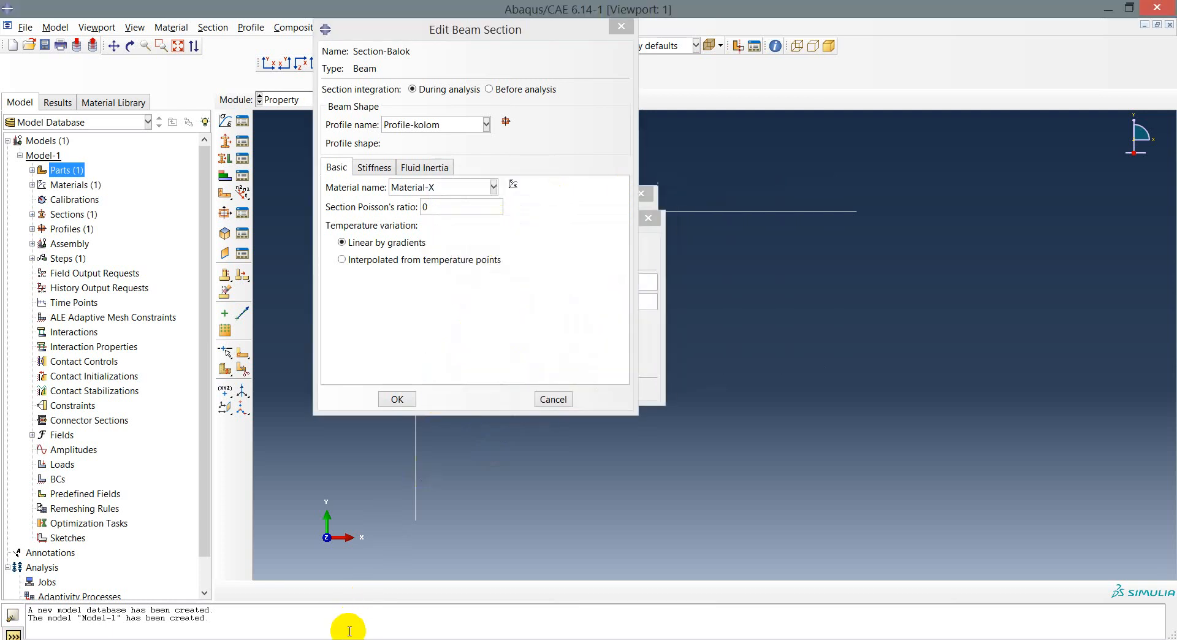
{"action": "left_click", "coordinate": [392, 639]}
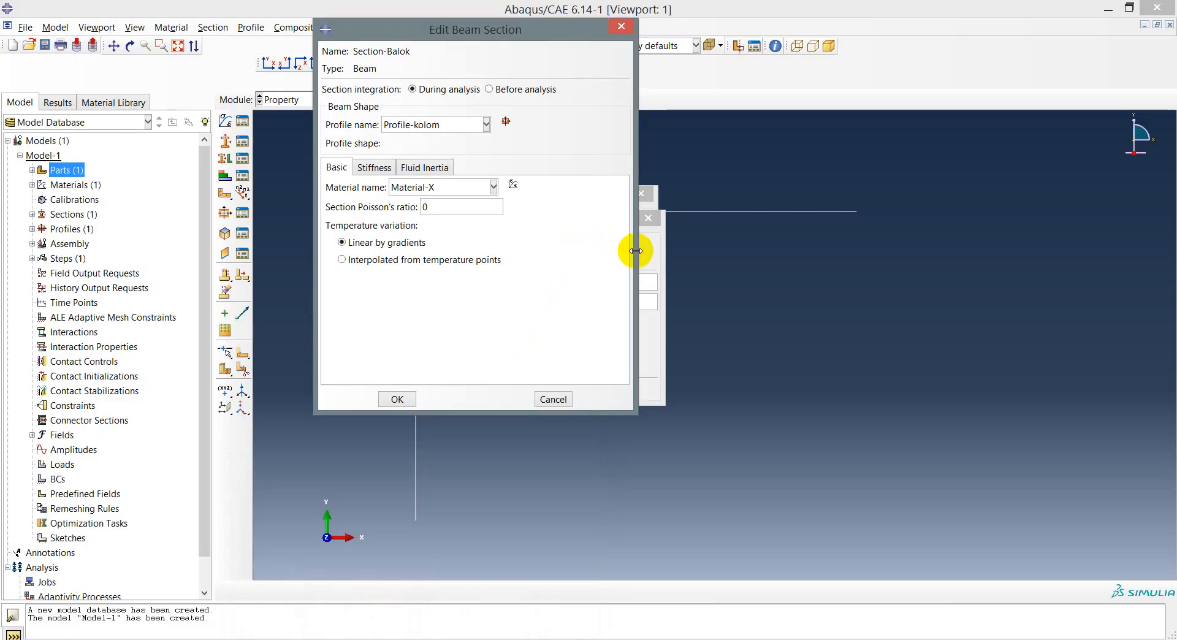
{"action": "left_click", "coordinate": [644, 250]}
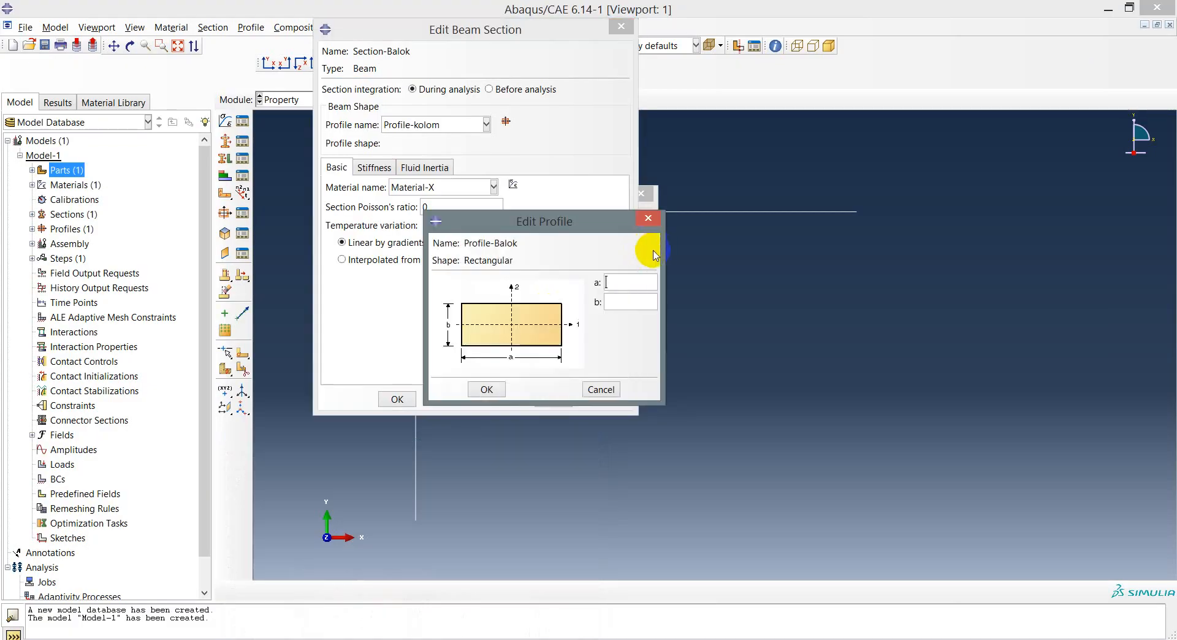
{"action": "left_click", "coordinate": [619, 284]}
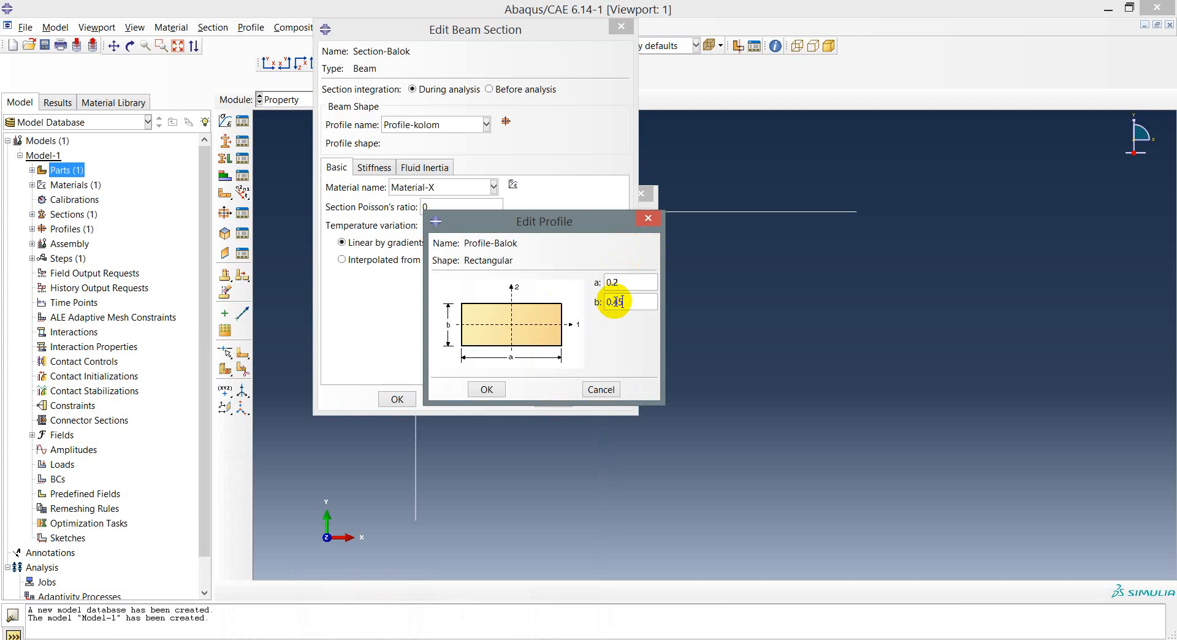
{"action": "left_click", "coordinate": [486, 390]}
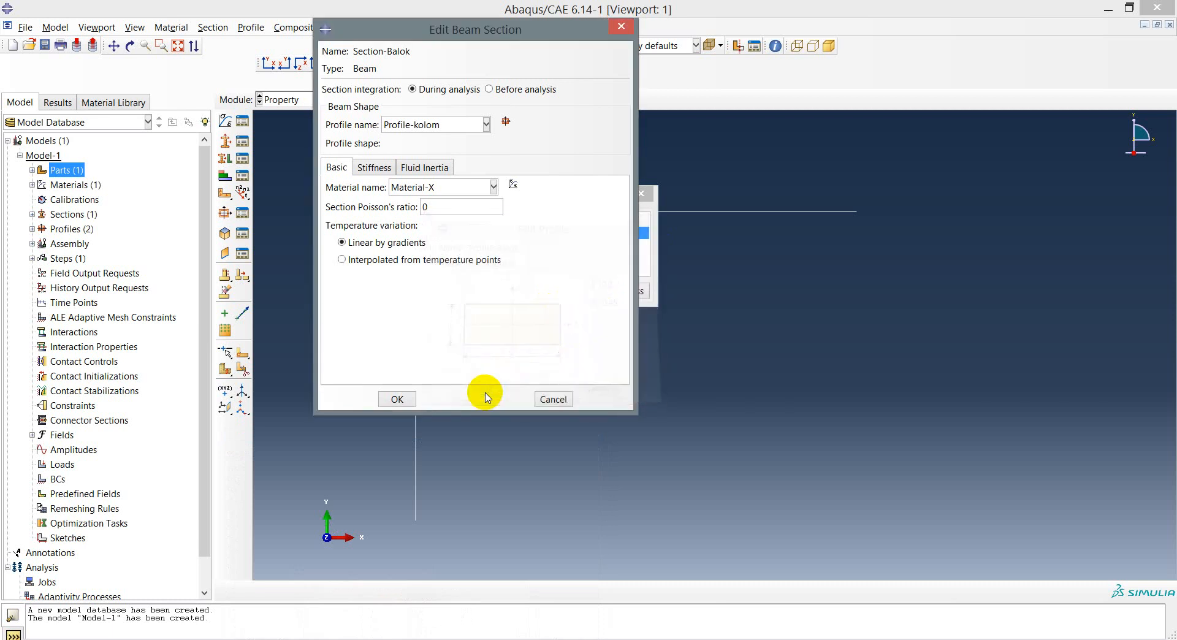
Finish Section-Balok with Profile-Balok and Material-X, check that both sections are listed, and dismiss the section manager.
{"action": "left_click", "coordinate": [483, 125]}
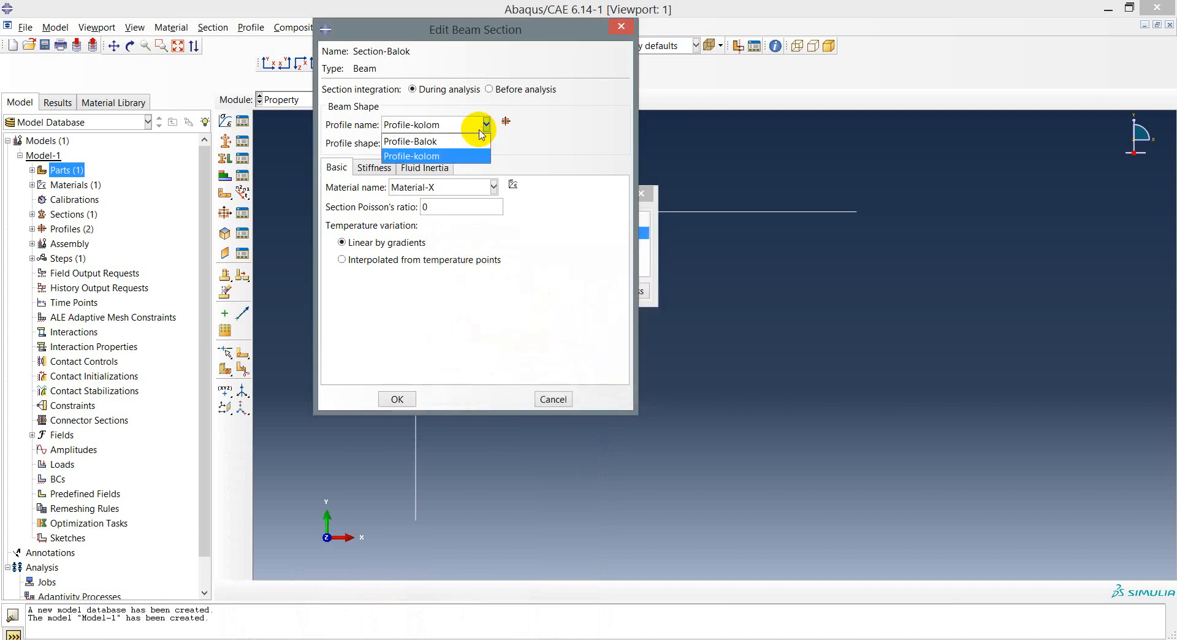
{"action": "left_click", "coordinate": [464, 141]}
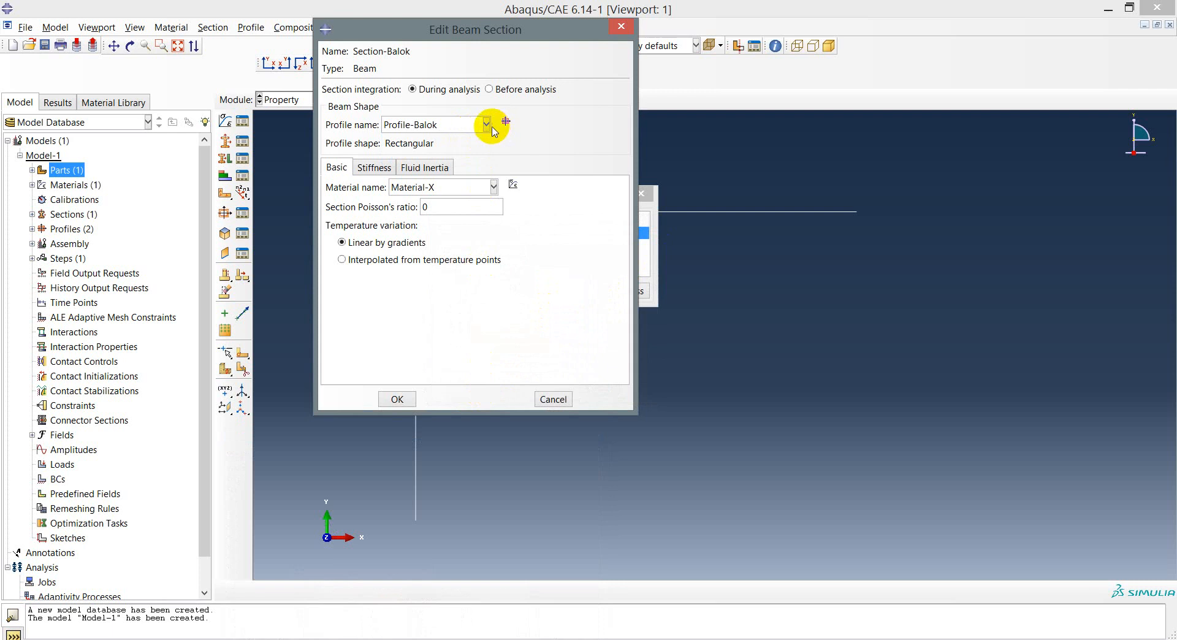
{"action": "left_click", "coordinate": [486, 125]}
{"action": "left_click", "coordinate": [465, 154]}
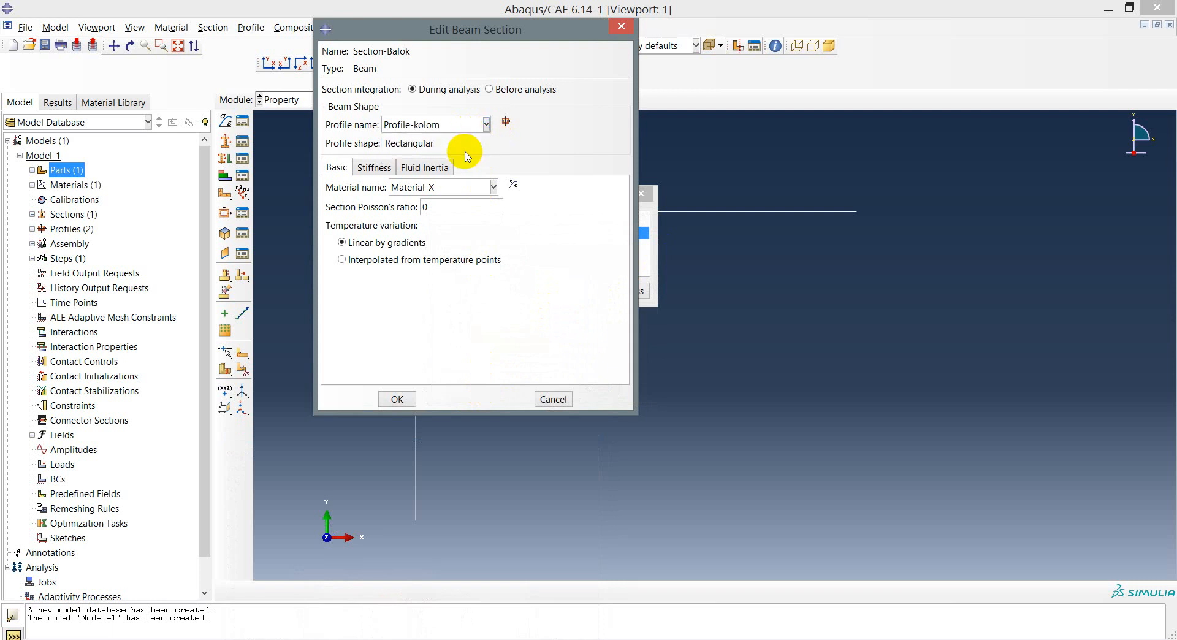
{"action": "left_click", "coordinate": [477, 124]}
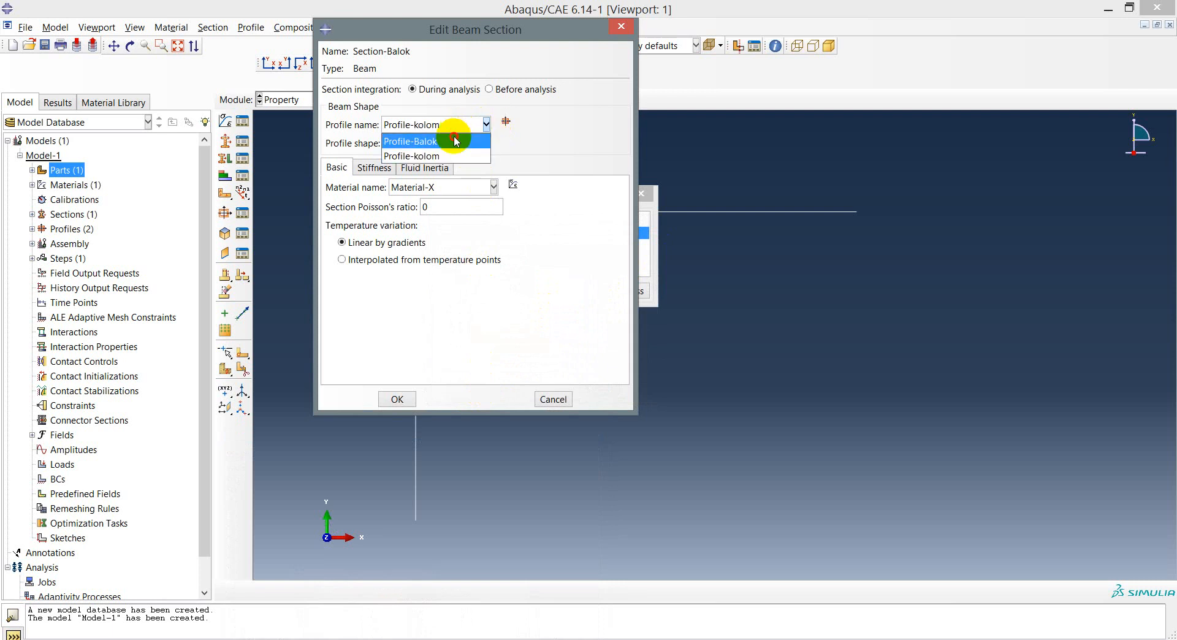
{"action": "left_click", "coordinate": [454, 141]}
{"action": "left_click", "coordinate": [395, 395]}
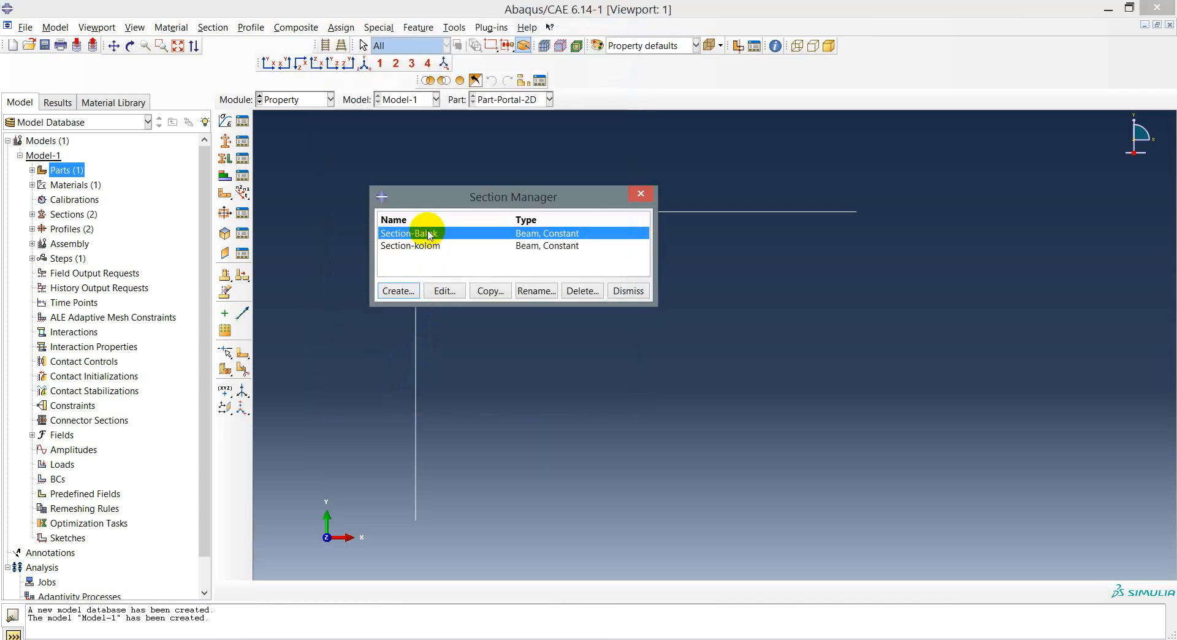
{"action": "left_click", "coordinate": [432, 245]}
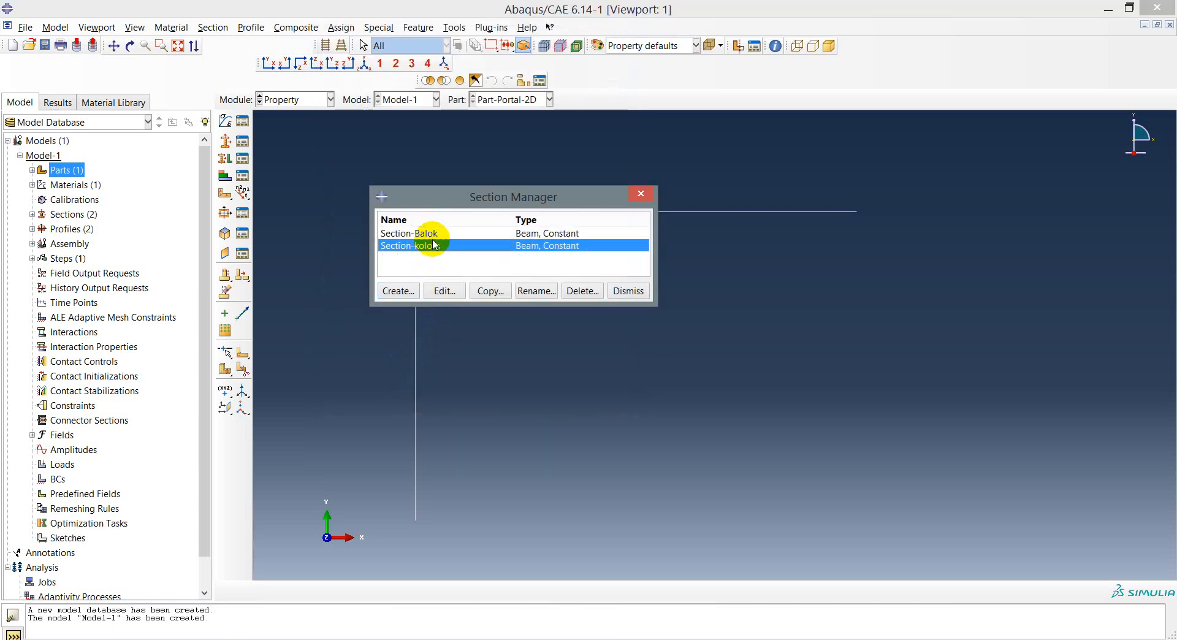
{"action": "left_click", "coordinate": [429, 233]}
{"action": "left_click", "coordinate": [431, 246]}
{"action": "left_click", "coordinate": [638, 293]}
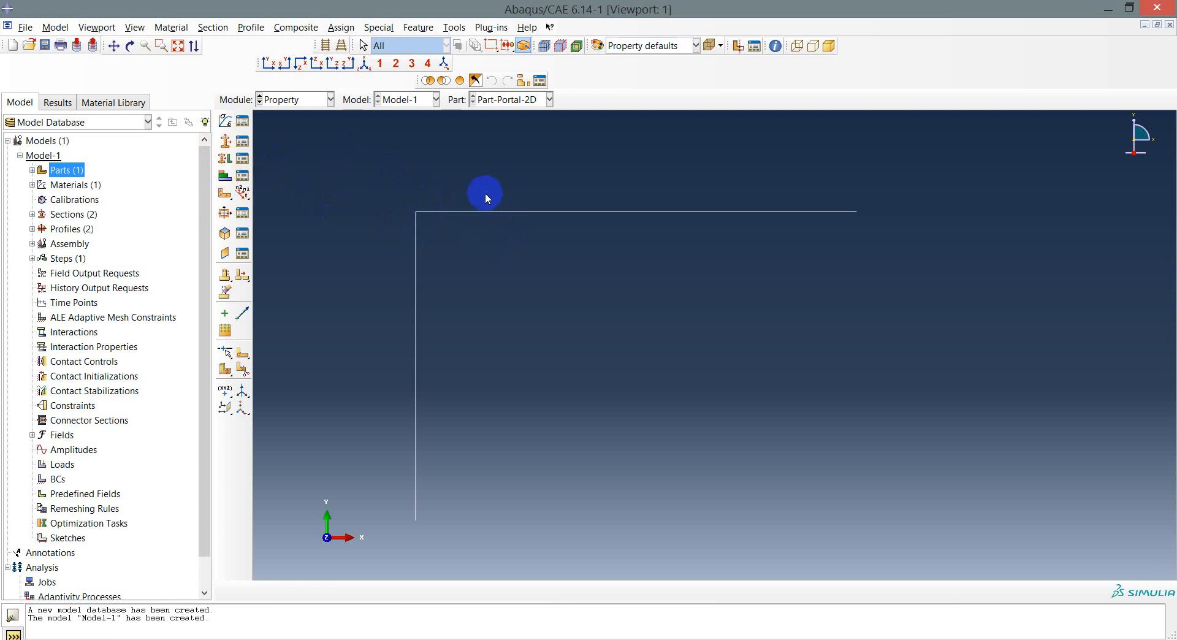
Assign Section-kolom to the vertical column line without creating a set.
{"action": "left_click", "coordinate": [226, 158]}
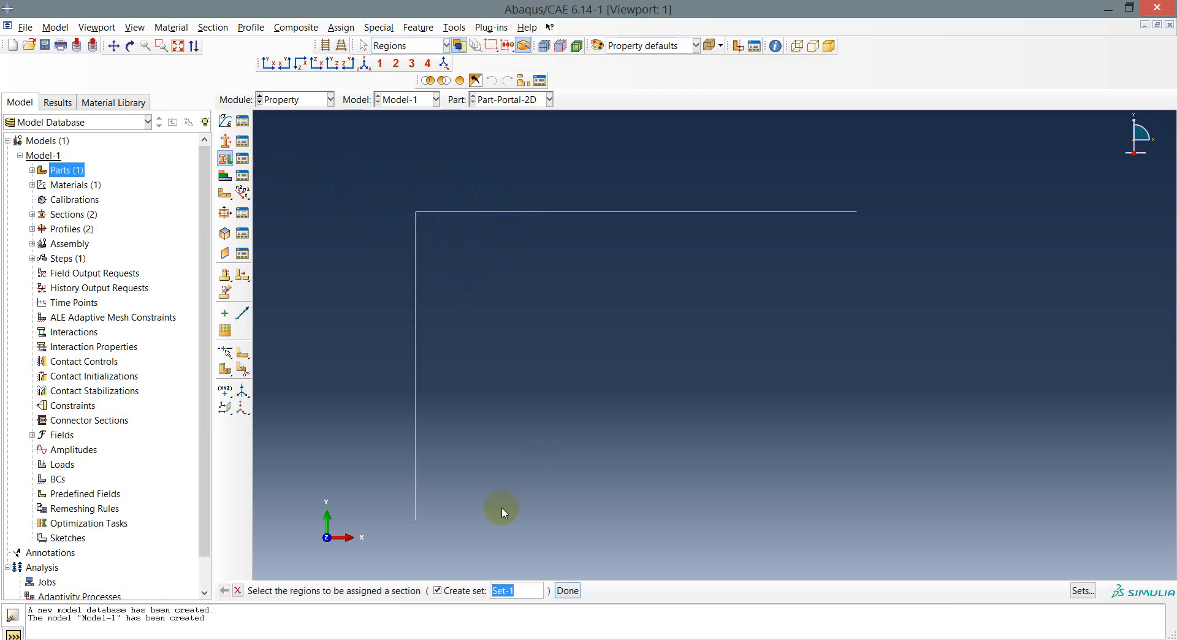
{"action": "left_click", "coordinate": [439, 589]}
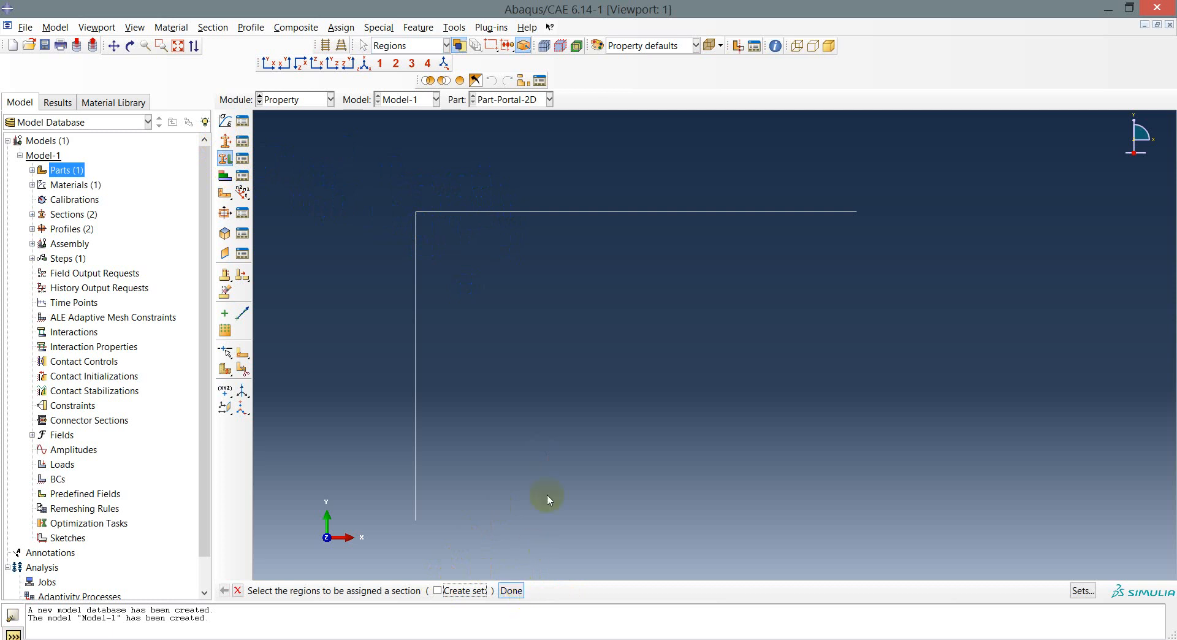
{"action": "left_click_drag", "start_coordinate": [483, 438], "coordinate": [366, 352]}
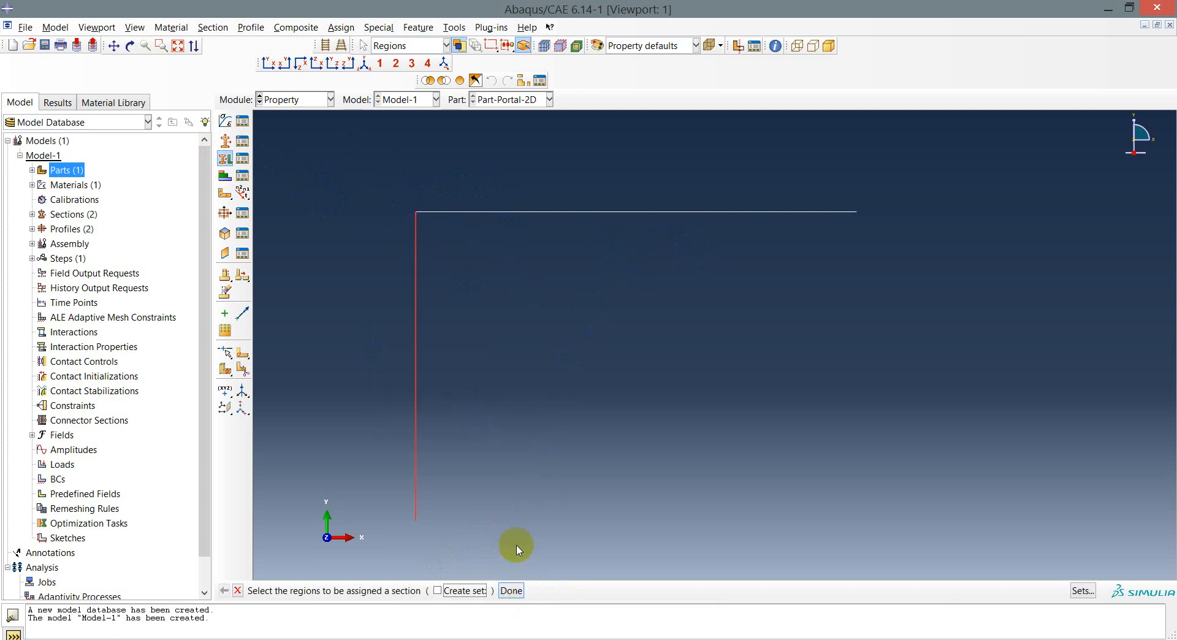
{"action": "left_click", "coordinate": [511, 590]}
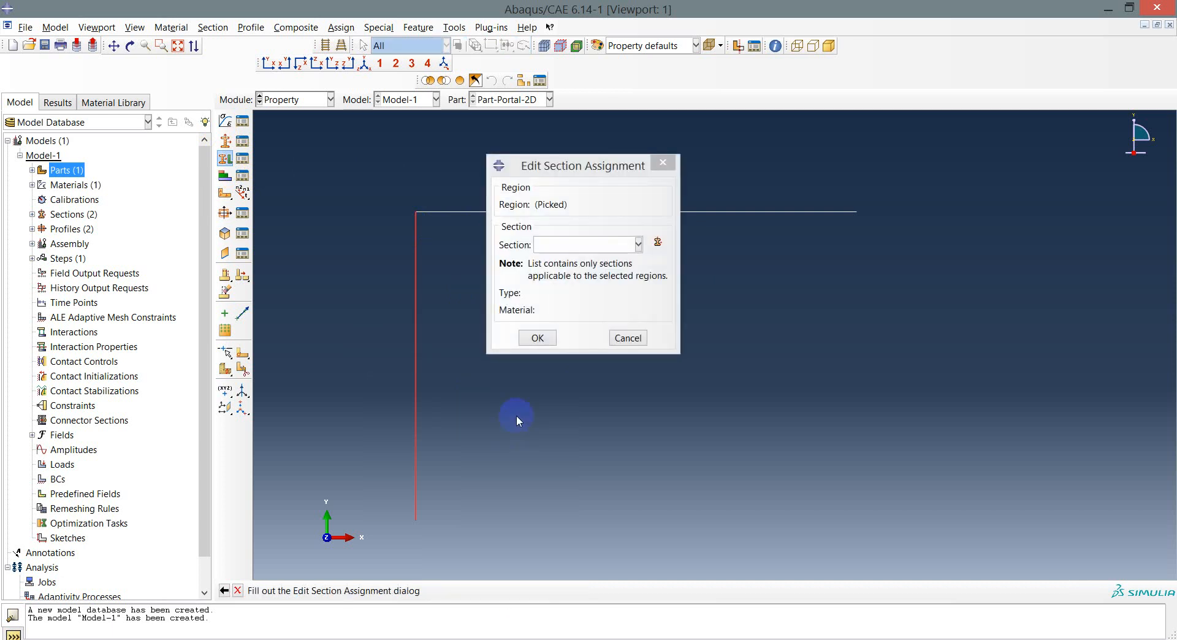
{"action": "left_click", "coordinate": [586, 247]}
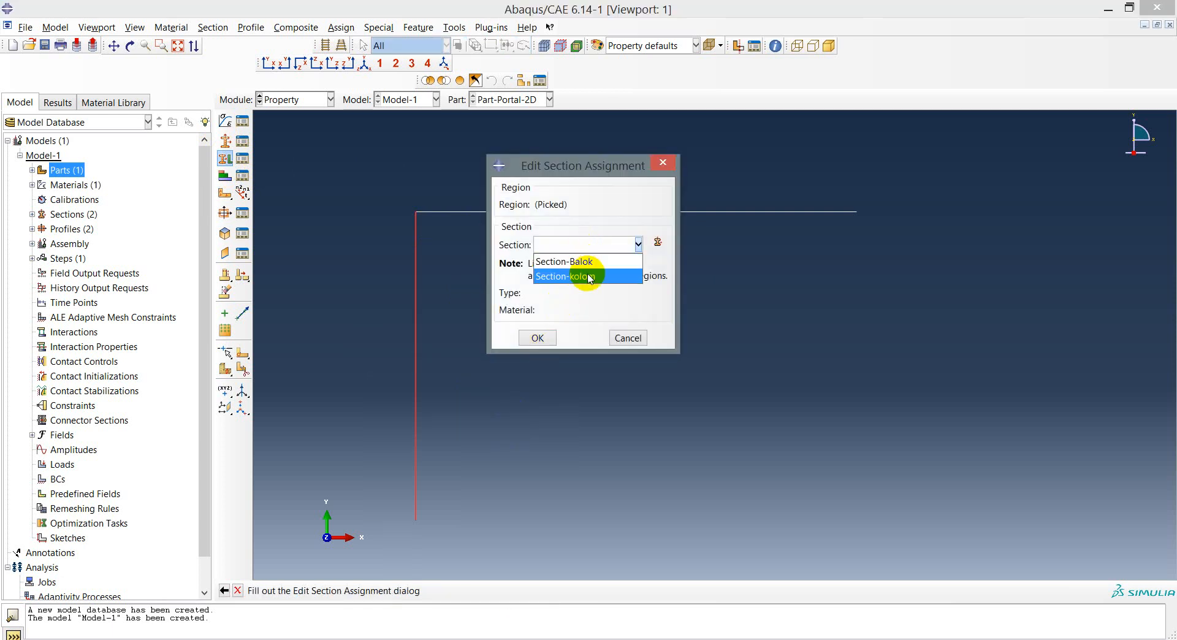
{"action": "left_click", "coordinate": [589, 276]}
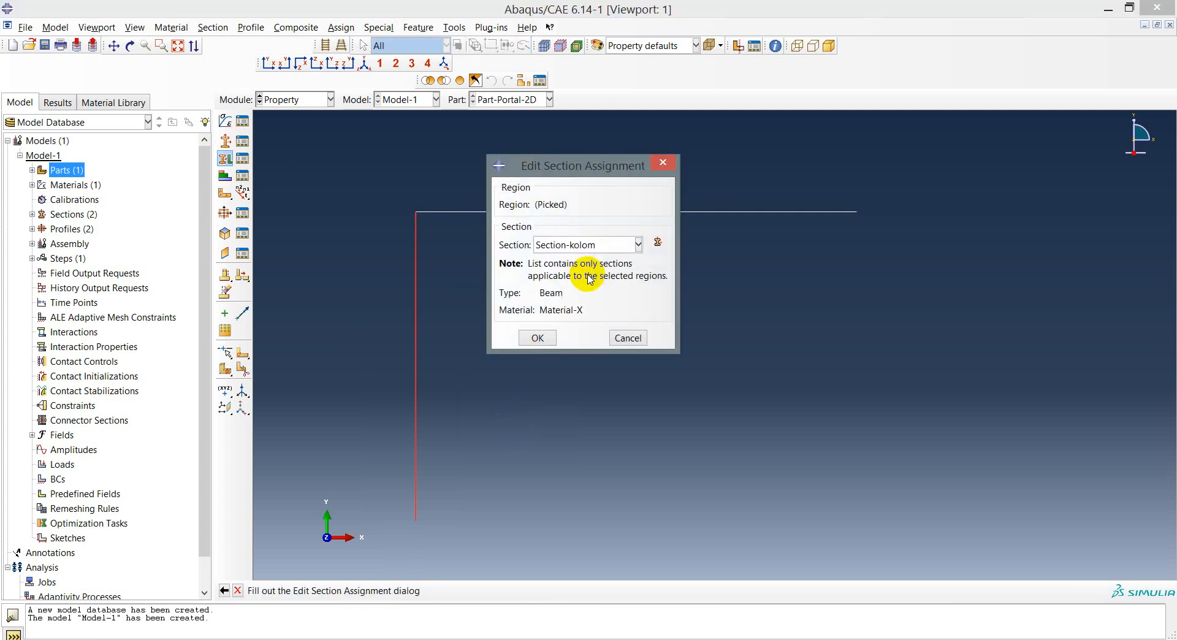
{"action": "left_click", "coordinate": [538, 338]}
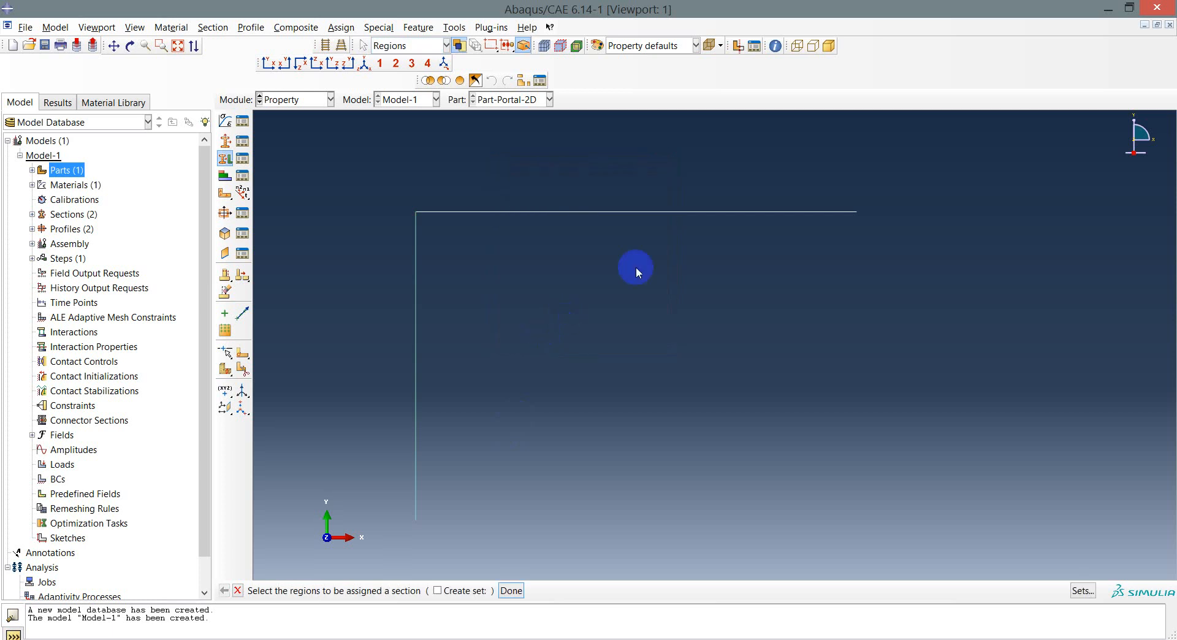
Assign Section-Balok to the horizontal beam line and end the section assignment.
{"action": "left_click_drag", "start_coordinate": [741, 278], "coordinate": [647, 185]}
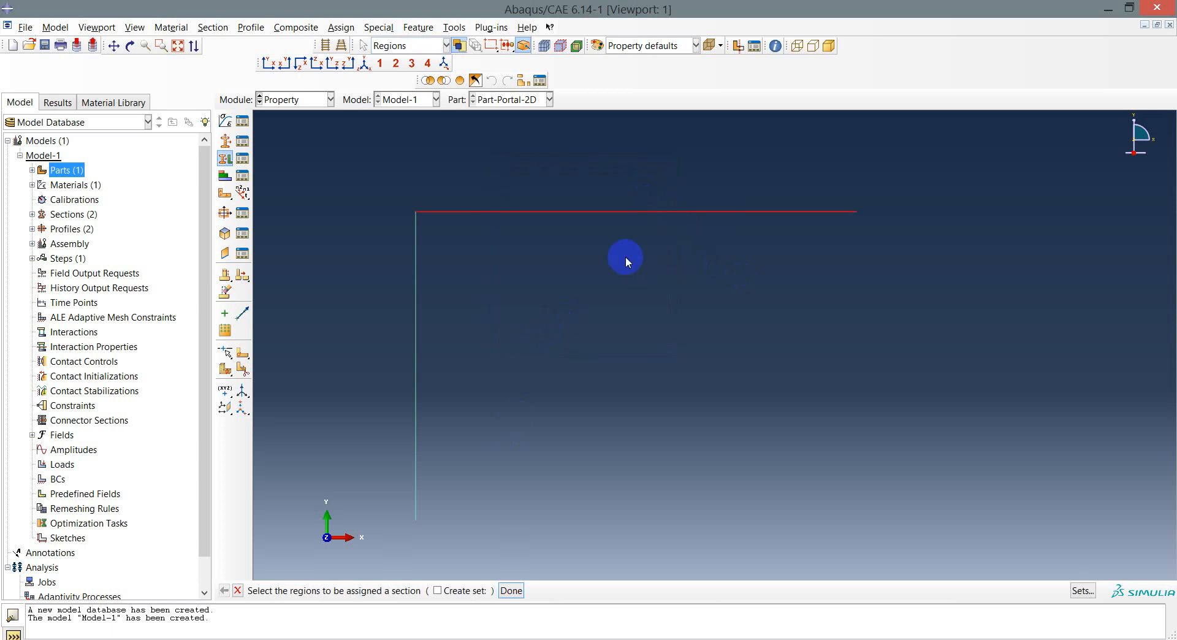
{"action": "left_click", "coordinate": [513, 590]}
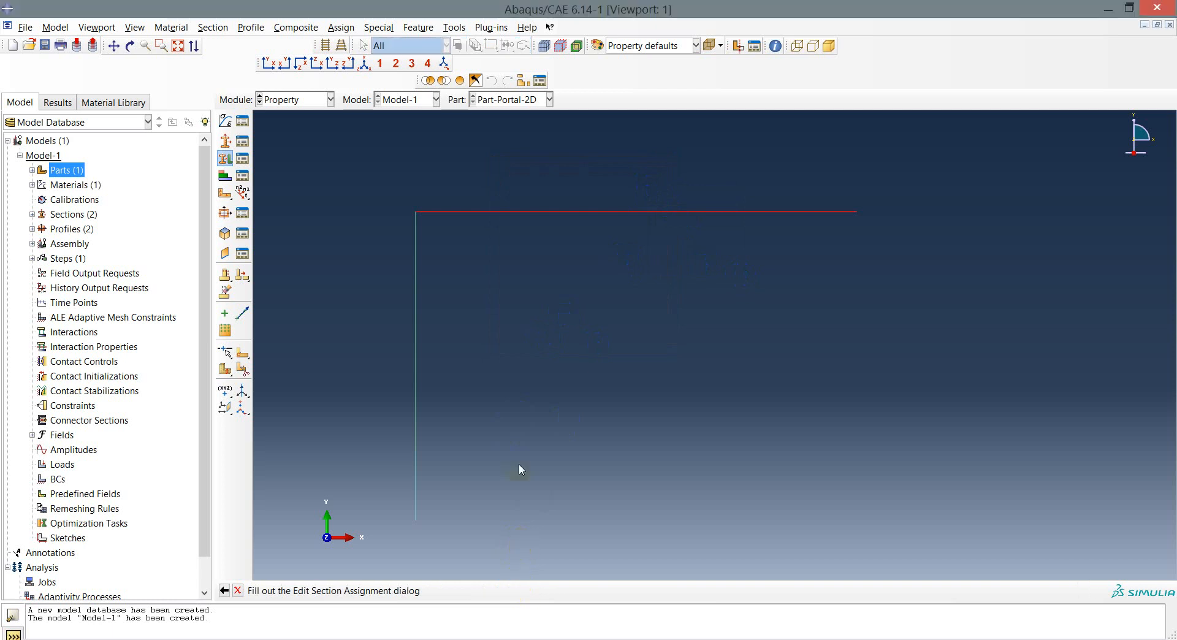
{"action": "left_click", "coordinate": [590, 244]}
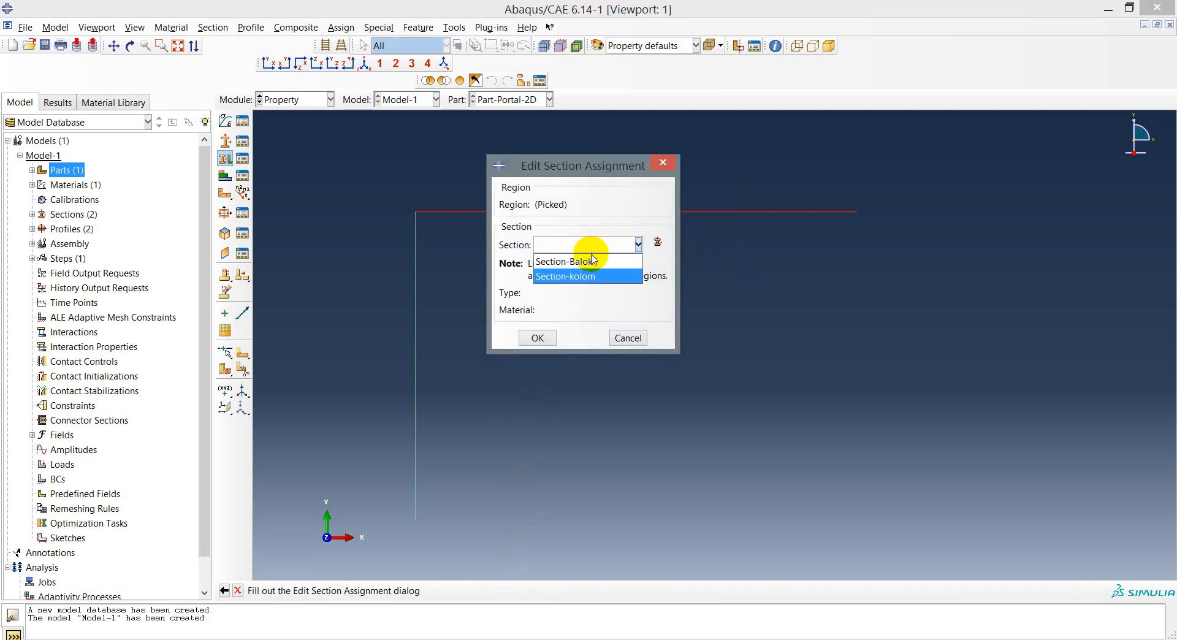
{"action": "left_click", "coordinate": [588, 262]}
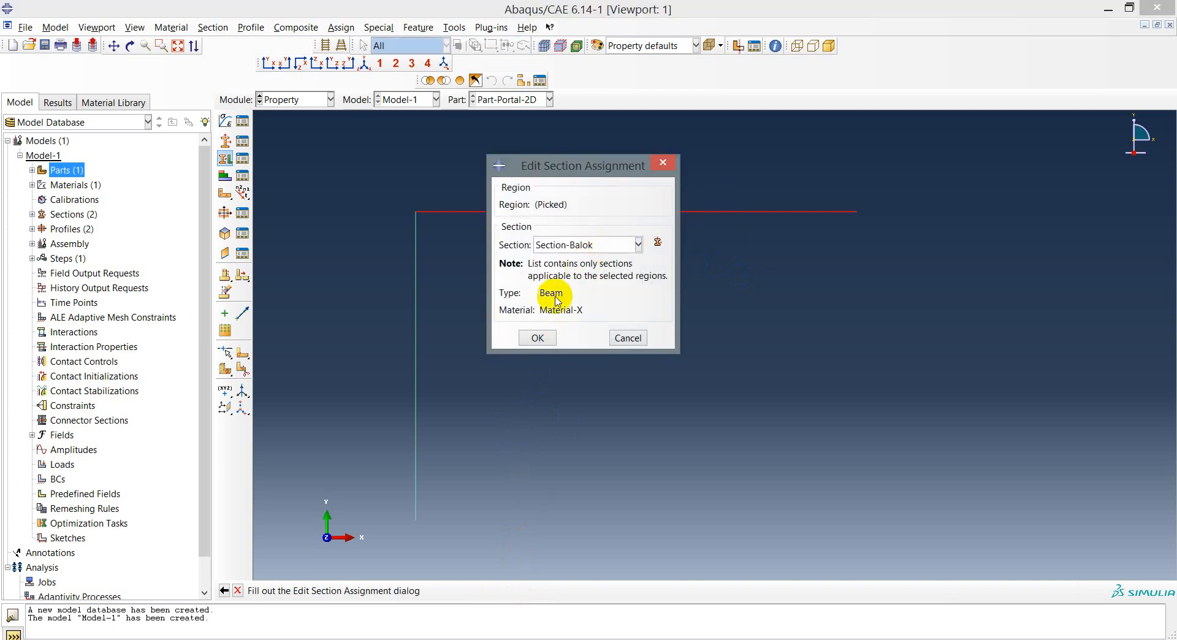
{"action": "left_click", "coordinate": [542, 343]}
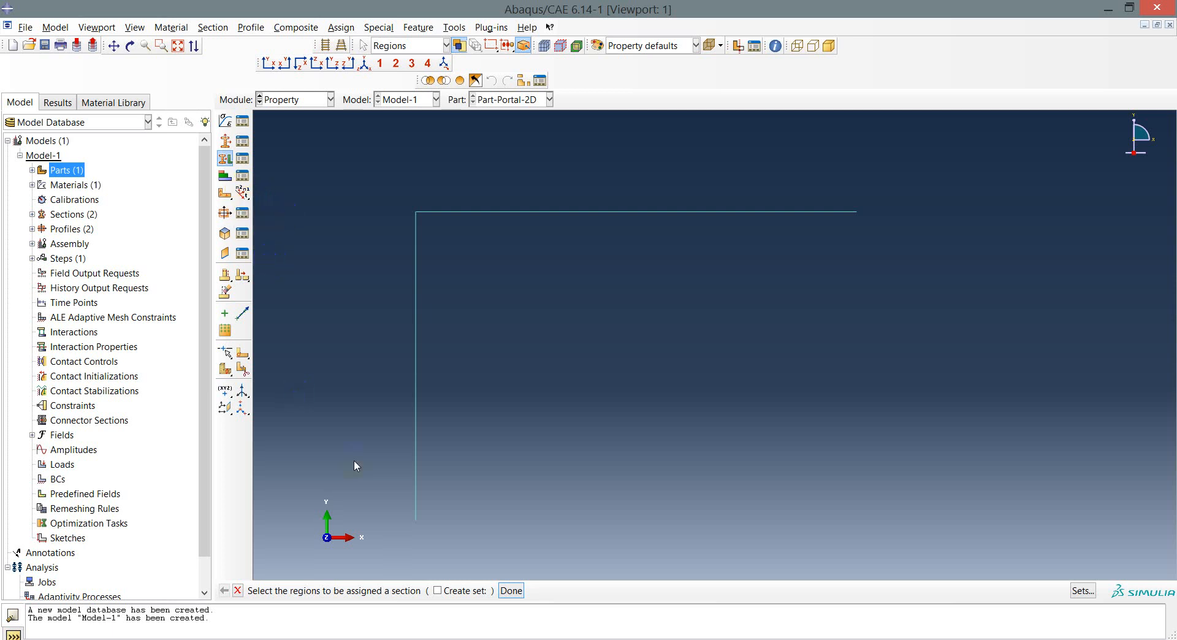
{"action": "left_click", "coordinate": [511, 590]}
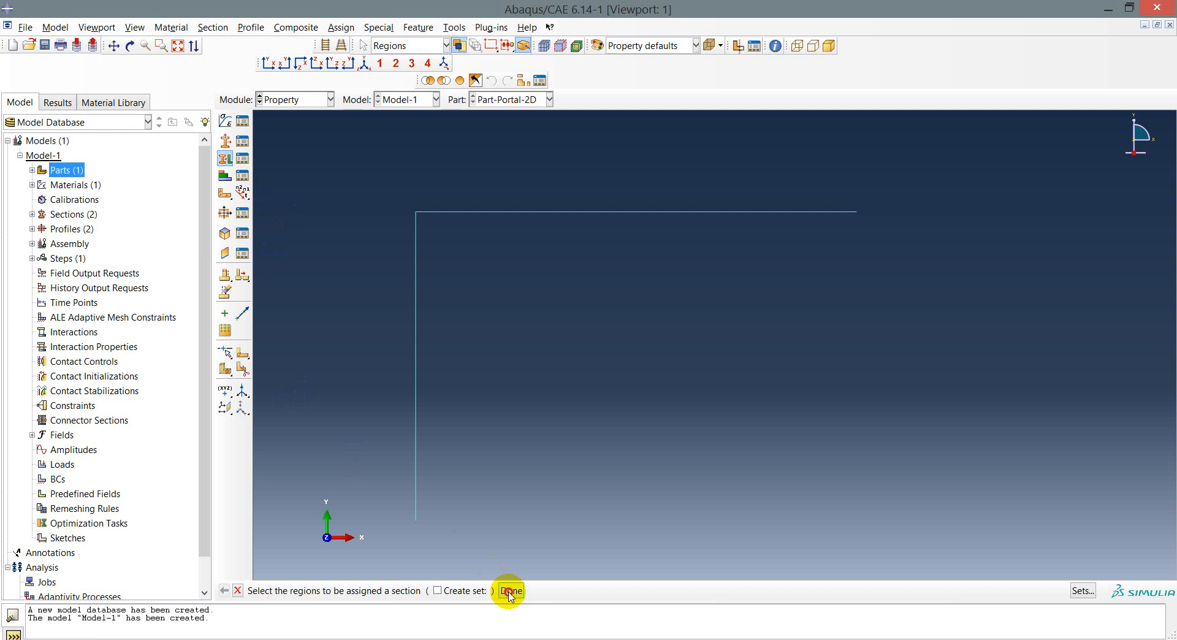
Assign a beam section orientation with n1 direction 0.0,0.0,-1.0 to both frame lines, check the axes in isometric view, and confirm.
{"action": "left_click", "coordinate": [242, 193]}
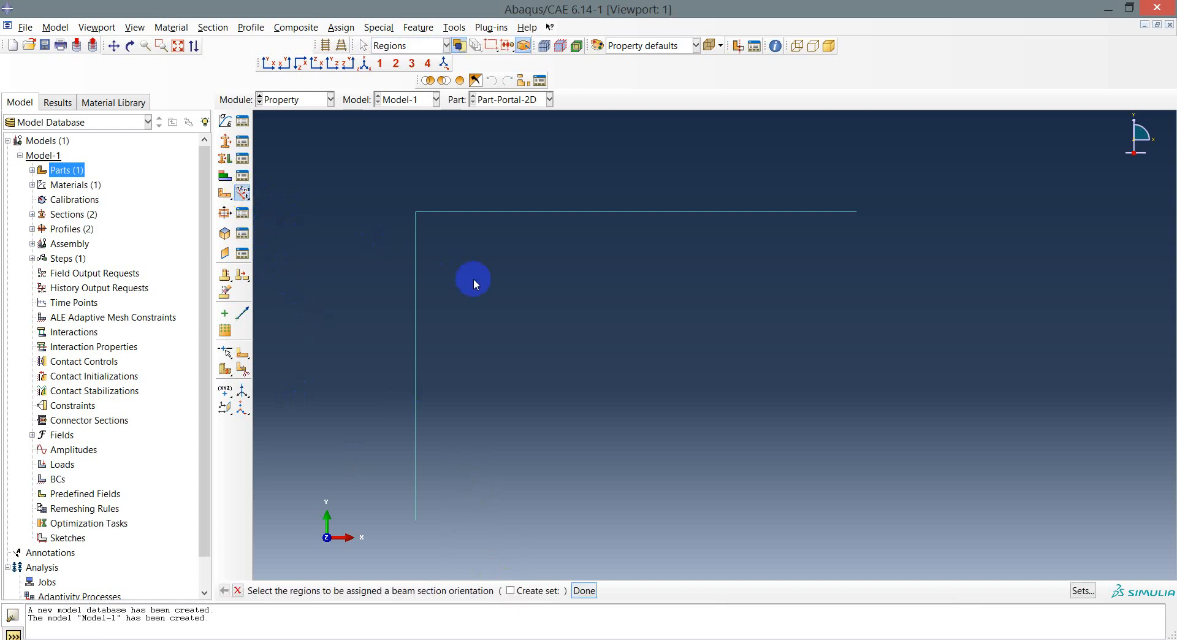
{"action": "left_click_drag", "start_coordinate": [719, 377], "coordinate": [377, 177]}
{"action": "left_click", "coordinate": [584, 590]}
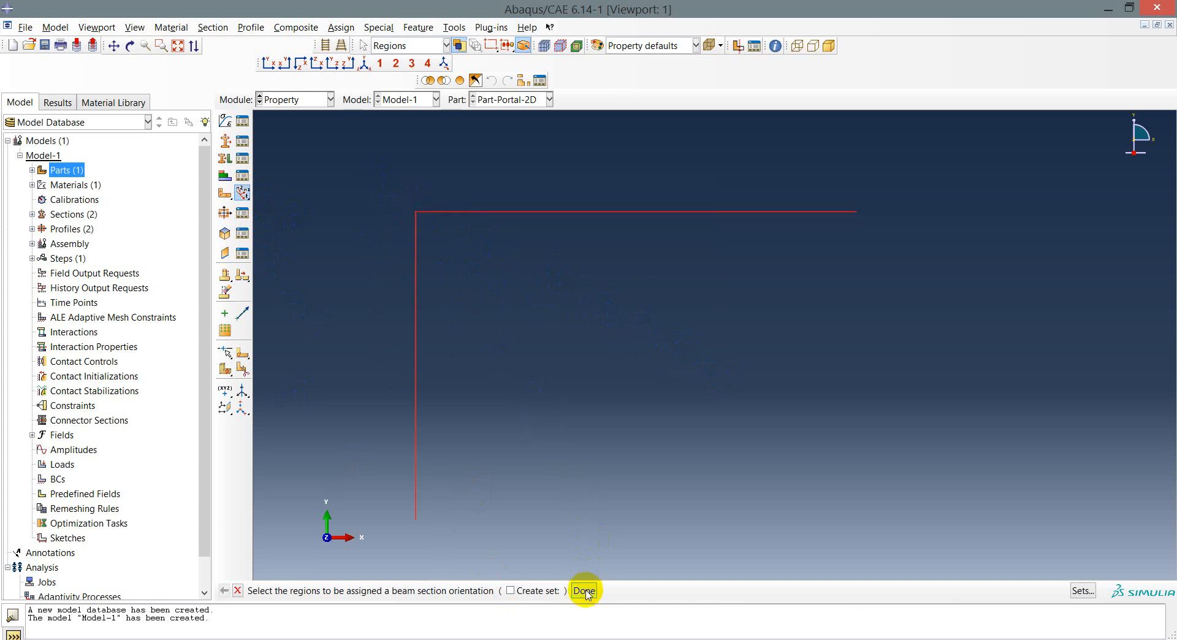
{"action": "left_click", "coordinate": [565, 593]}
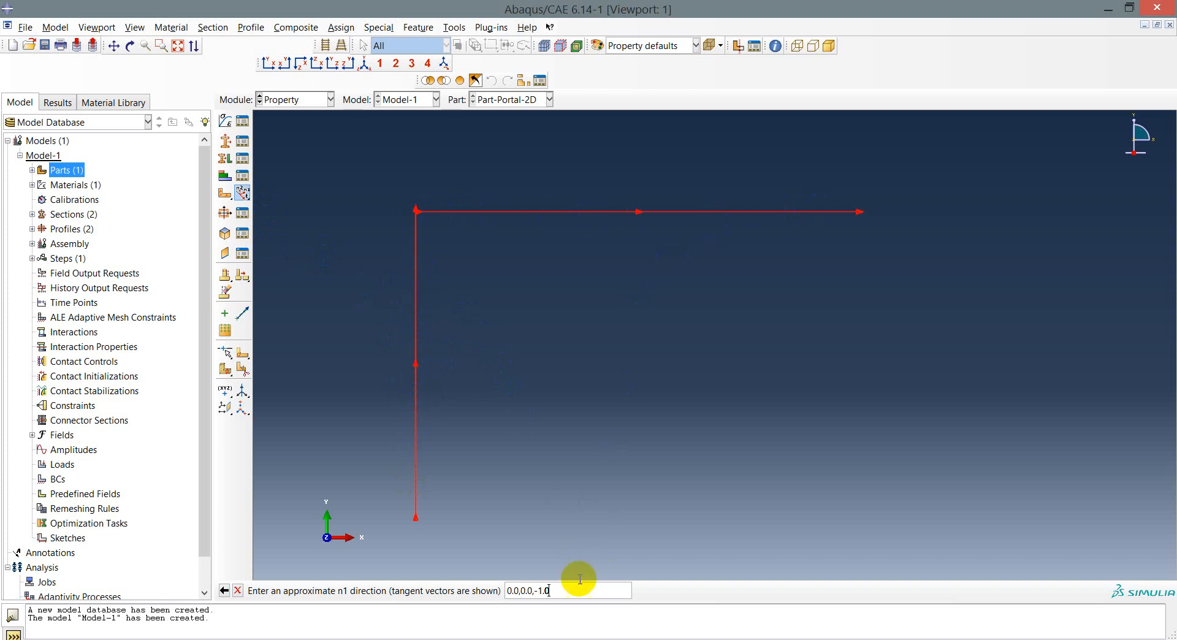
{"action": "key", "text": "Return"}
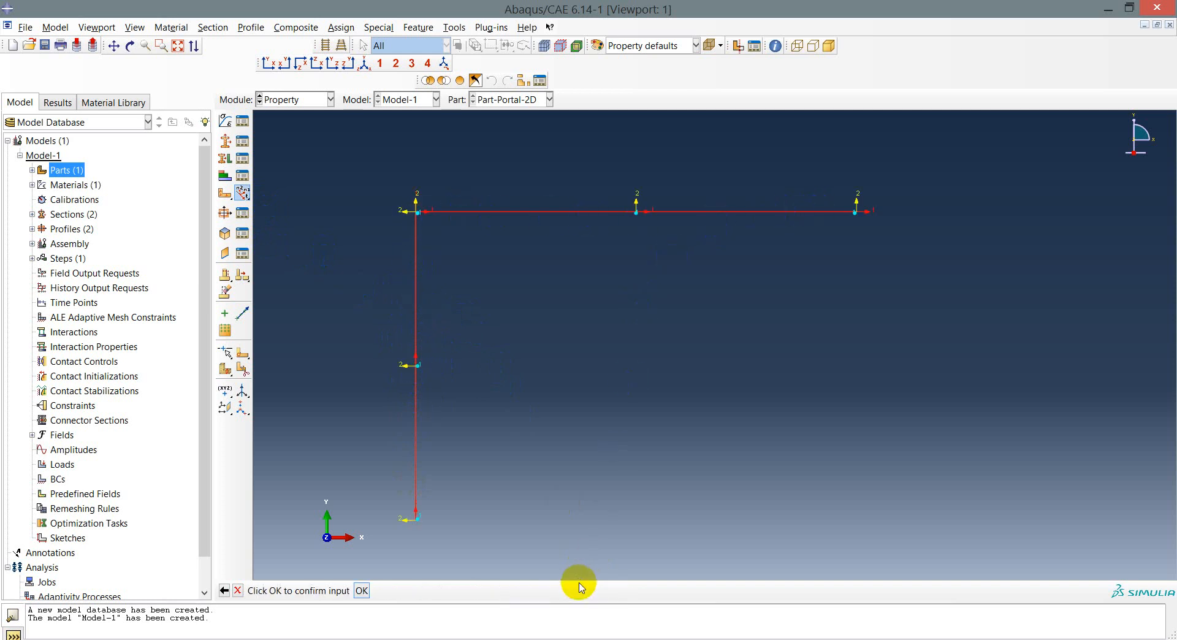
{"action": "left_click", "coordinate": [364, 64]}
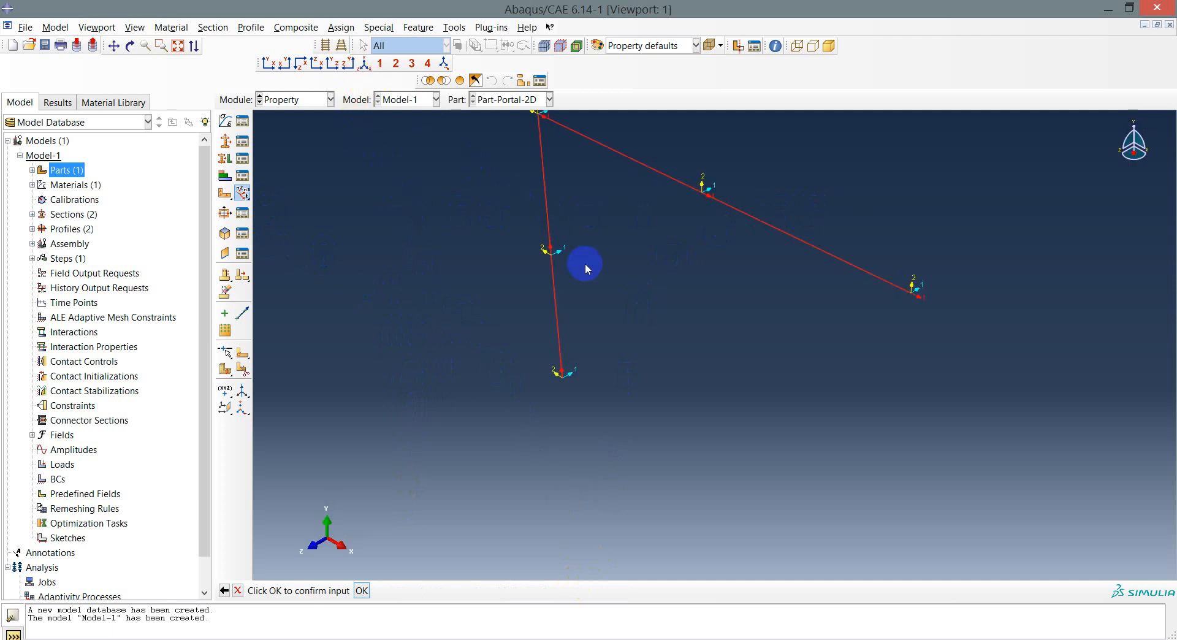
{"action": "scroll", "coordinate": [585, 264], "scroll_direction": "up", "scroll_amount": 3}
{"action": "scroll", "coordinate": [583, 150], "scroll_direction": "down", "scroll_amount": 7}
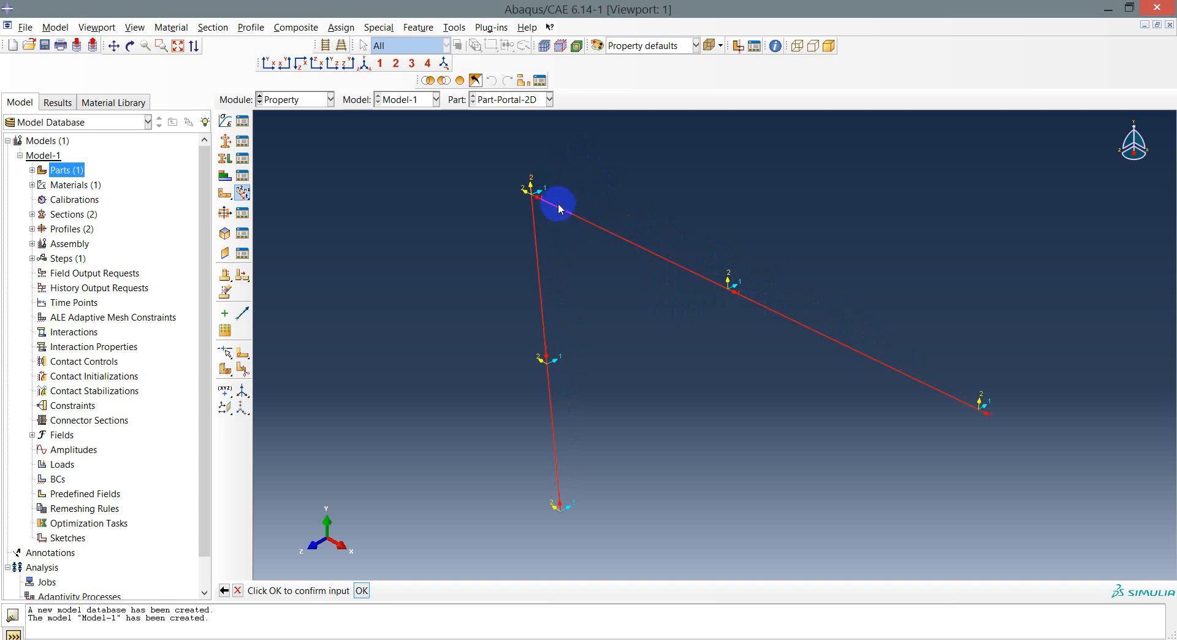
{"action": "scroll", "coordinate": [527, 299], "scroll_direction": "down", "scroll_amount": 2}
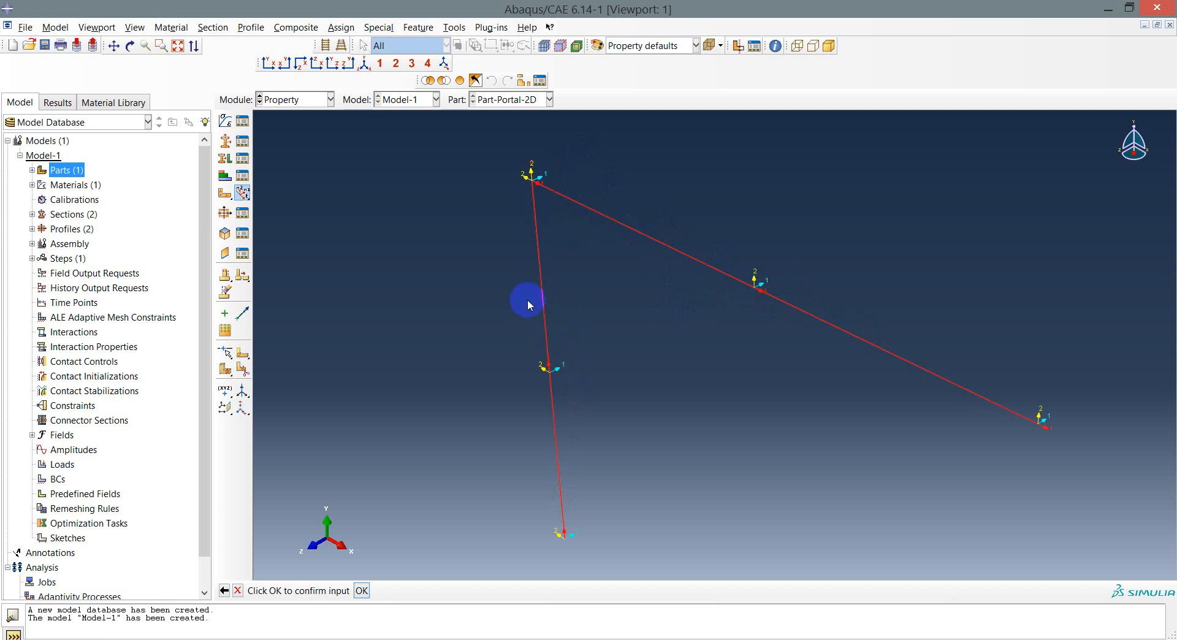
{"action": "left_click", "coordinate": [363, 589]}
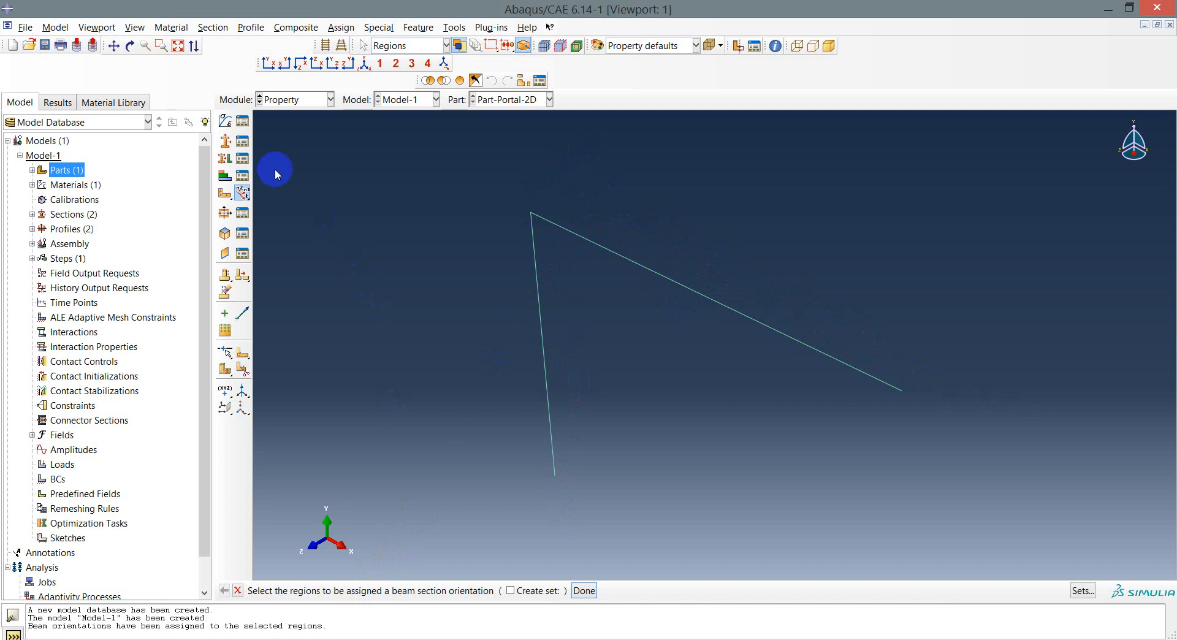
Render the beam profiles of the part and inspect the column and beam from several angles, ending in the front XY view.
{"action": "left_click", "coordinate": [136, 27]}
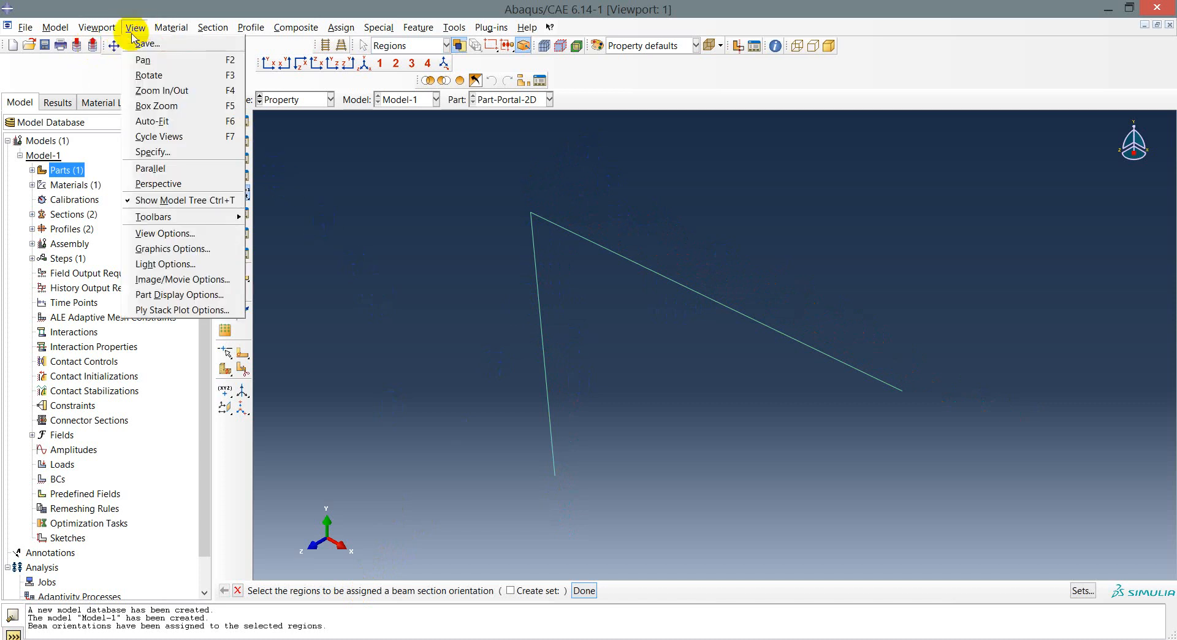
{"action": "left_click", "coordinate": [180, 295]}
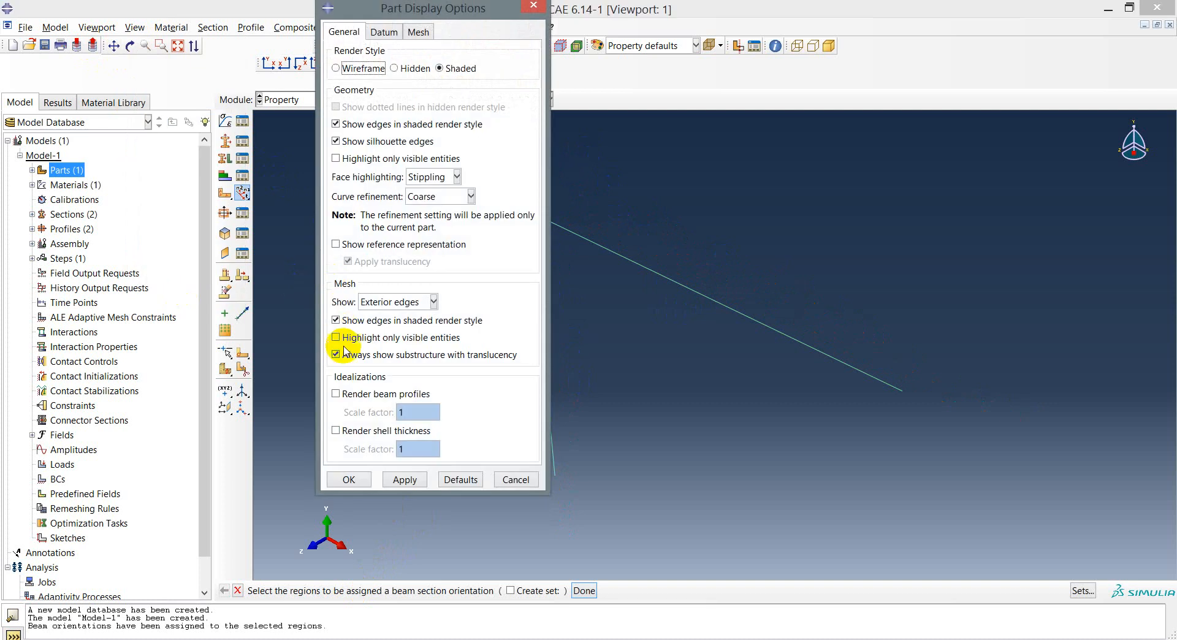
{"action": "left_click", "coordinate": [336, 395]}
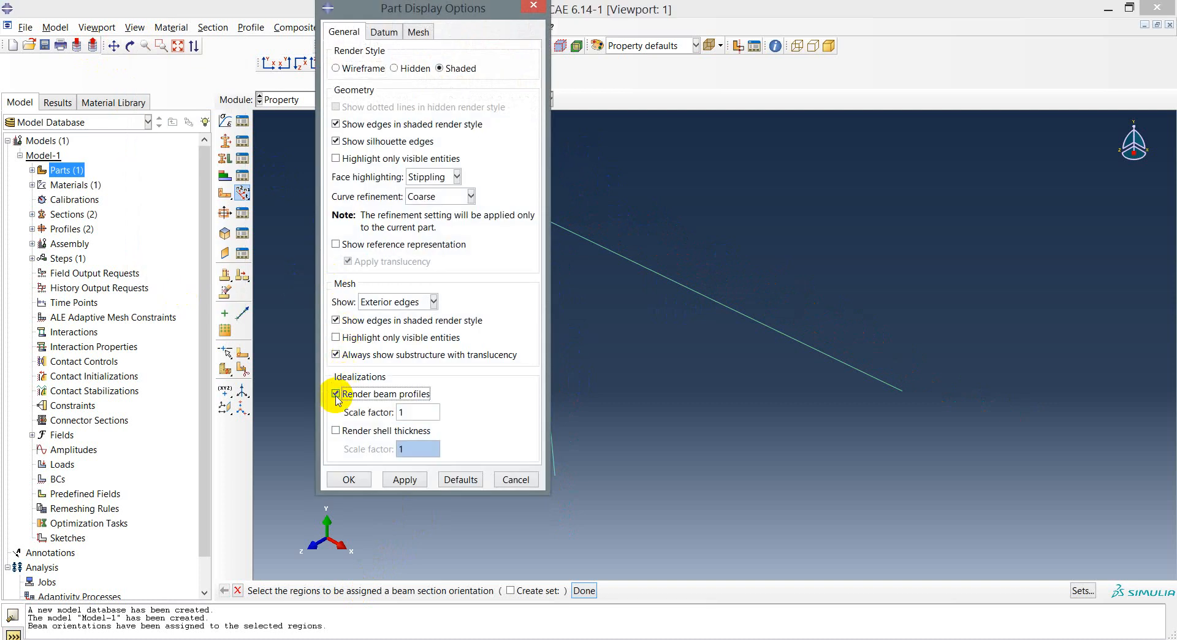
{"action": "left_click", "coordinate": [354, 482]}
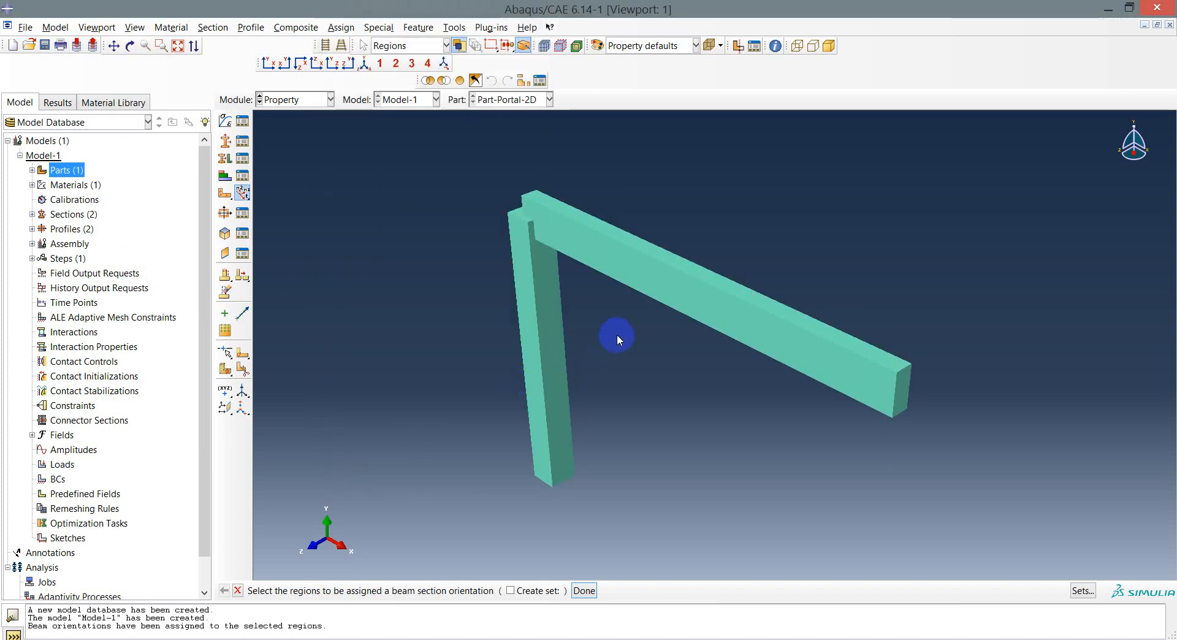
{"action": "left_click", "coordinate": [129, 47]}
{"action": "left_click_drag", "start_coordinate": [757, 379], "coordinate": [746, 299]}
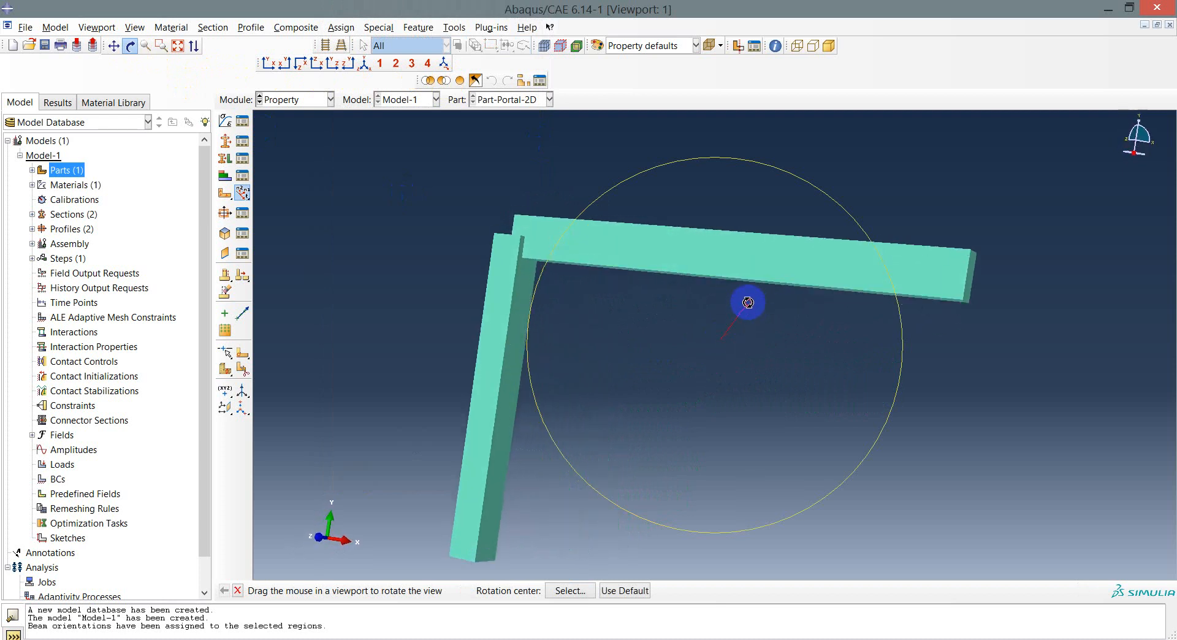
{"action": "mouse_move", "coordinate": [530, 297]}
{"action": "left_mouse_down"}
{"action": "mouse_move", "coordinate": [559, 314]}
{"action": "mouse_move", "coordinate": [539, 280]}
{"action": "left_mouse_up"}
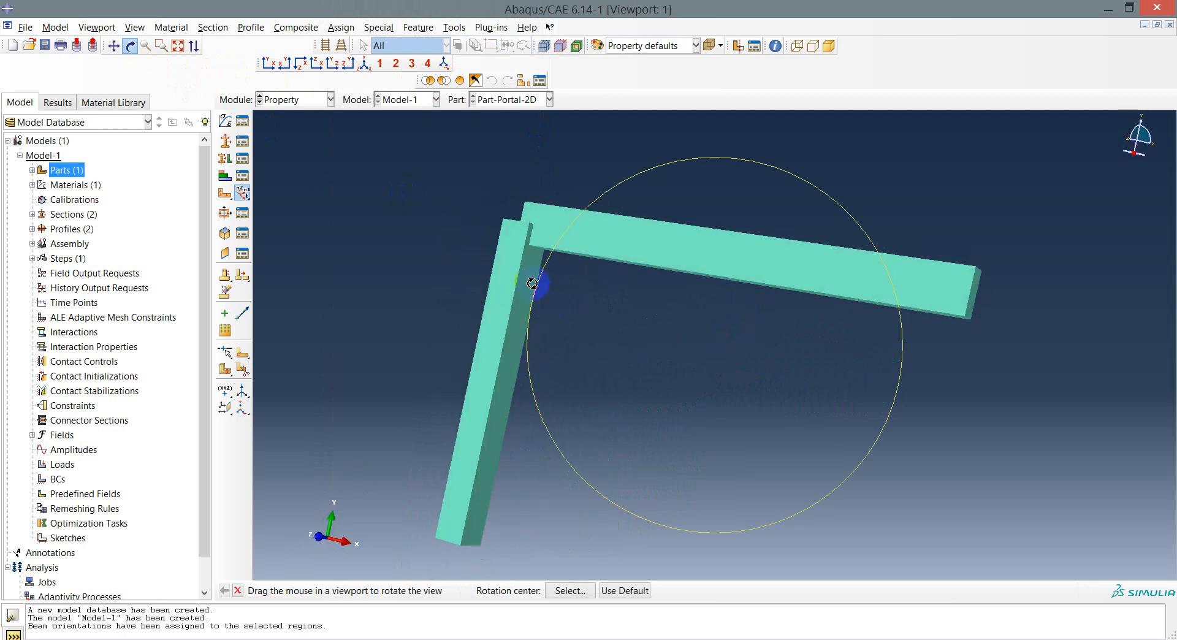
{"action": "left_click_drag", "start_coordinate": [764, 334], "coordinate": [656, 263]}
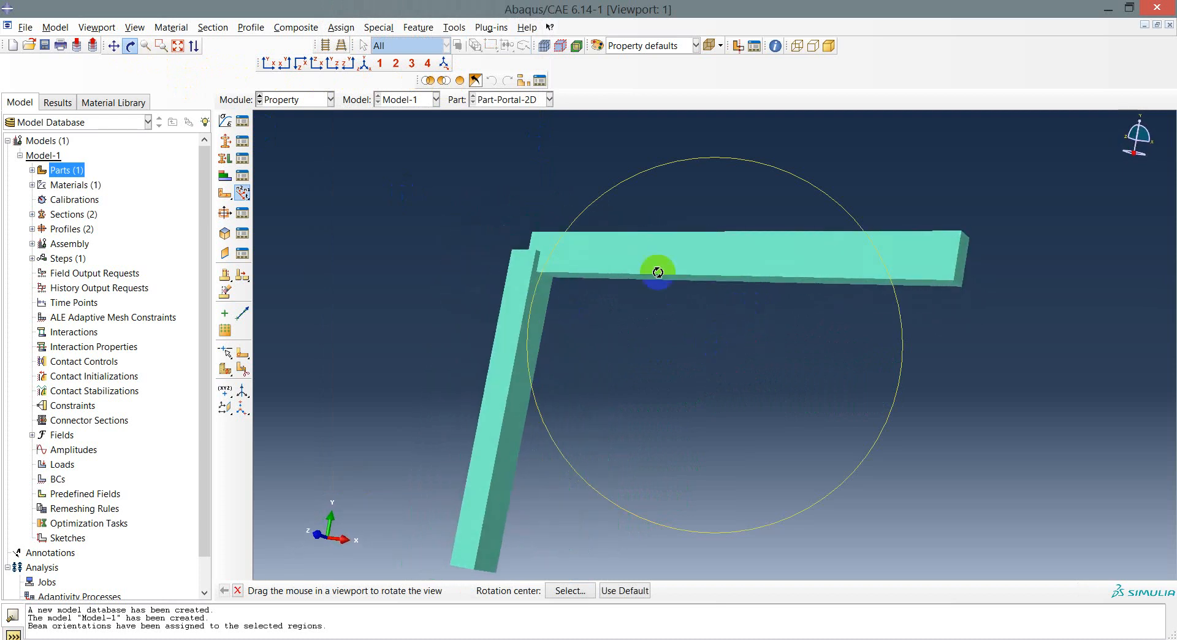
{"action": "left_click", "coordinate": [265, 64]}
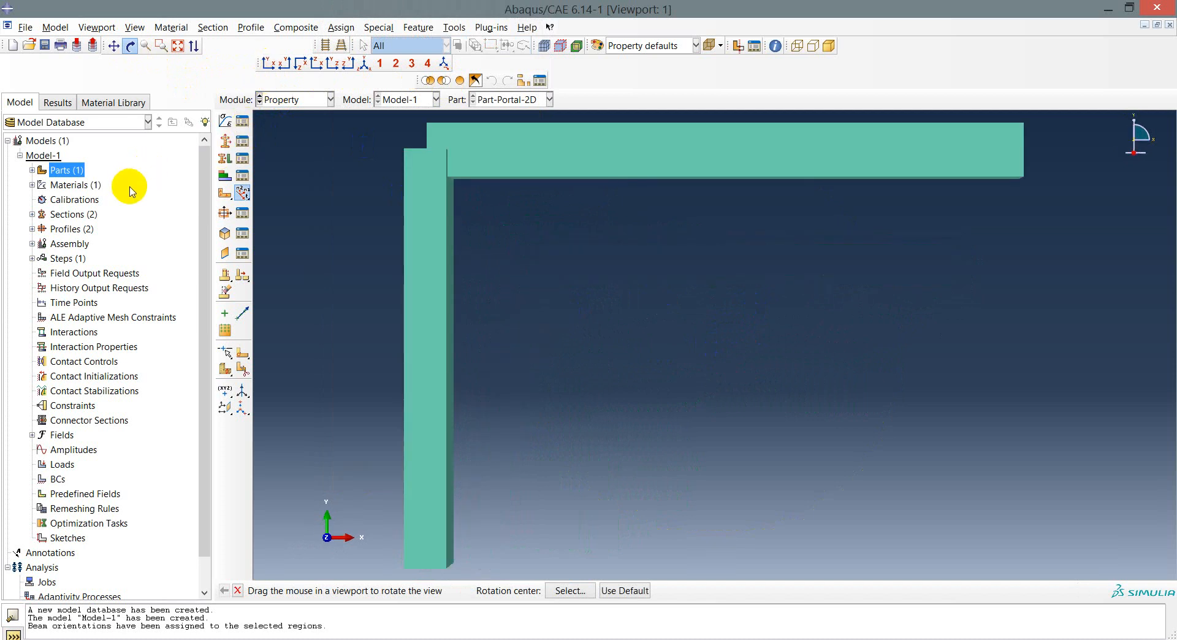
Turn off beam profile rendering for the part and leave the view rotation.
{"action": "left_click", "coordinate": [135, 27]}
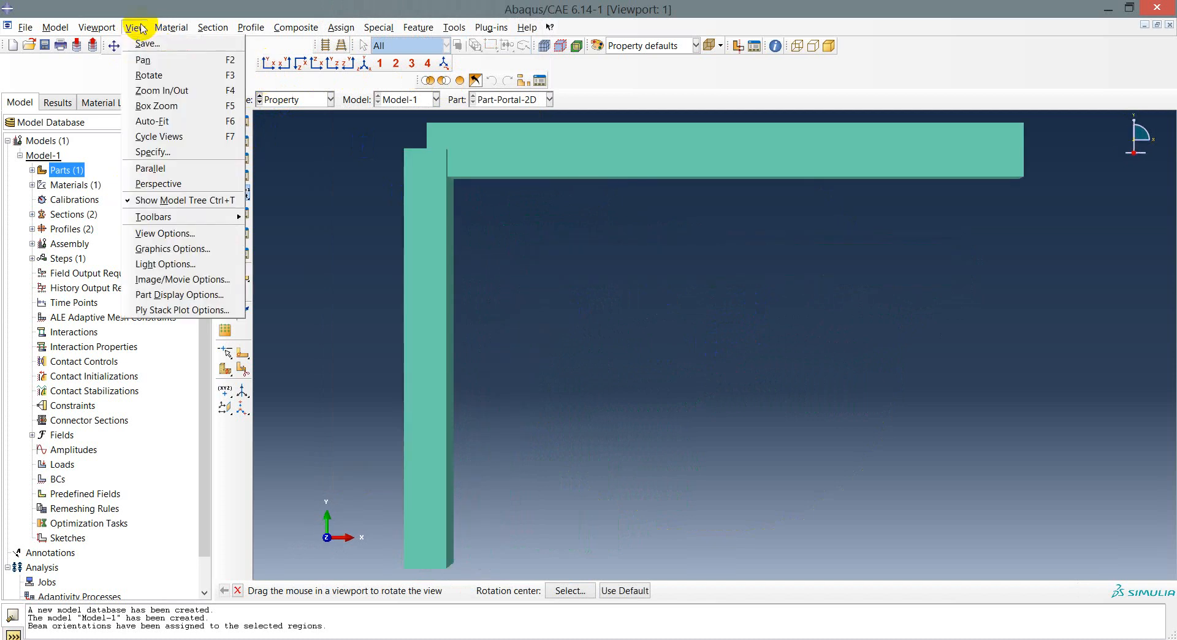
{"action": "left_click", "coordinate": [152, 294]}
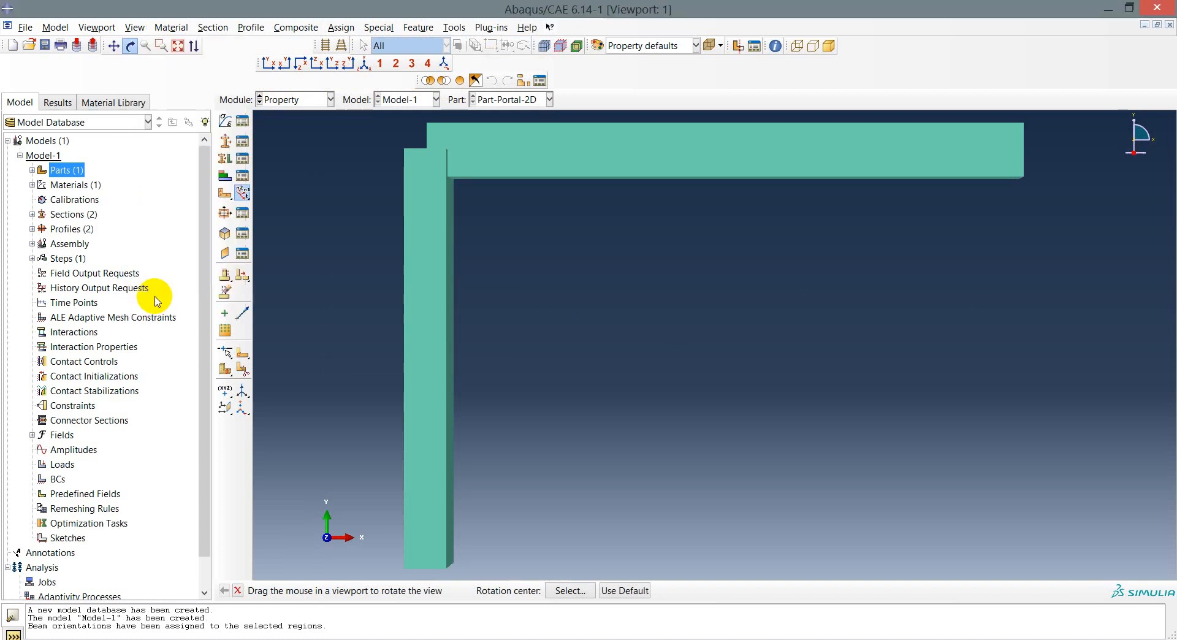
{"action": "left_click", "coordinate": [336, 394]}
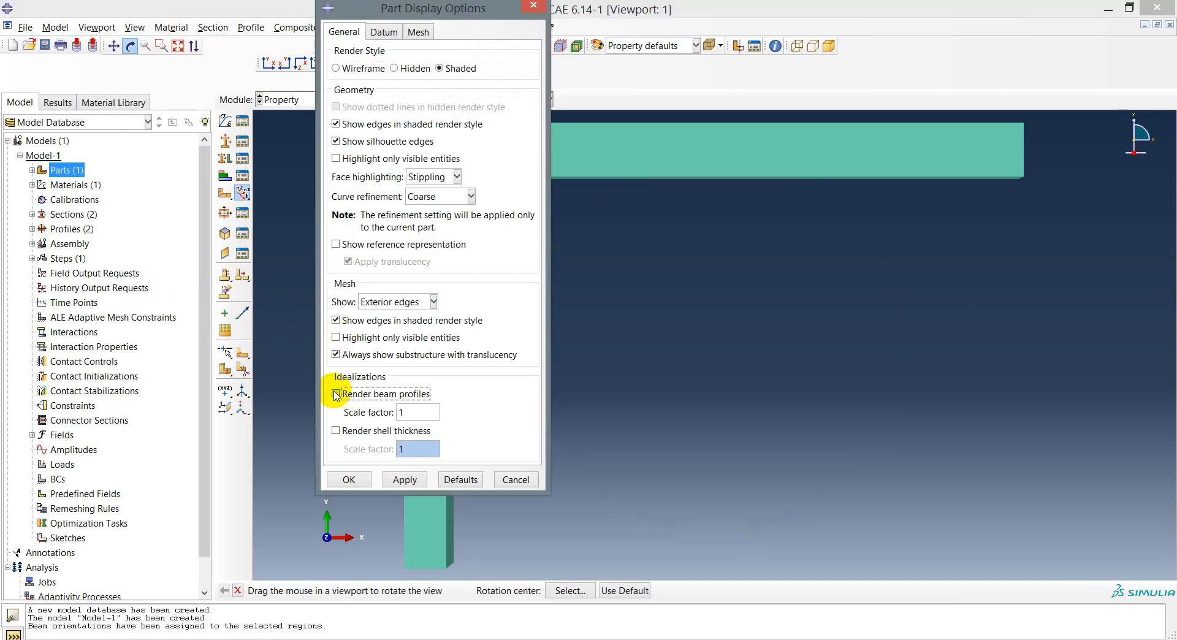
{"action": "left_click", "coordinate": [348, 478]}
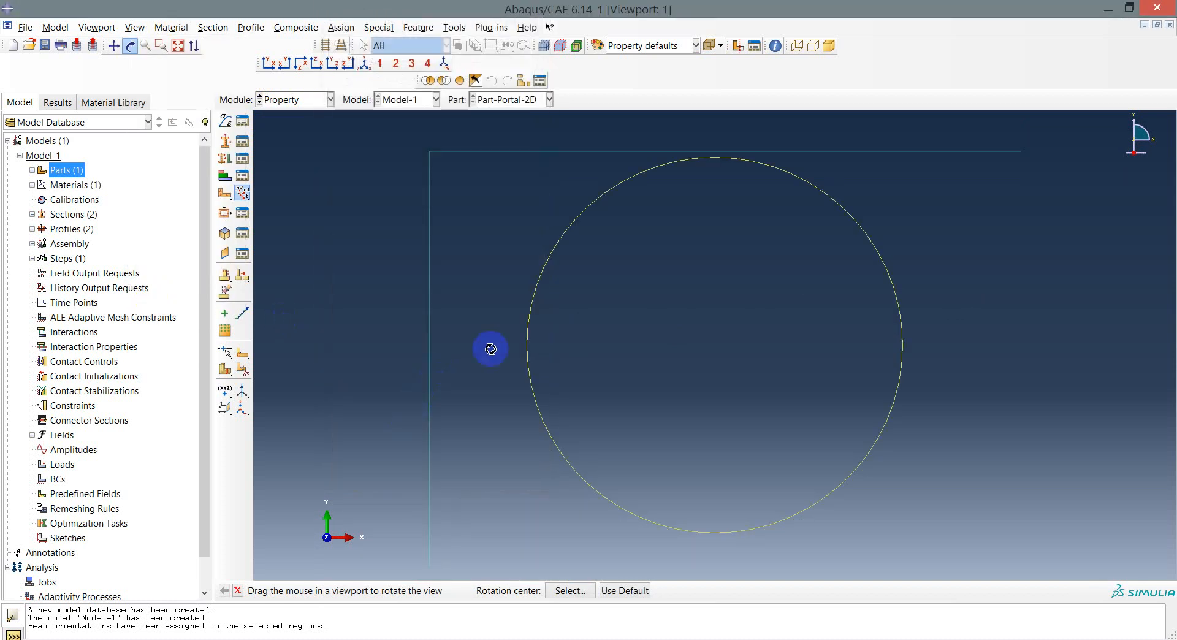
{"action": "key", "text": "Escape"}
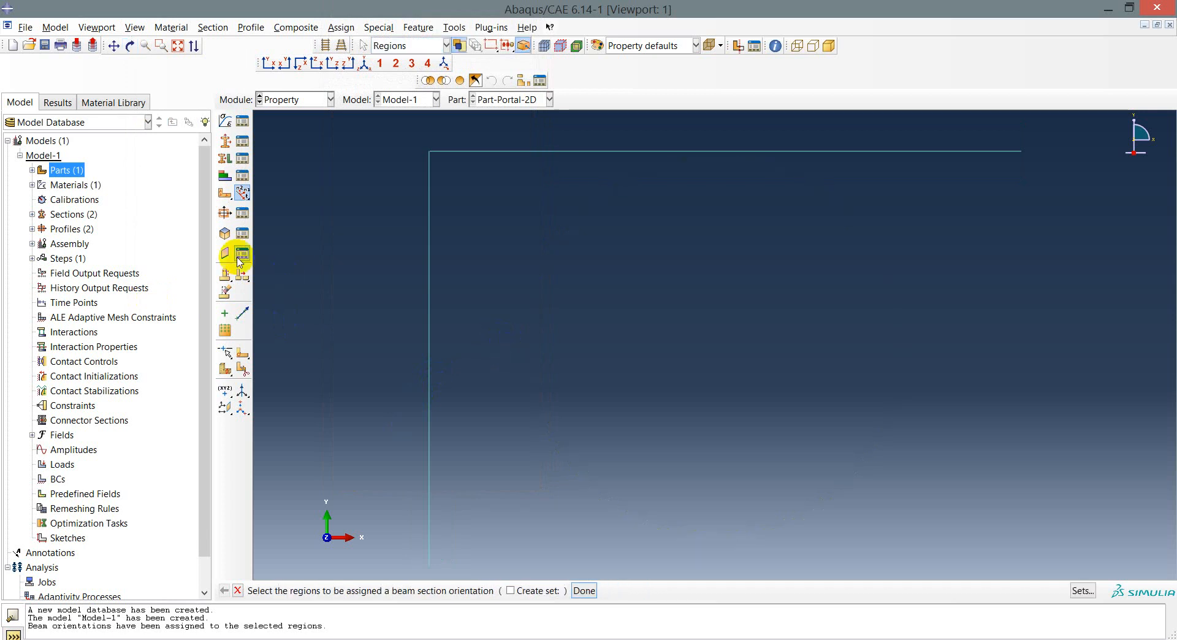
Create an independent (mesh on instance) instance of Part-Portal-2D in the assembly.
{"action": "left_click", "coordinate": [303, 100]}
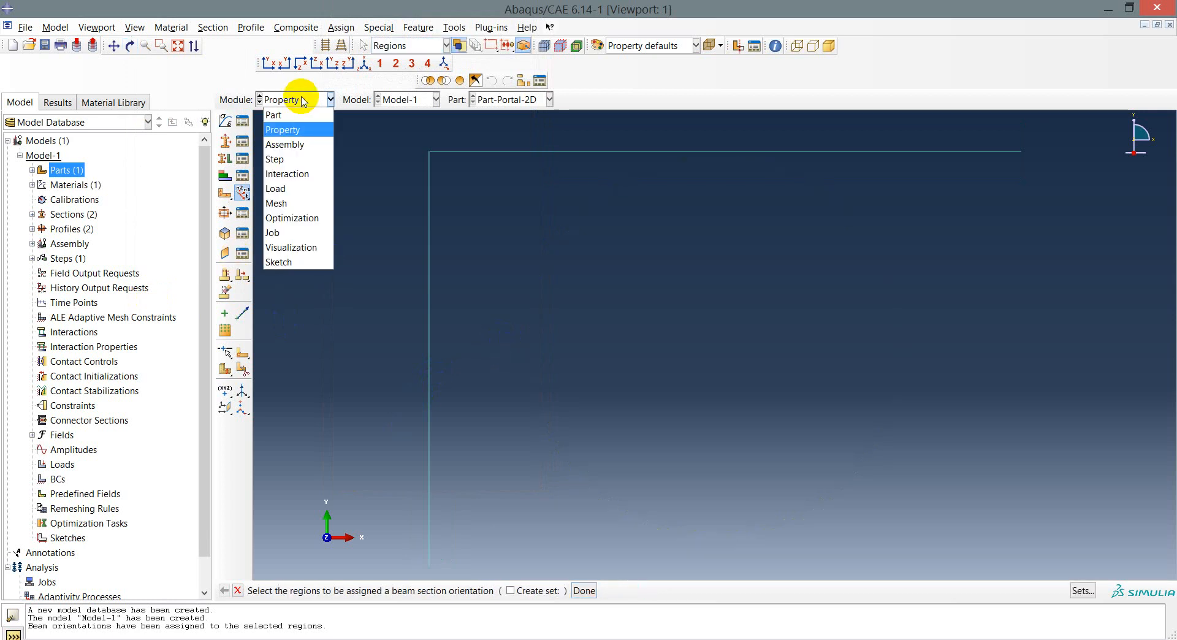
{"action": "left_click", "coordinate": [309, 145]}
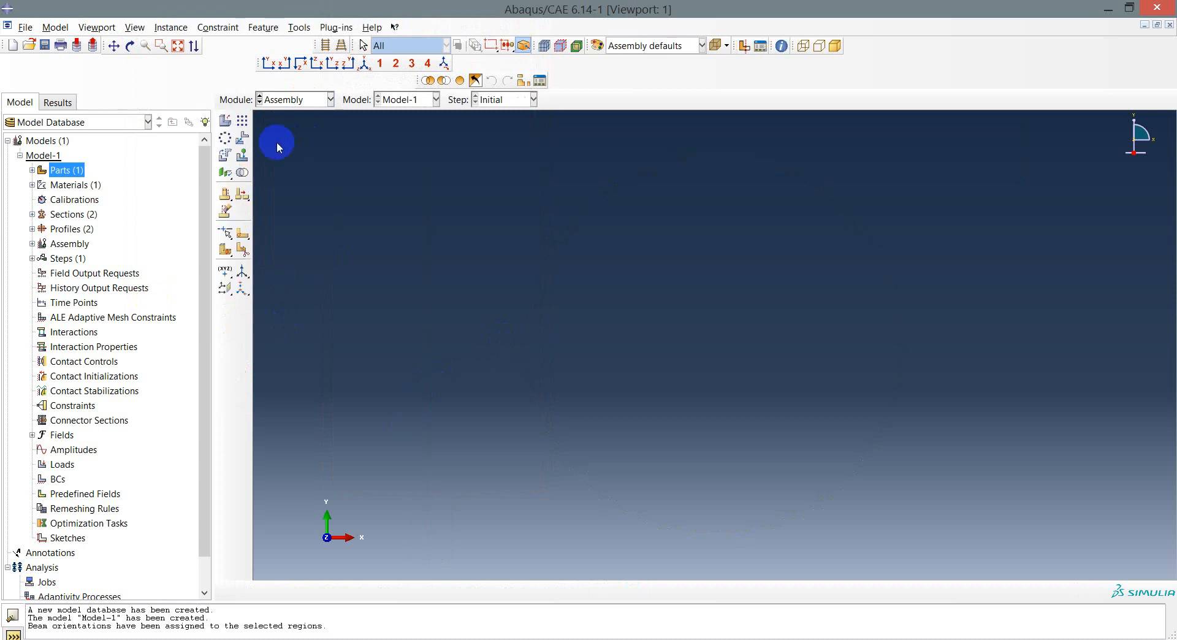
{"action": "left_click", "coordinate": [226, 122]}
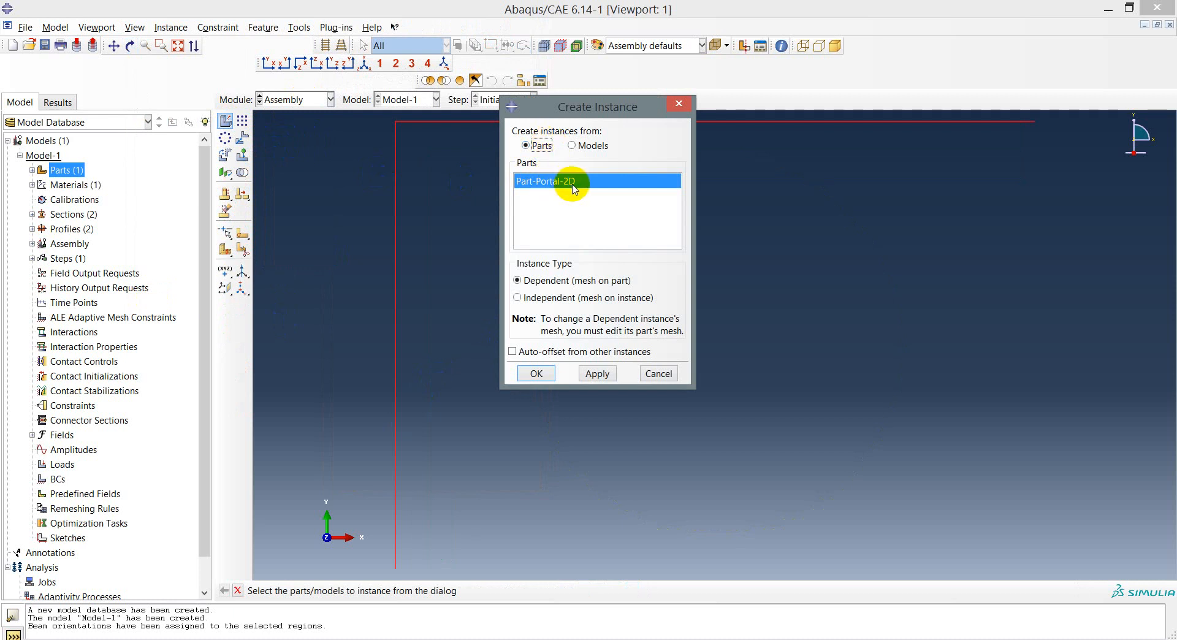
{"action": "left_click", "coordinate": [517, 298]}
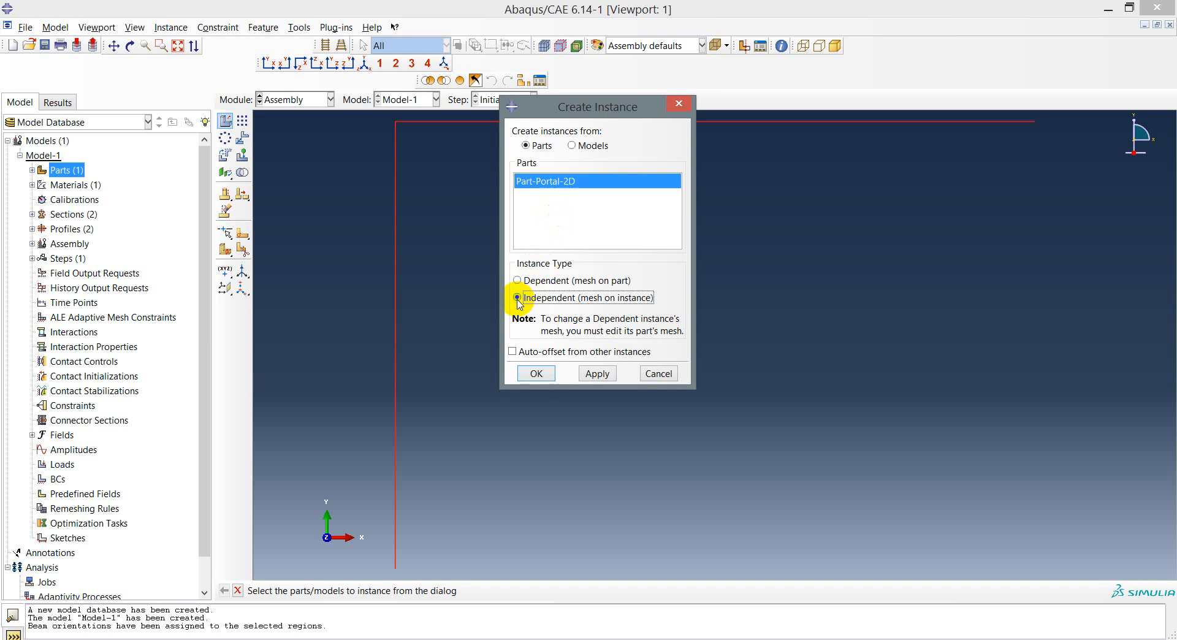
{"action": "left_click", "coordinate": [536, 373]}
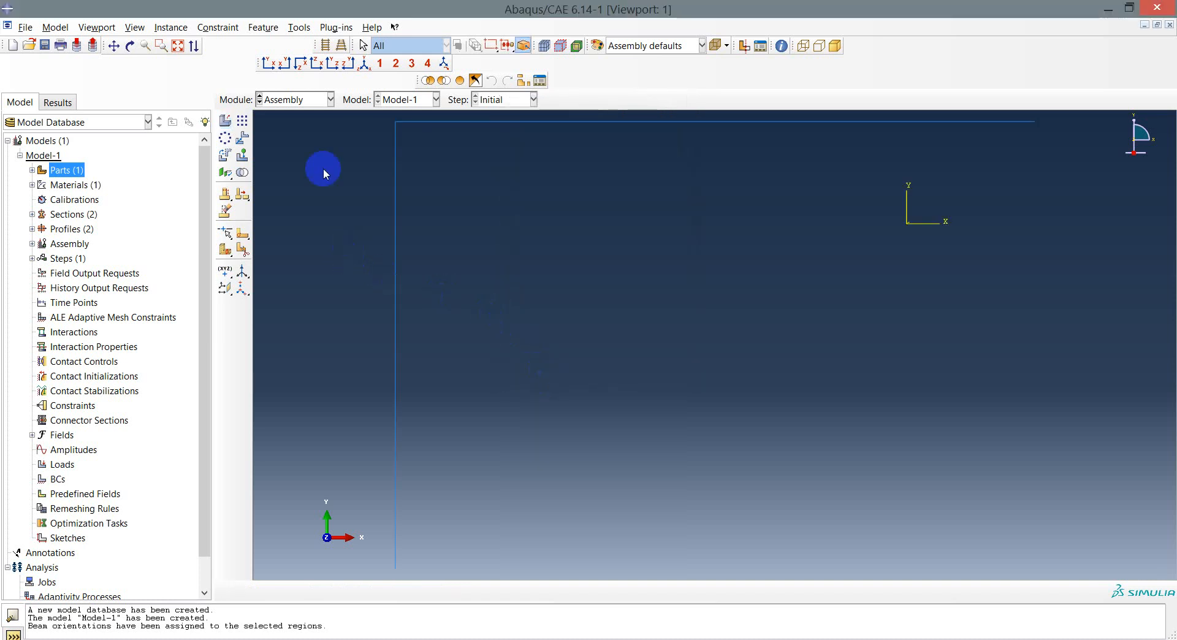
Create a Static, General analysis step after Initial, keeping the default basic settings.
{"action": "left_click", "coordinate": [310, 107]}
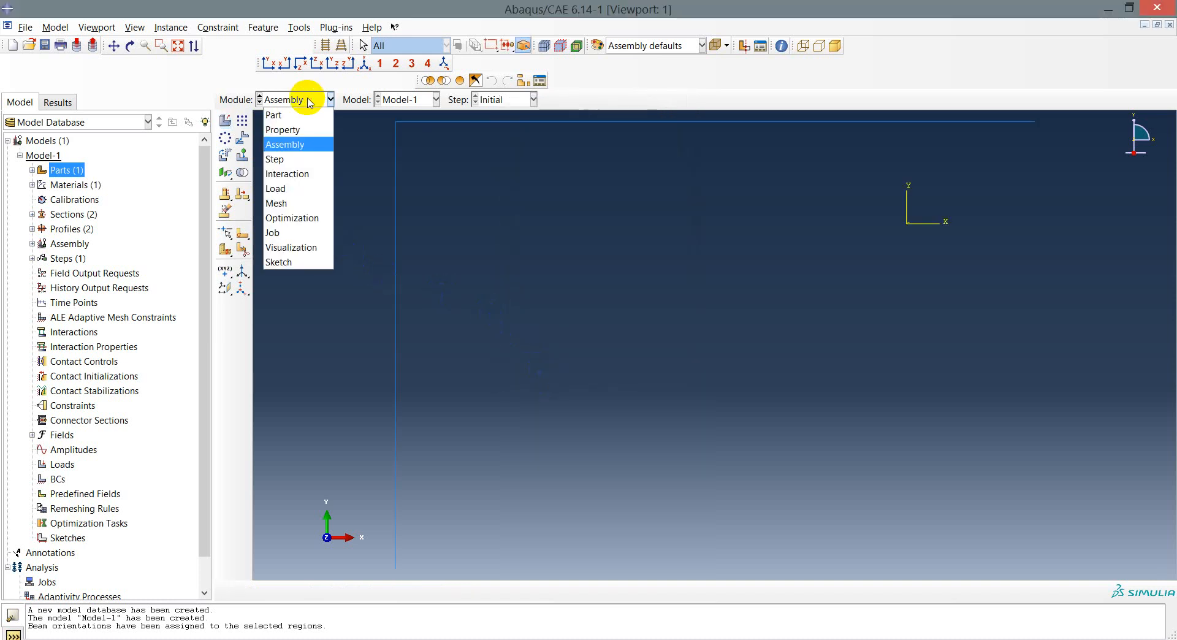
{"action": "left_click", "coordinate": [287, 155]}
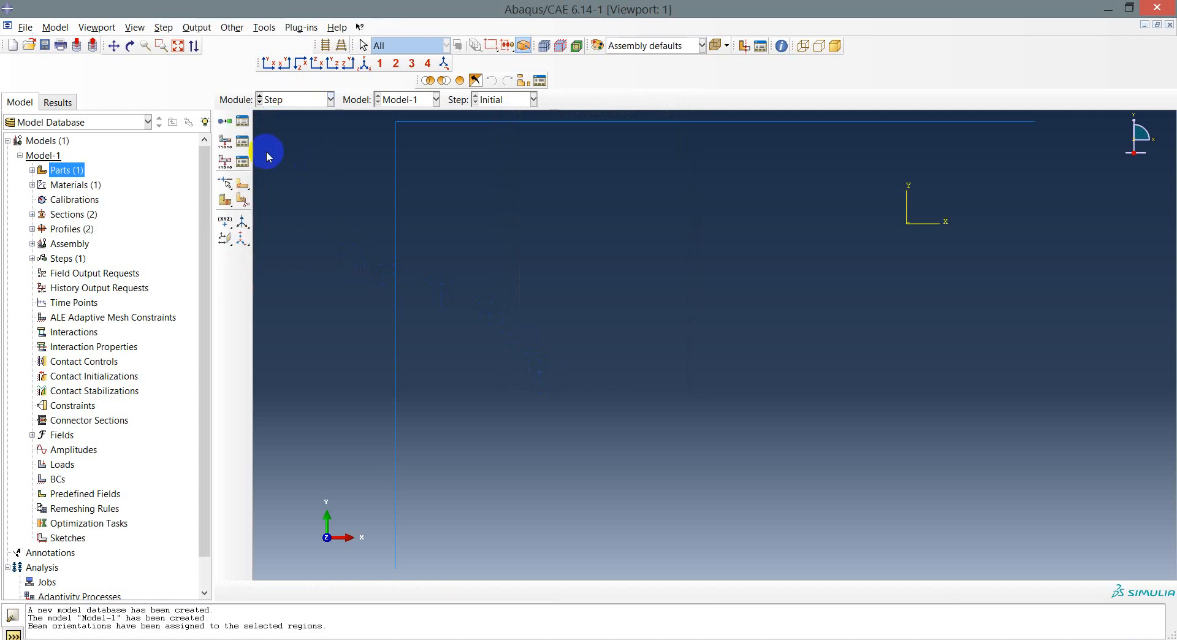
{"action": "left_click", "coordinate": [225, 122]}
{"action": "left_click", "coordinate": [363, 198]}
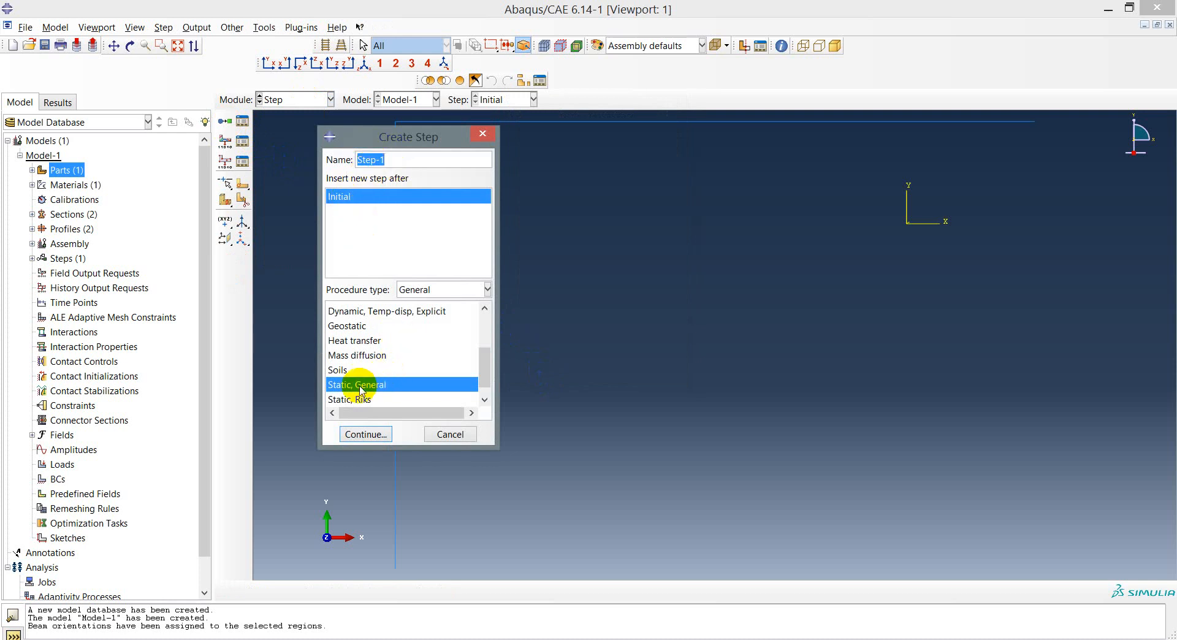
{"action": "left_click", "coordinate": [374, 434]}
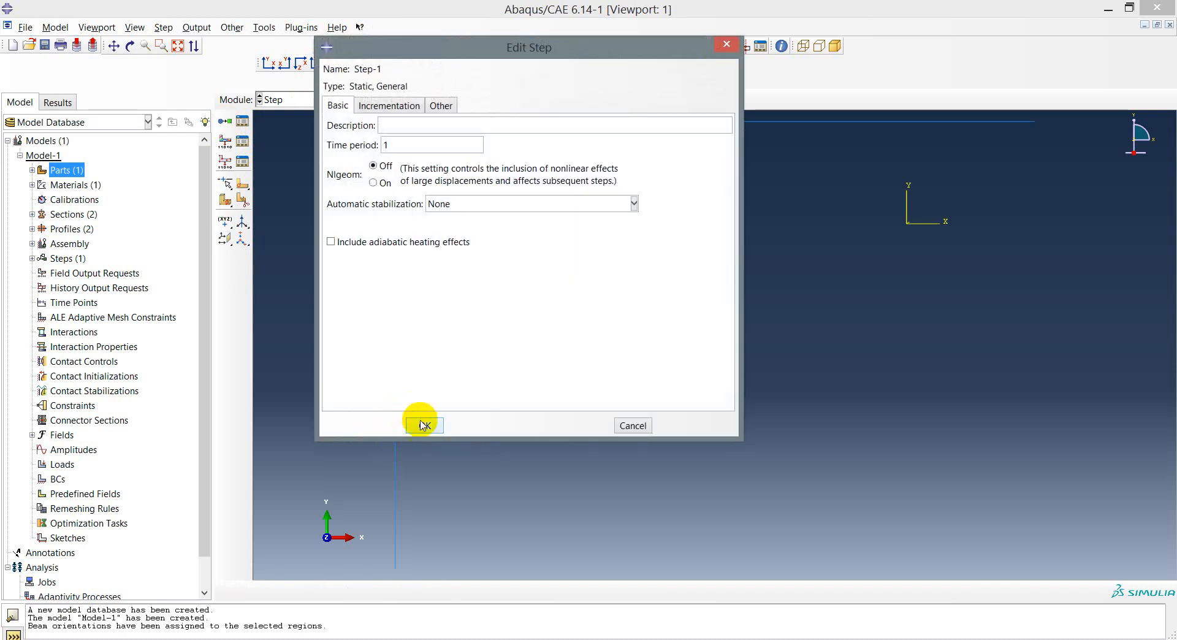
{"action": "left_click", "coordinate": [423, 425]}
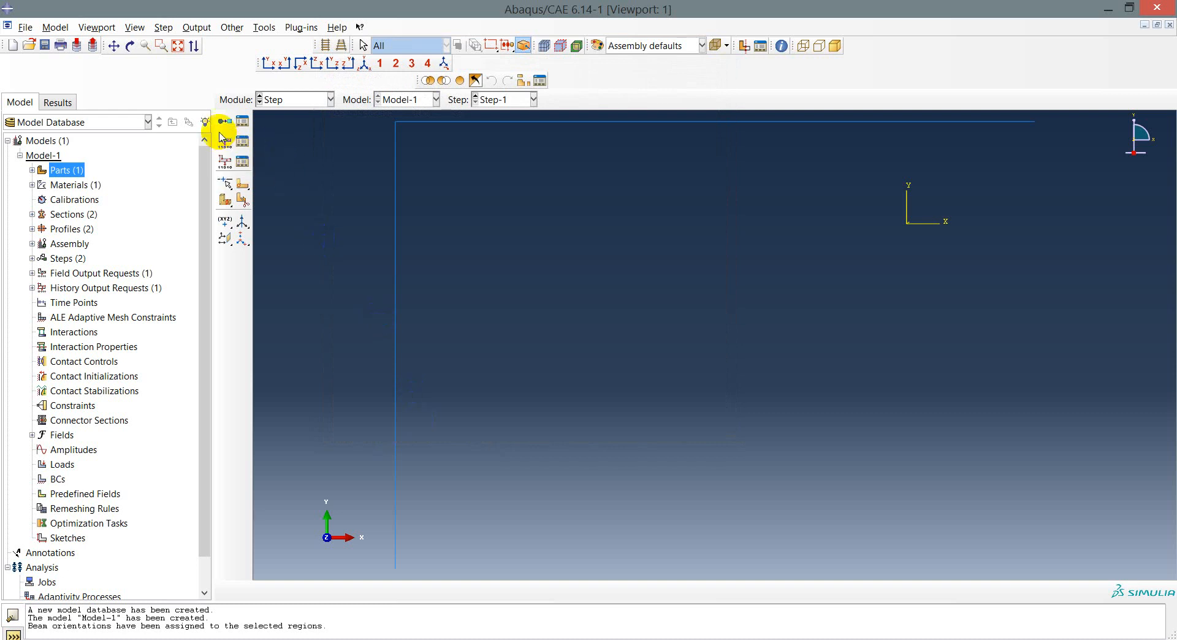
Start a whole-model field output request in Step-1 and include reaction forces and moments (RF) and reaction forces (RT).
{"action": "left_click", "coordinate": [32, 244]}
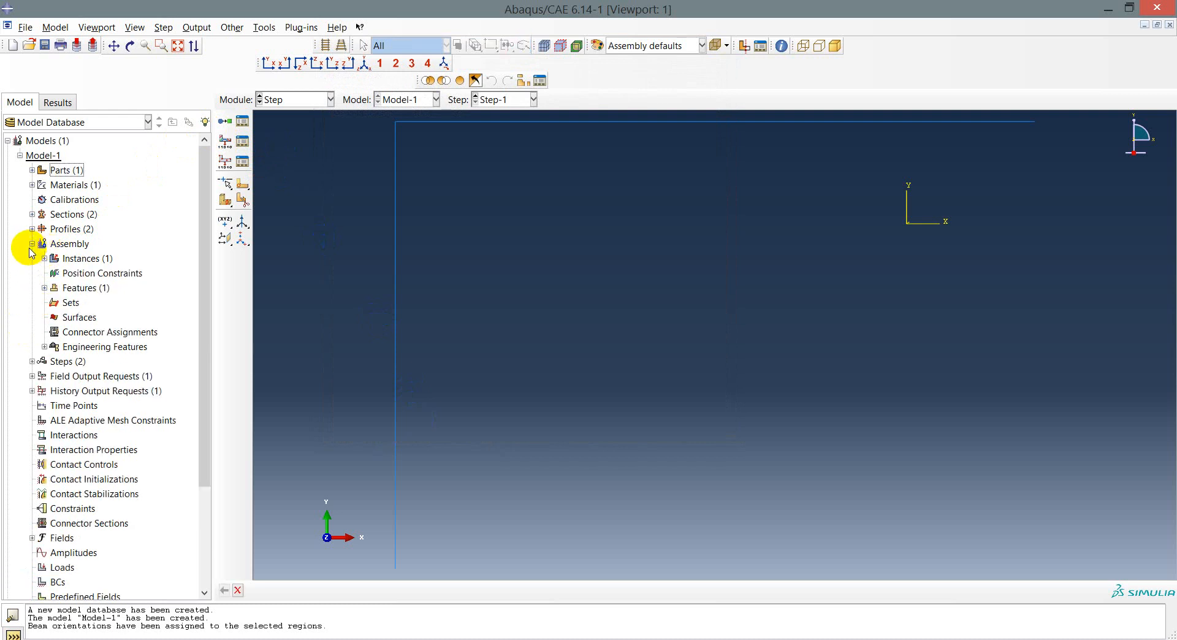
{"action": "left_click", "coordinate": [32, 244]}
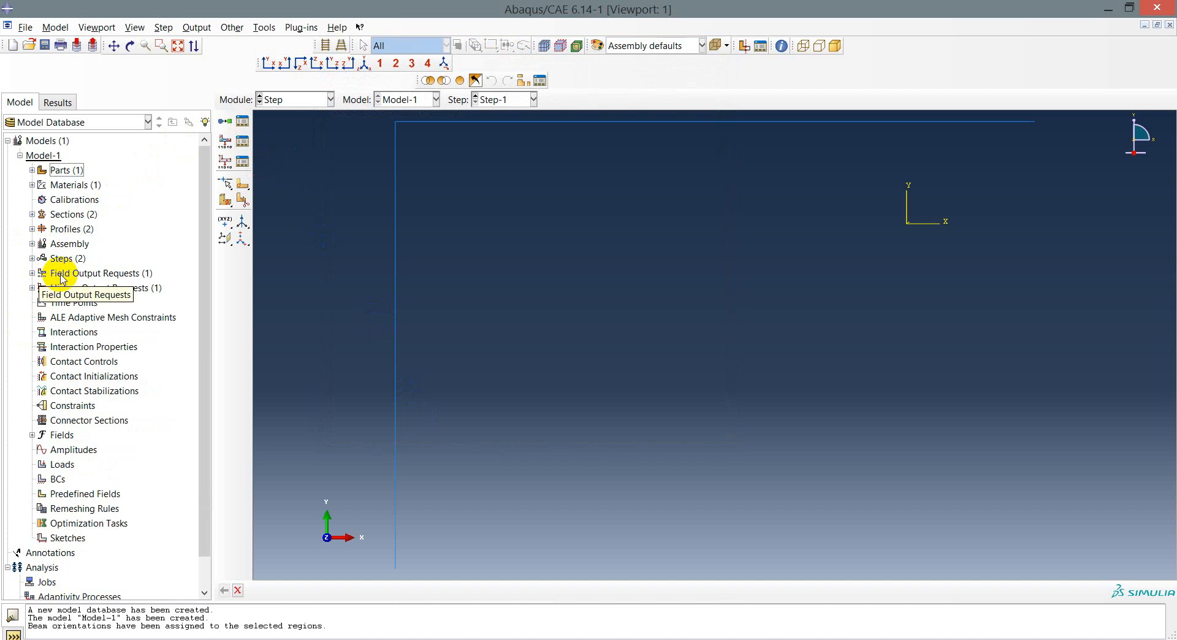
{"action": "left_click", "coordinate": [62, 275]}
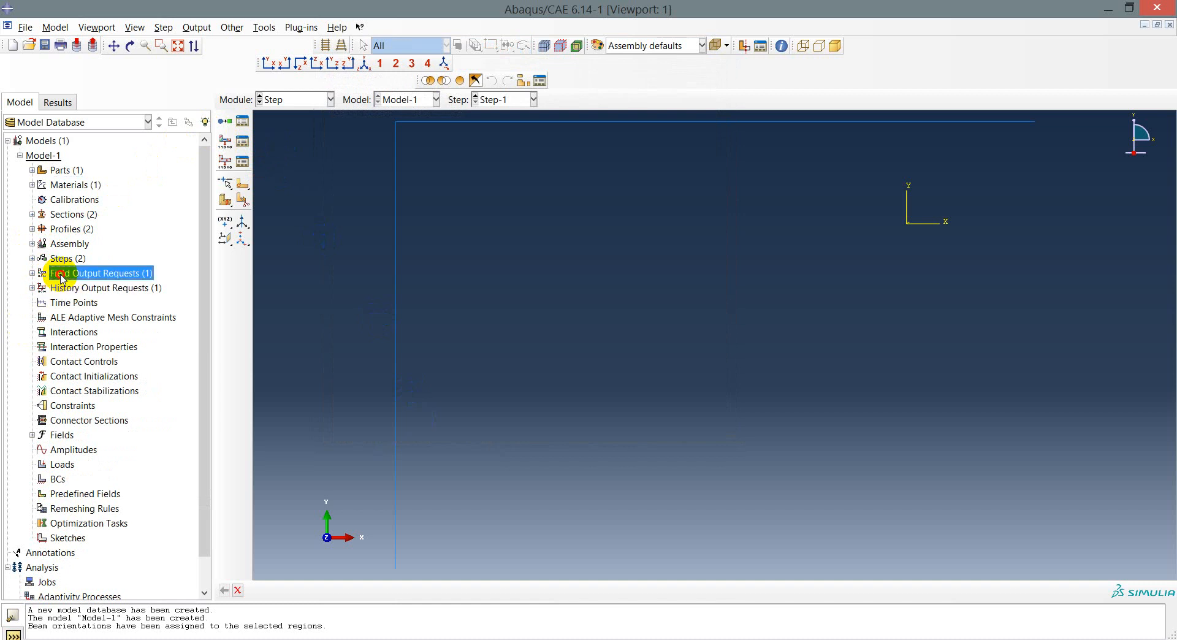
{"action": "left_click", "coordinate": [224, 142]}
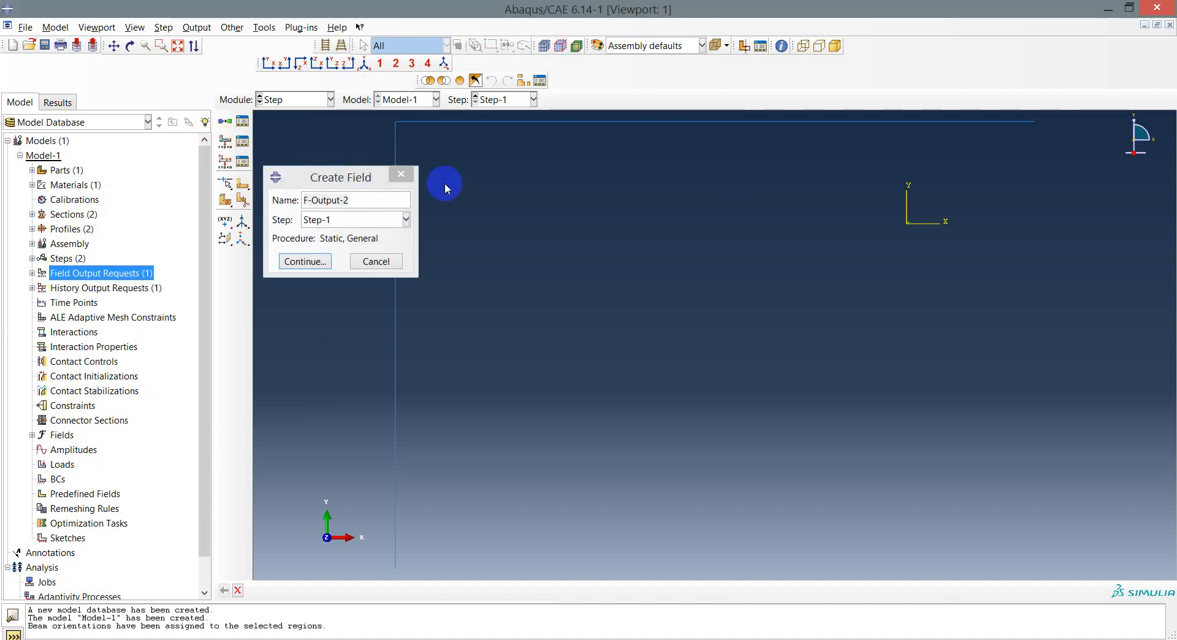
{"action": "left_click", "coordinate": [304, 262]}
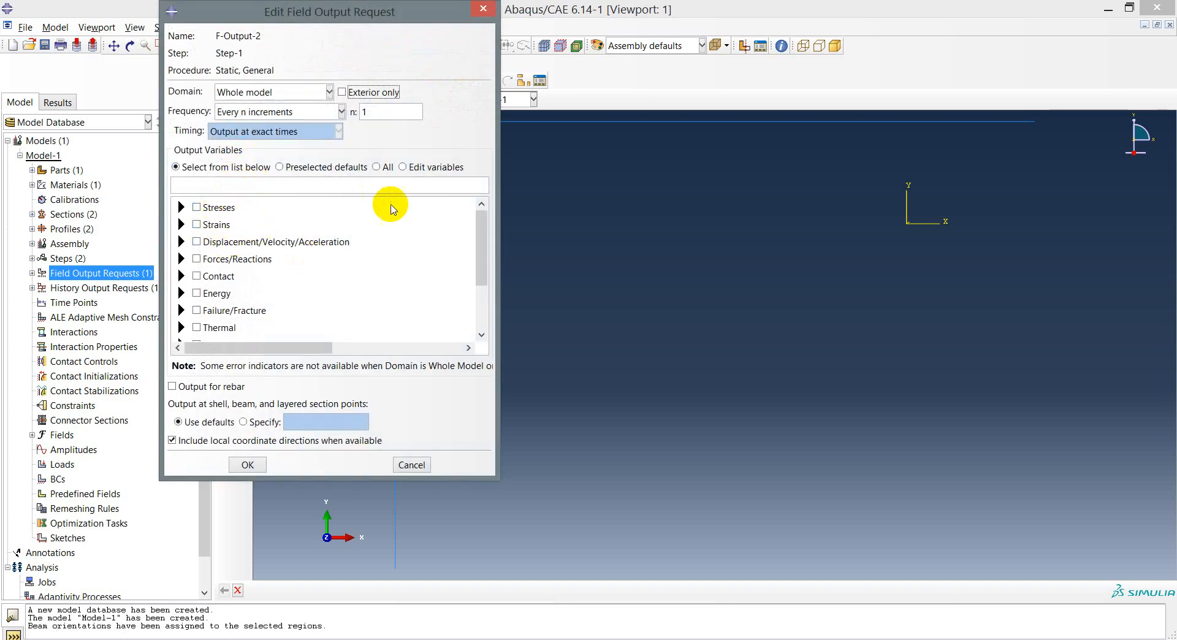
{"action": "mouse_move", "coordinate": [482, 238]}
{"action": "left_mouse_down"}
{"action": "mouse_move", "coordinate": [481, 255]}
{"action": "mouse_move", "coordinate": [482, 242]}
{"action": "left_mouse_up"}
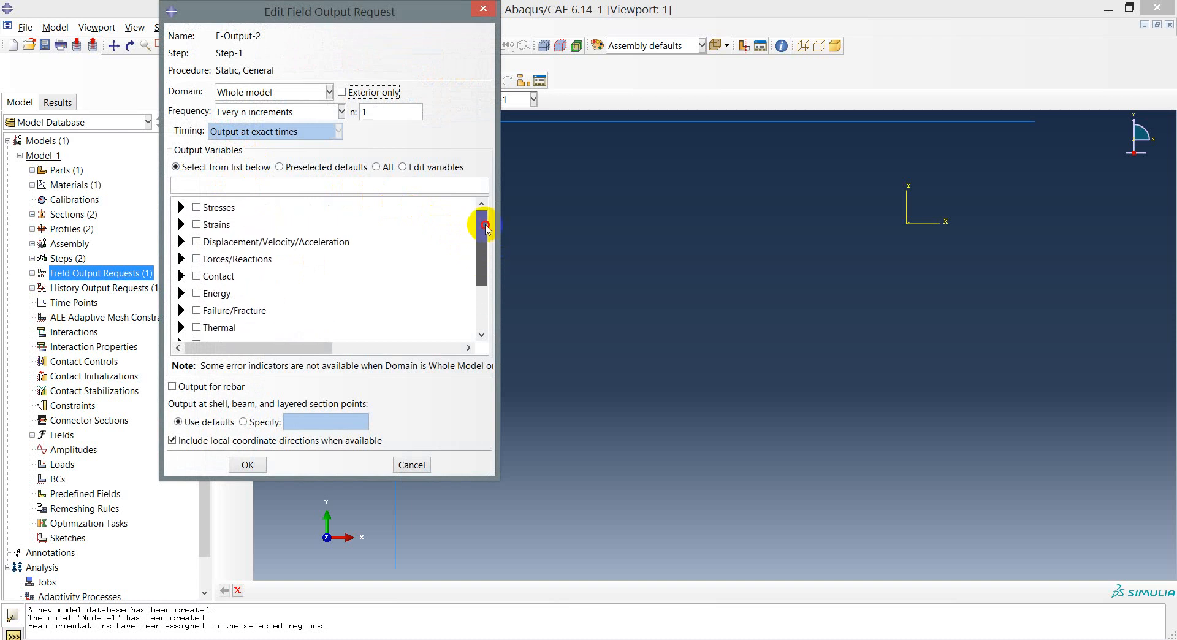
{"action": "left_click", "coordinate": [182, 260]}
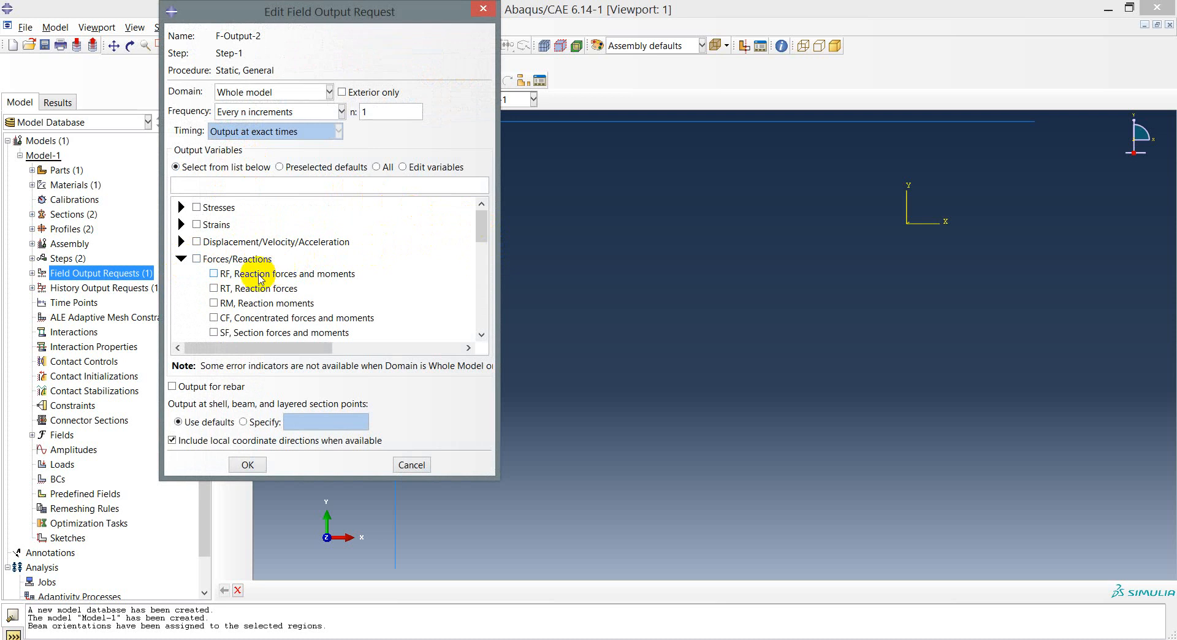
{"action": "left_click", "coordinate": [214, 274]}
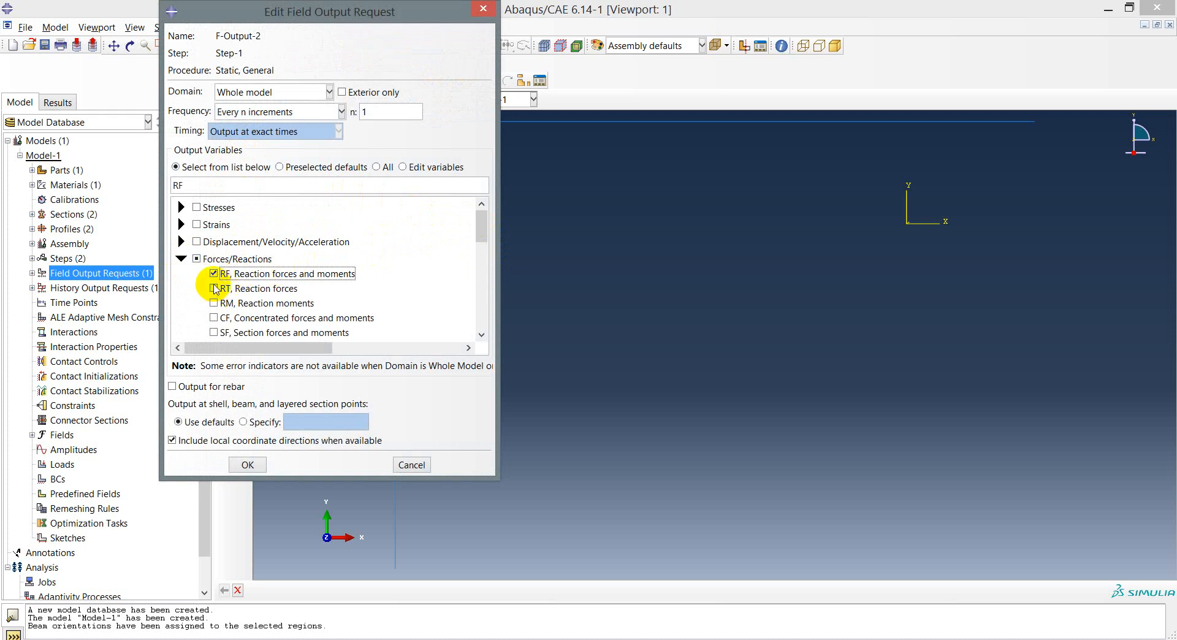
{"action": "left_click", "coordinate": [214, 288]}
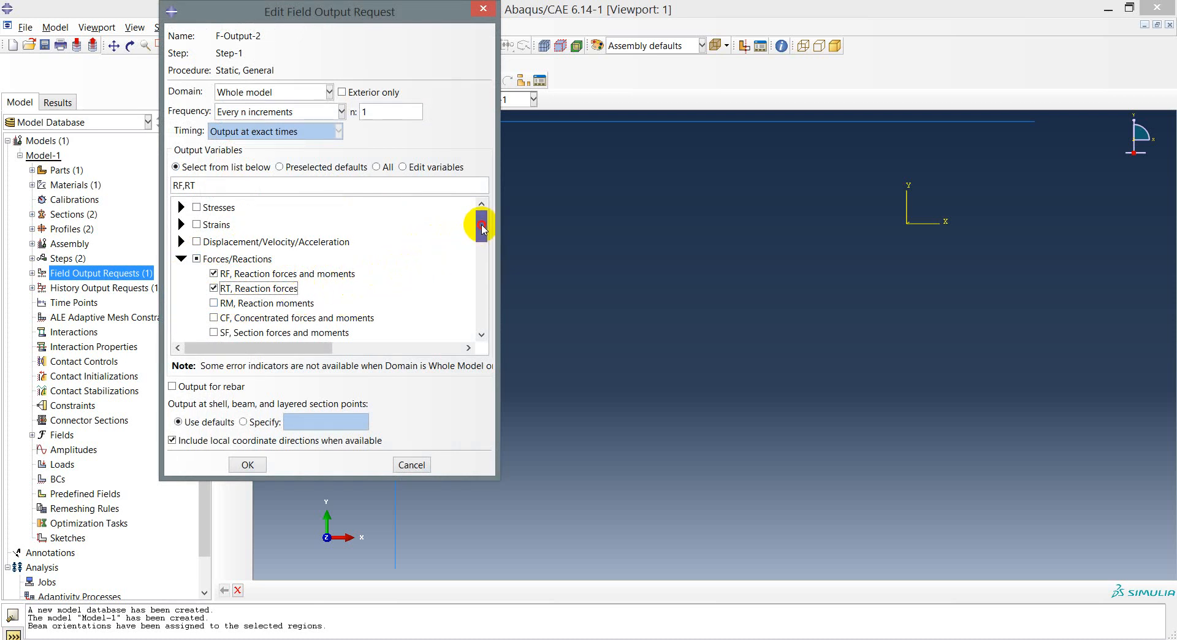
Add section forces and moments (SF) and nodal forces in beam section orientation (NFORCSO) to the field output request and save it.
{"action": "left_click_drag", "start_coordinate": [481, 228], "coordinate": [483, 245]}
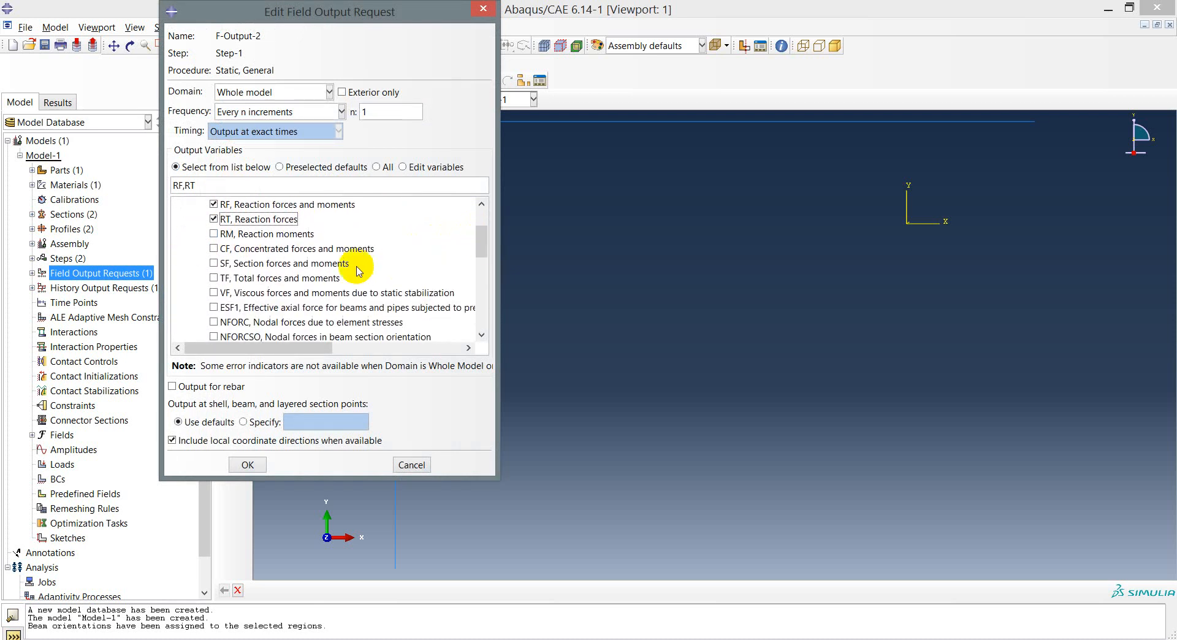
{"action": "left_click", "coordinate": [213, 264]}
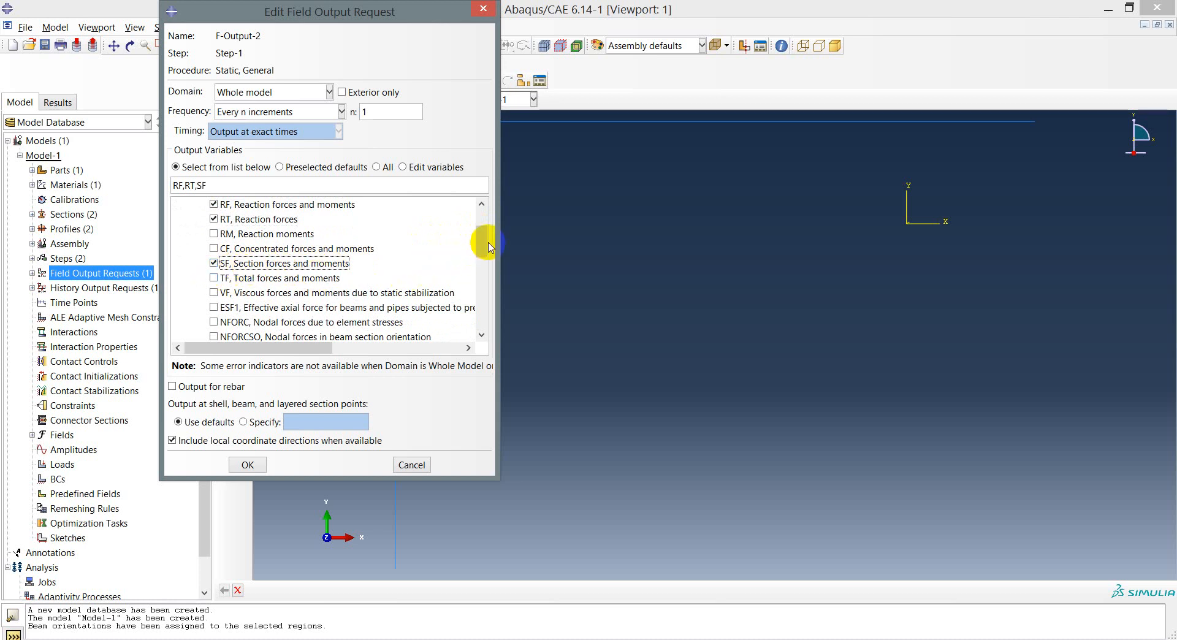
{"action": "left_click_drag", "start_coordinate": [481, 241], "coordinate": [481, 259]}
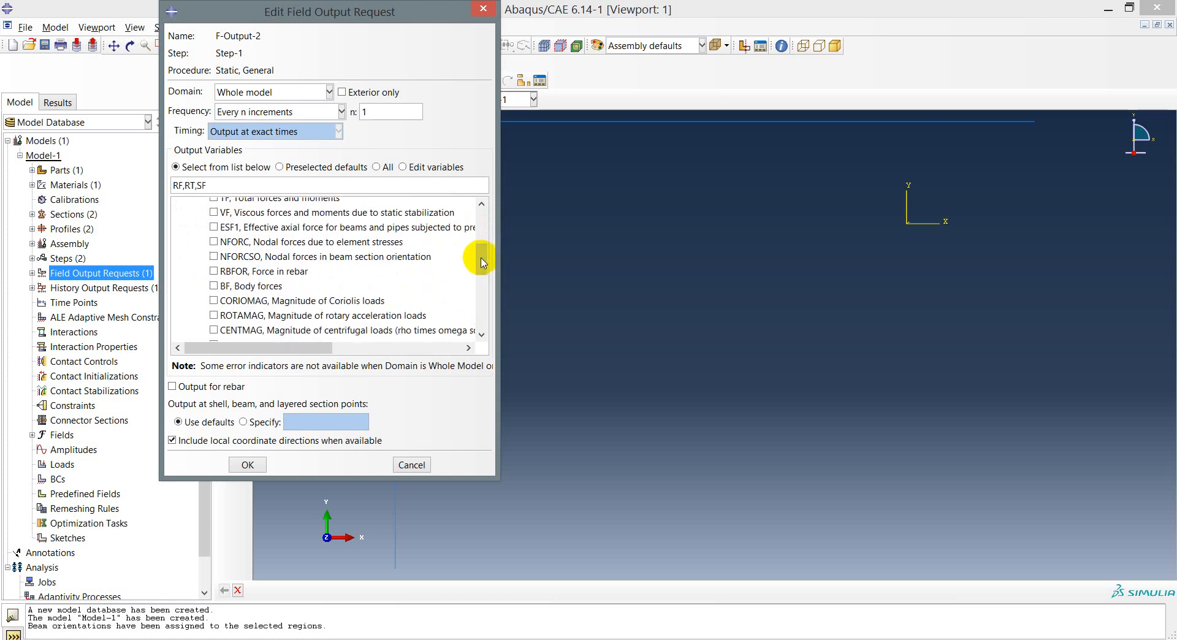
{"action": "left_click", "coordinate": [214, 257]}
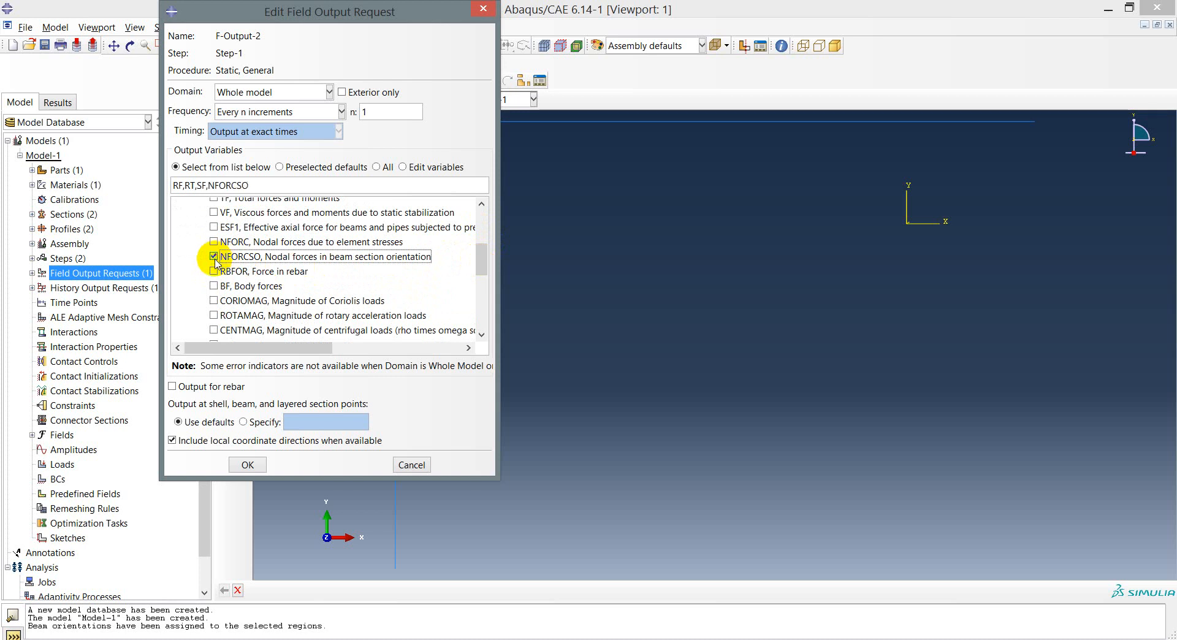
{"action": "left_click_drag", "start_coordinate": [479, 256], "coordinate": [481, 314]}
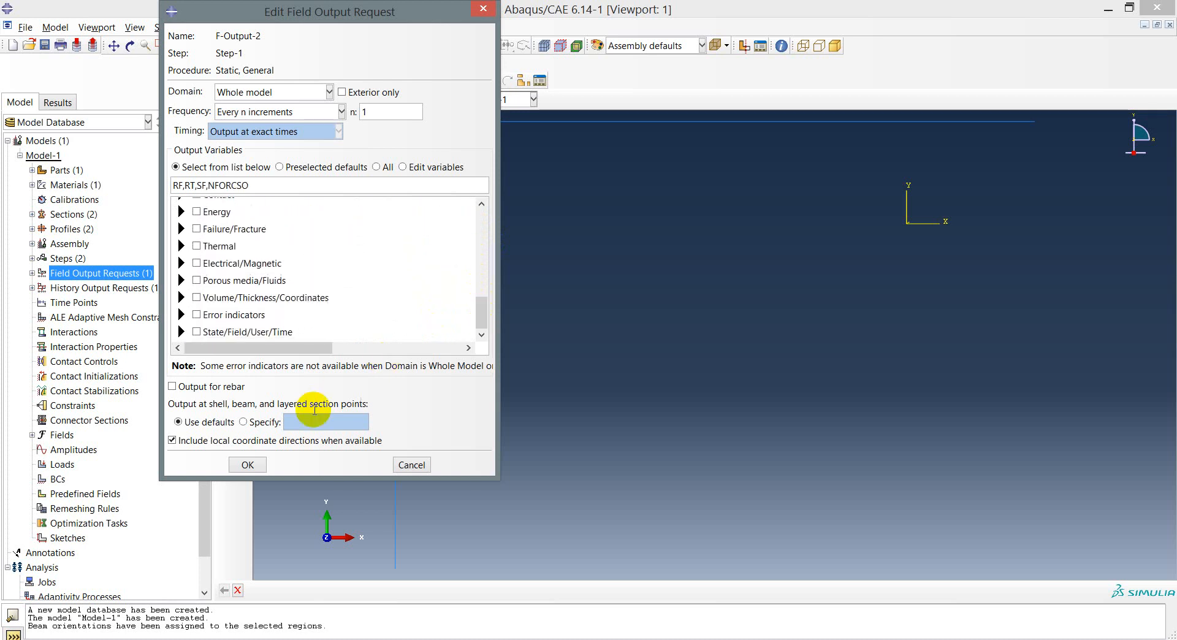
{"action": "left_click", "coordinate": [257, 467]}
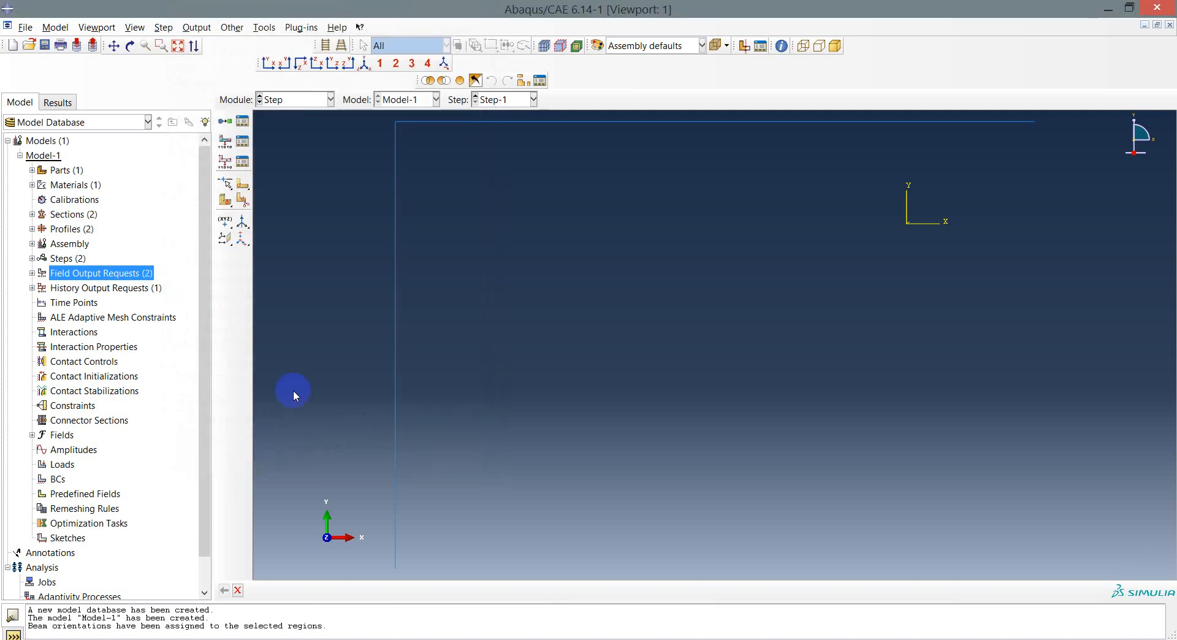
In the Load module, start a Displacement/Rotation boundary condition named Tumpuan-jepit in Step-1.
{"action": "left_click", "coordinate": [310, 101]}
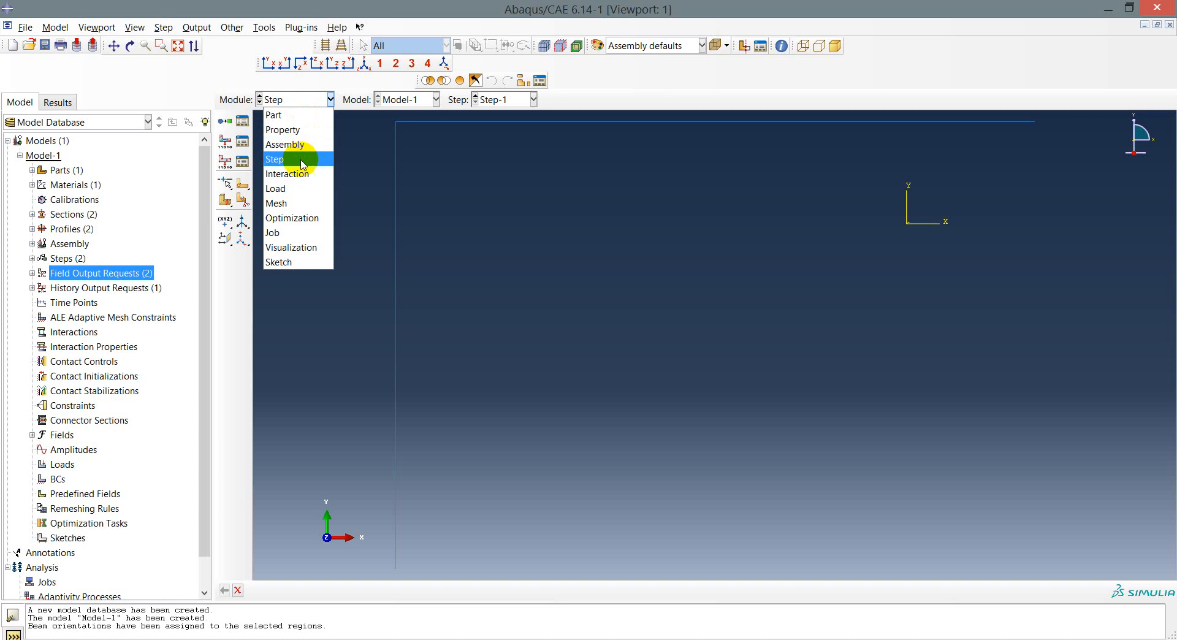
{"action": "left_click", "coordinate": [300, 191]}
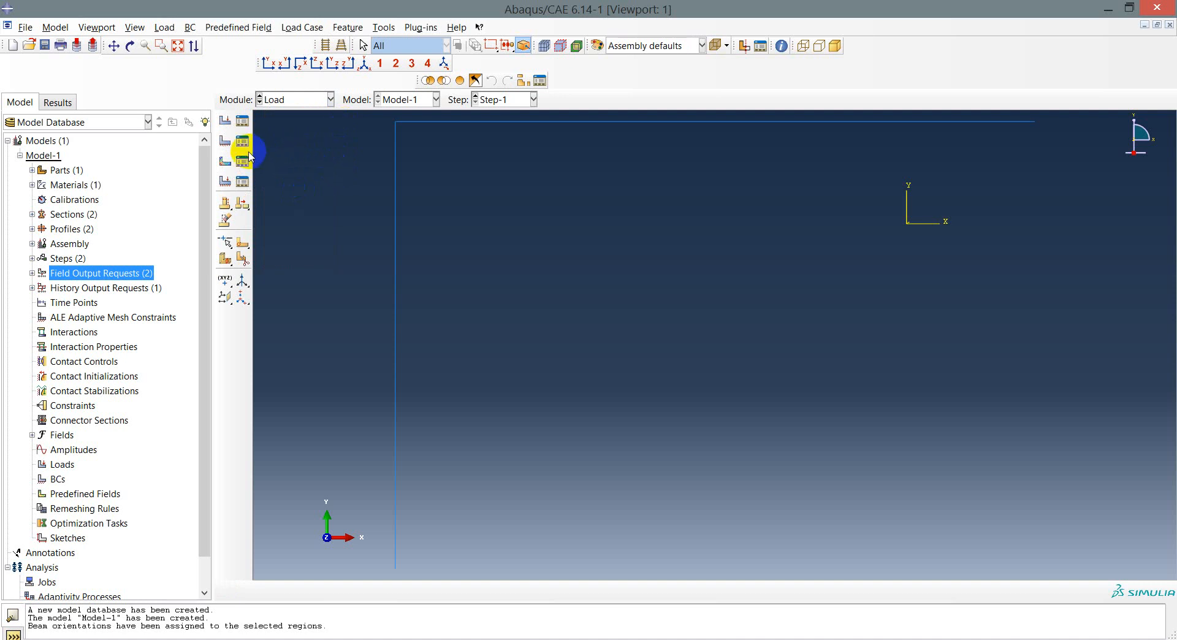
{"action": "scroll", "coordinate": [424, 286], "scroll_direction": "up", "scroll_amount": 3}
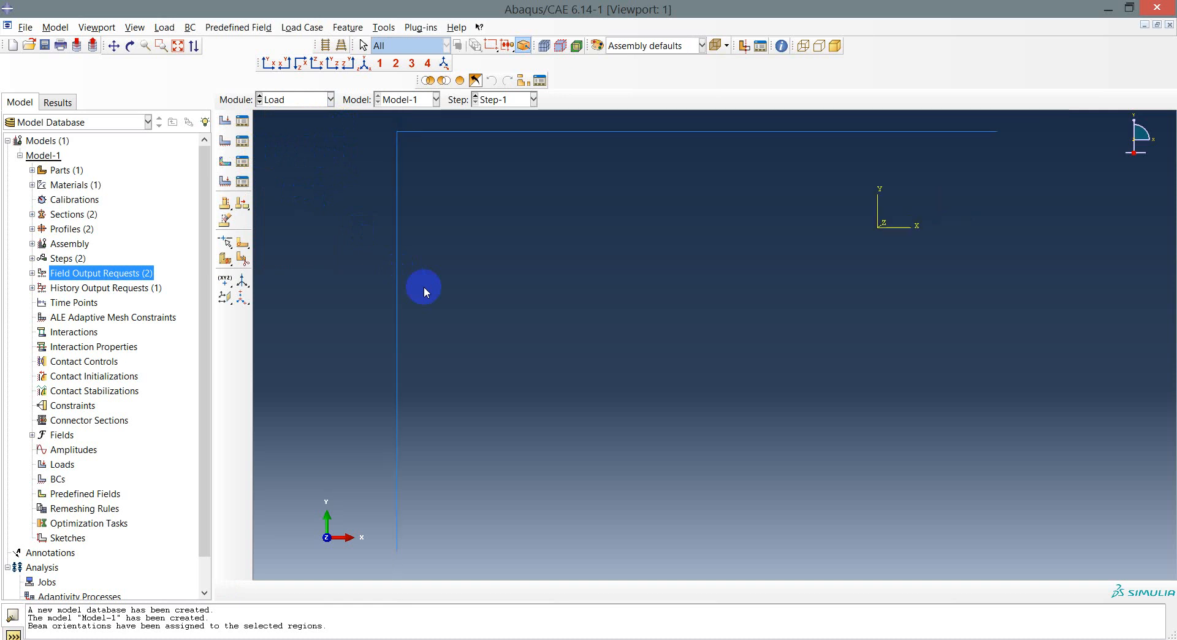
{"action": "left_click", "coordinate": [226, 143]}
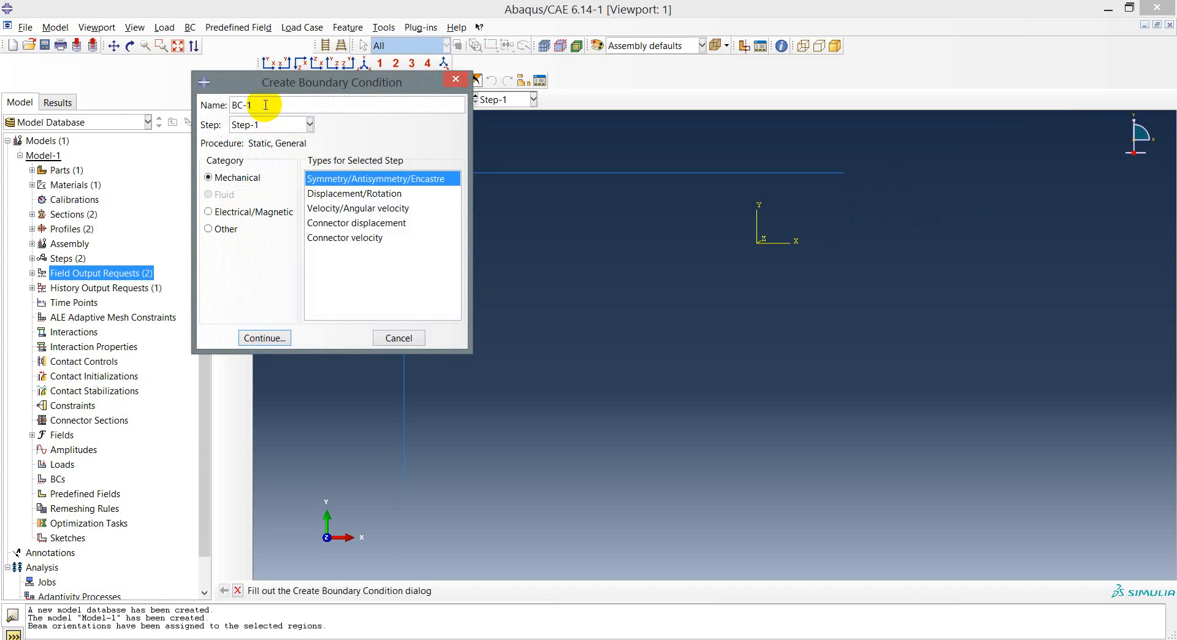
{"action": "type", "text": "Tumpuan-jepit"}
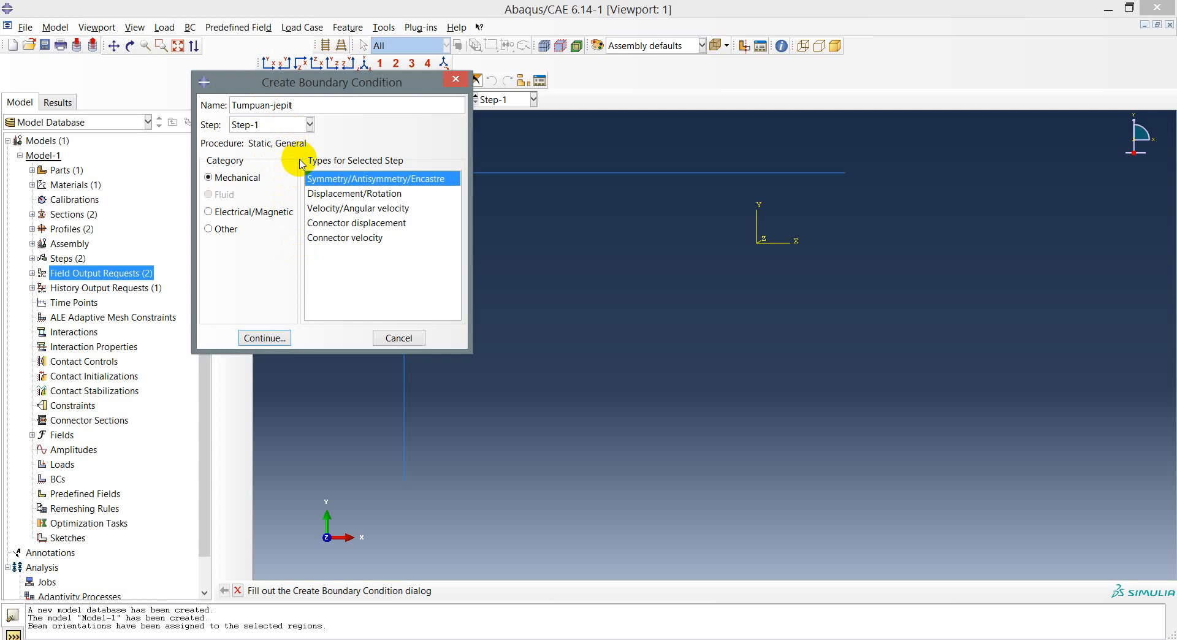
{"action": "left_click", "coordinate": [333, 195]}
{"action": "left_click", "coordinate": [265, 339]}
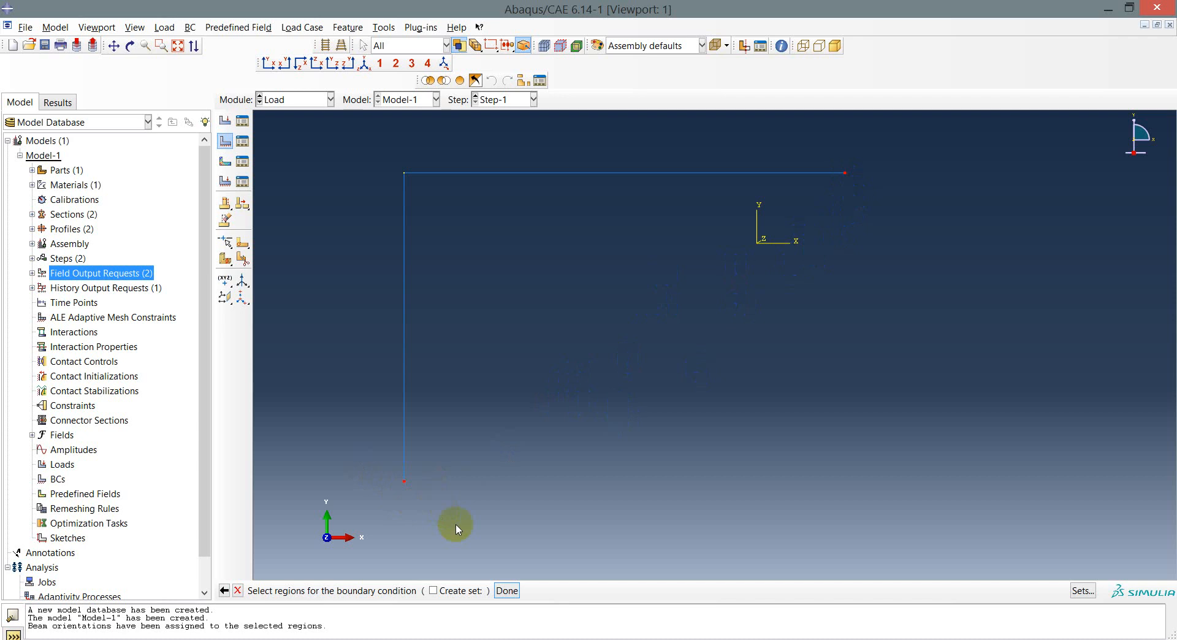
Apply the boundary condition to the column base and the beam's free end, fixing U1, U2 and UR3 at 0.
{"action": "left_click", "coordinate": [506, 590]}
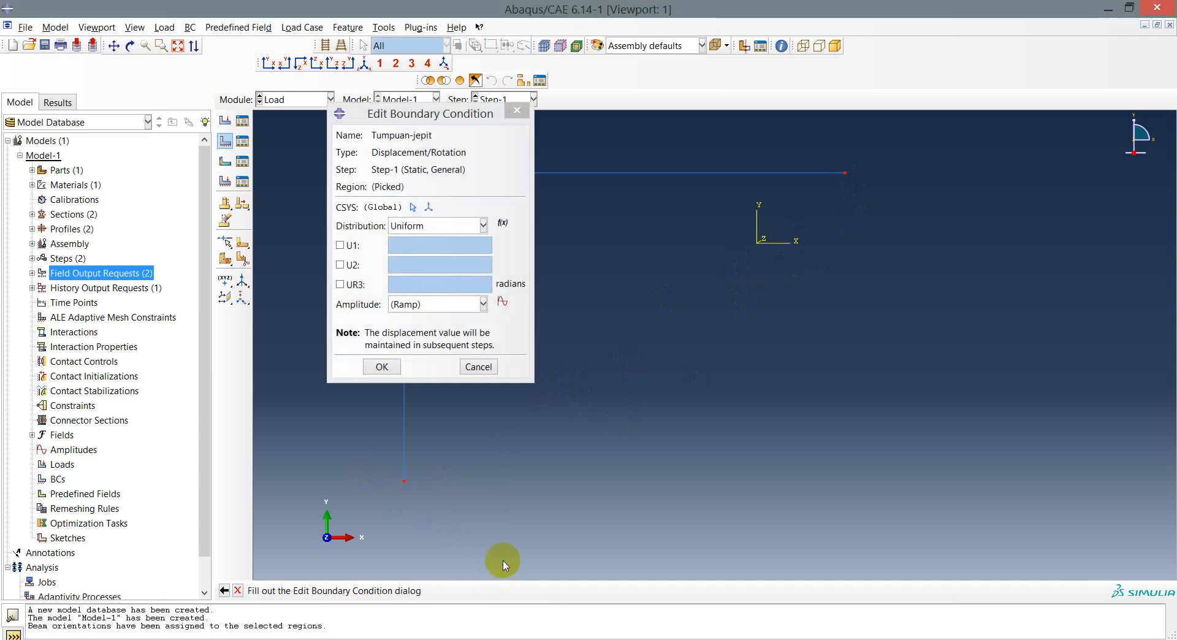
{"action": "left_click", "coordinate": [341, 246]}
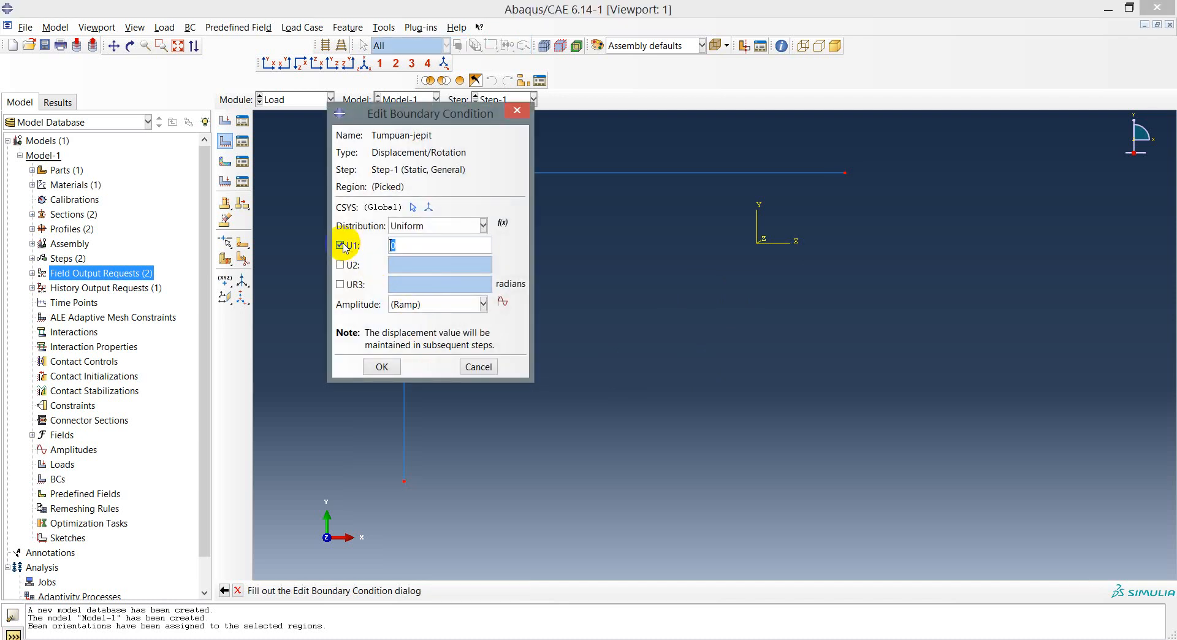
{"action": "left_click", "coordinate": [341, 265]}
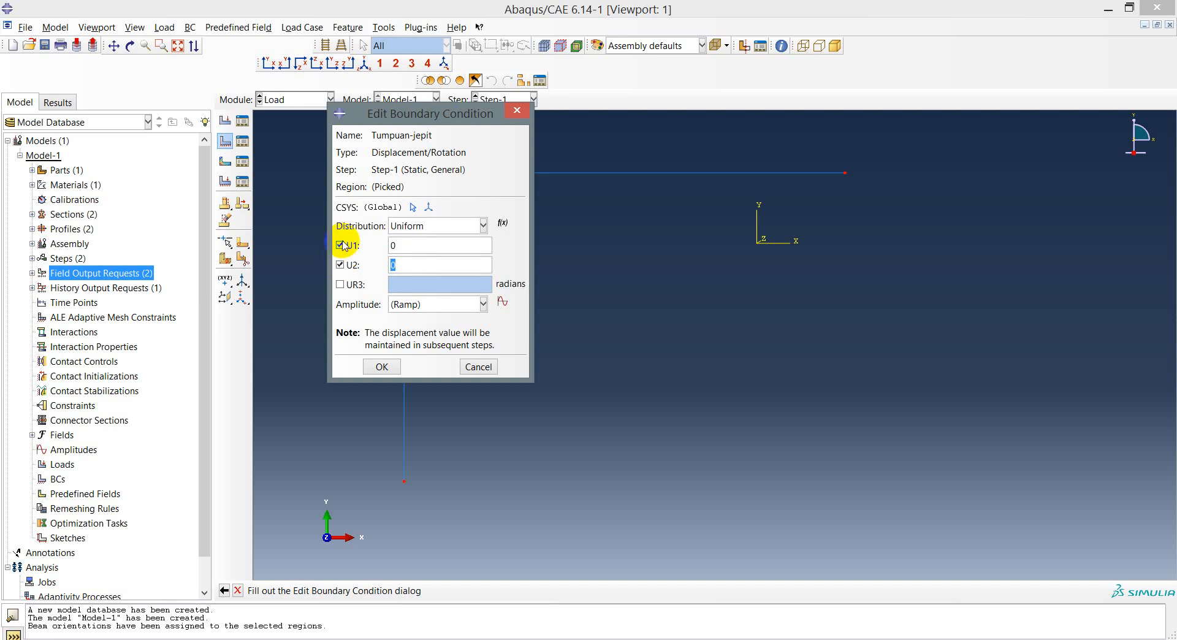
{"action": "left_click", "coordinate": [341, 285]}
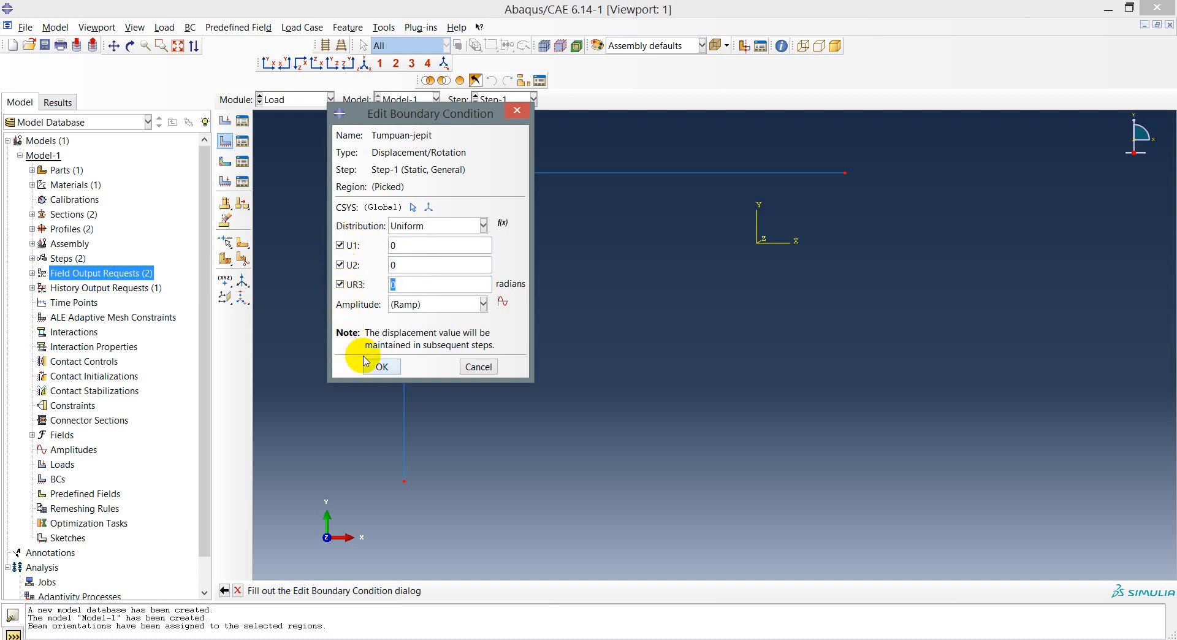
{"action": "left_click", "coordinate": [380, 367]}
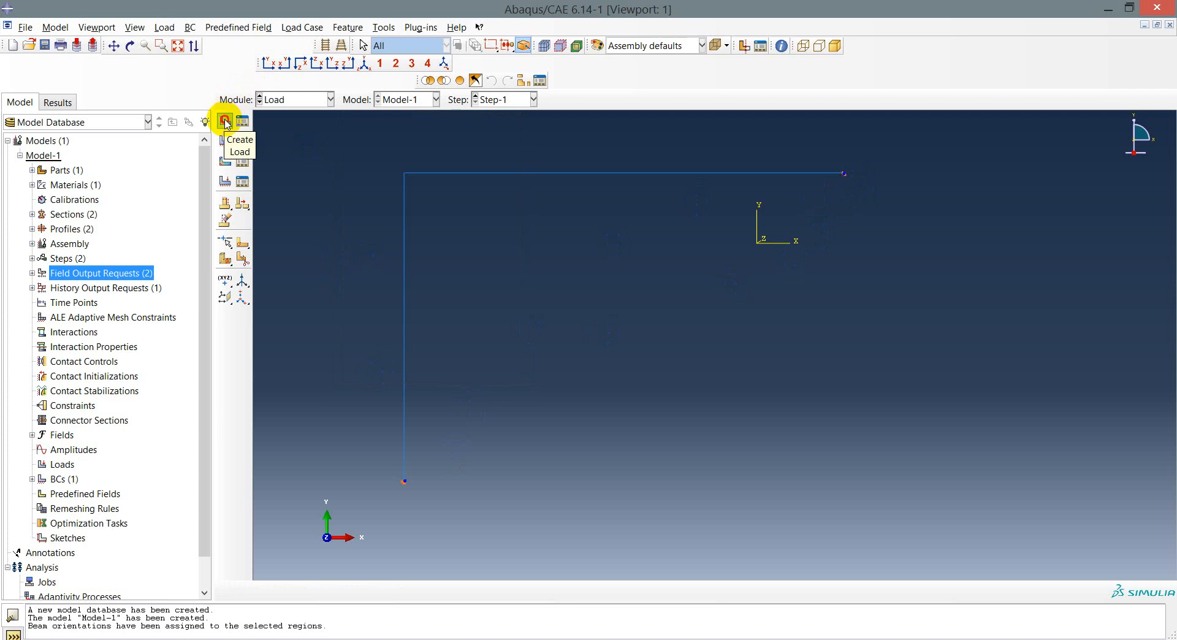
Start a mechanical concentrated force load named Beban-terpusat in Step-1.
{"action": "left_click", "coordinate": [225, 121]}
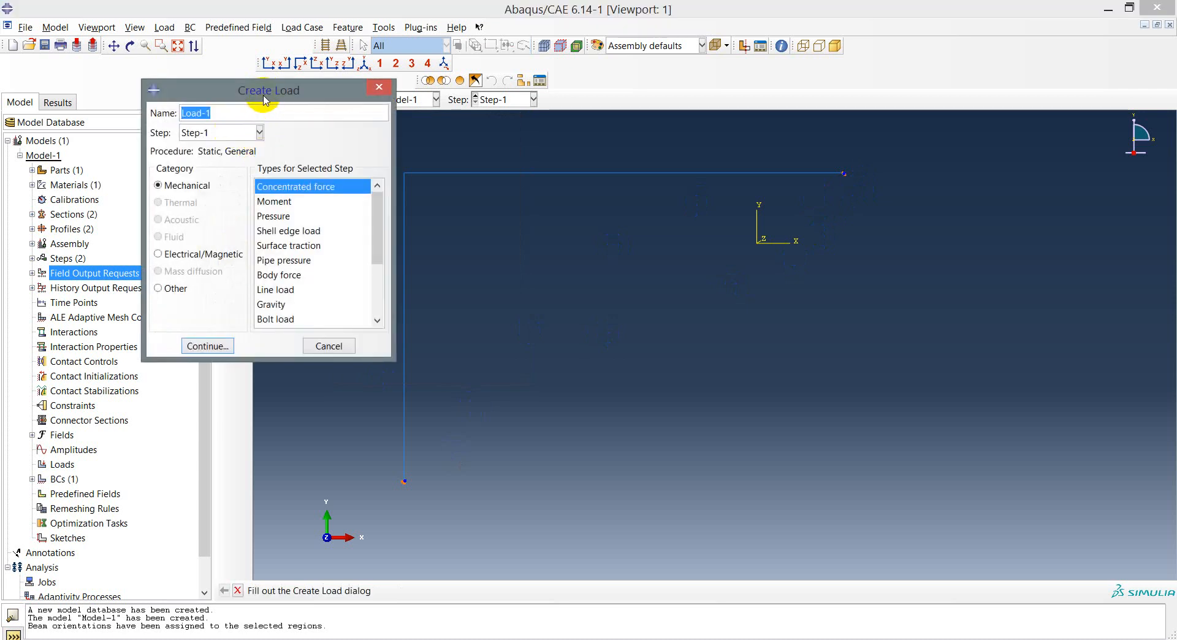
{"action": "left_click_drag", "start_coordinate": [265, 100], "coordinate": [721, 309]}
{"action": "left_click", "coordinate": [706, 319]}
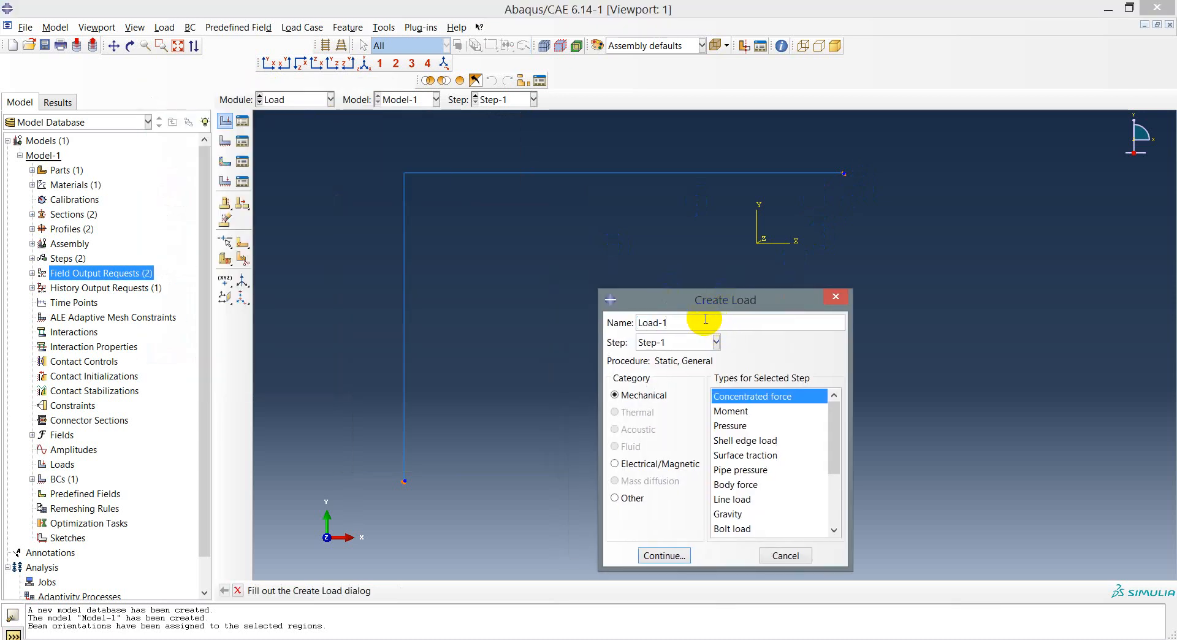
{"action": "key", "text": "BackSpace"}
{"action": "key", "text": "BackSpace"}
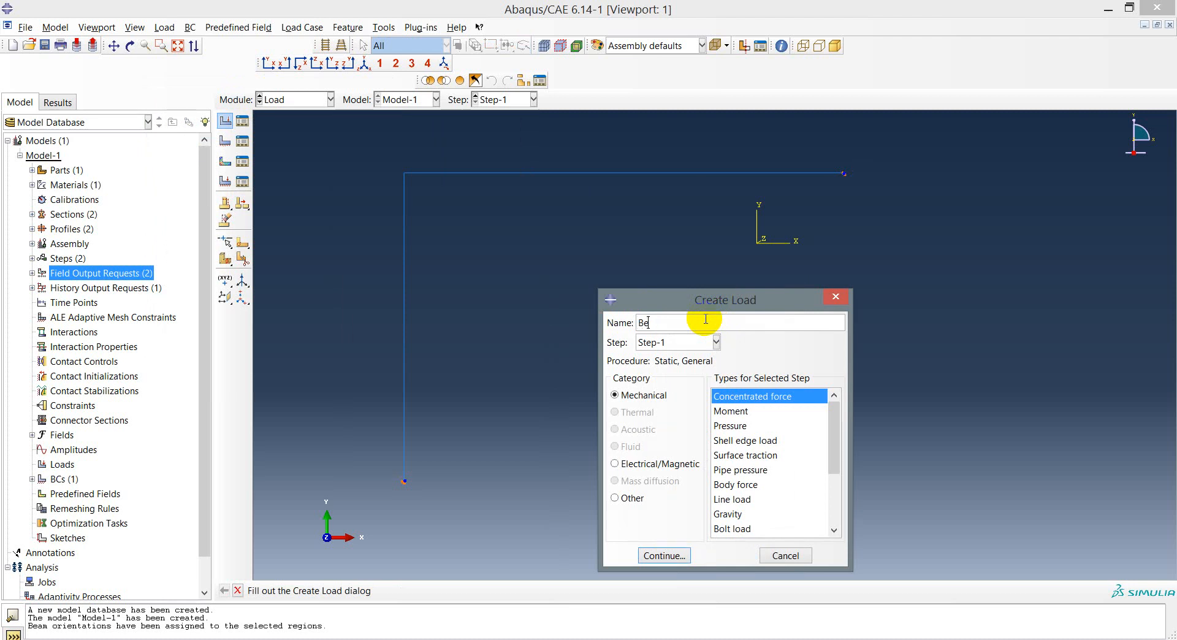
{"action": "type", "text": "terpusat"}
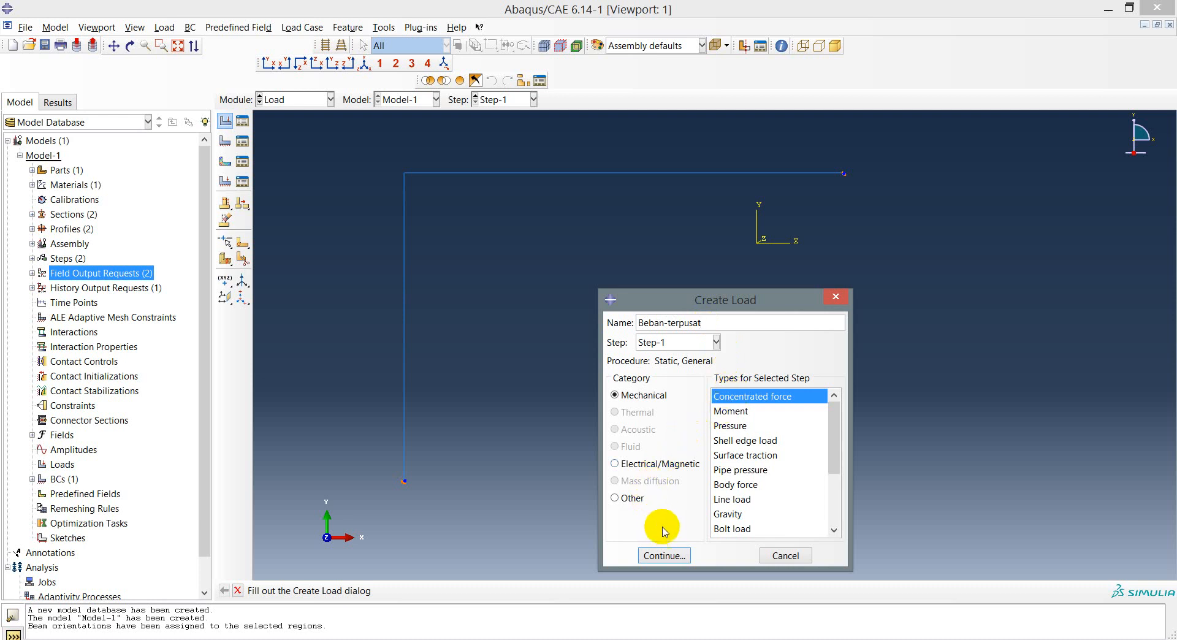
{"action": "left_click", "coordinate": [664, 556]}
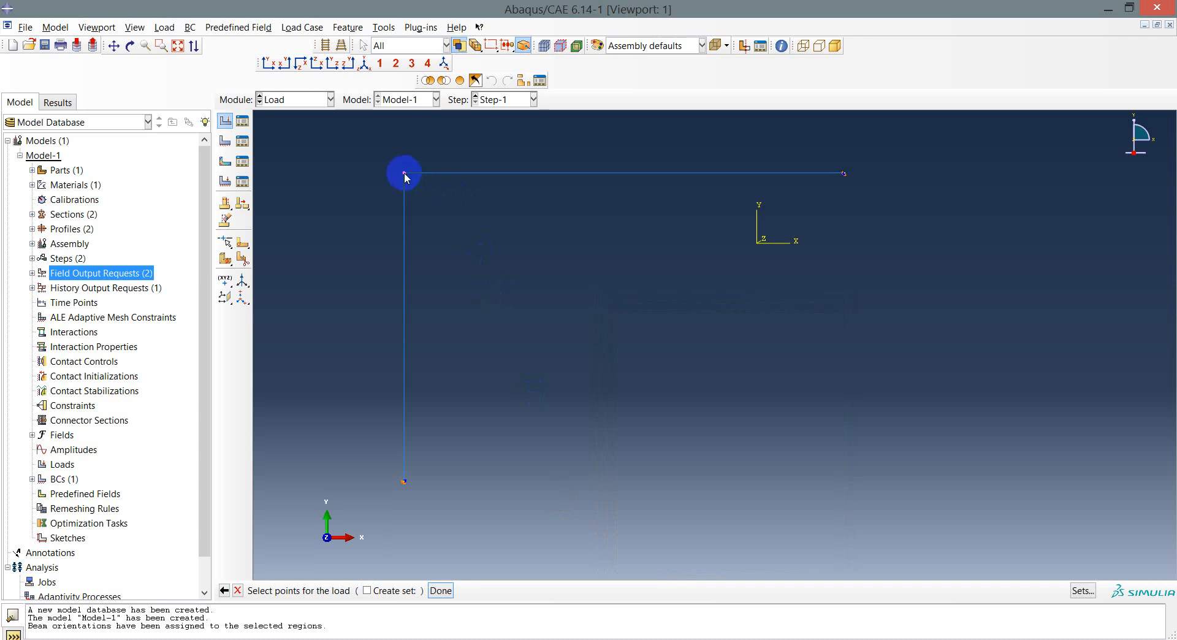
Apply the concentrated force at the beam-column corner with a uniform CF1 of 40000.
{"action": "left_click", "coordinate": [441, 590]}
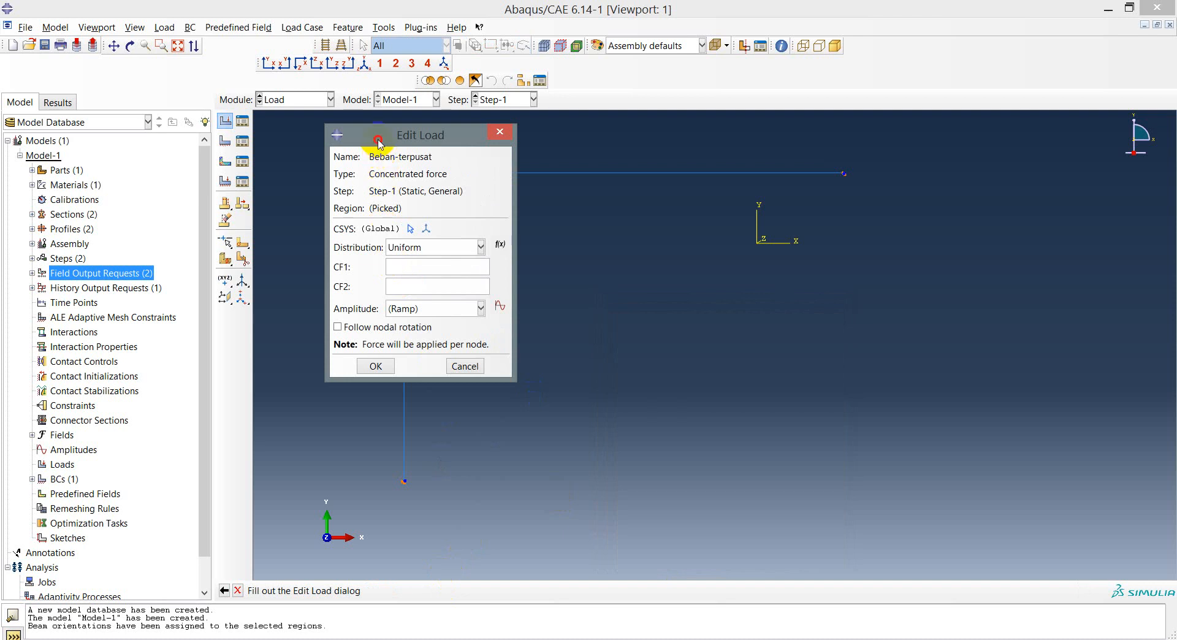
{"action": "left_click_drag", "start_coordinate": [378, 142], "coordinate": [563, 267]}
{"action": "left_click", "coordinate": [341, 502]}
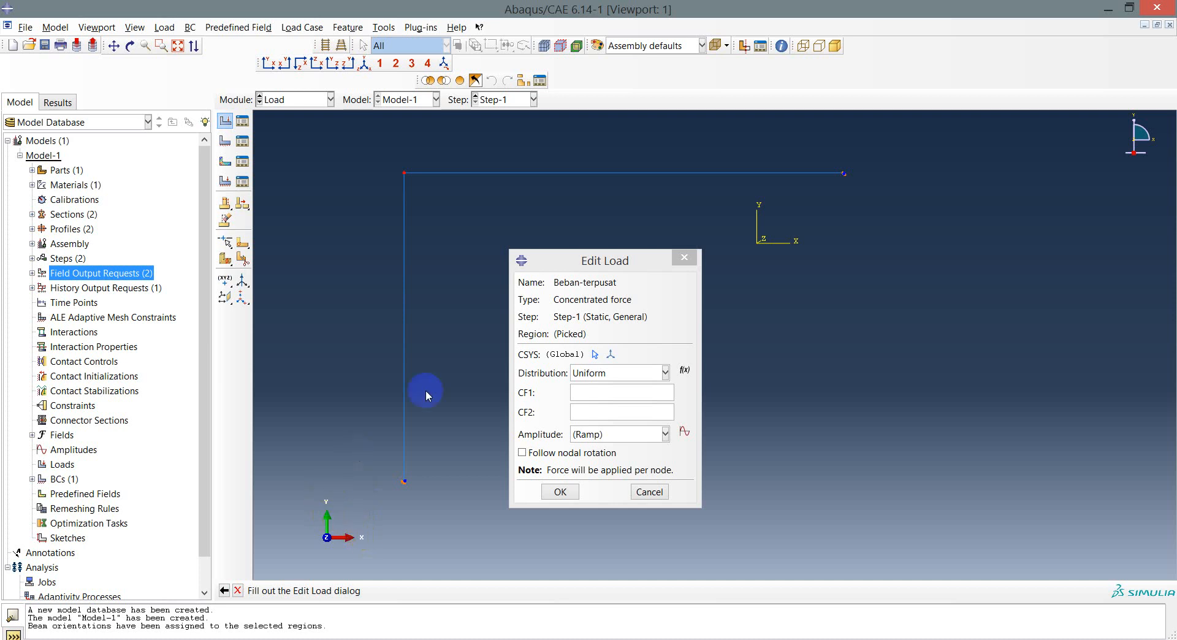
{"action": "left_click", "coordinate": [579, 398]}
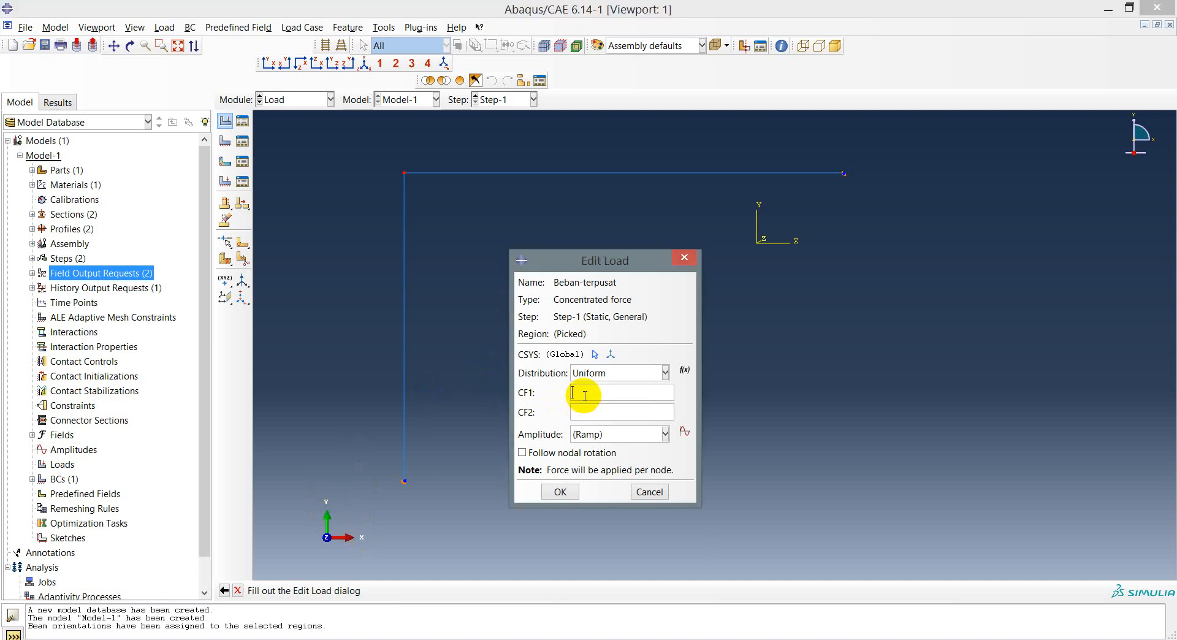
{"action": "key", "text": "alt+Tab"}
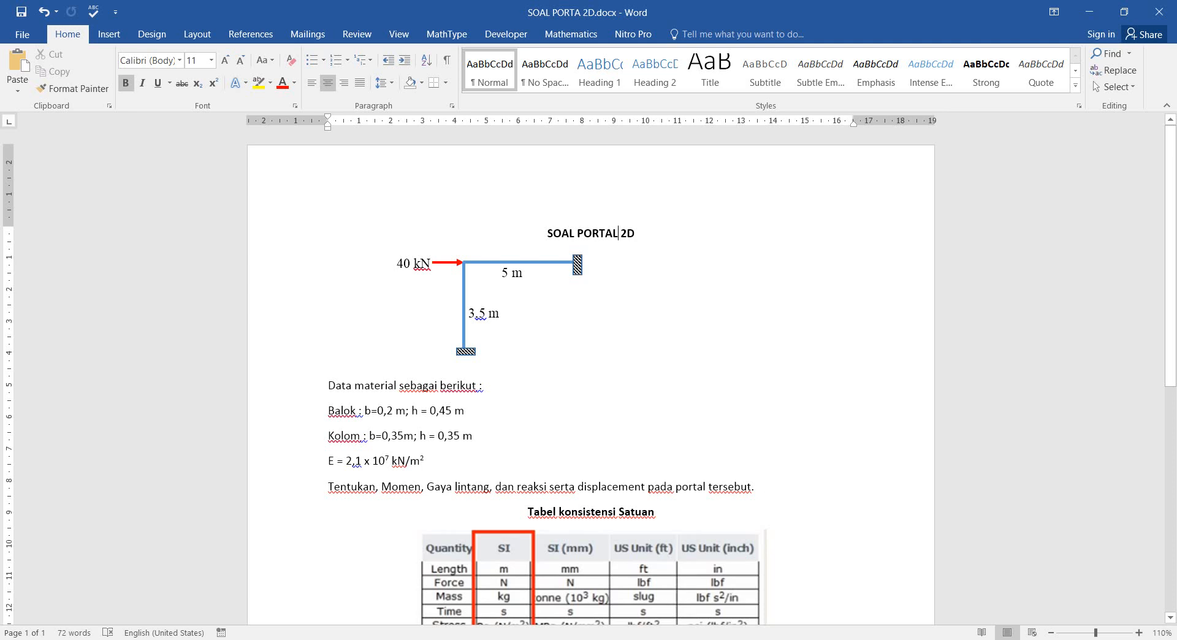
{"action": "key", "text": "alt+Tab"}
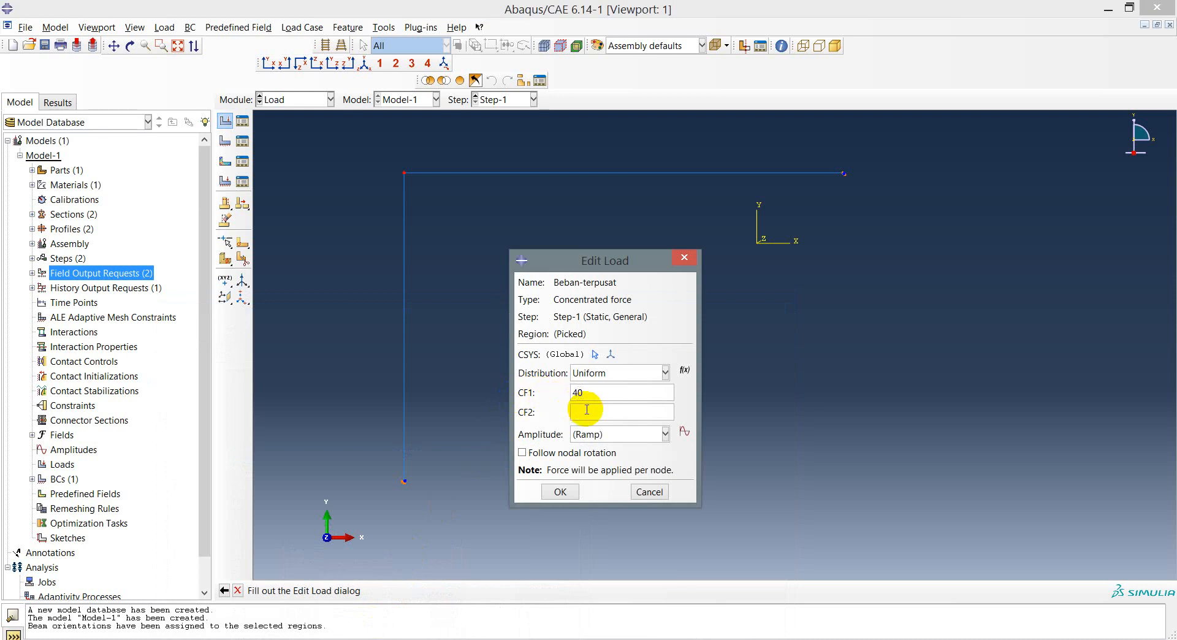
{"action": "type", "text": "000"}
{"action": "left_click", "coordinate": [559, 491]}
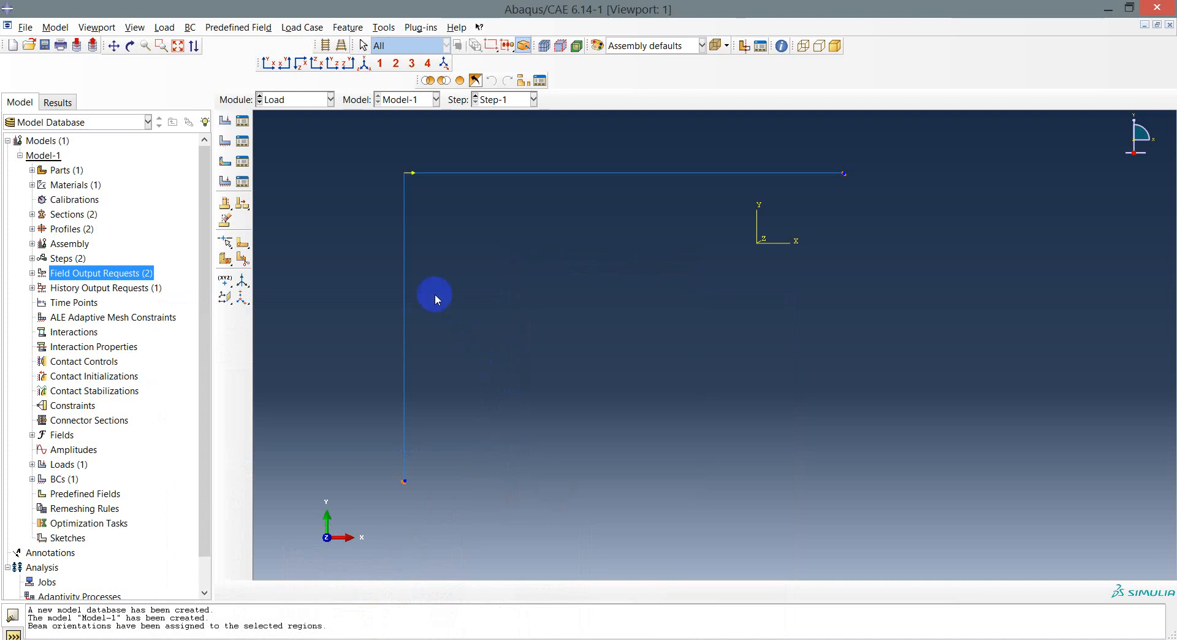
In the Mesh module, assign the Standard linear Beam element type B21 to the column and beam.
{"action": "left_click", "coordinate": [330, 104]}
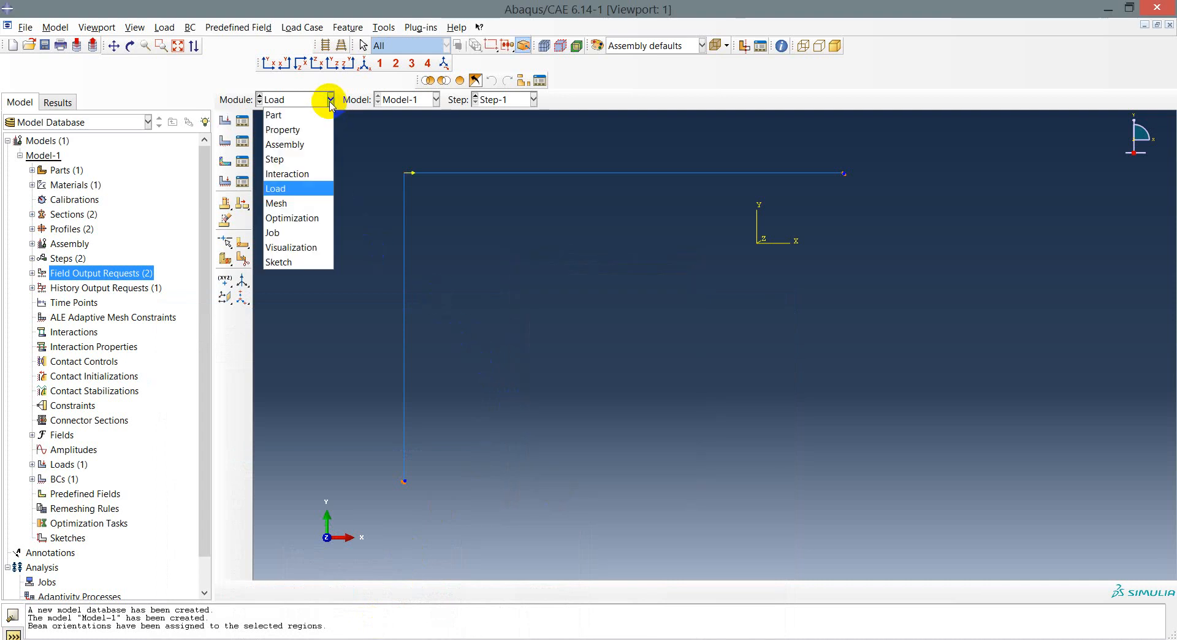
{"action": "left_click", "coordinate": [292, 198]}
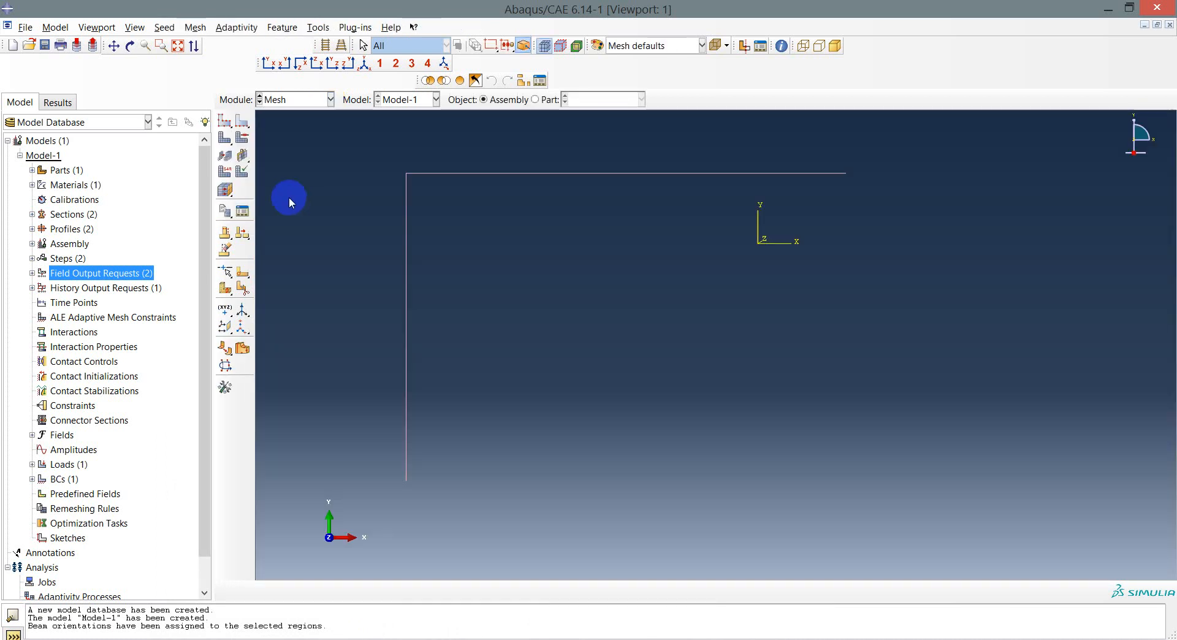
{"action": "left_click", "coordinate": [224, 173]}
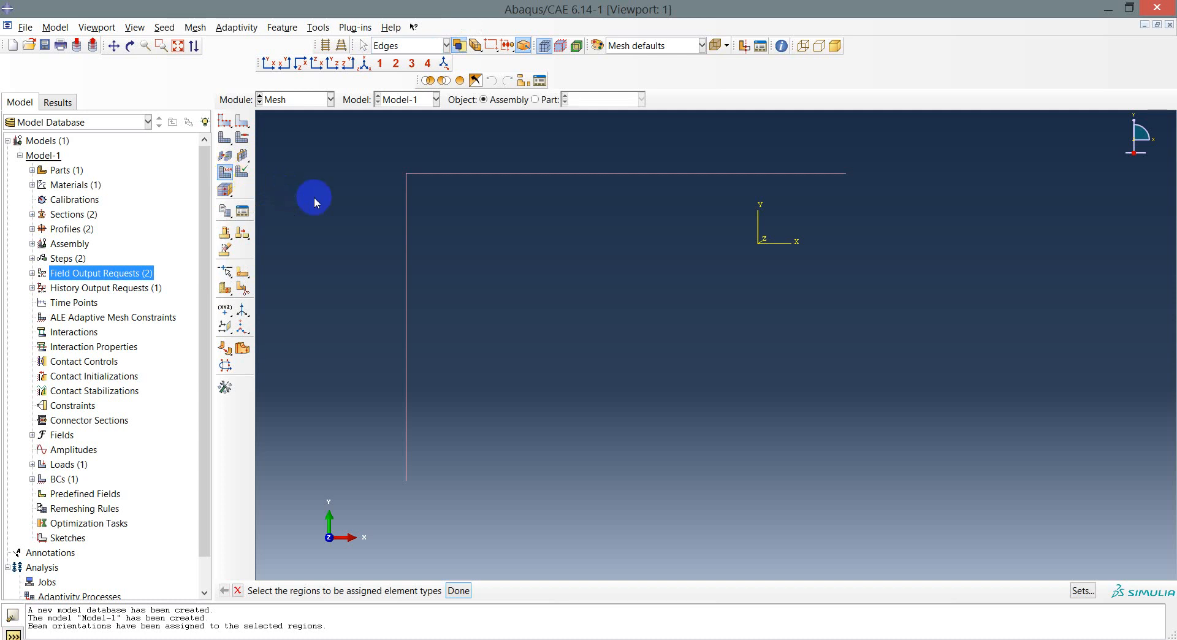
{"action": "left_click_drag", "start_coordinate": [898, 520], "coordinate": [333, 149]}
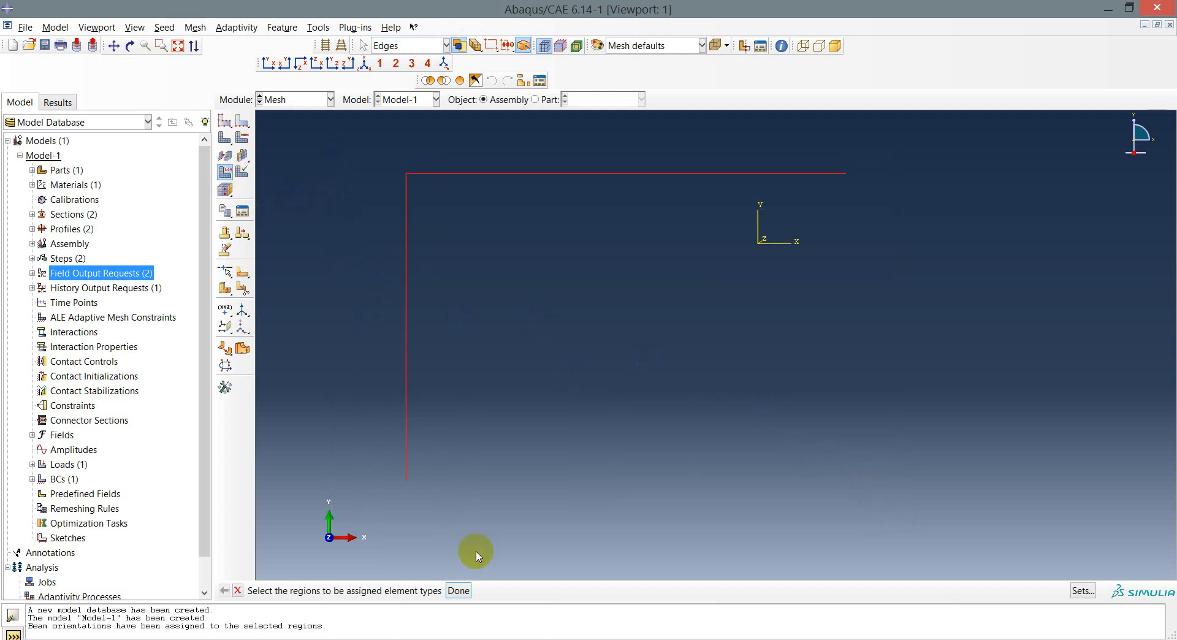
{"action": "left_click", "coordinate": [459, 591]}
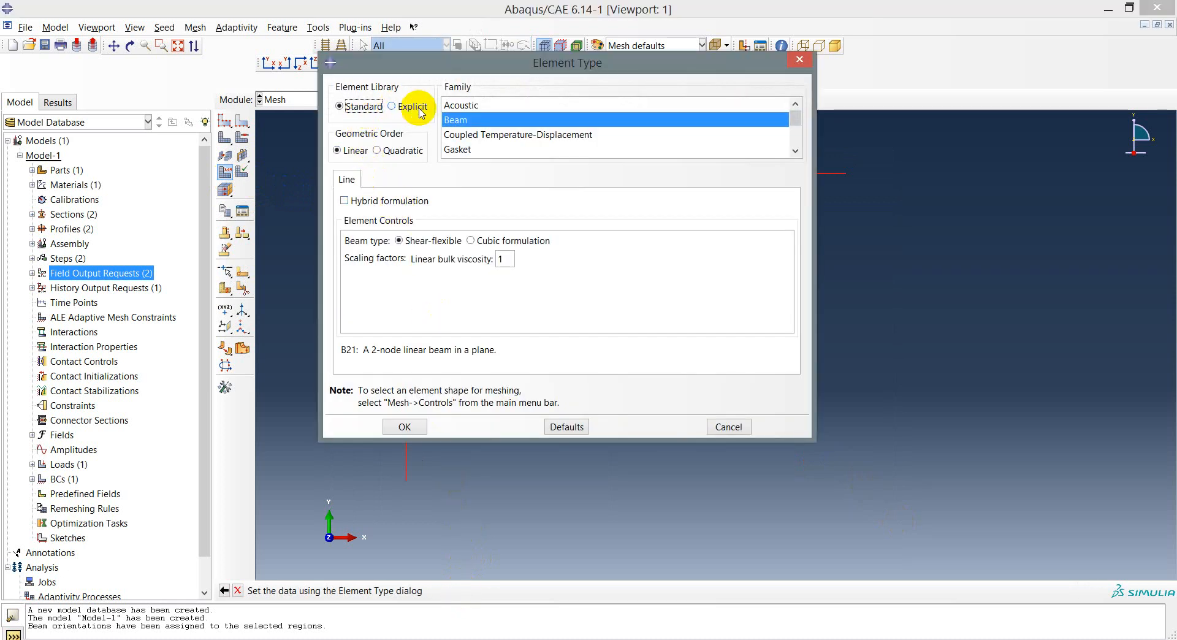
{"action": "left_click", "coordinate": [457, 121]}
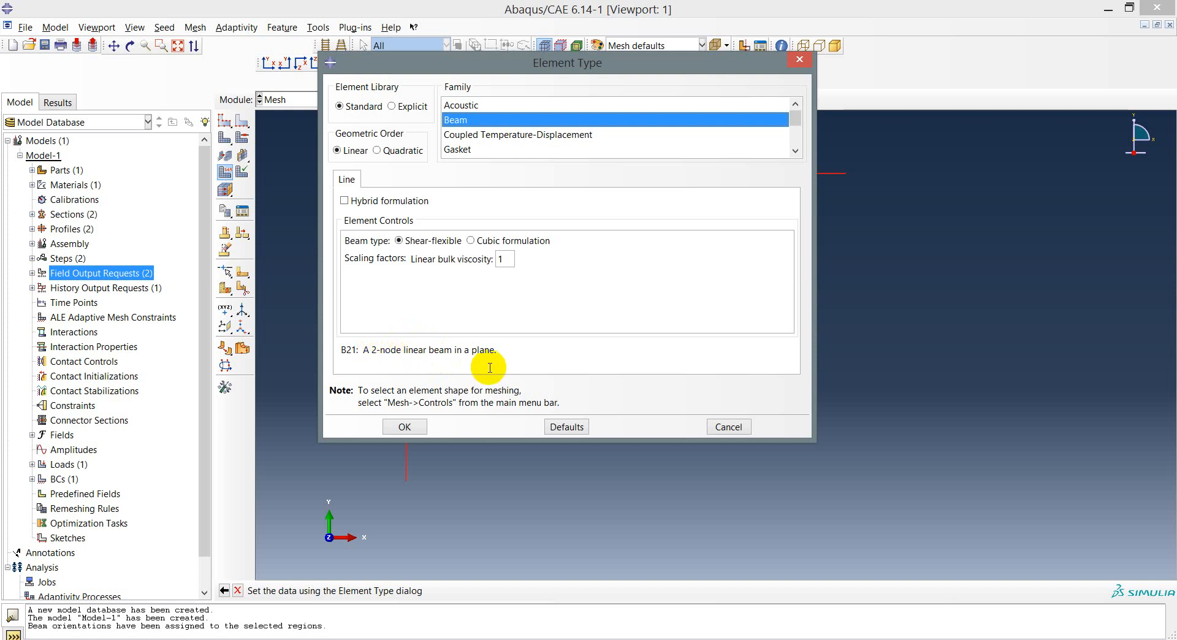
{"action": "left_click", "coordinate": [403, 428]}
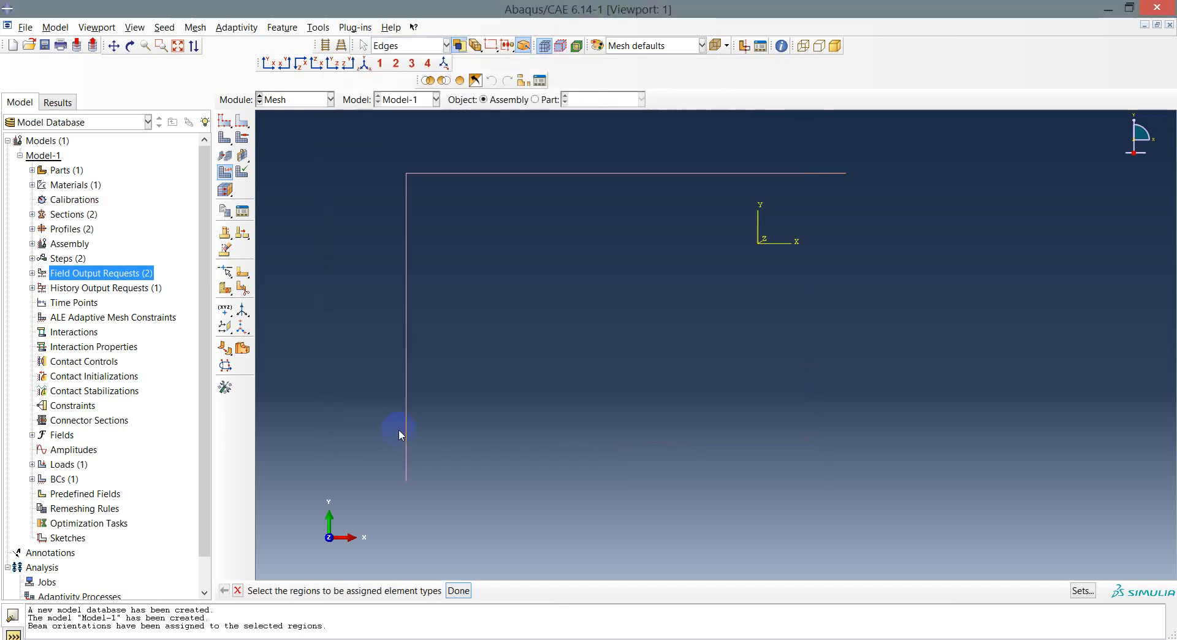
{"action": "left_click", "coordinate": [460, 591]}
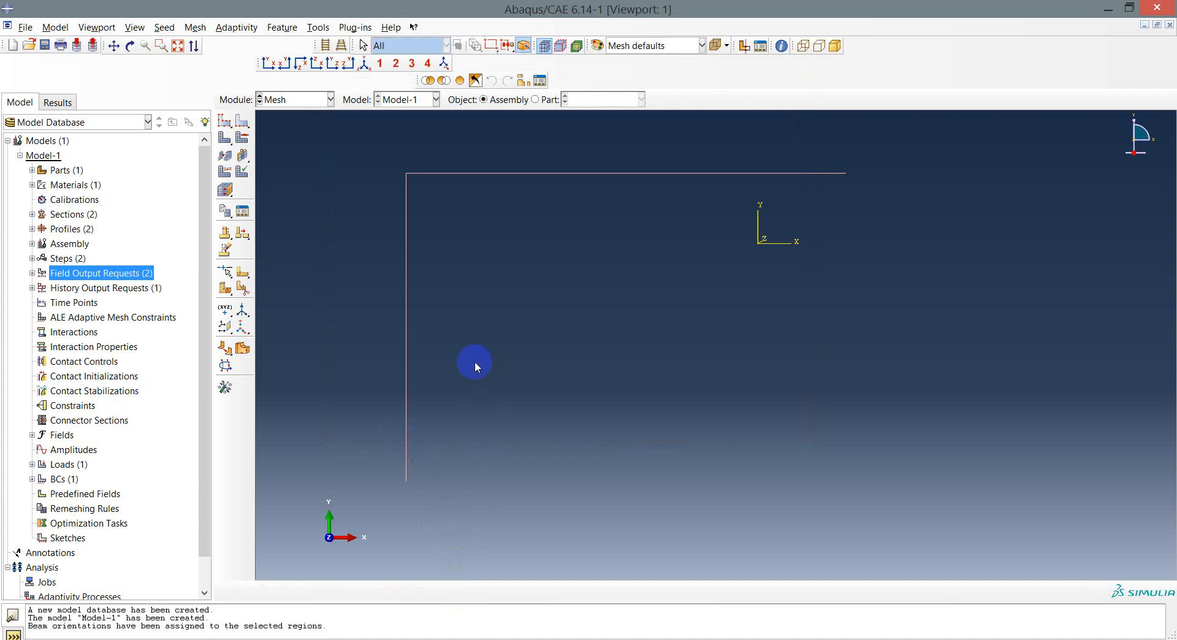
Seed the part instance with an approximate global size of 0.5.
{"action": "left_click", "coordinate": [225, 120]}
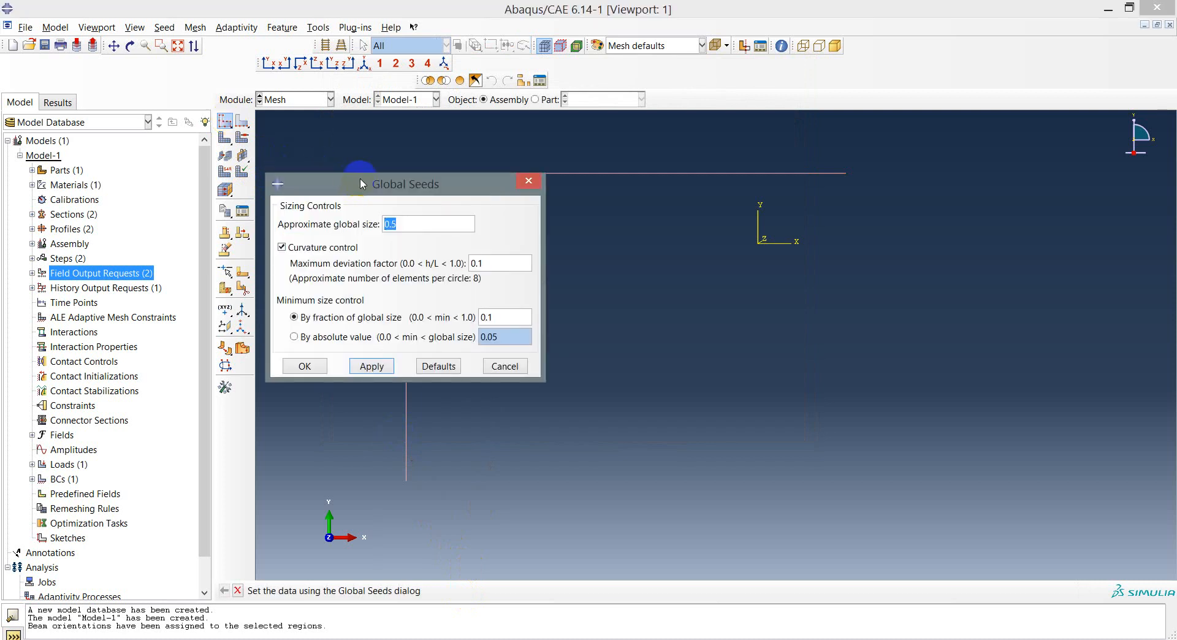
{"action": "left_click_drag", "start_coordinate": [361, 183], "coordinate": [676, 294]}
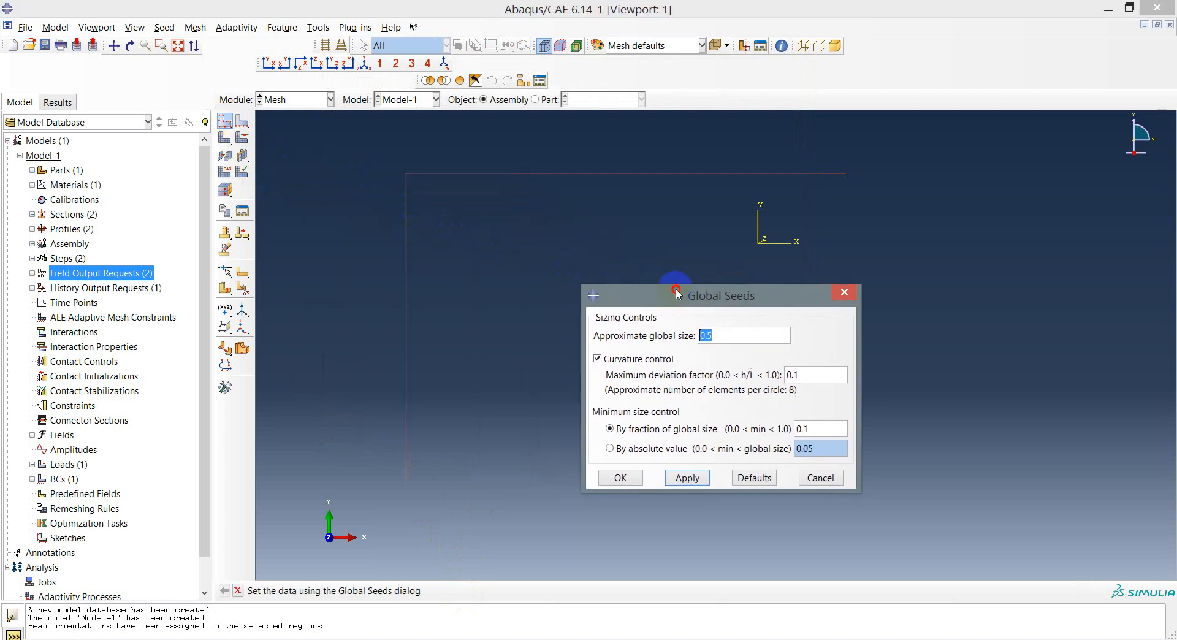
{"action": "left_click", "coordinate": [721, 335]}
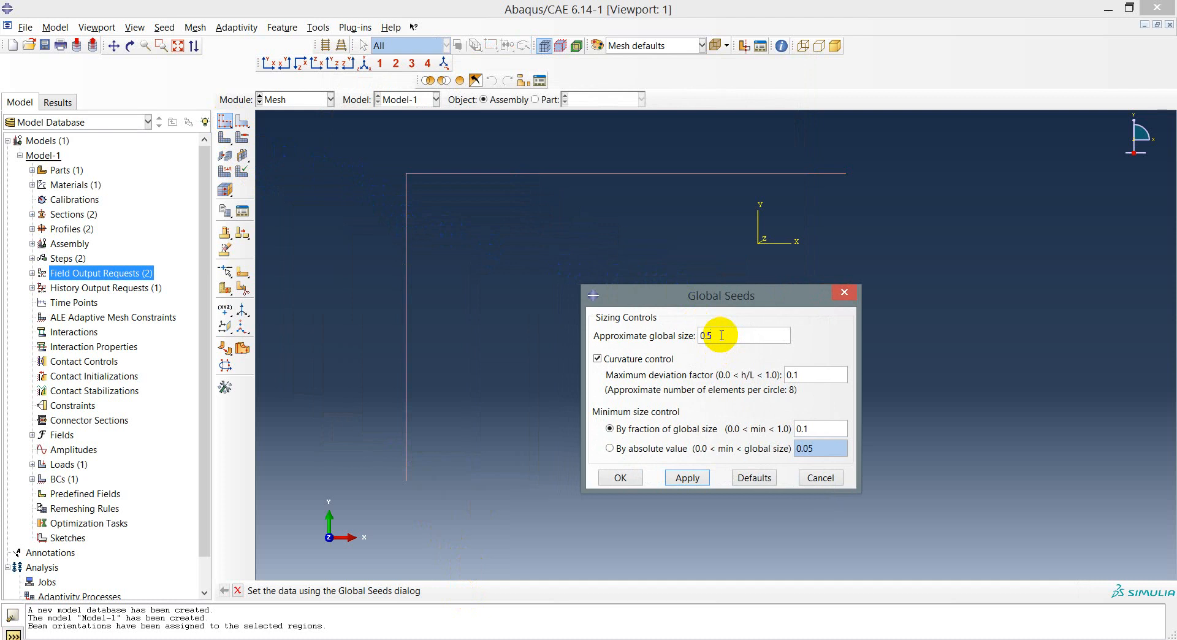
{"action": "left_click", "coordinate": [633, 479]}
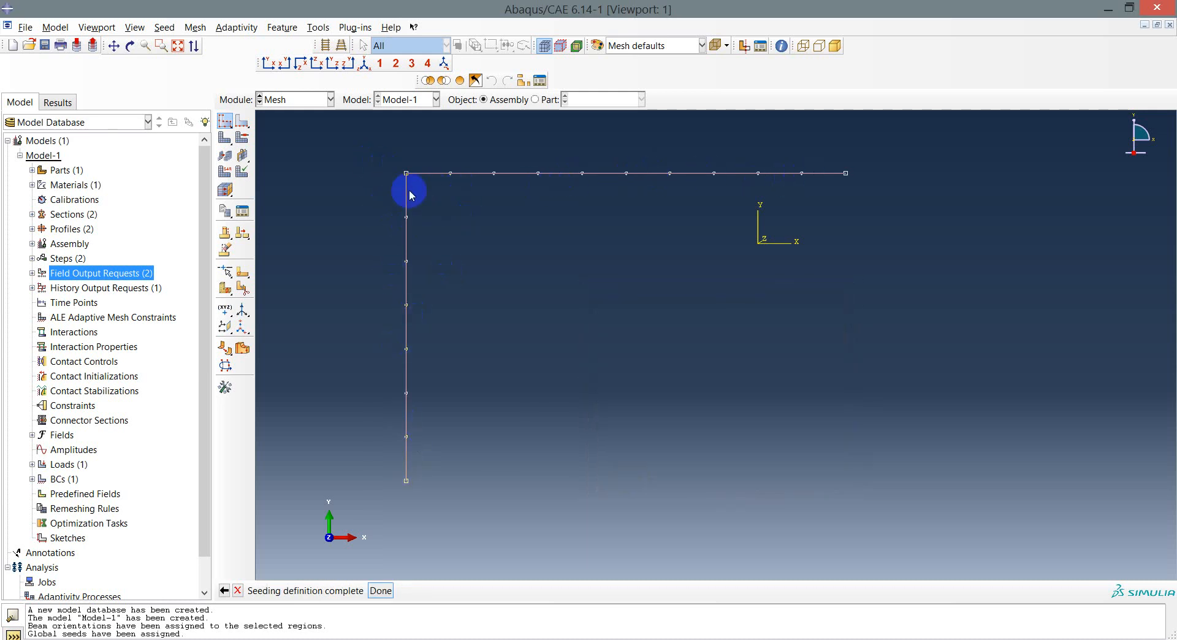
Mesh the seeded frame part instance.
{"action": "left_click", "coordinate": [225, 140]}
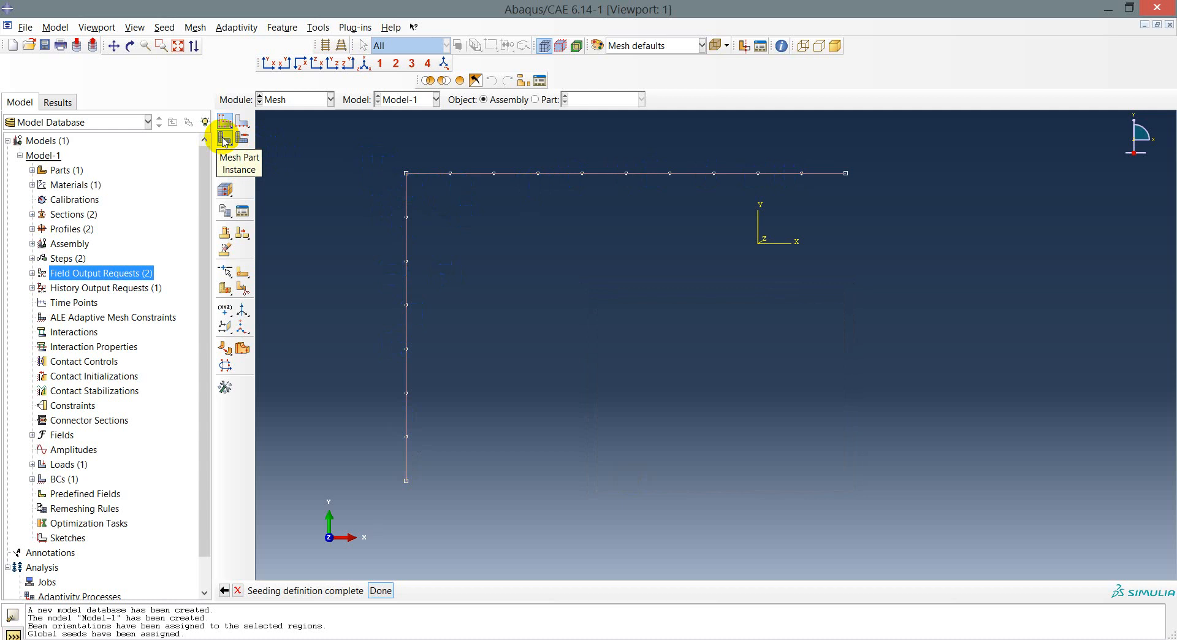
{"action": "left_click", "coordinate": [224, 140]}
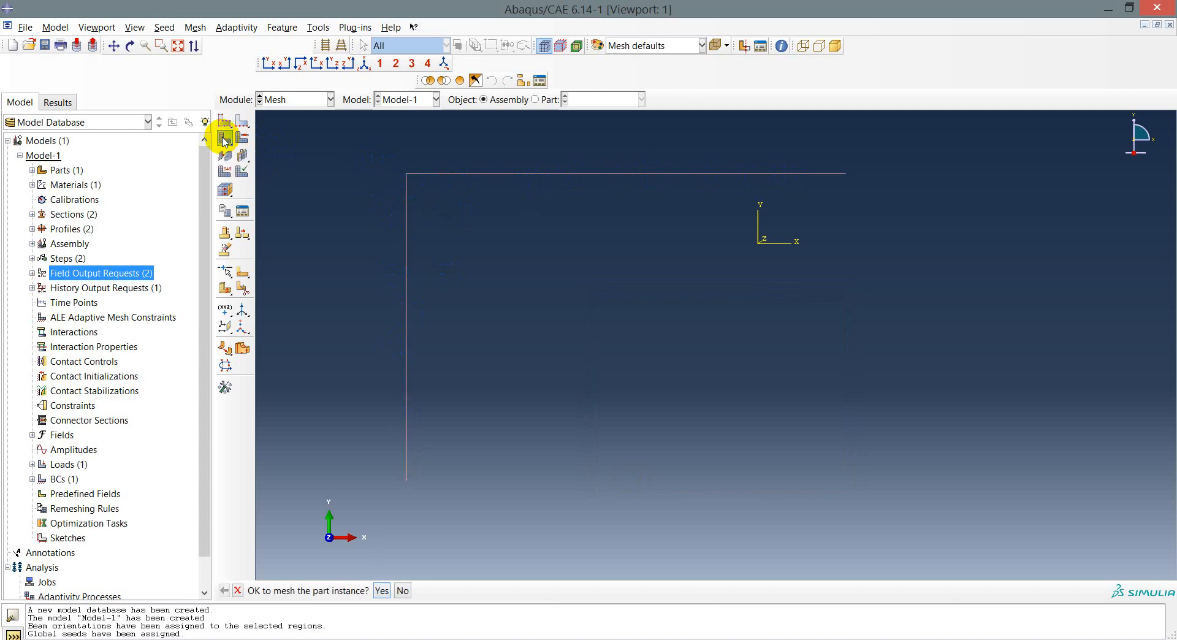
{"action": "left_click", "coordinate": [382, 591]}
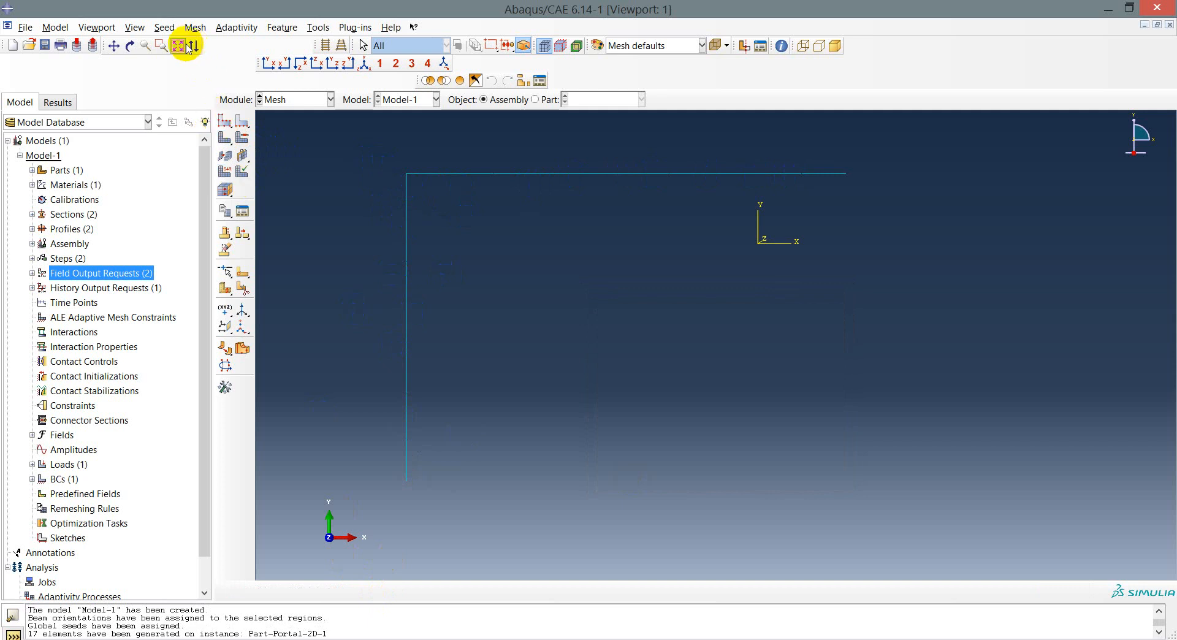
Turn on node labels and element labels for the mesh in the assembly display options.
{"action": "left_click", "coordinate": [136, 29]}
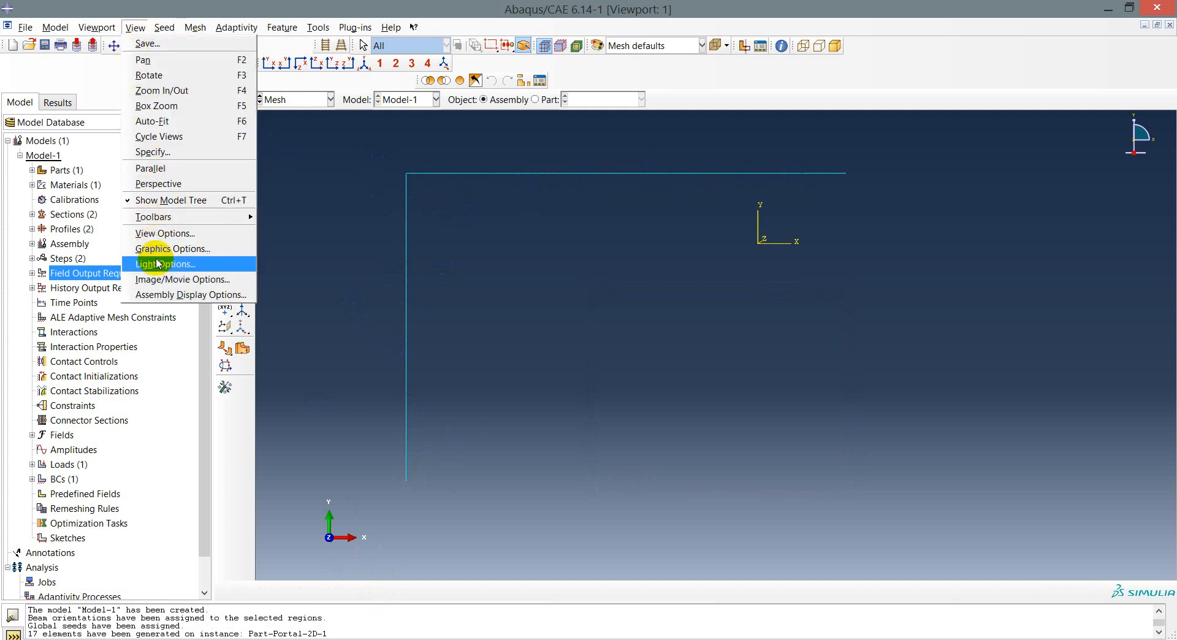
{"action": "left_click", "coordinate": [172, 296]}
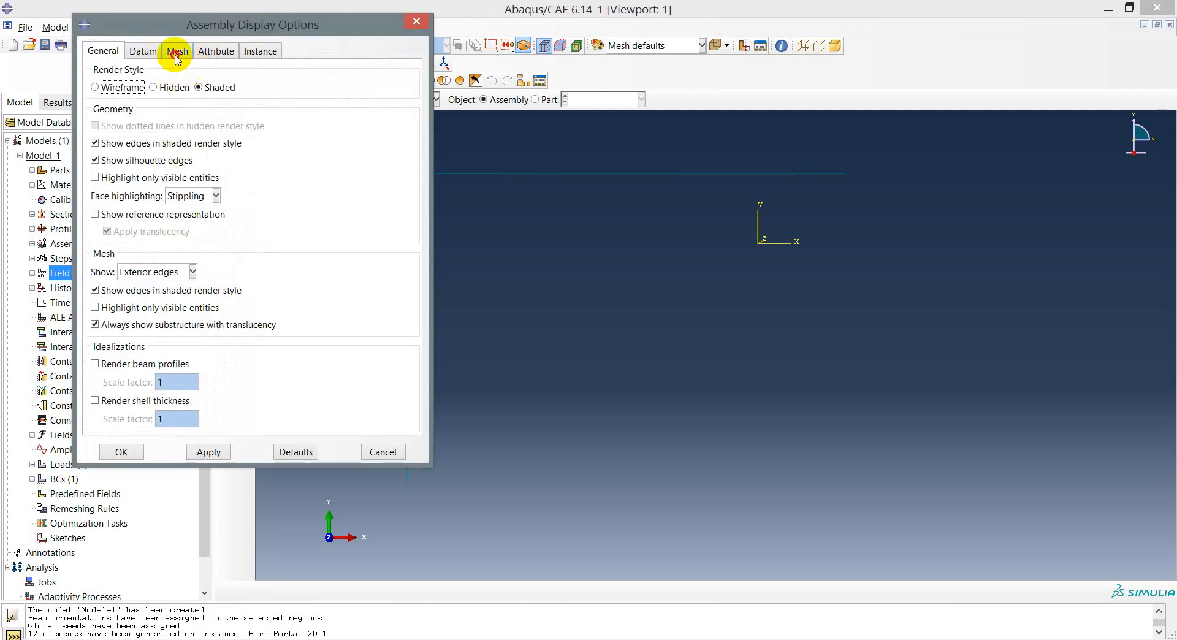
{"action": "left_click", "coordinate": [176, 54]}
{"action": "left_click", "coordinate": [92, 176]}
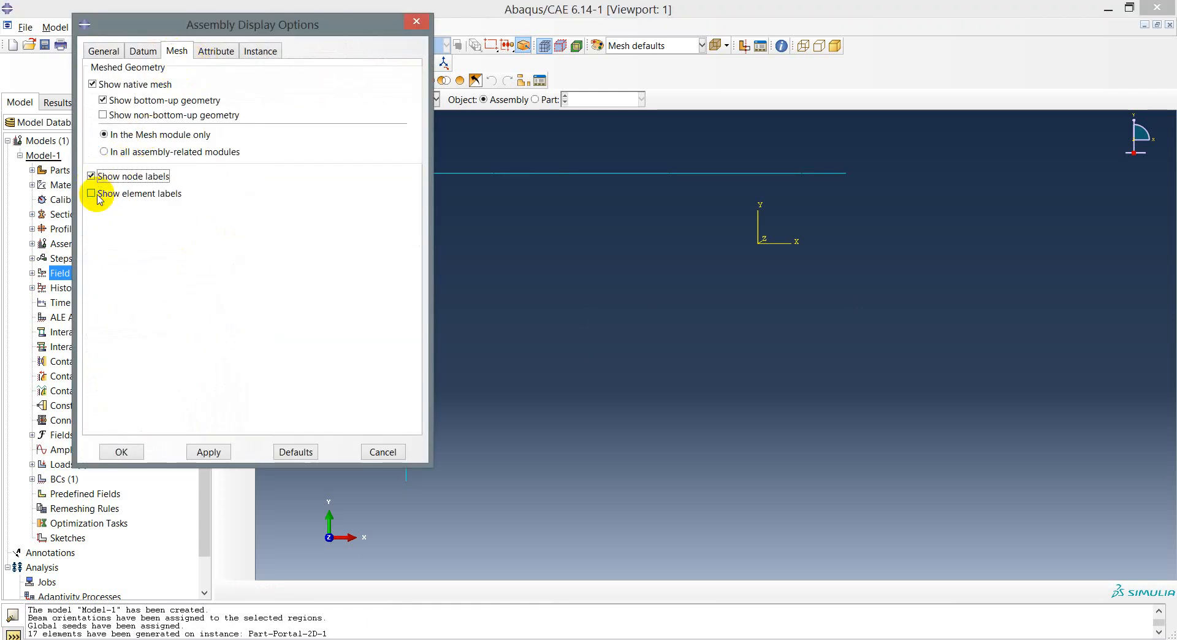
{"action": "left_click", "coordinate": [91, 193]}
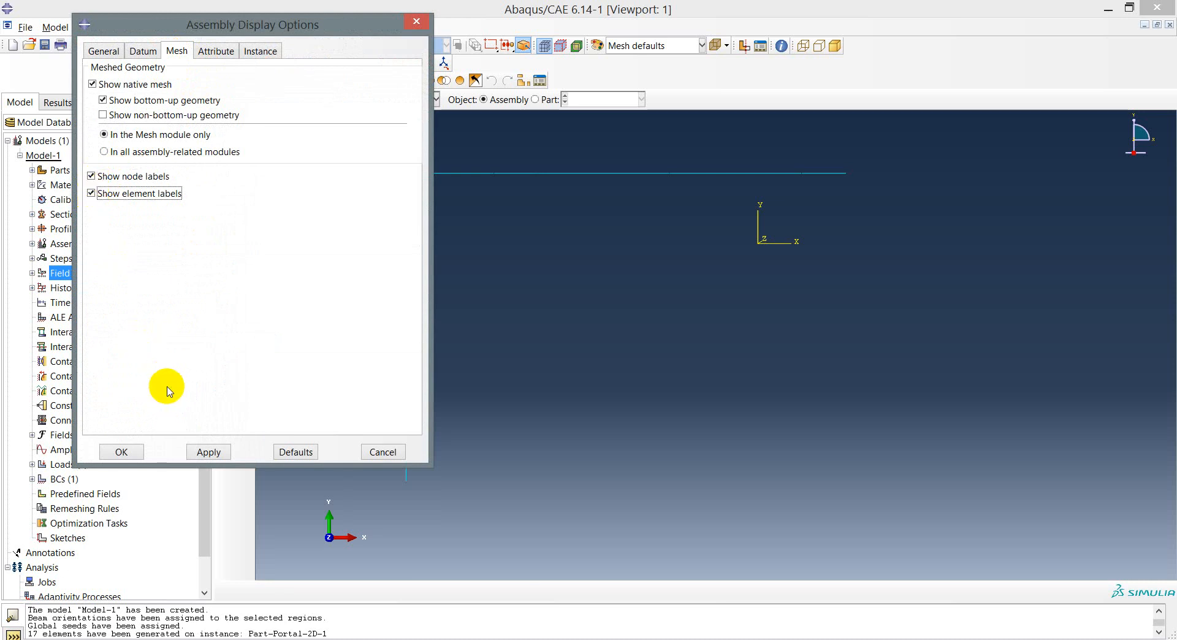
{"action": "left_click", "coordinate": [121, 452]}
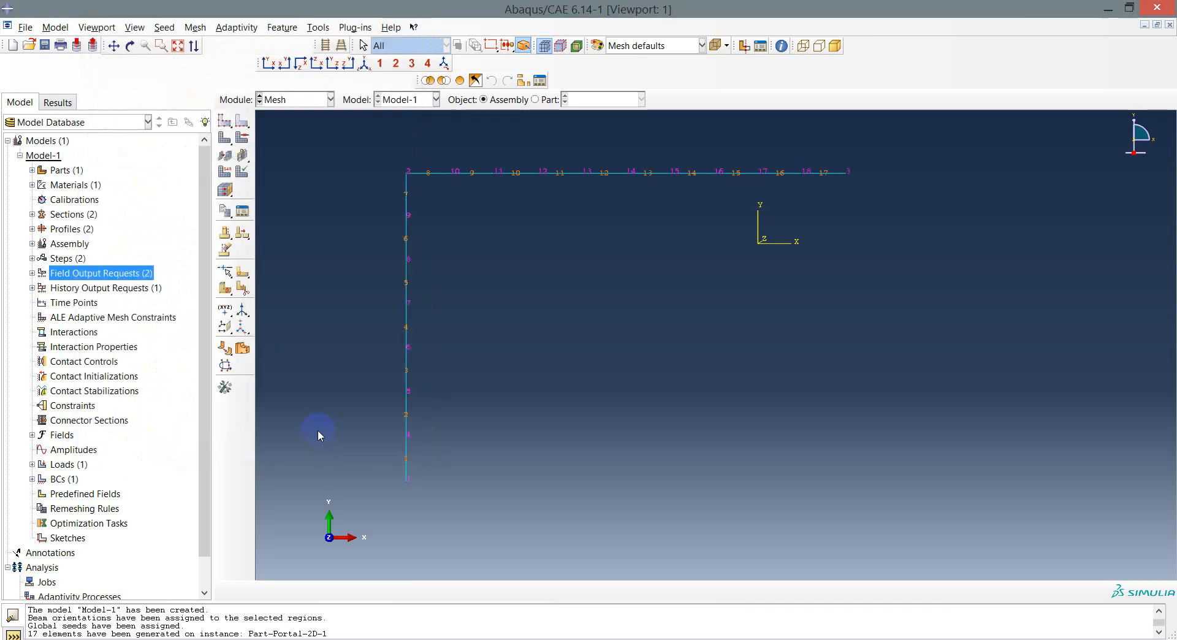
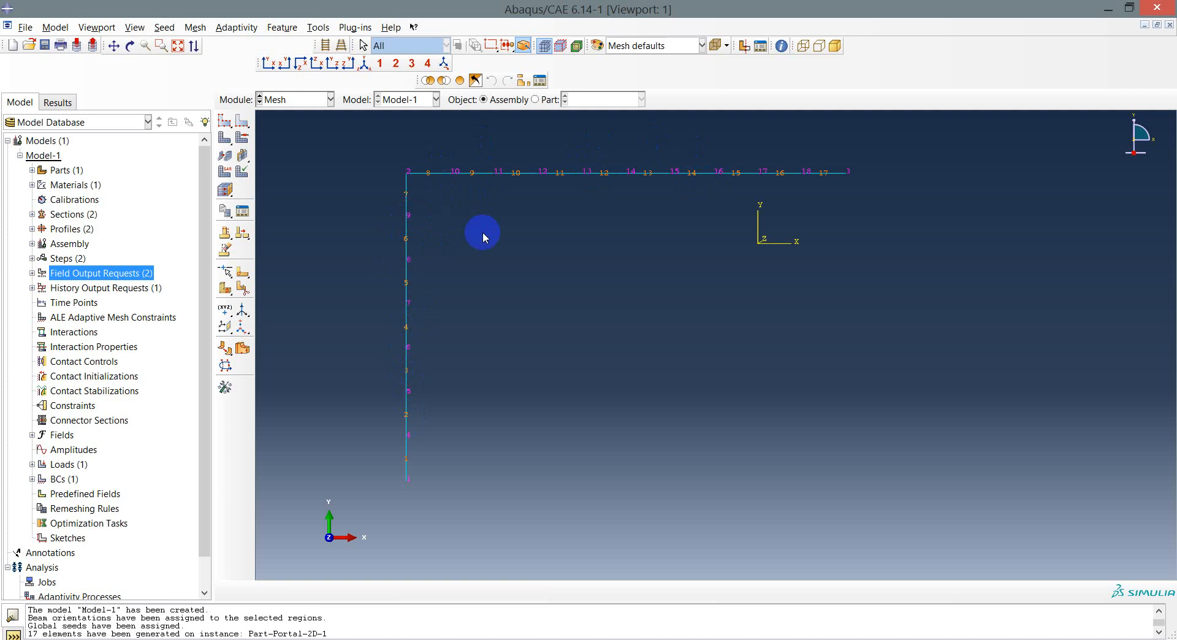
In the Job module, create a full analysis job named Job-latihan-portal2D for Model-1 with the default settings.
{"action": "left_click", "coordinate": [315, 100]}
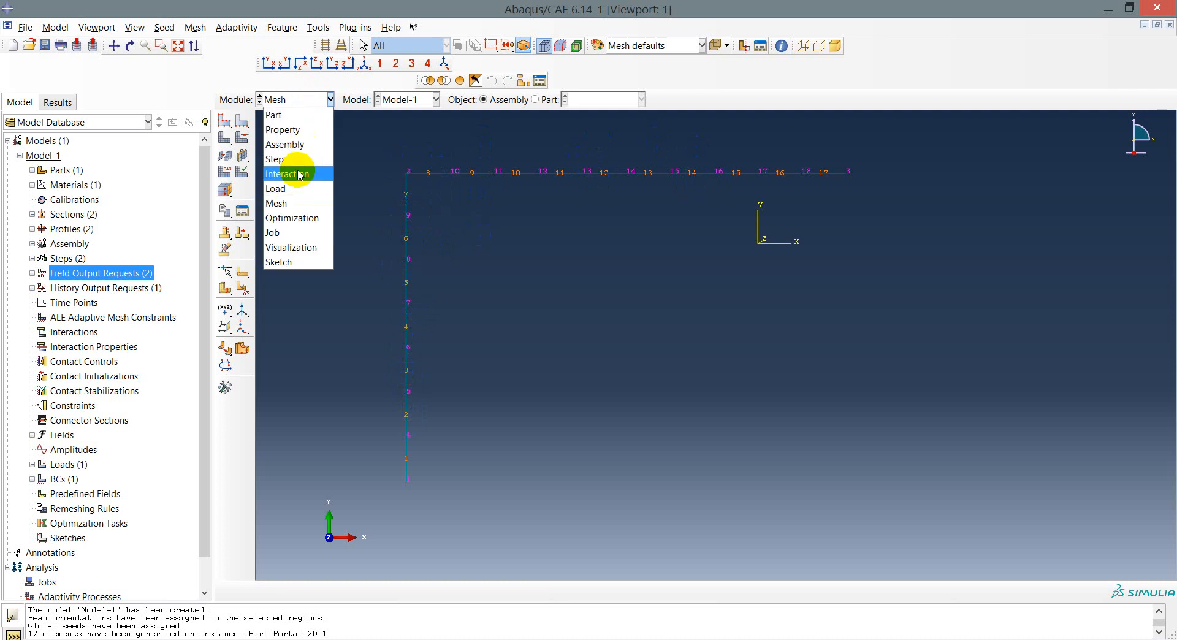
{"action": "left_click", "coordinate": [295, 233]}
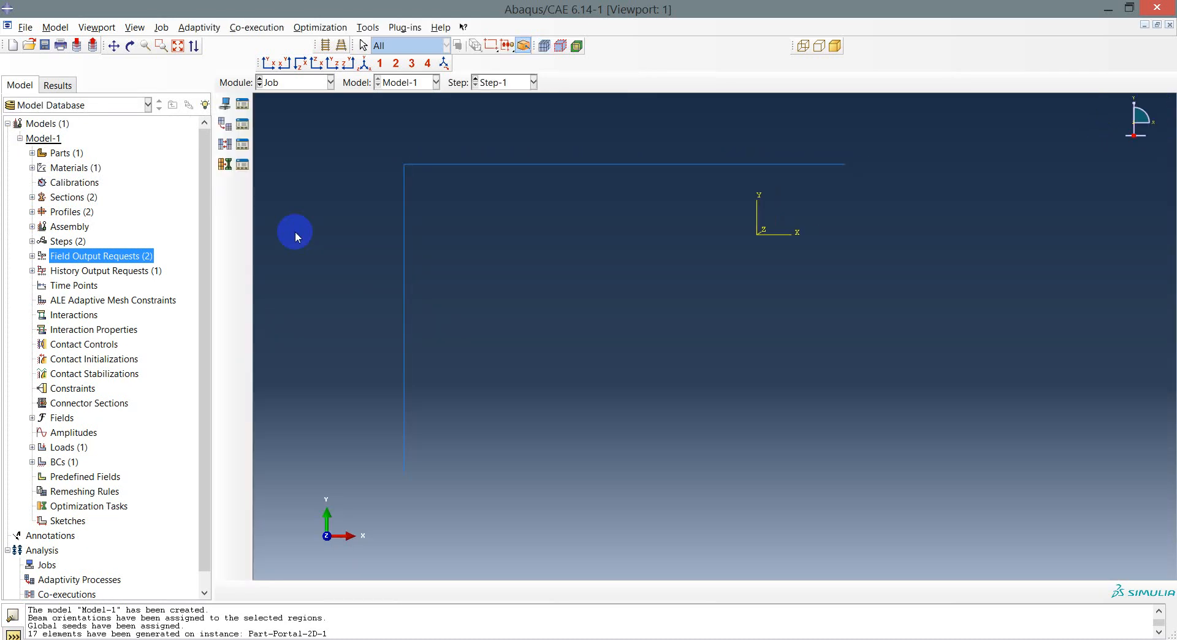
{"action": "left_click", "coordinate": [227, 105]}
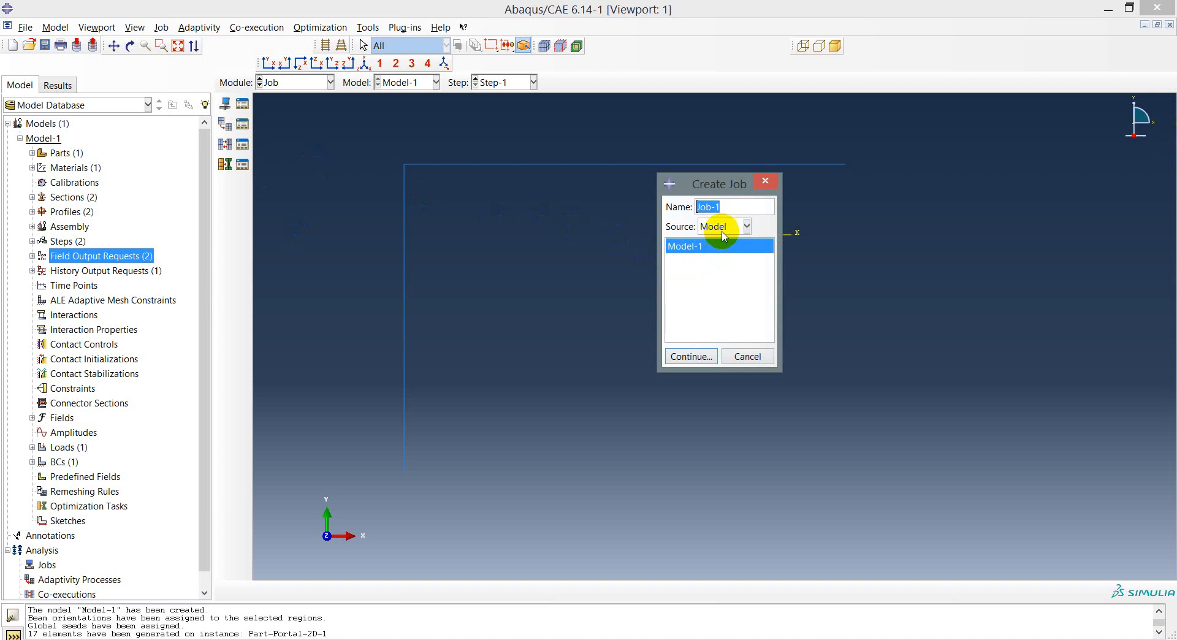
{"action": "left_click", "coordinate": [725, 206]}
{"action": "key", "text": "BackSpace"}
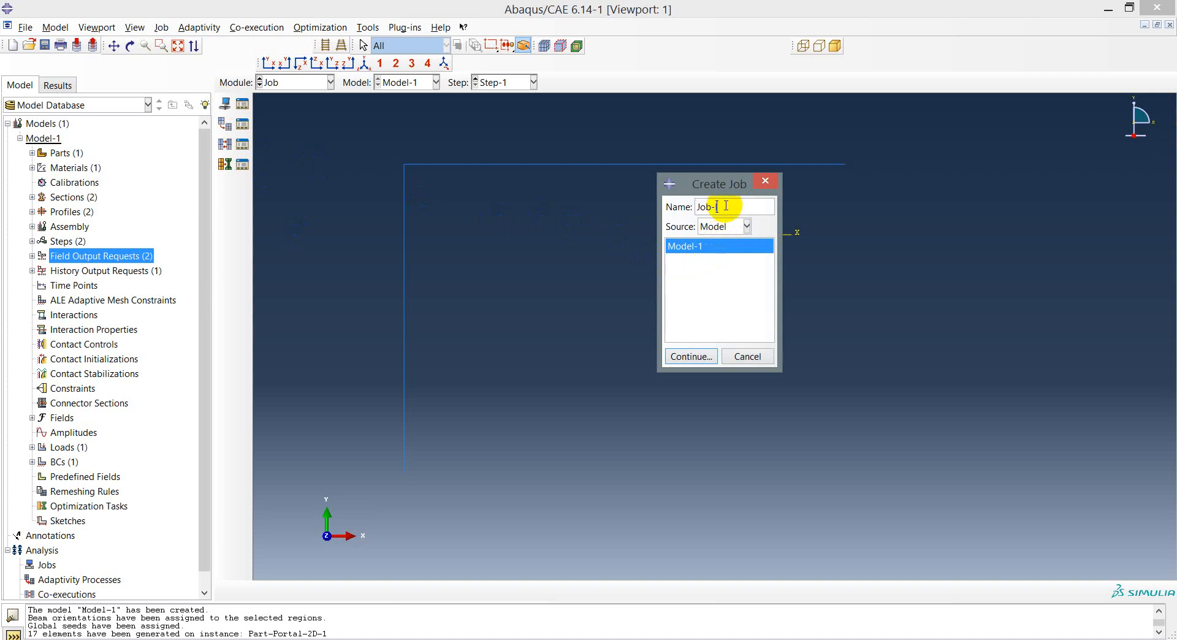
{"action": "type", "text": "latihan"}
{"action": "type", "text": "-portata"}
{"action": "key", "text": "BackSpace"}
{"action": "key", "text": "BackSpace"}
{"action": "type", "text": "l2D"}
{"action": "left_click", "coordinate": [690, 356]}
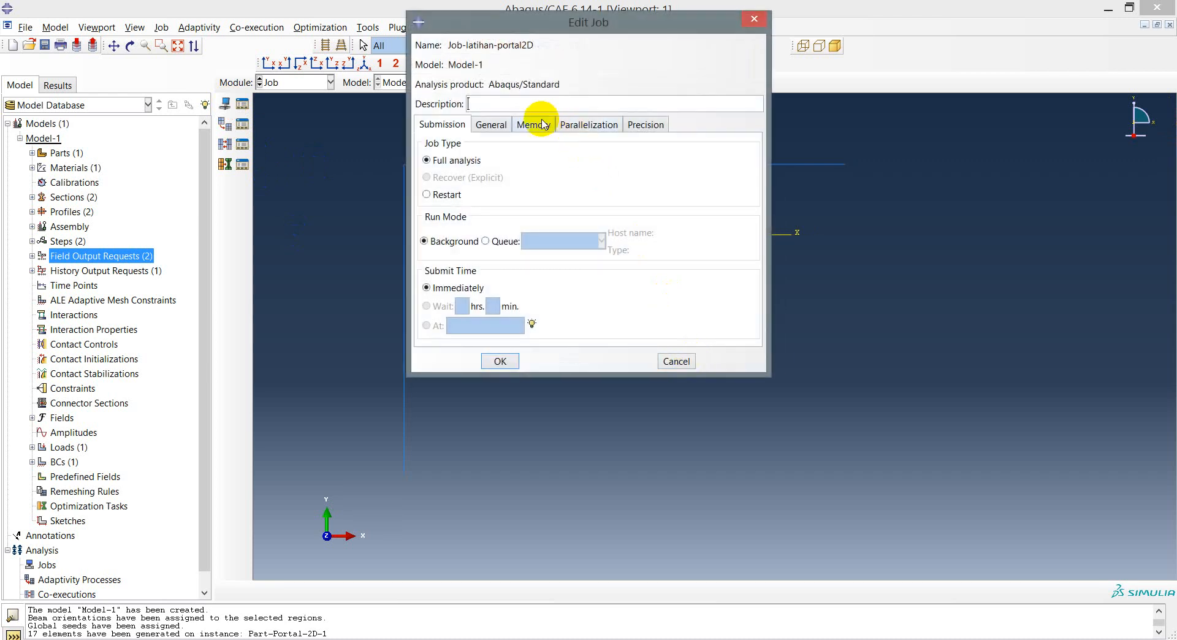
{"action": "left_click", "coordinate": [502, 362]}
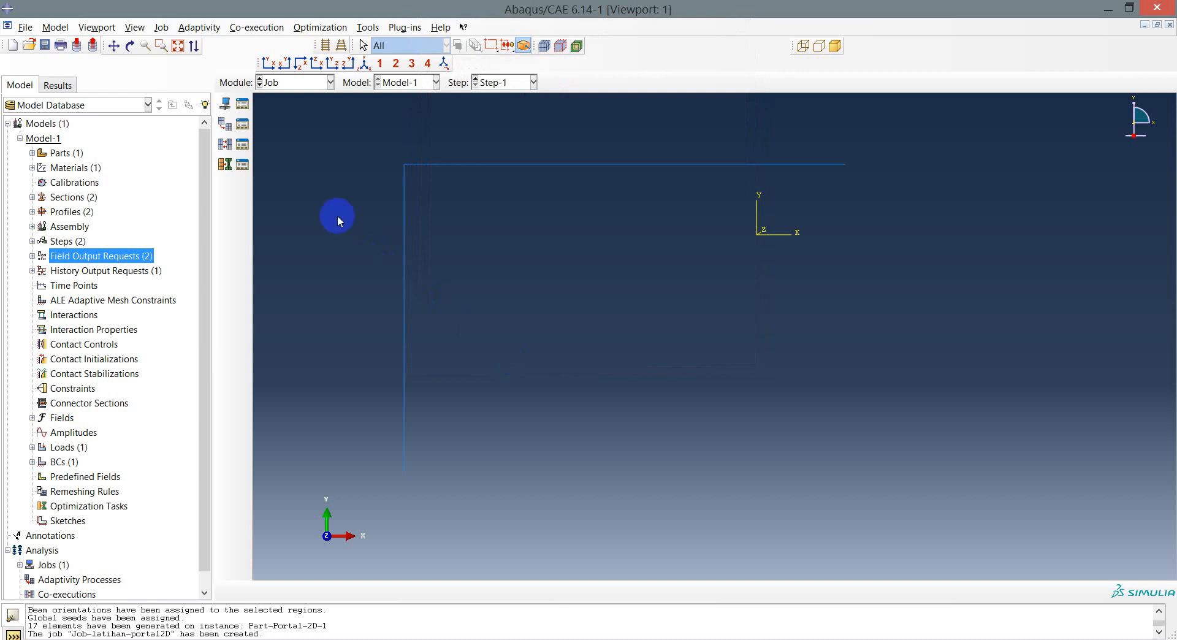
Submit the job Job-latihan-portal2D for analysis.
{"action": "left_click", "coordinate": [242, 104]}
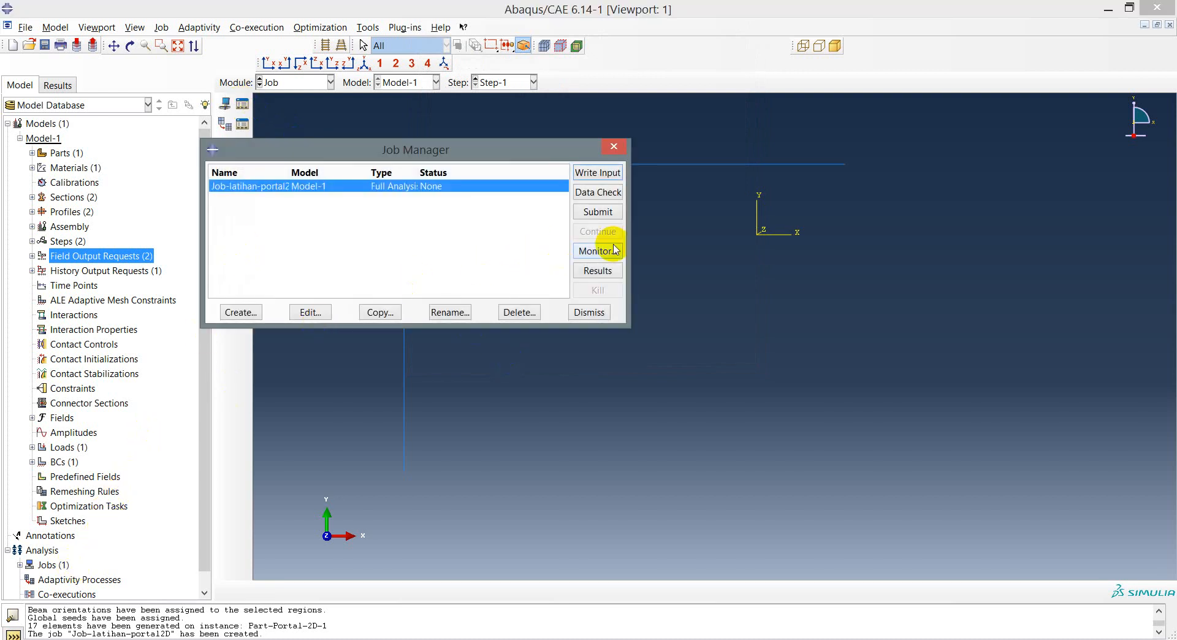
{"action": "left_click", "coordinate": [611, 215]}
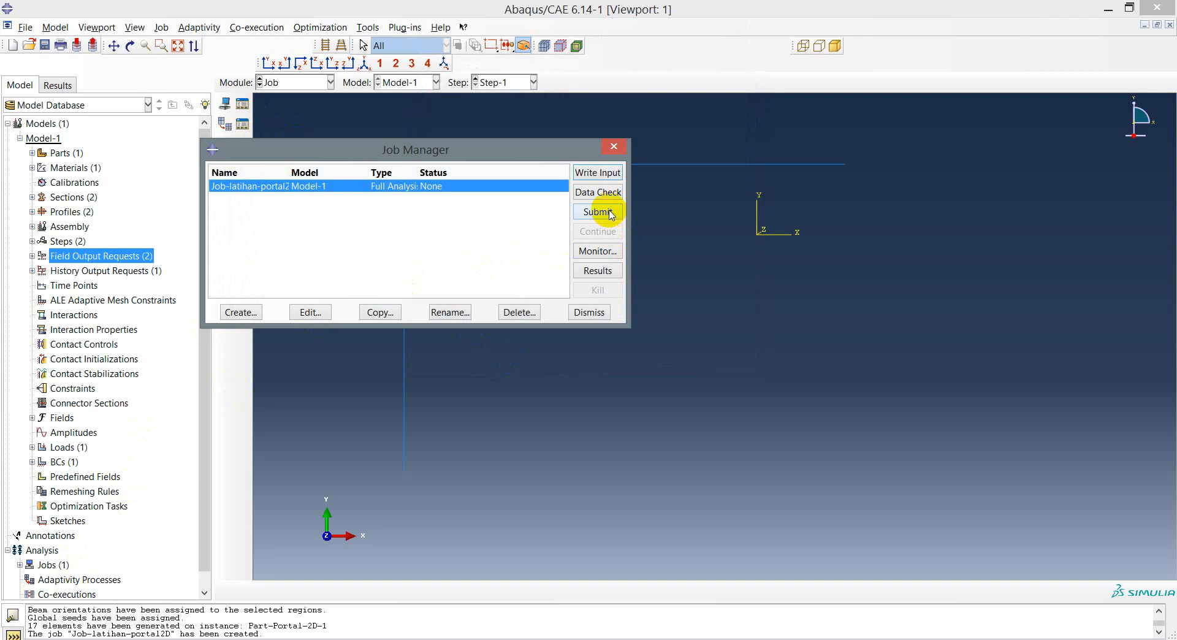
Run the portal frame job to completion and plot its results as contours on the deformed shape.
{"action": "left_click", "coordinate": [610, 213]}
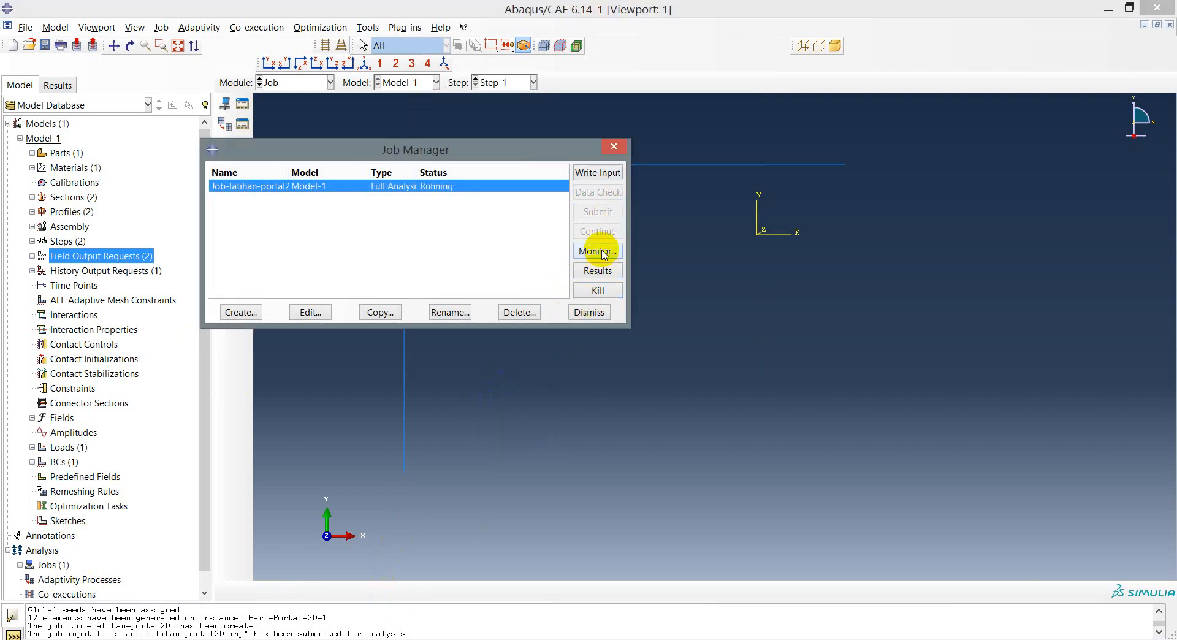
{"action": "left_click", "coordinate": [481, 362]}
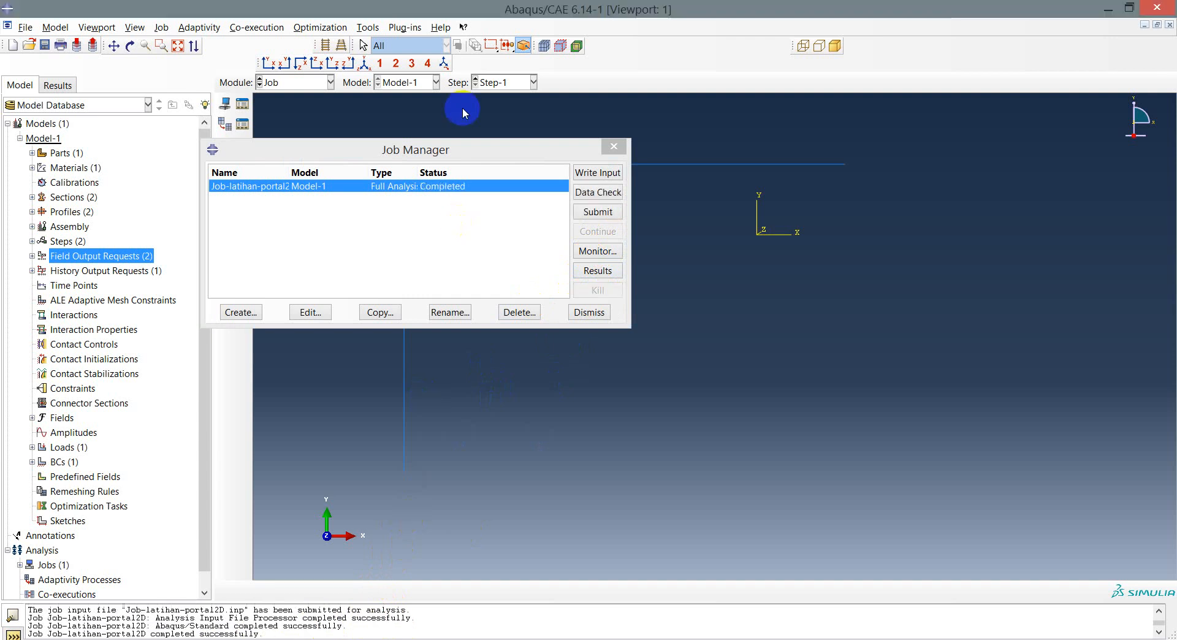
{"action": "left_click", "coordinate": [600, 271]}
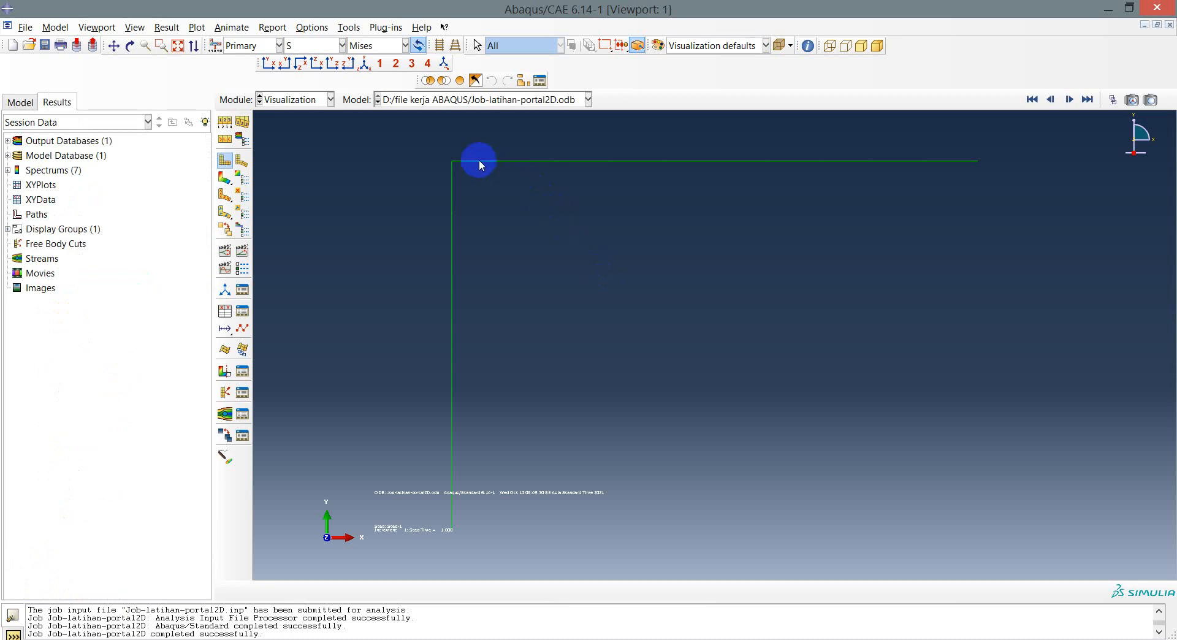
{"action": "left_click", "coordinate": [224, 180]}
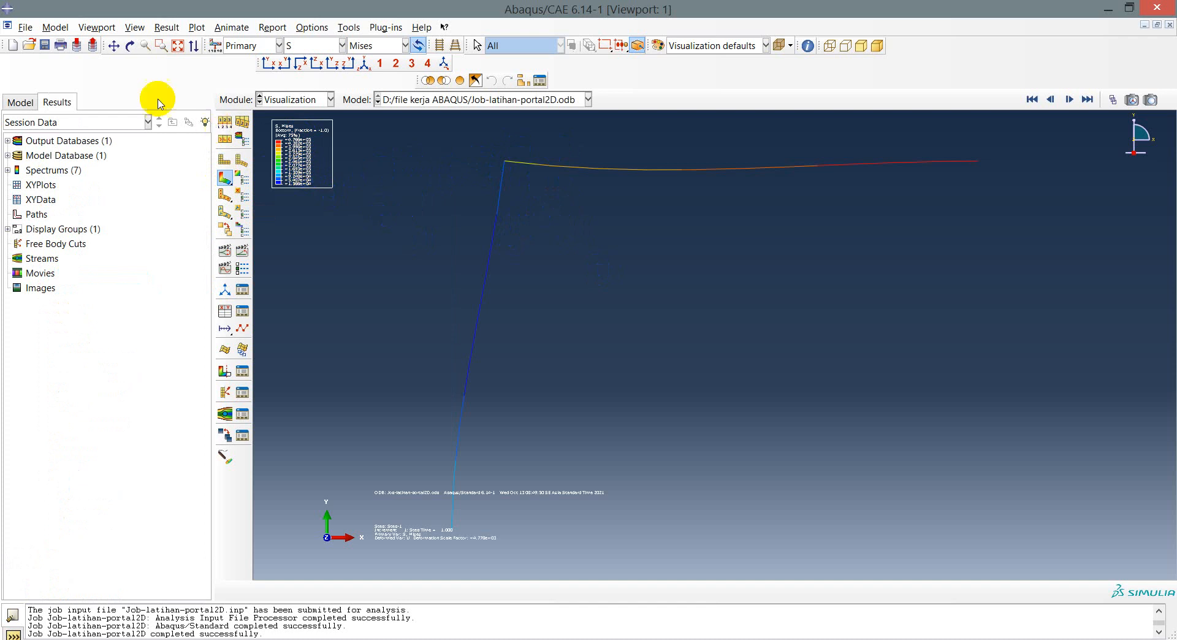
Set the viewport legend font size to 12 points in the viewport annotation options.
{"action": "left_click", "coordinate": [96, 28]}
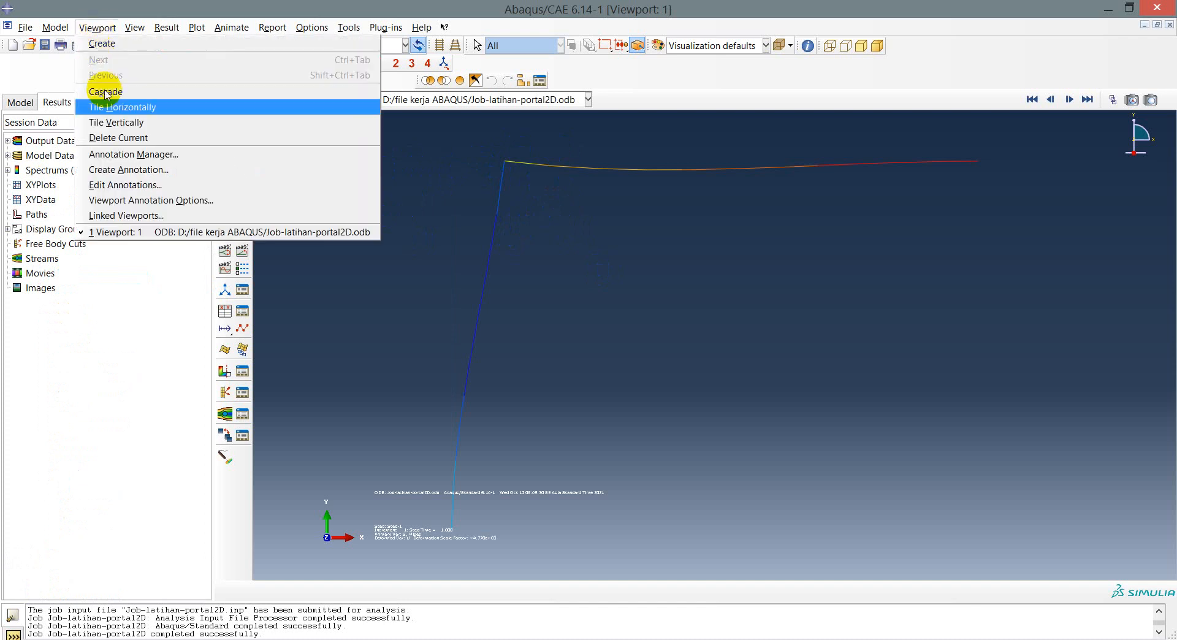
{"action": "left_click", "coordinate": [140, 201]}
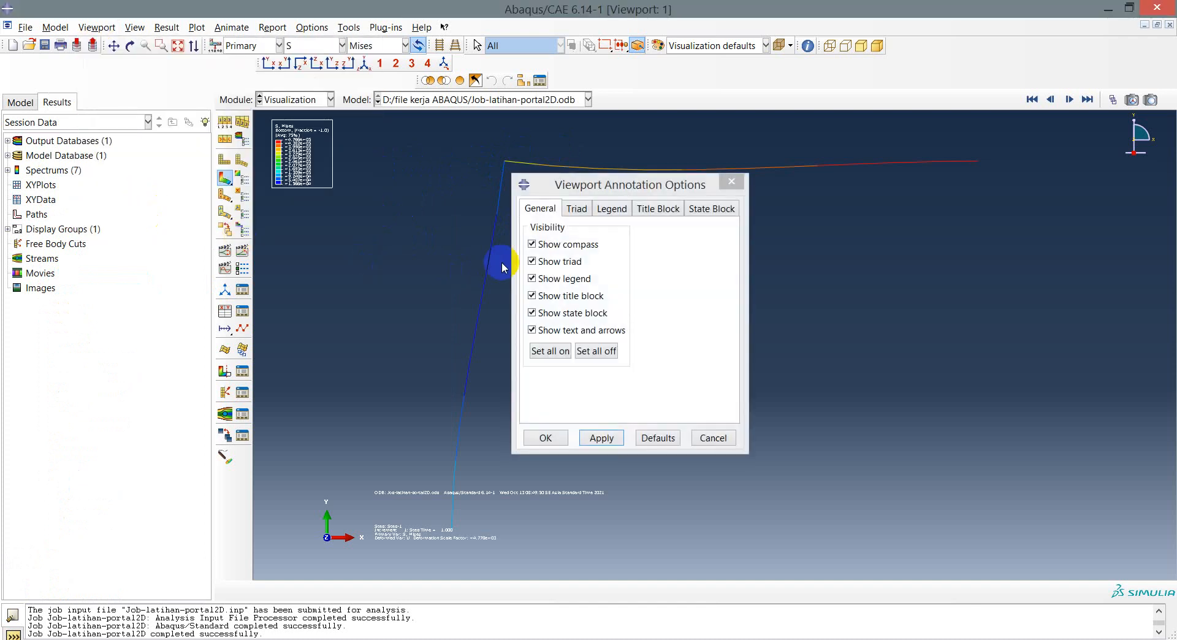
{"action": "left_click", "coordinate": [607, 211]}
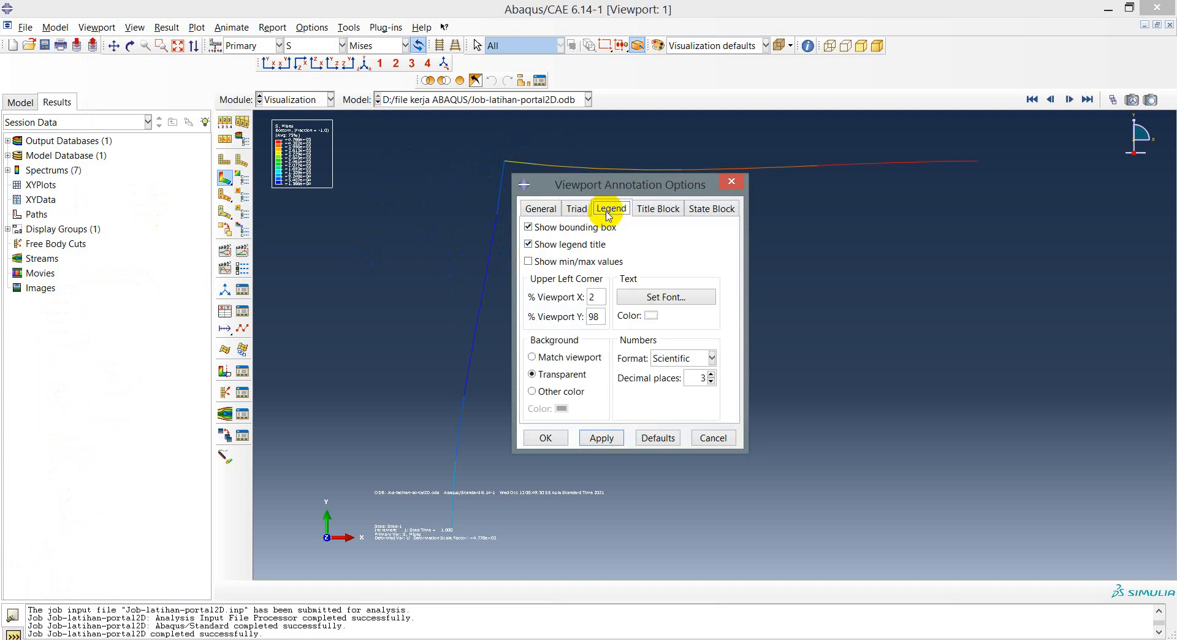
{"action": "left_click", "coordinate": [651, 302]}
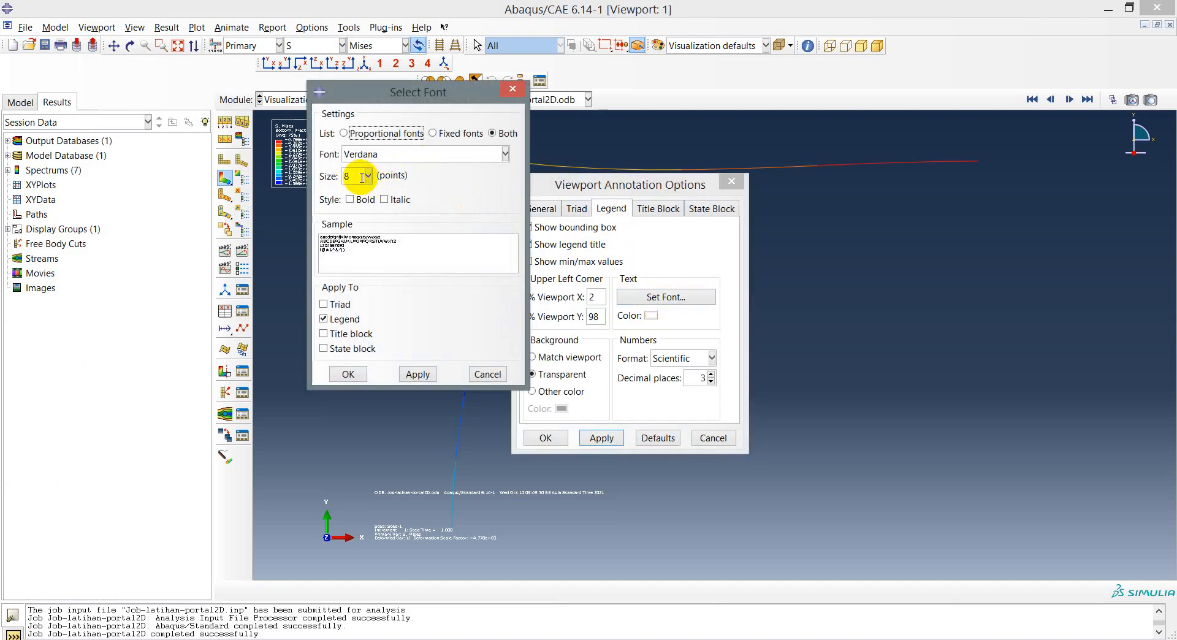
{"action": "left_click", "coordinate": [367, 176]}
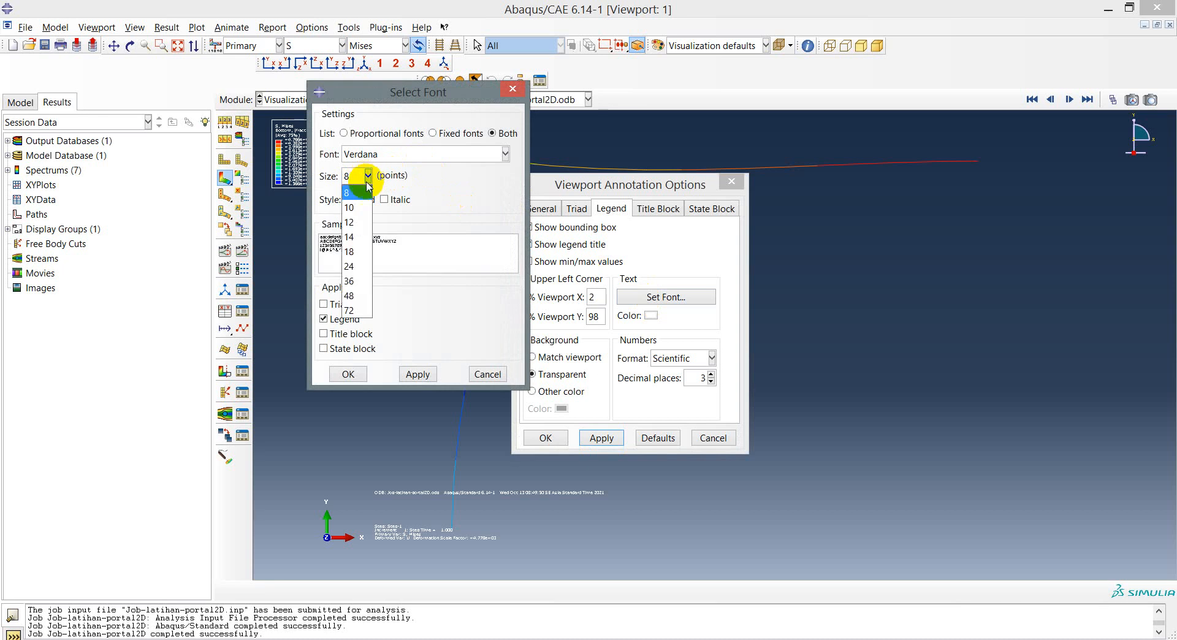
{"action": "left_click", "coordinate": [352, 225]}
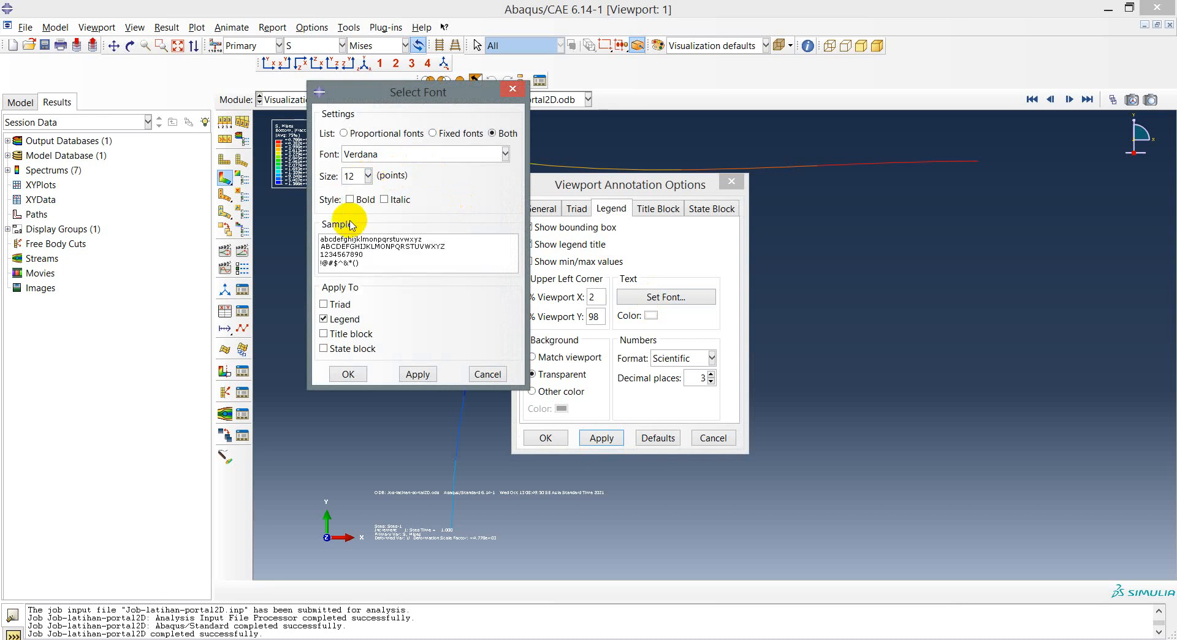
{"action": "left_click", "coordinate": [412, 375]}
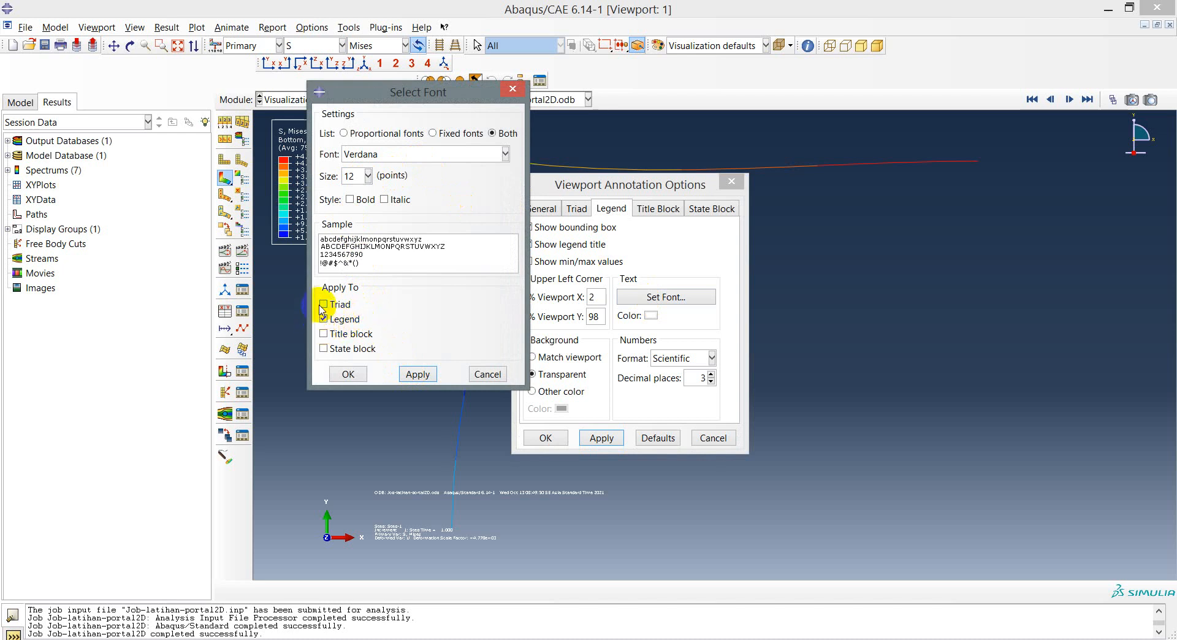
Apply the 12-point Verdana font to the title block as well and accept the annotation options.
{"action": "left_click", "coordinate": [323, 334]}
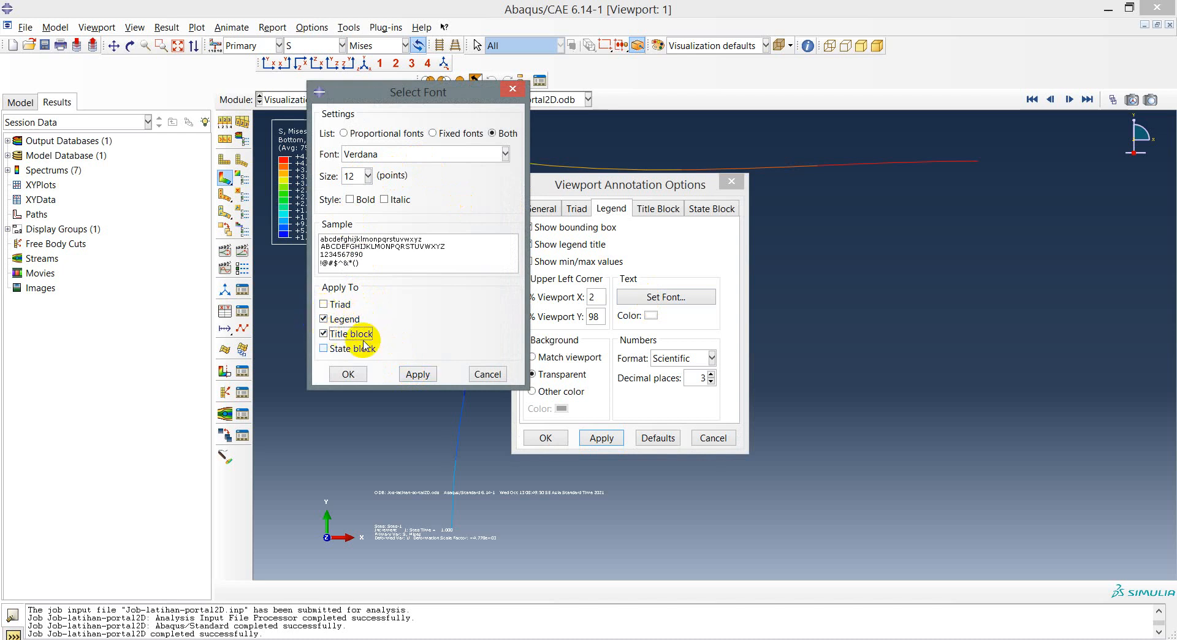
{"action": "left_click", "coordinate": [413, 375]}
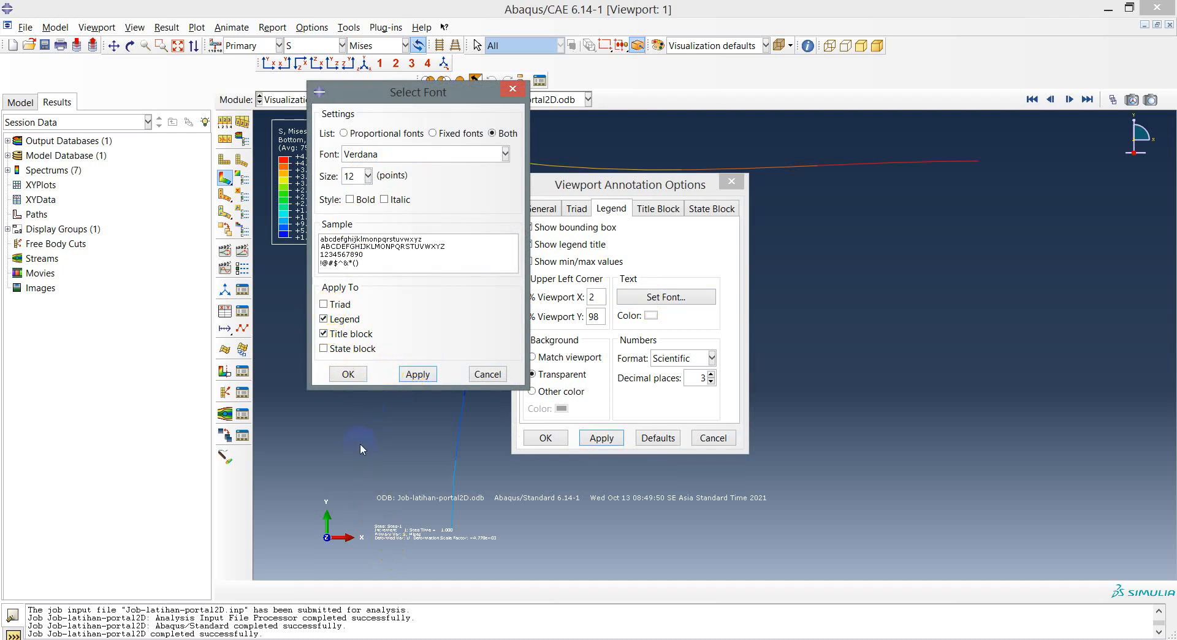
{"action": "left_click", "coordinate": [346, 372]}
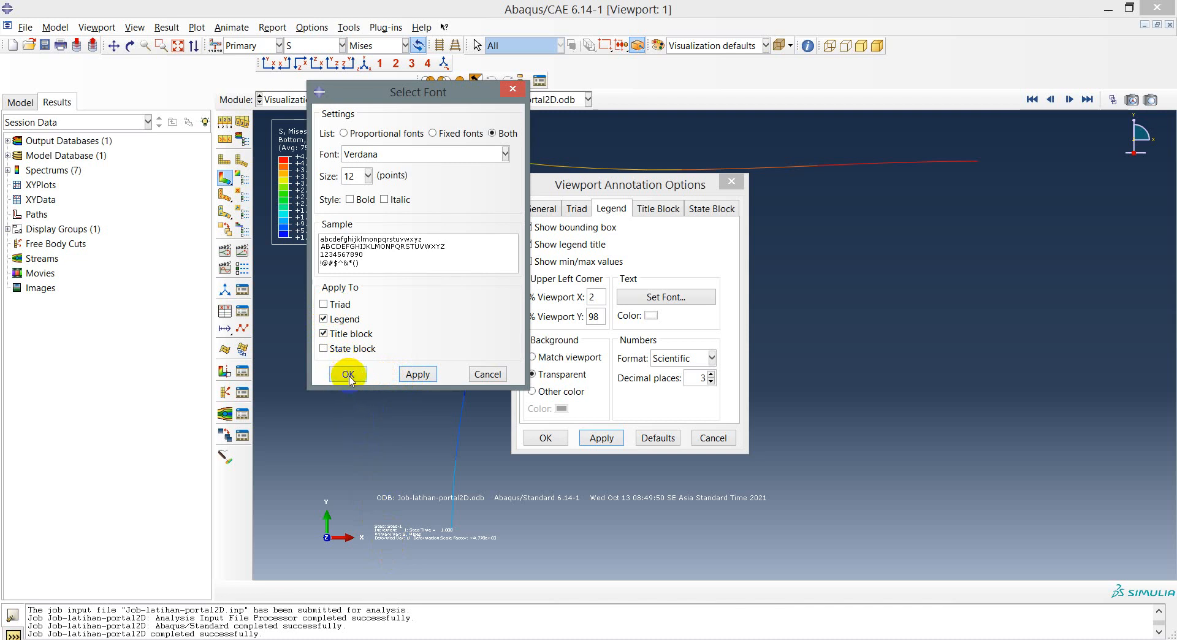
{"action": "left_click", "coordinate": [348, 374]}
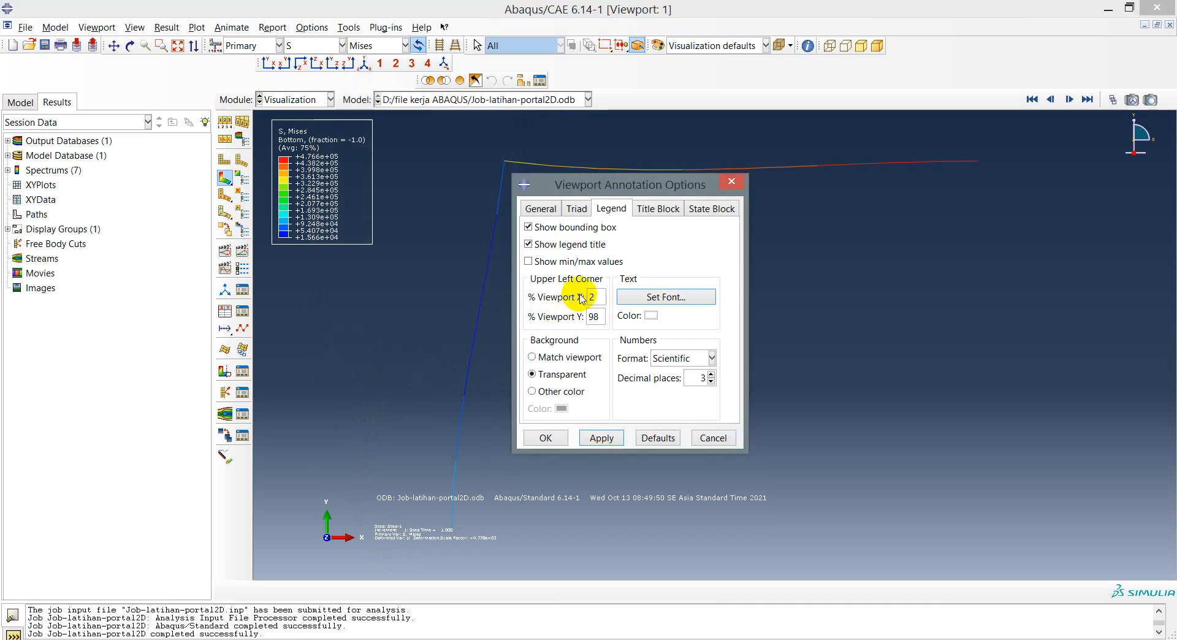
{"action": "left_click", "coordinate": [544, 437]}
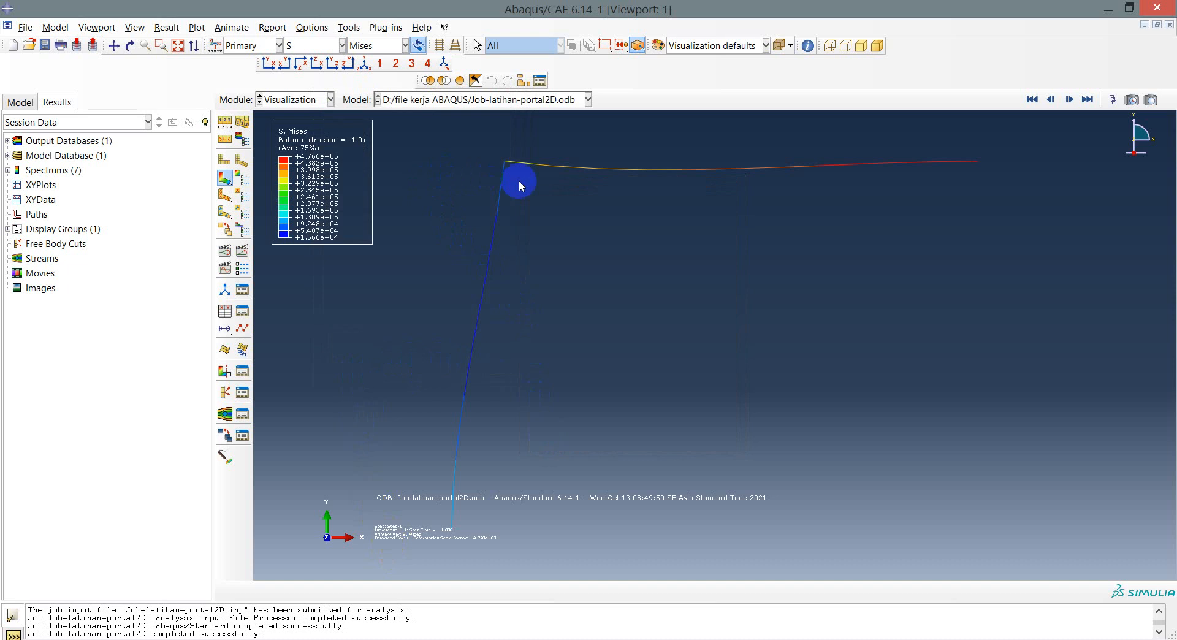
Display the displacement U magnitude as the primary contour variable on the deformed frame.
{"action": "left_click", "coordinate": [305, 47]}
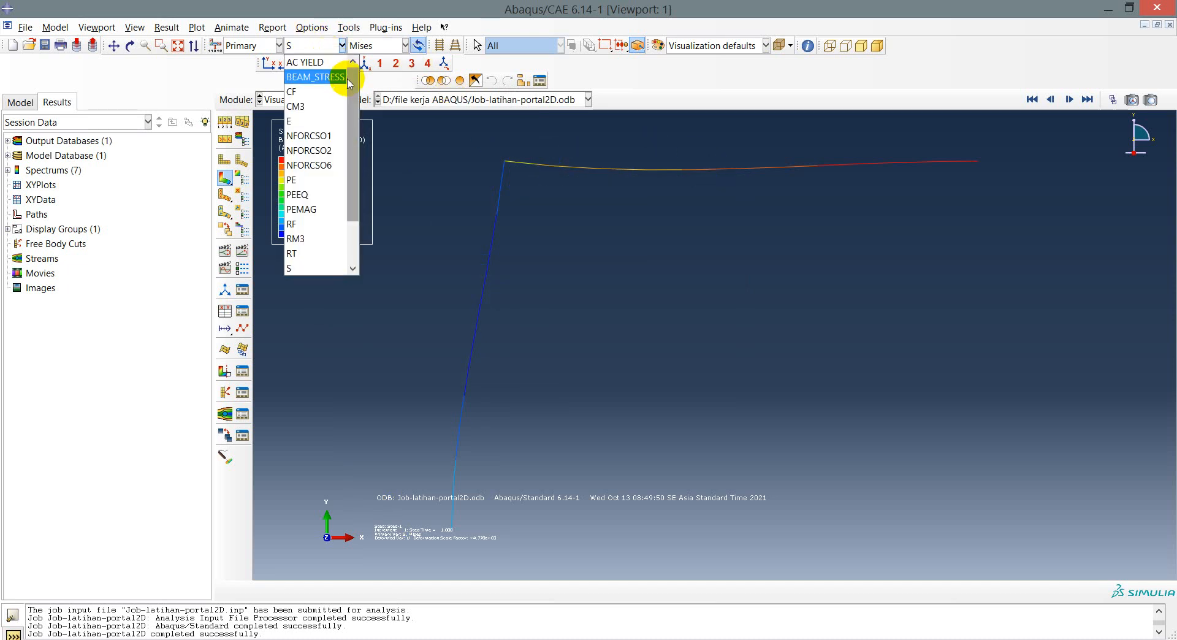
{"action": "left_click_drag", "start_coordinate": [353, 80], "coordinate": [357, 171]}
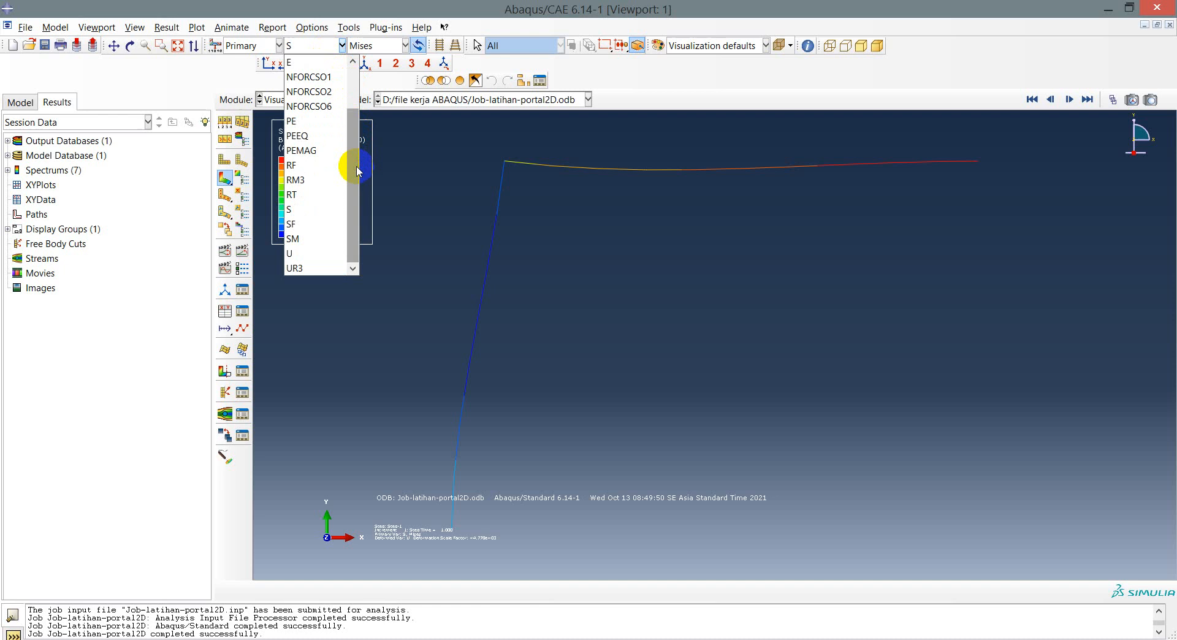
{"action": "left_click", "coordinate": [292, 254]}
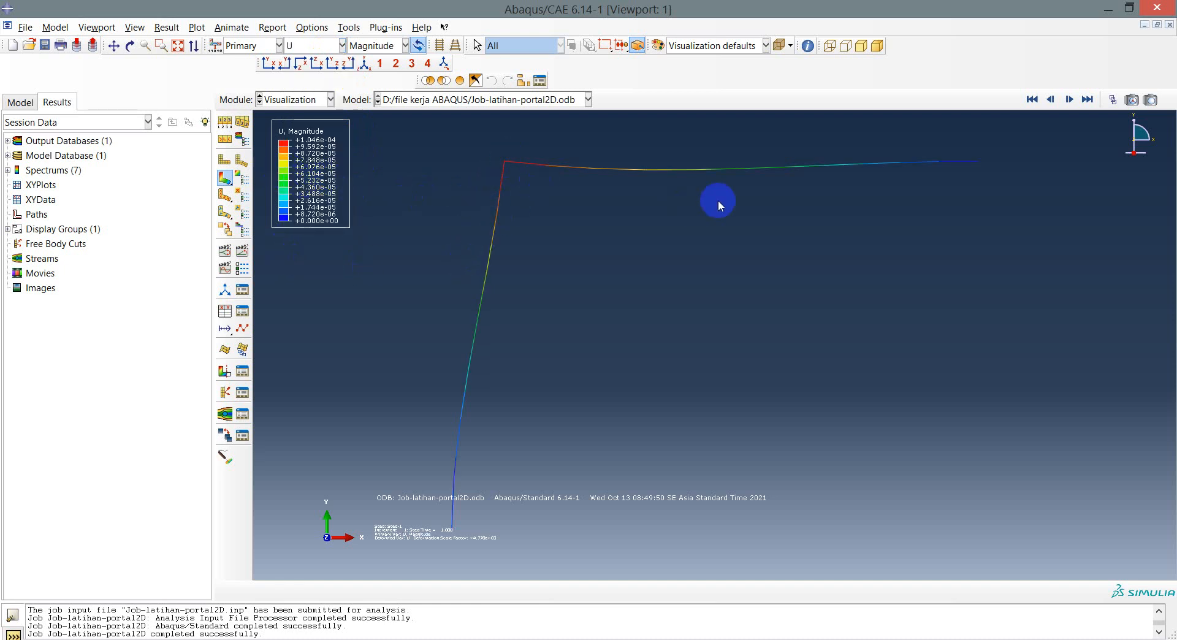
Show the maximum and minimum value locations on the contour plot and briefly animate the deformation by scale factor.
{"action": "left_click", "coordinate": [242, 179]}
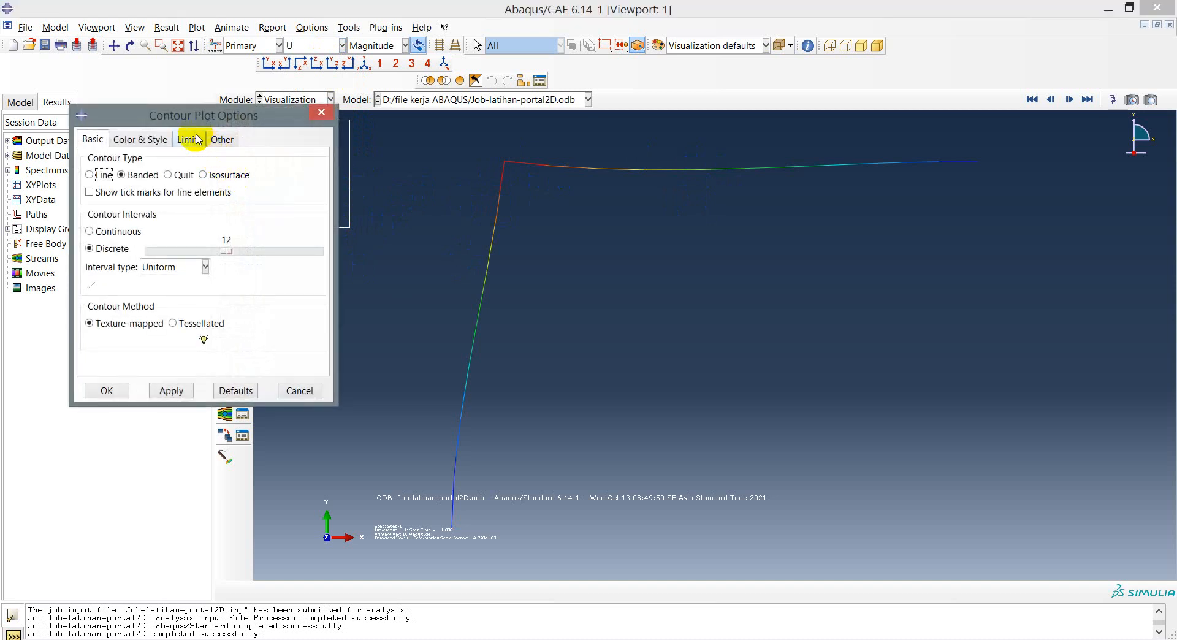
{"action": "left_click", "coordinate": [197, 140]}
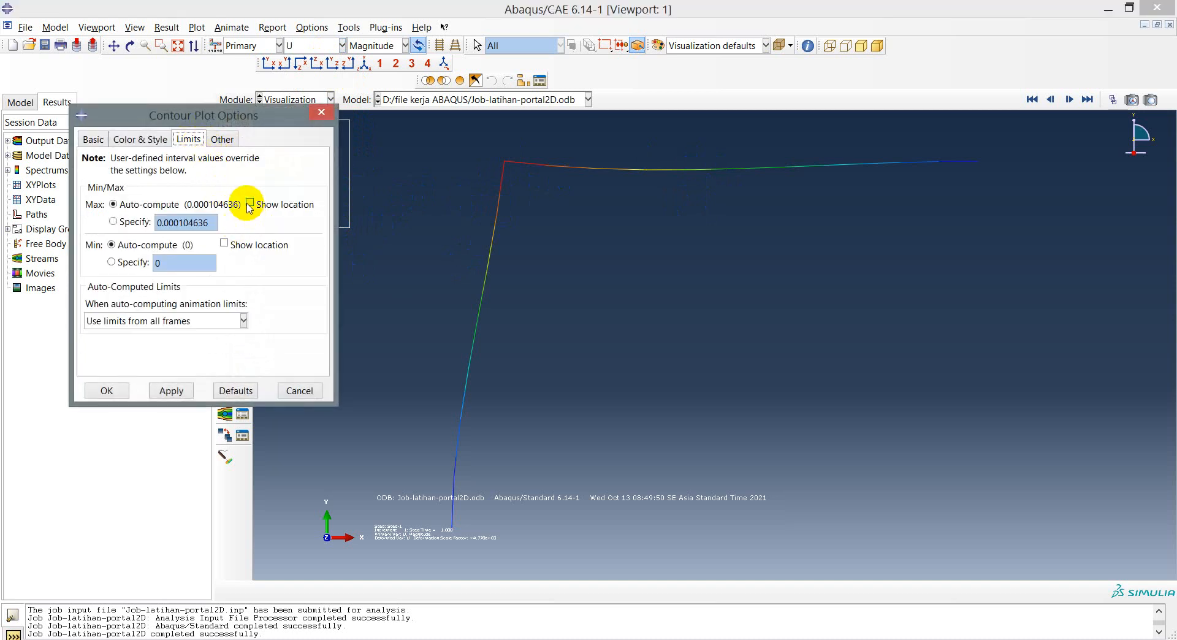
{"action": "left_click", "coordinate": [249, 204]}
{"action": "left_click", "coordinate": [223, 244]}
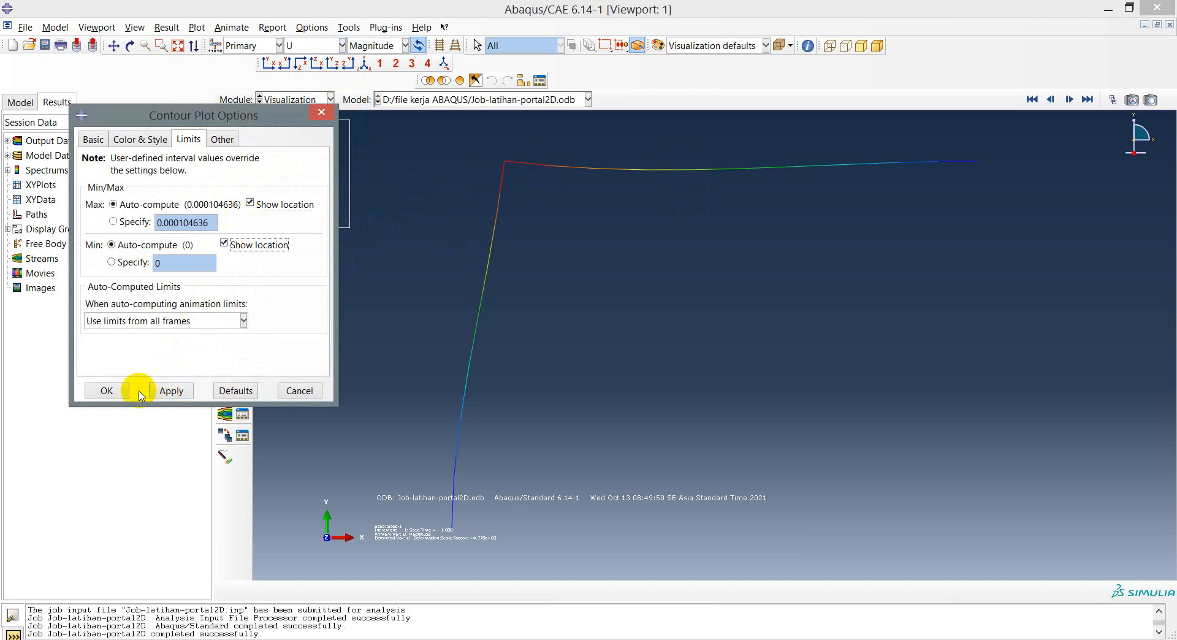
{"action": "left_click", "coordinate": [118, 391]}
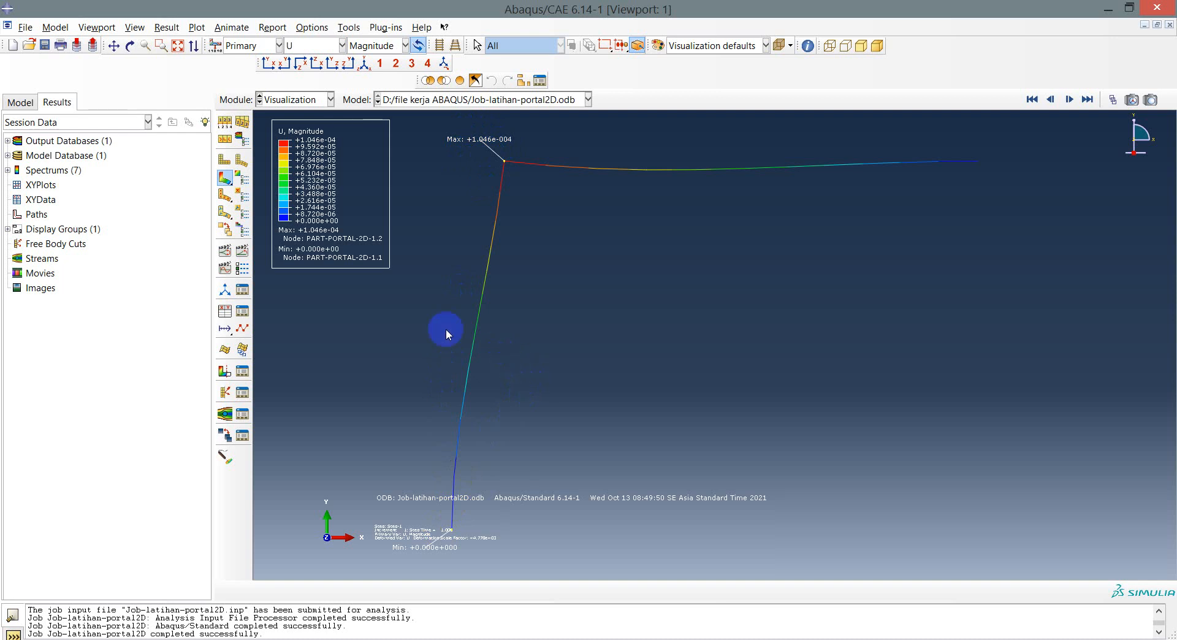
{"action": "left_click", "coordinate": [225, 250]}
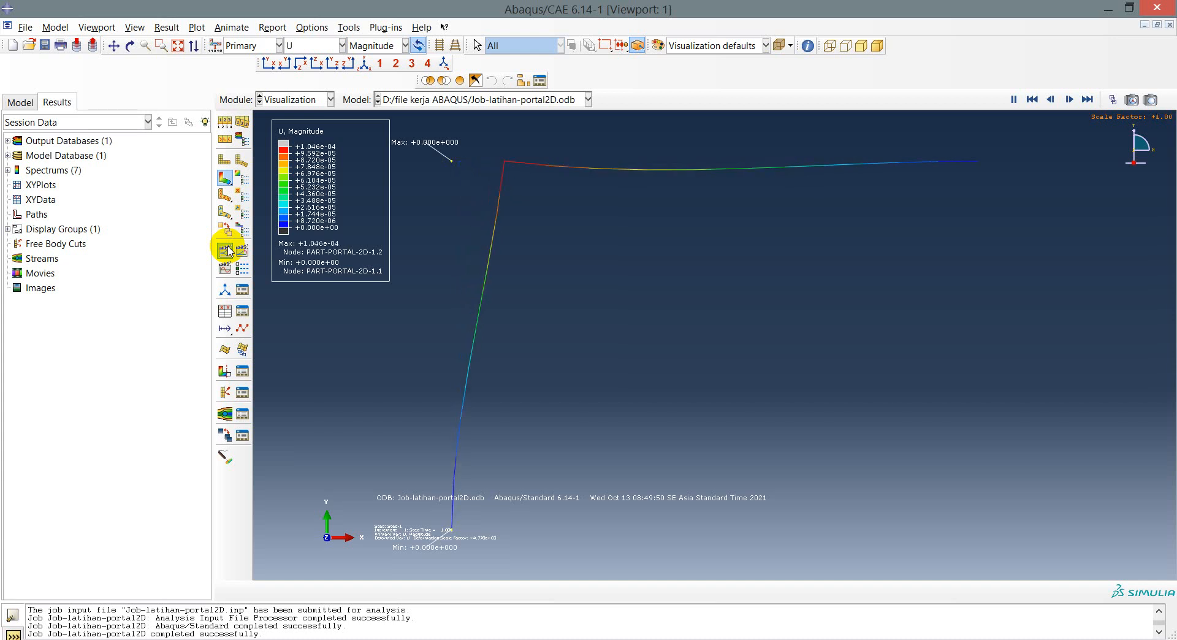
{"action": "left_click", "coordinate": [228, 250]}
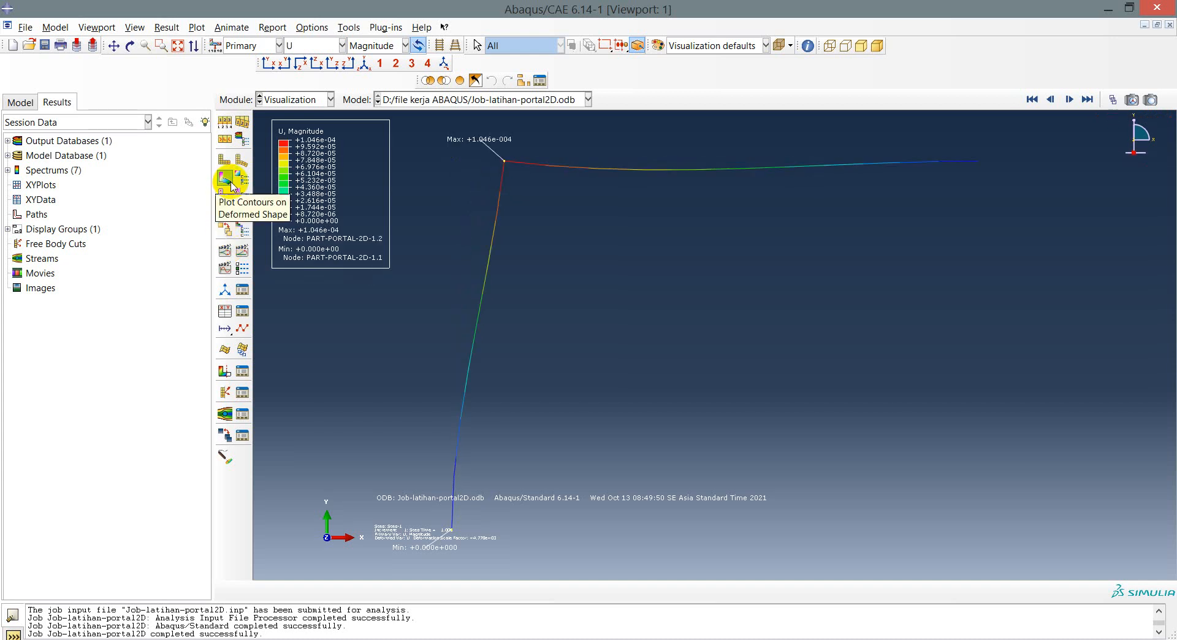
Turn on node labels and element labels for the results plot in the common plot options.
{"action": "left_click", "coordinate": [226, 126]}
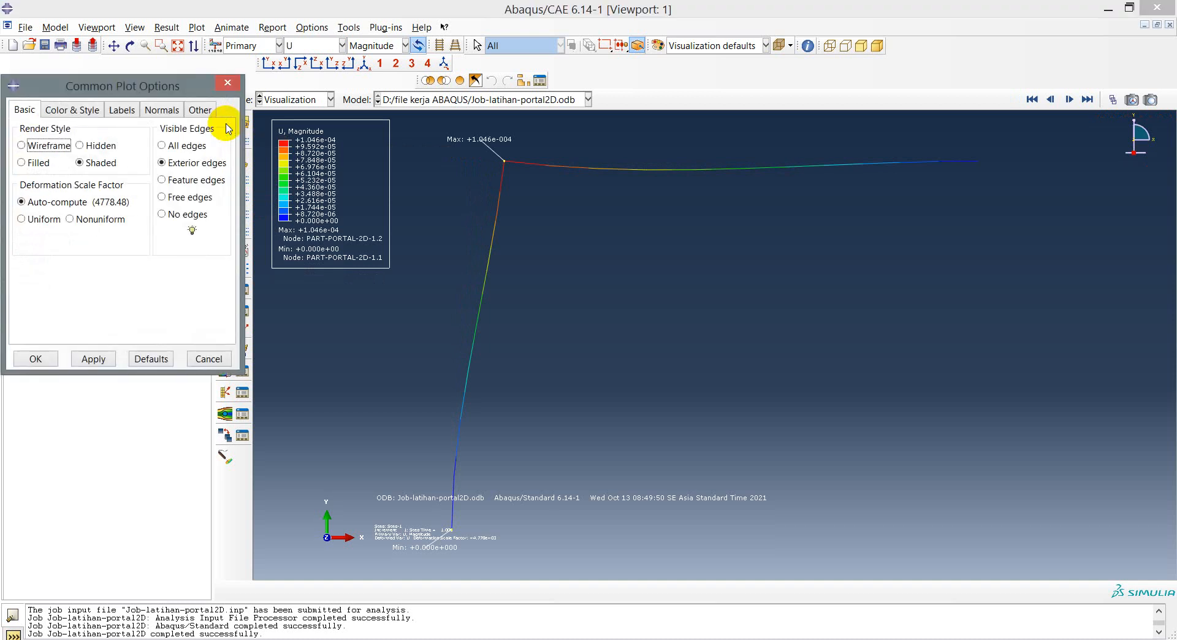
{"action": "left_click_drag", "start_coordinate": [131, 90], "coordinate": [143, 95]}
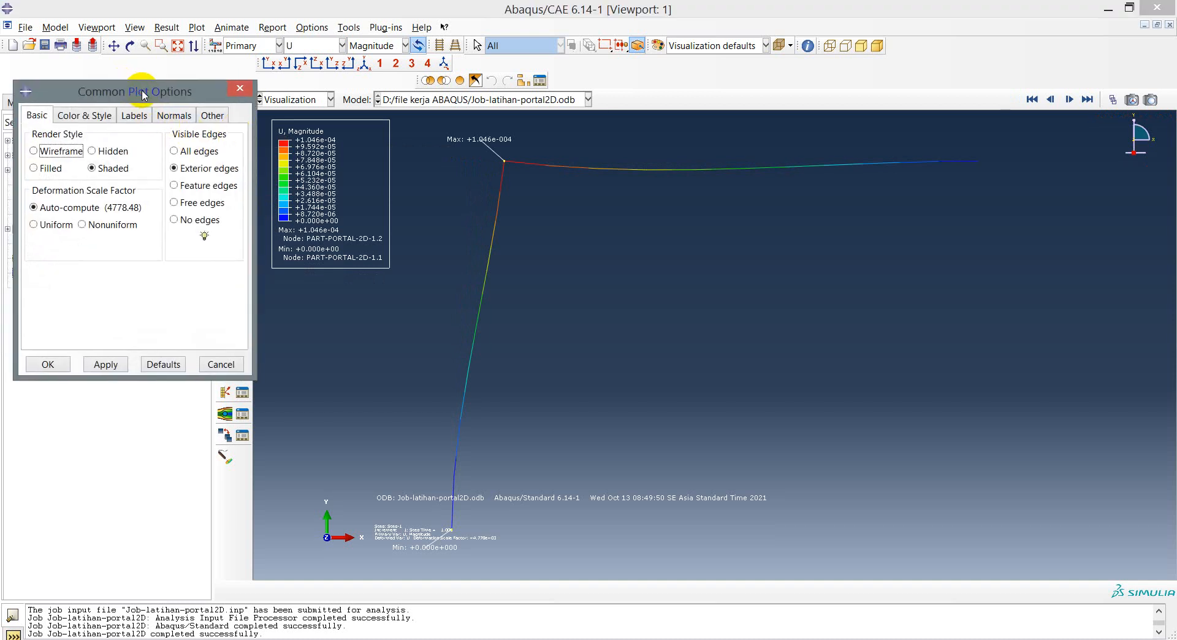
{"action": "left_click", "coordinate": [136, 116]}
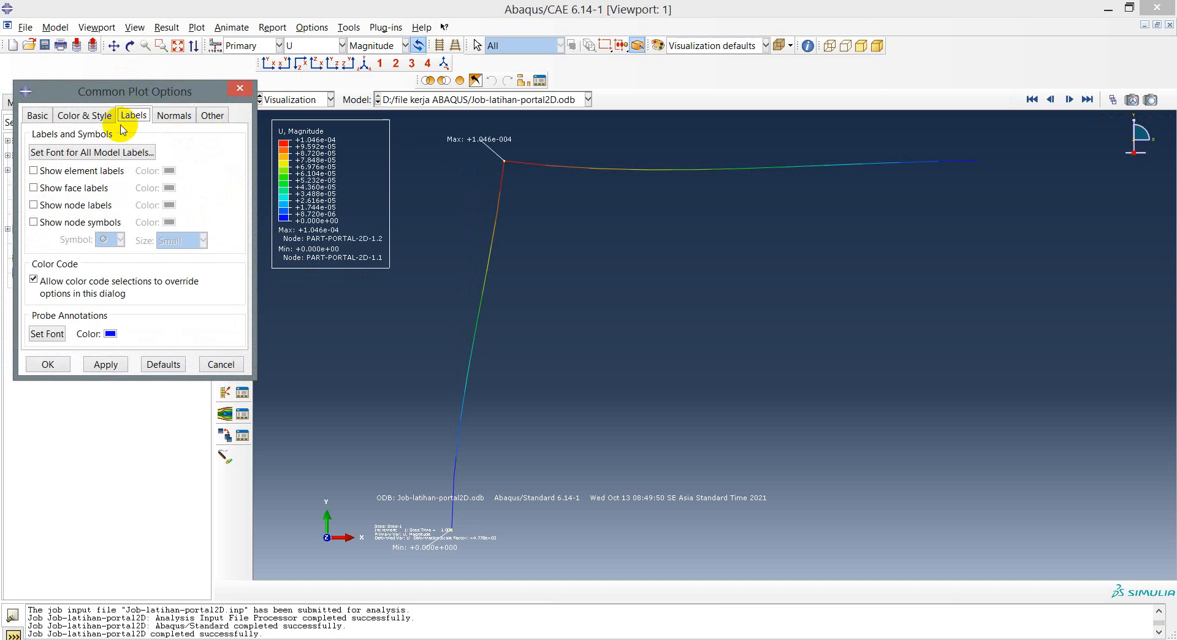
{"action": "left_click", "coordinate": [33, 205]}
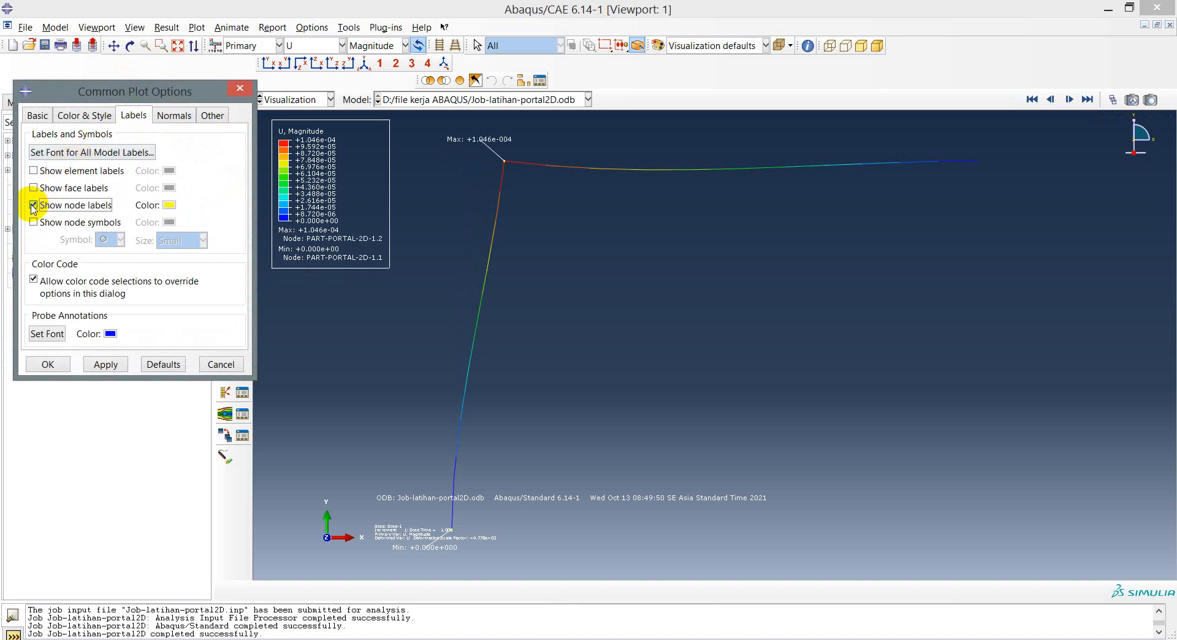
{"action": "left_click", "coordinate": [33, 170]}
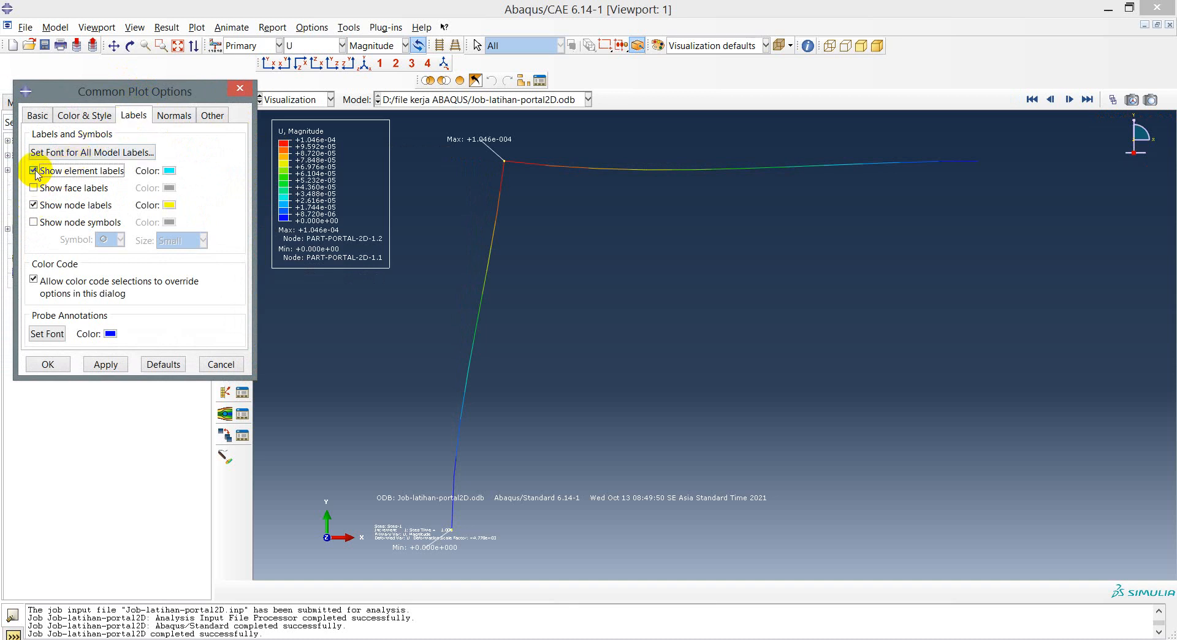
{"action": "left_click", "coordinate": [47, 362]}
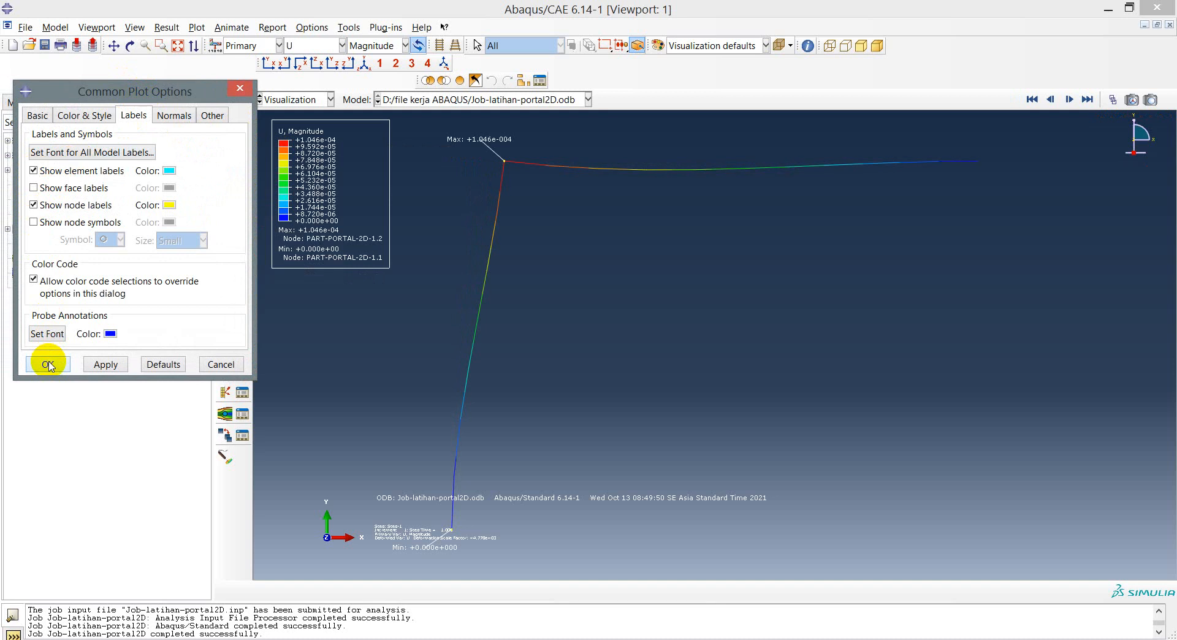
{"action": "left_click", "coordinate": [222, 361]}
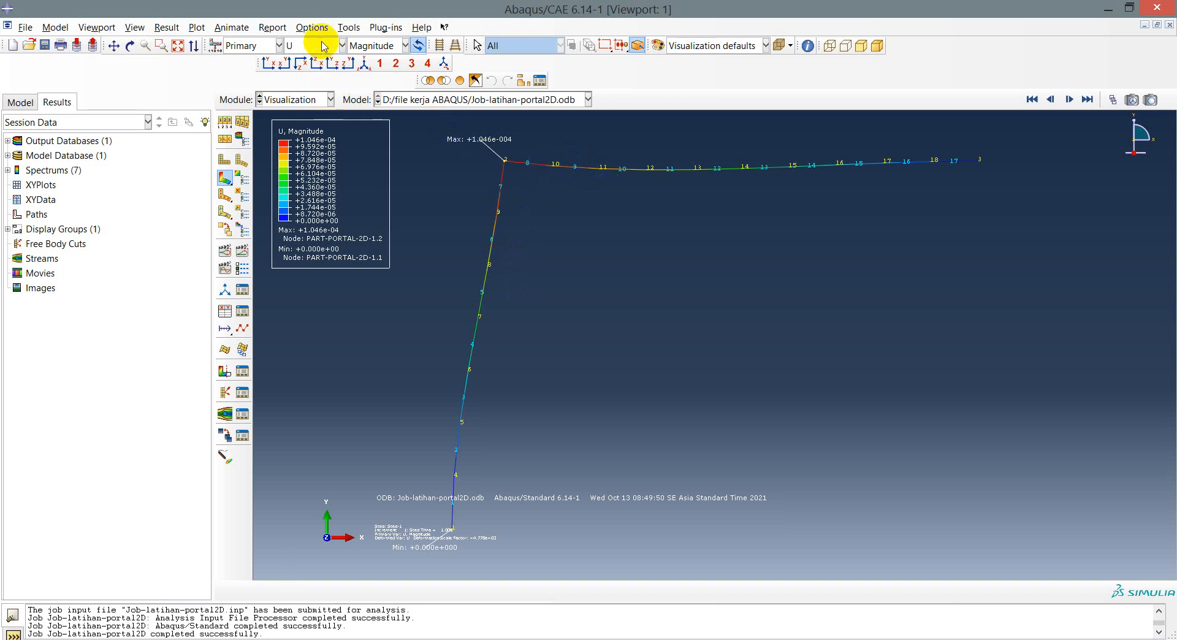
Display NFORCSO2 as the primary contour variable and set up Probe Values to probe nodes from the viewport.
{"action": "left_click", "coordinate": [341, 46]}
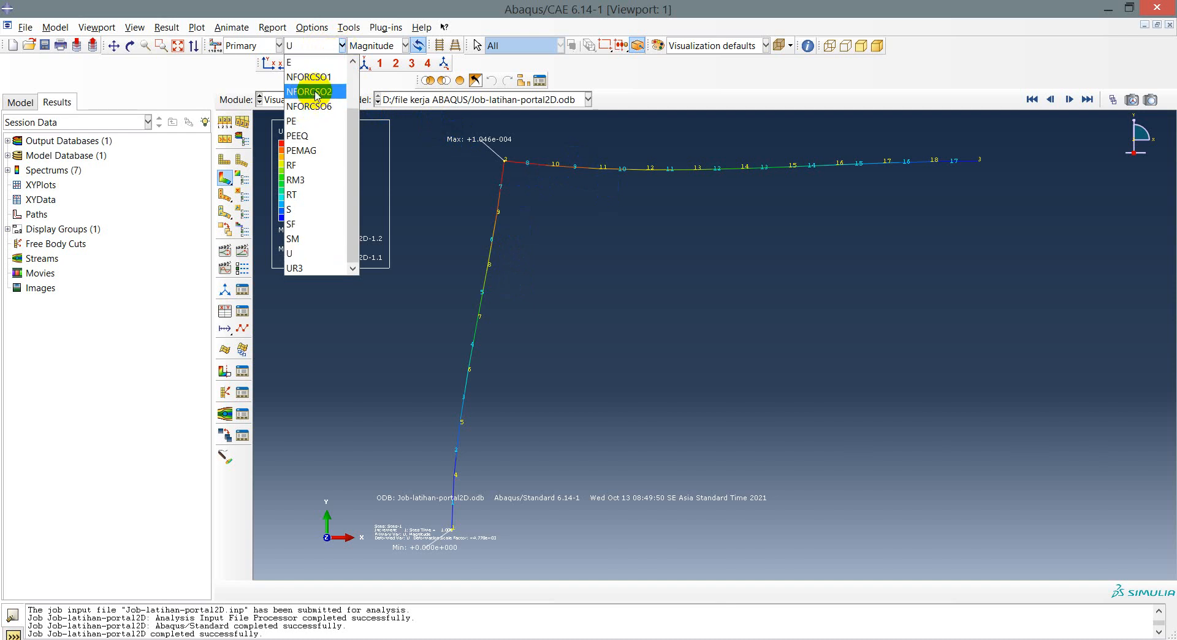
{"action": "left_click", "coordinate": [317, 92]}
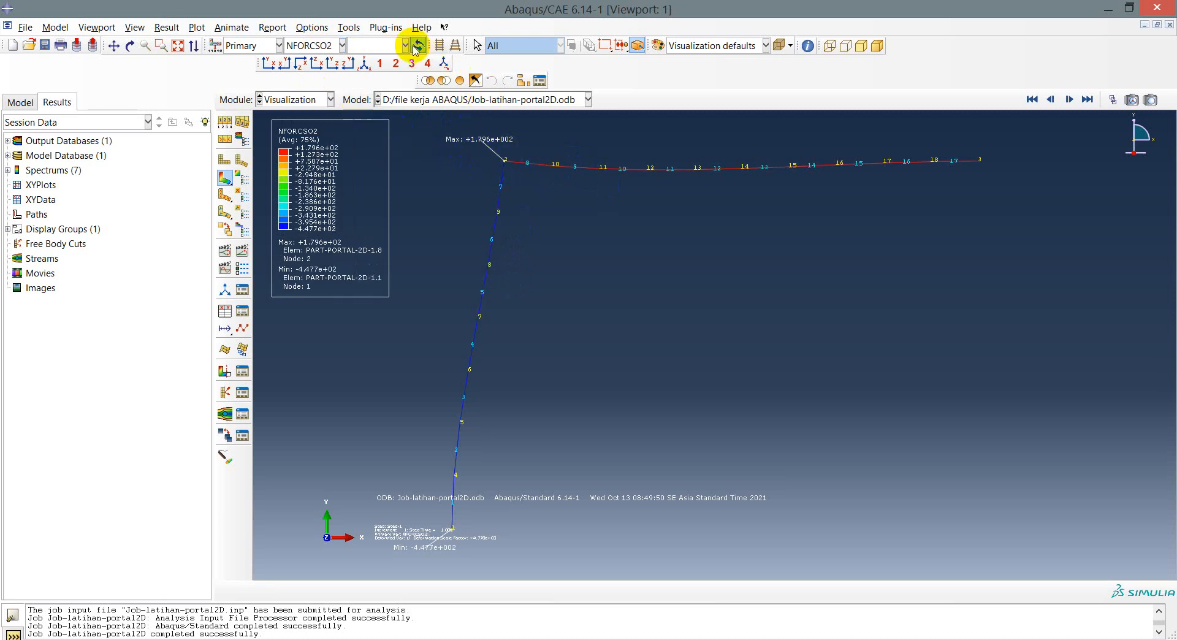
{"action": "left_click", "coordinate": [347, 28]}
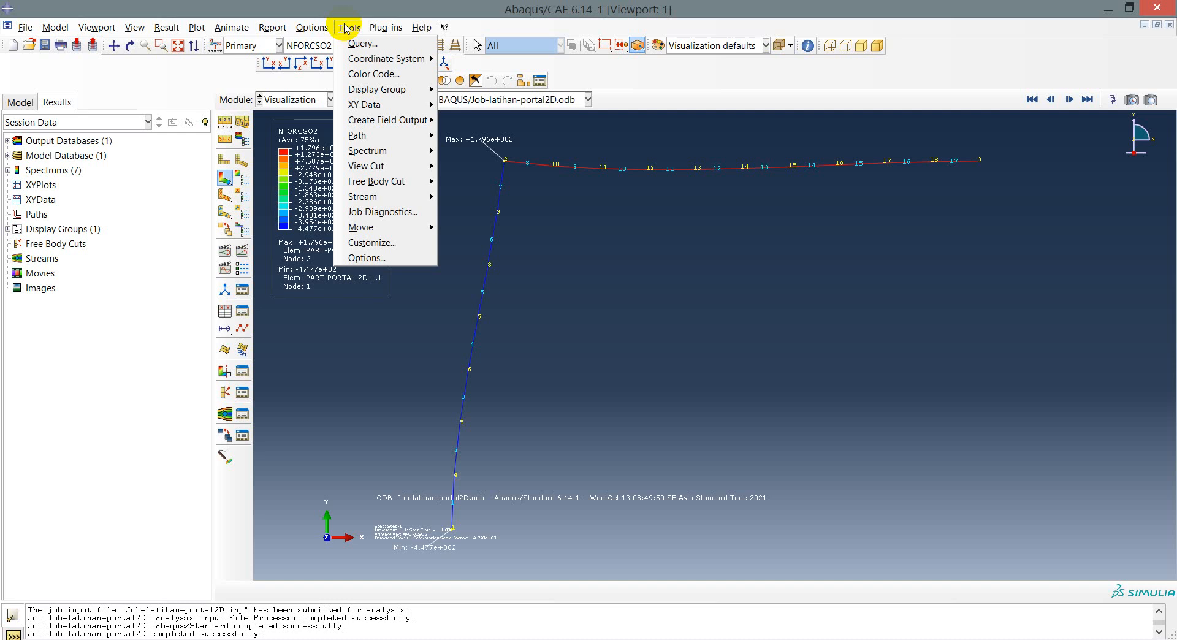
{"action": "left_click", "coordinate": [361, 45]}
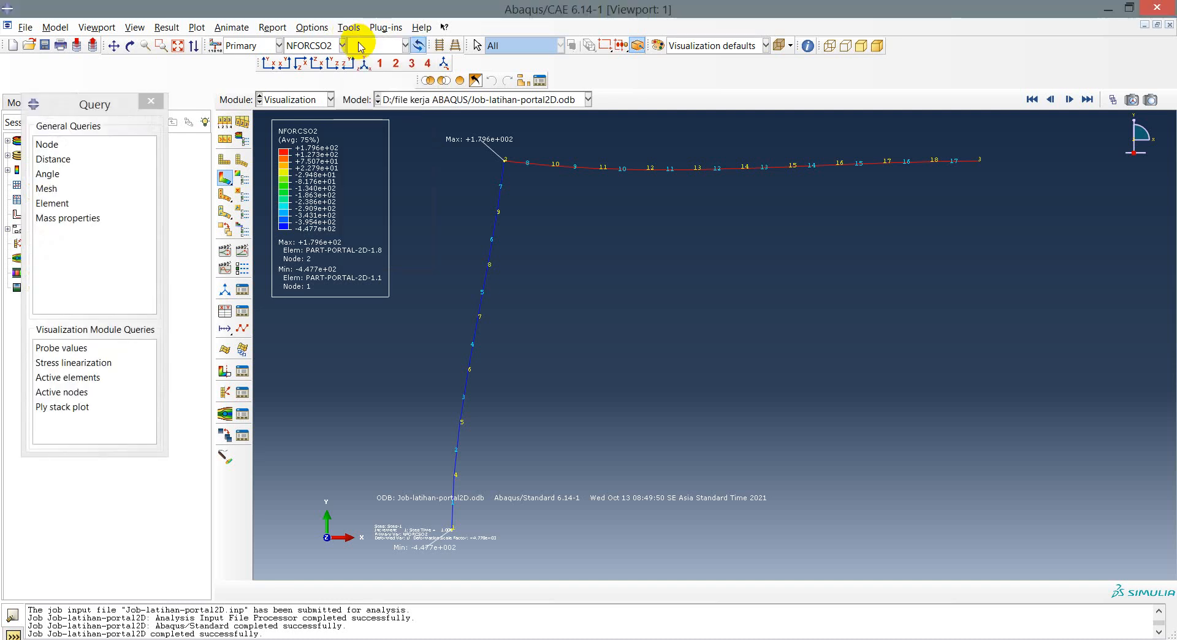
{"action": "left_click", "coordinate": [53, 147]}
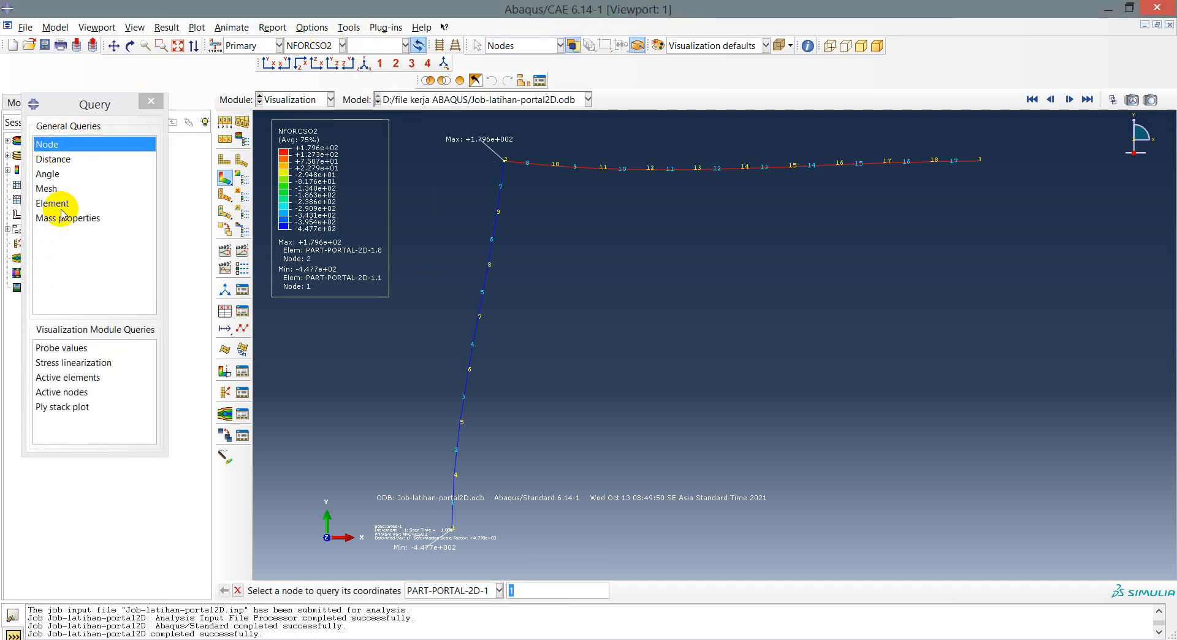
{"action": "left_click", "coordinate": [66, 349]}
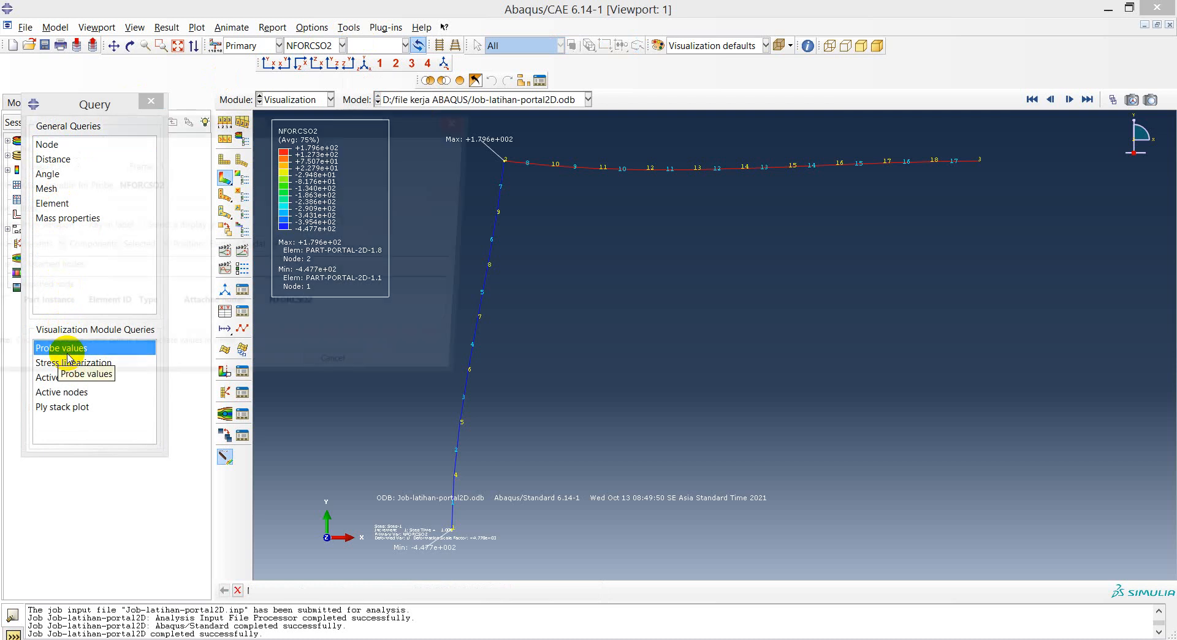
{"action": "left_click_drag", "start_coordinate": [115, 129], "coordinate": [257, 154]}
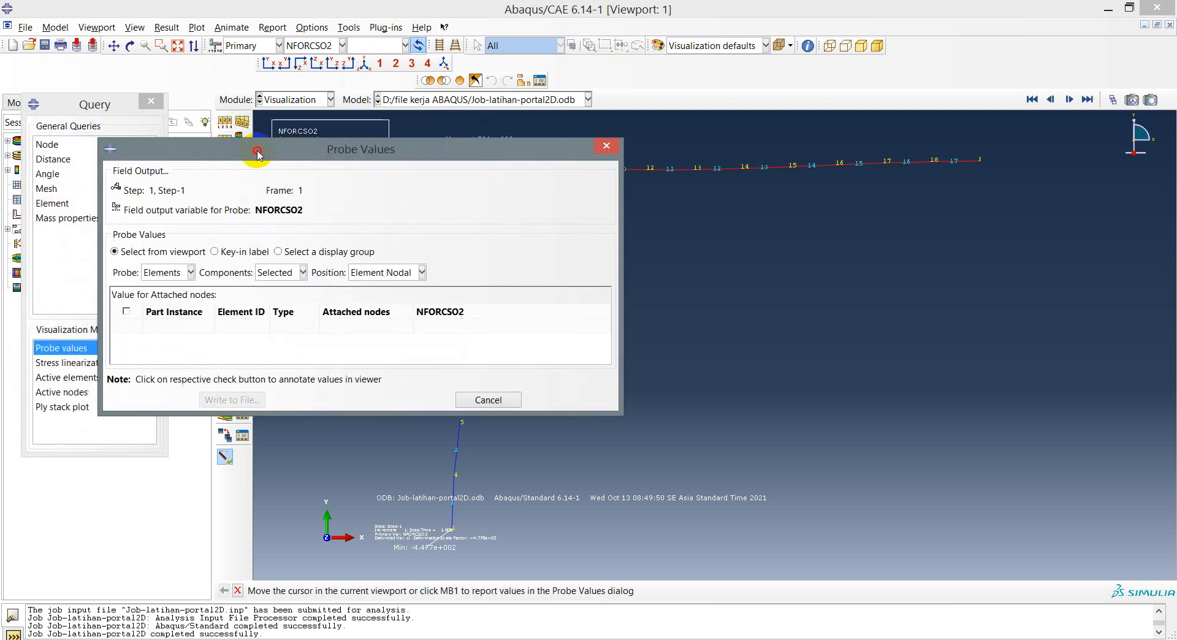
{"action": "left_click", "coordinate": [184, 277]}
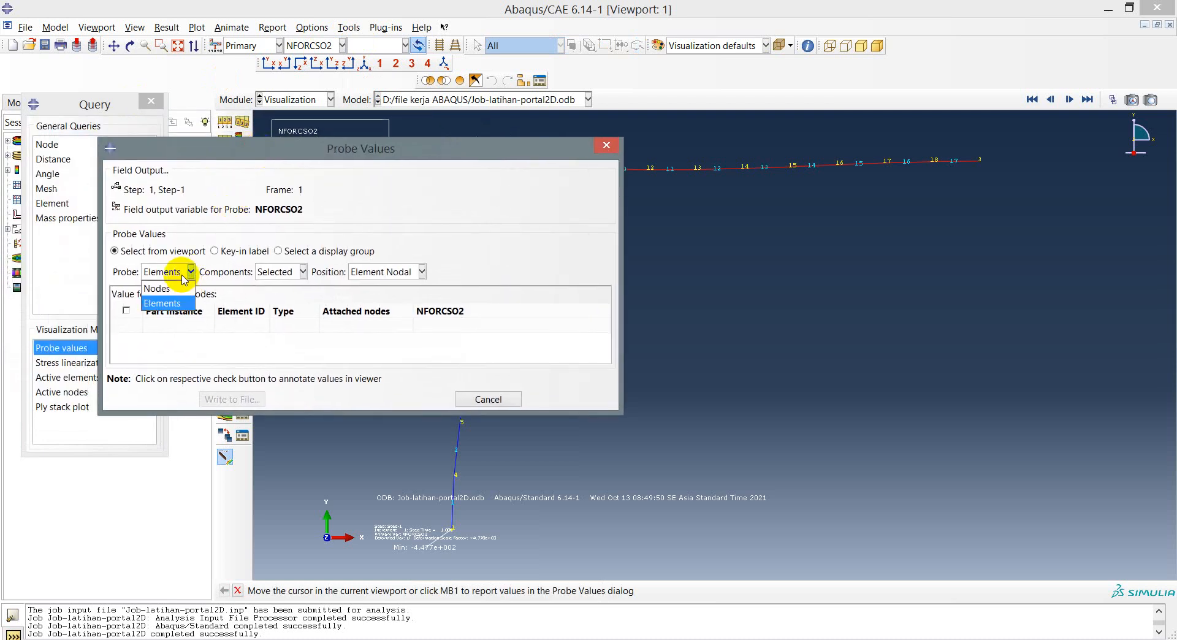
{"action": "left_click", "coordinate": [160, 289]}
{"action": "left_click_drag", "start_coordinate": [370, 155], "coordinate": [660, 306]}
Probe NFORCSO2 at the frame's corner node 2, the beam's far-end node 3 and the column-base node 1.
{"action": "mouse_move", "coordinate": [506, 164]}
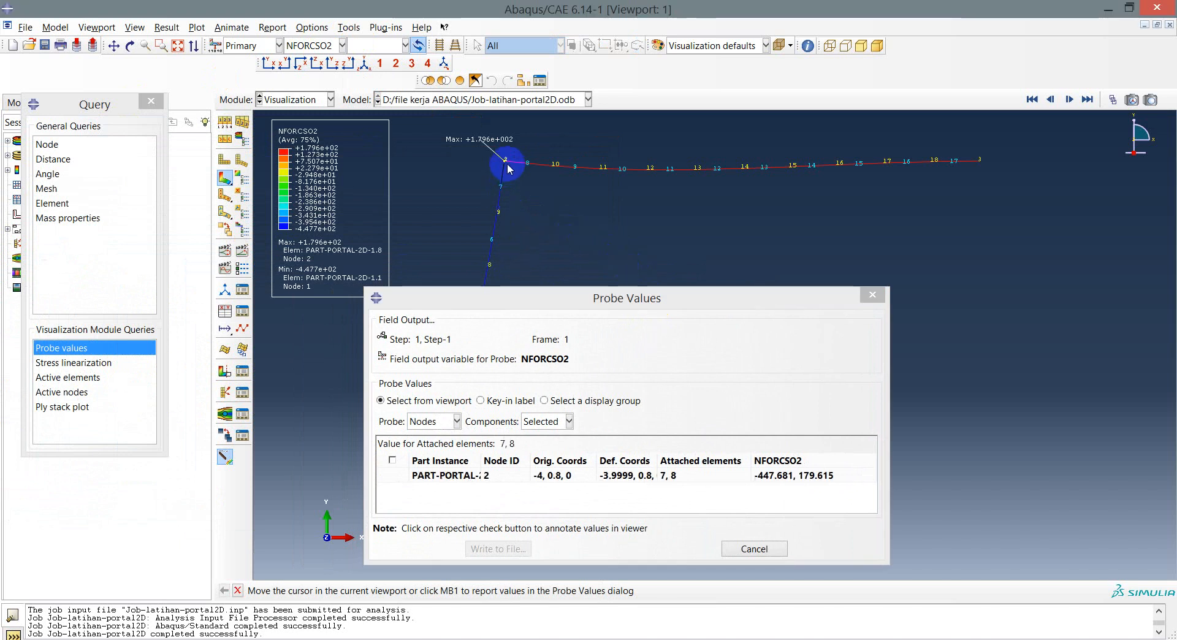
{"action": "left_click", "coordinate": [506, 164]}
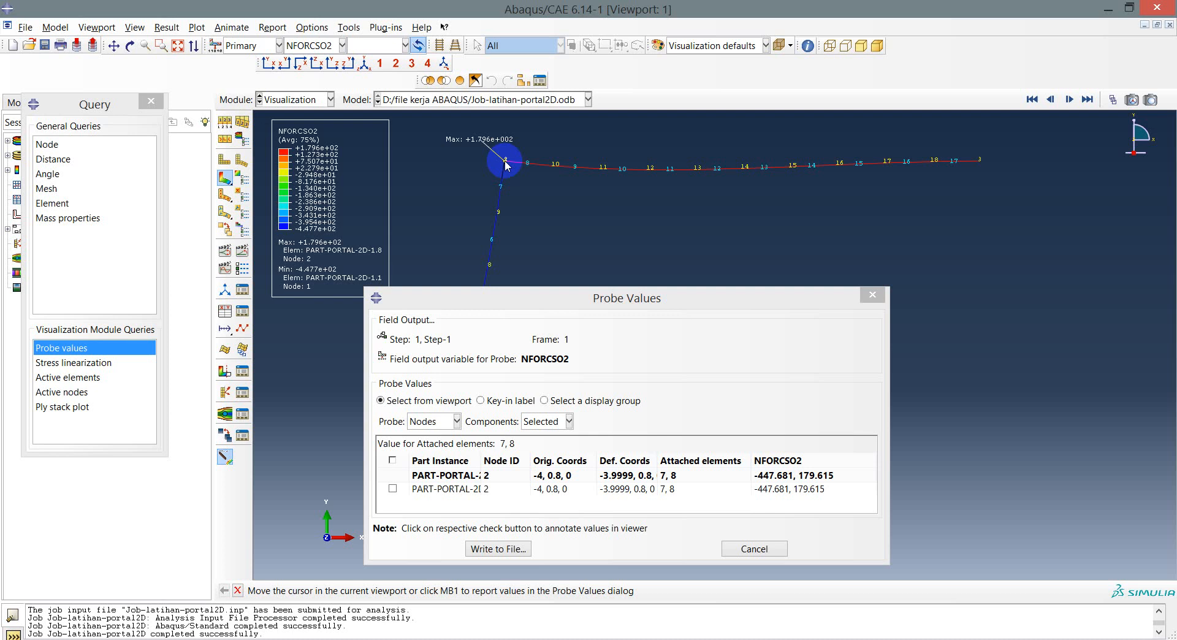
{"action": "mouse_move", "coordinate": [979, 163]}
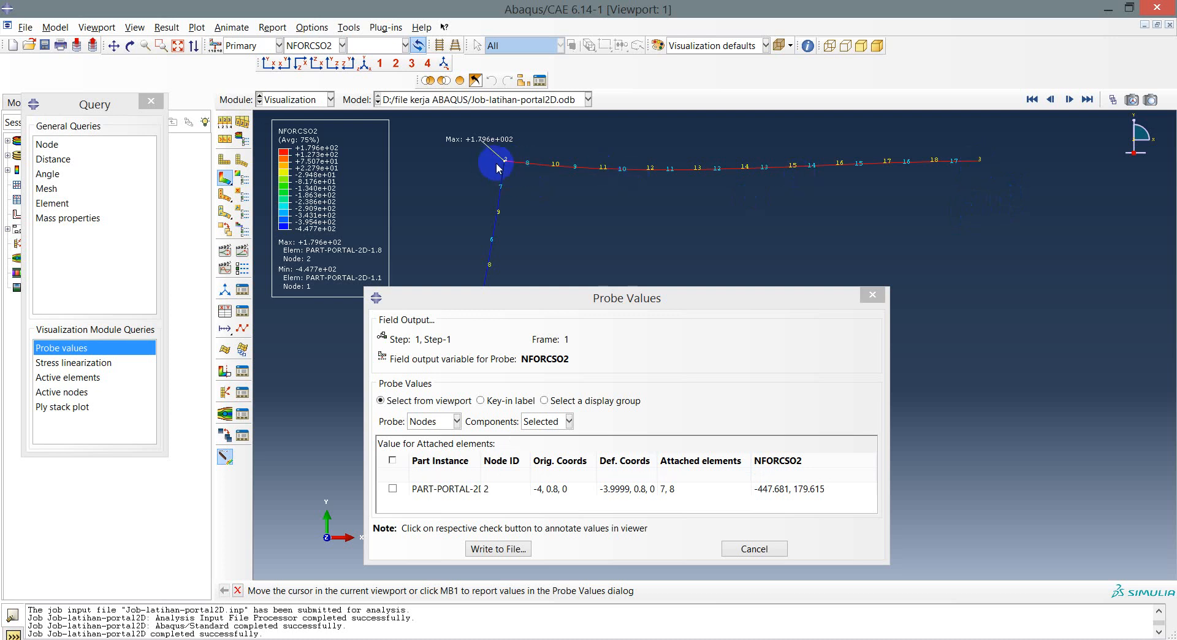
{"action": "mouse_move", "coordinate": [505, 164]}
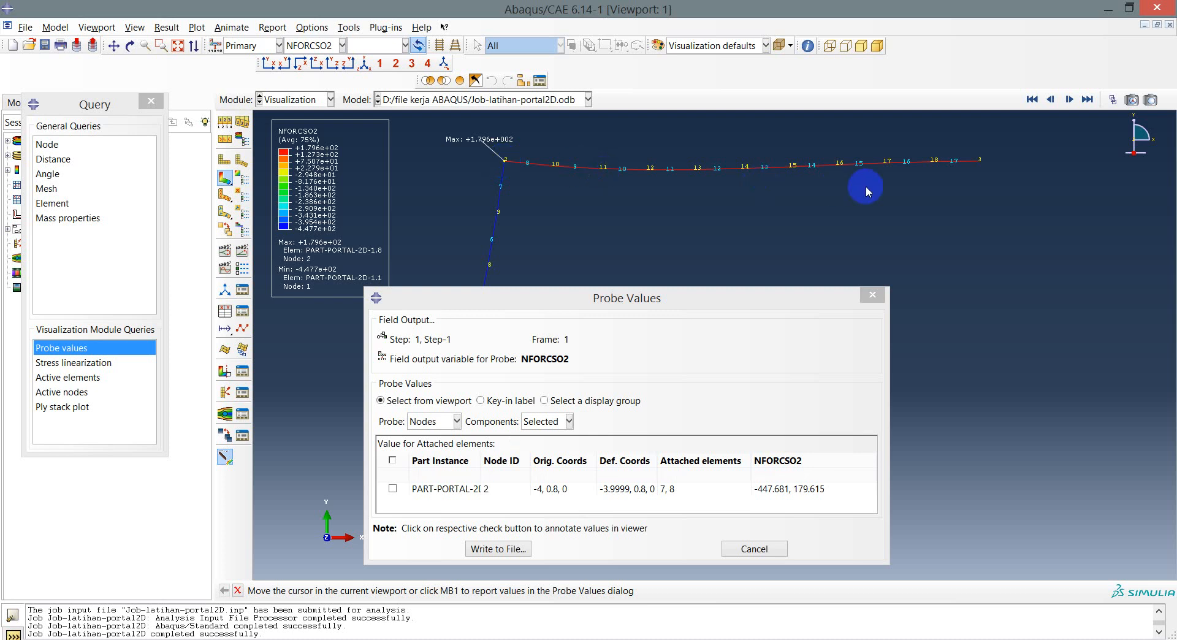
{"action": "left_click", "coordinate": [979, 163]}
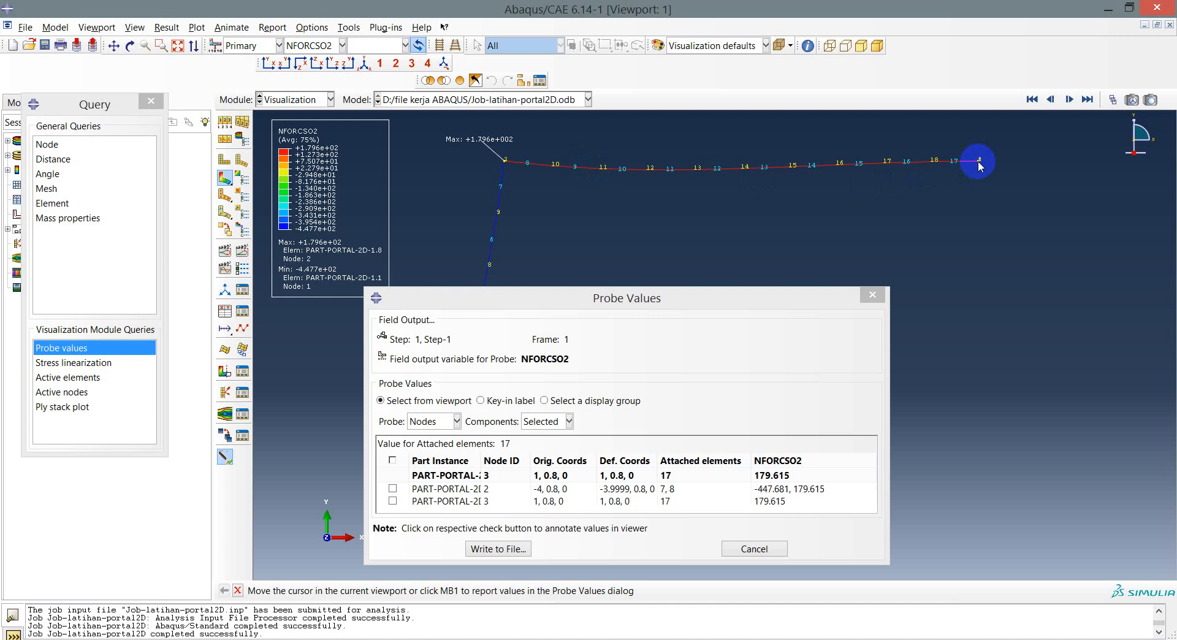
{"action": "left_click_drag", "start_coordinate": [528, 301], "coordinate": [738, 232]}
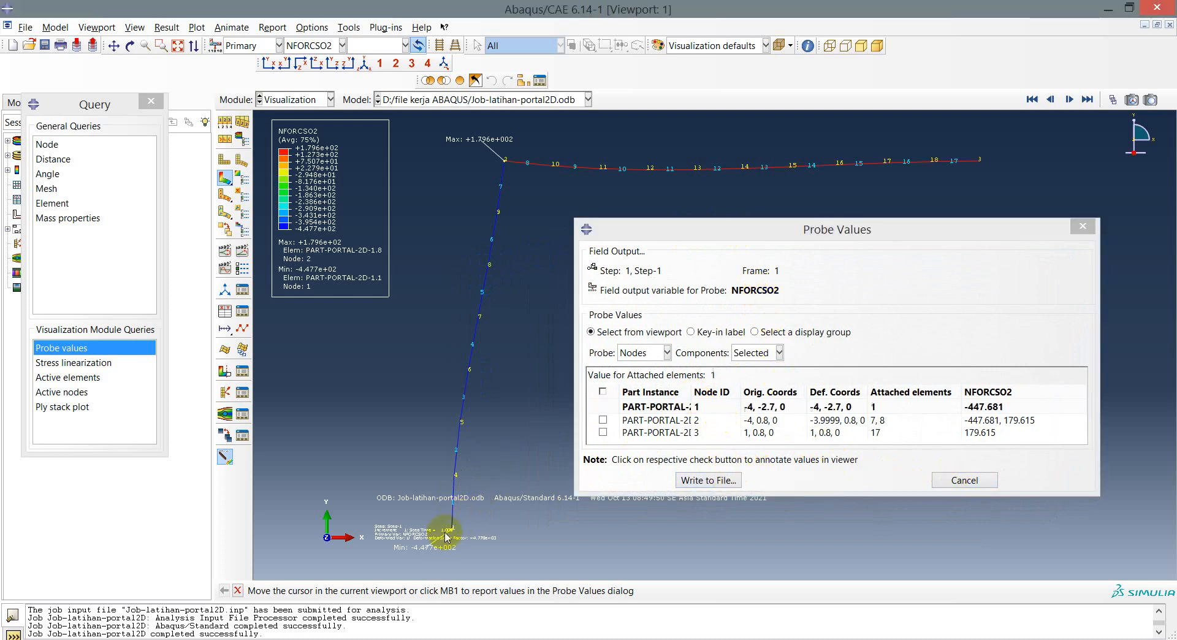
{"action": "mouse_move", "coordinate": [452, 532]}
{"action": "left_click", "coordinate": [453, 532]}
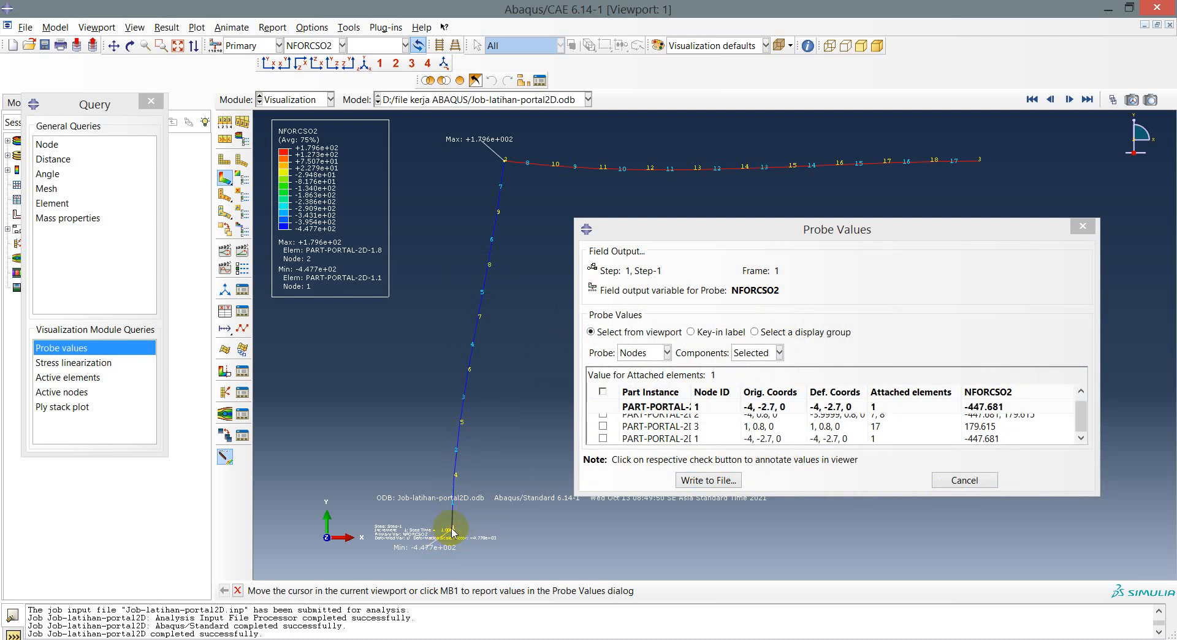
Add the column's nodes 4 to 9 and the corner node 2 to the probed values, working up from the base.
{"action": "left_click", "coordinate": [455, 484]}
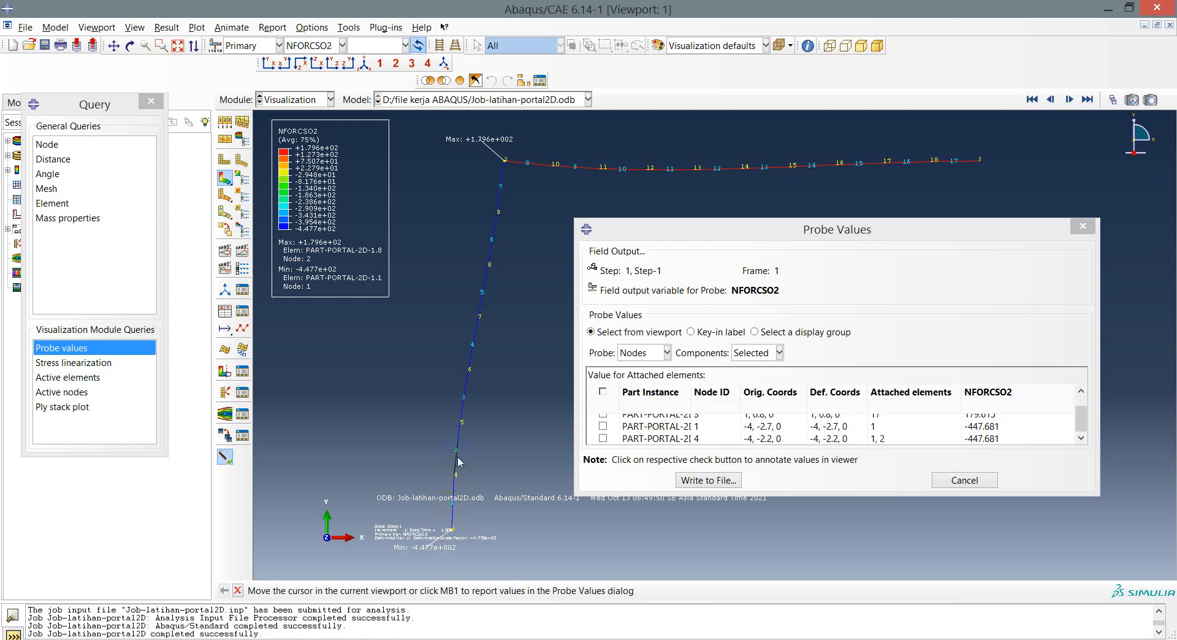
{"action": "left_click", "coordinate": [461, 427]}
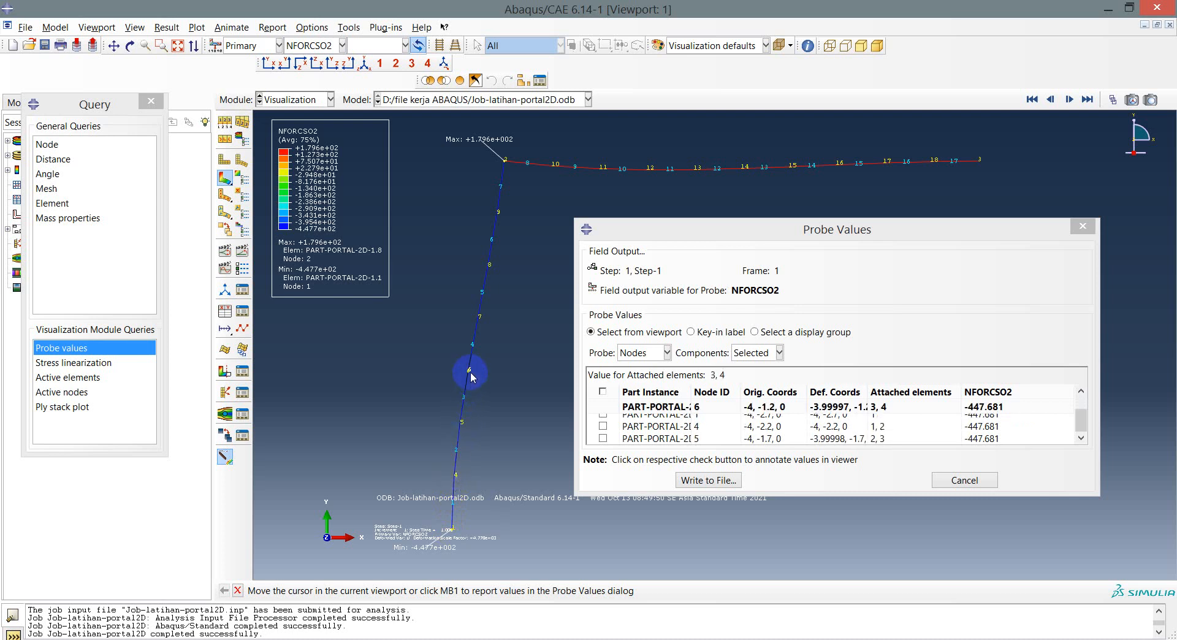
{"action": "left_click", "coordinate": [470, 369]}
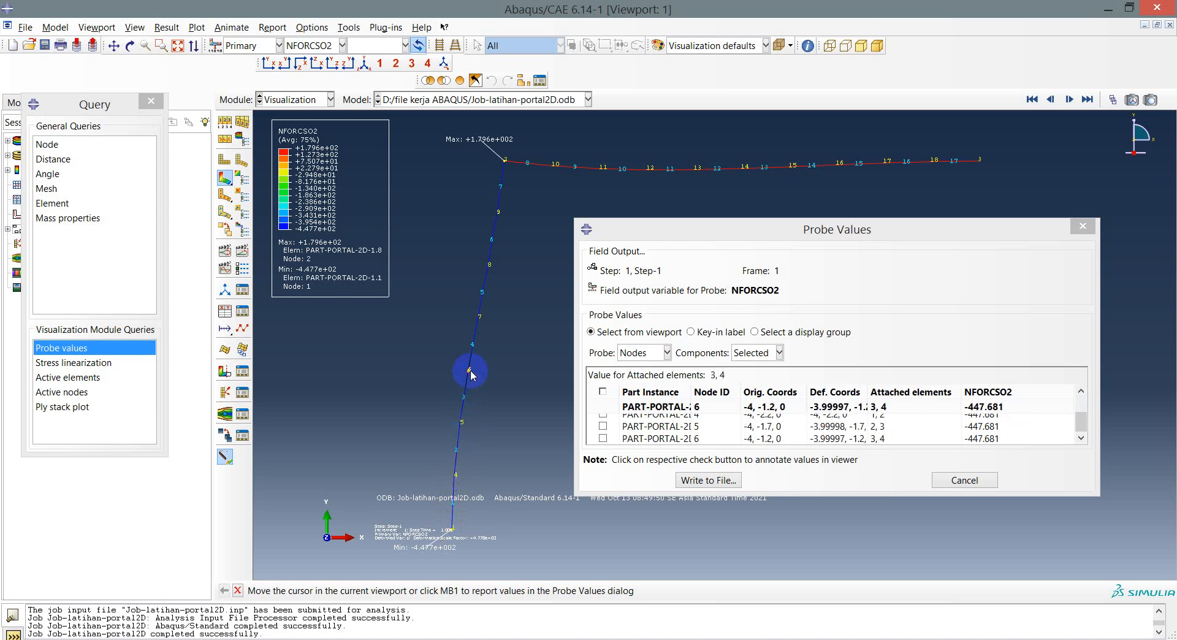
{"action": "left_click", "coordinate": [481, 323]}
{"action": "mouse_move", "coordinate": [486, 269]}
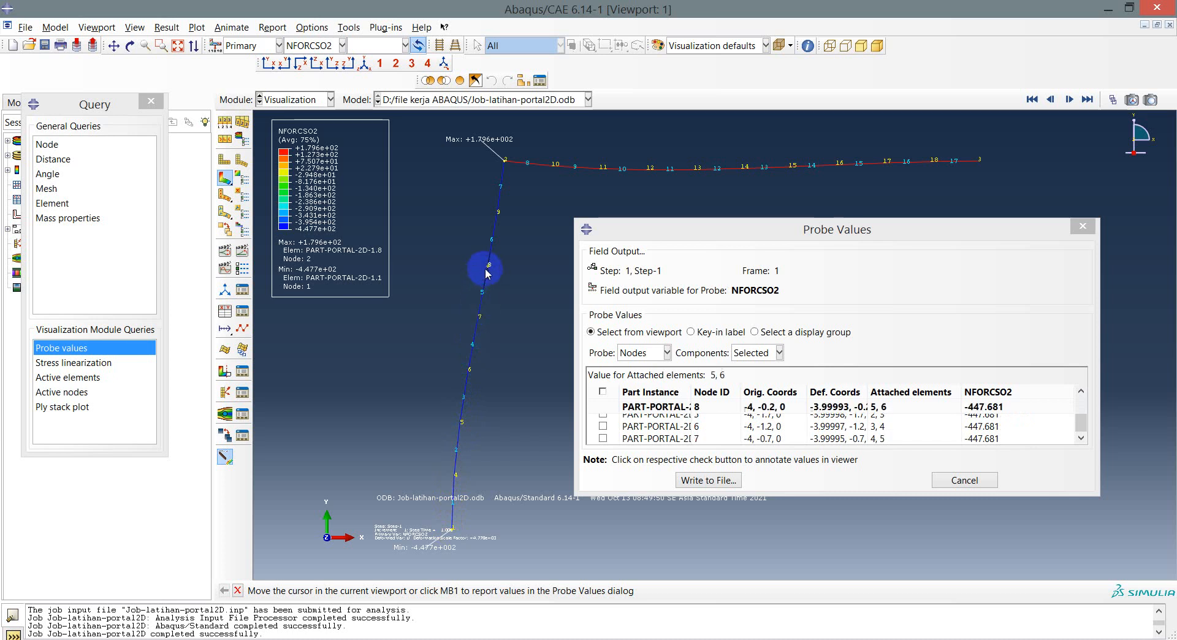
{"action": "left_click", "coordinate": [498, 212]}
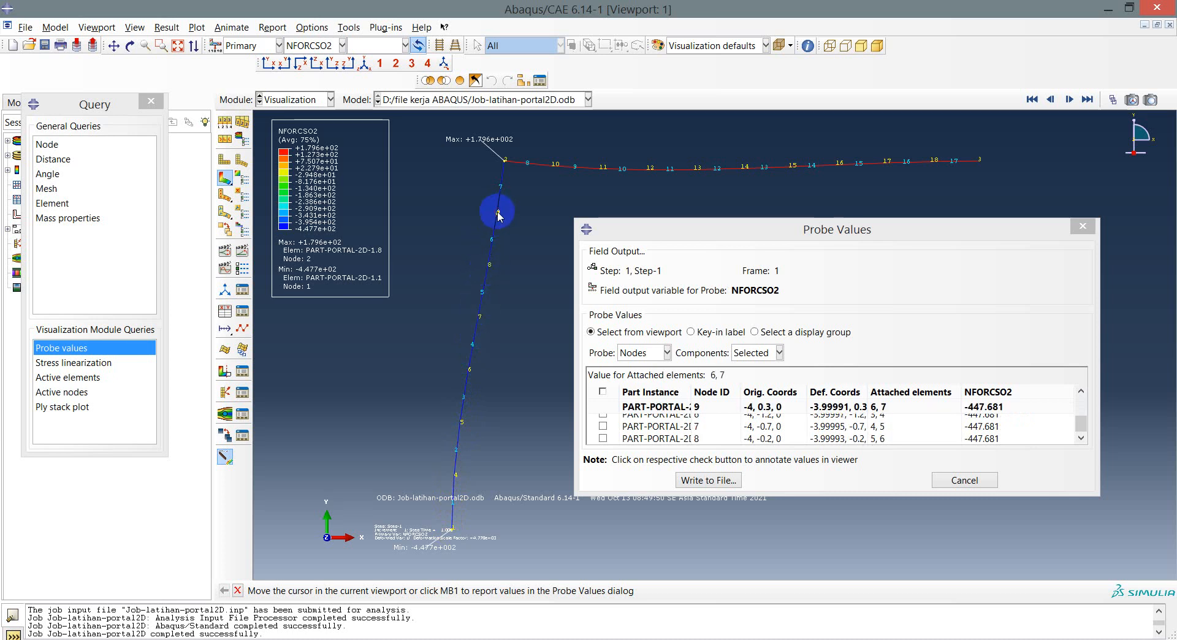
{"action": "left_click", "coordinate": [506, 163]}
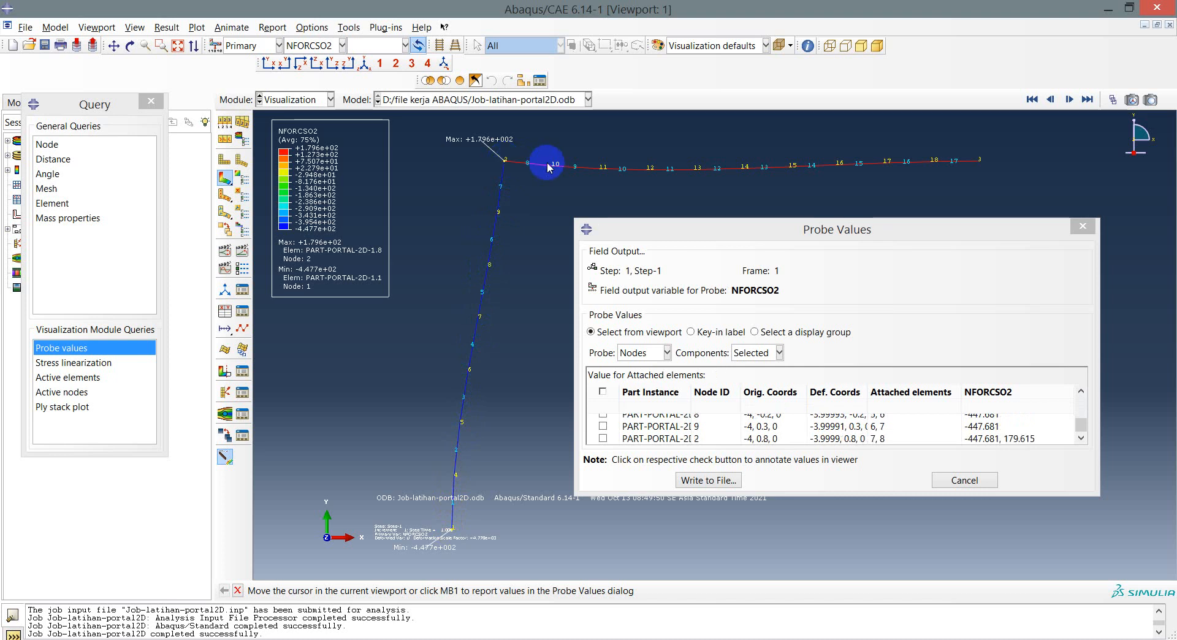
Add the beam's intermediate nodes 10 to 18 to the probed NFORCSO2 values.
{"action": "left_click", "coordinate": [553, 163]}
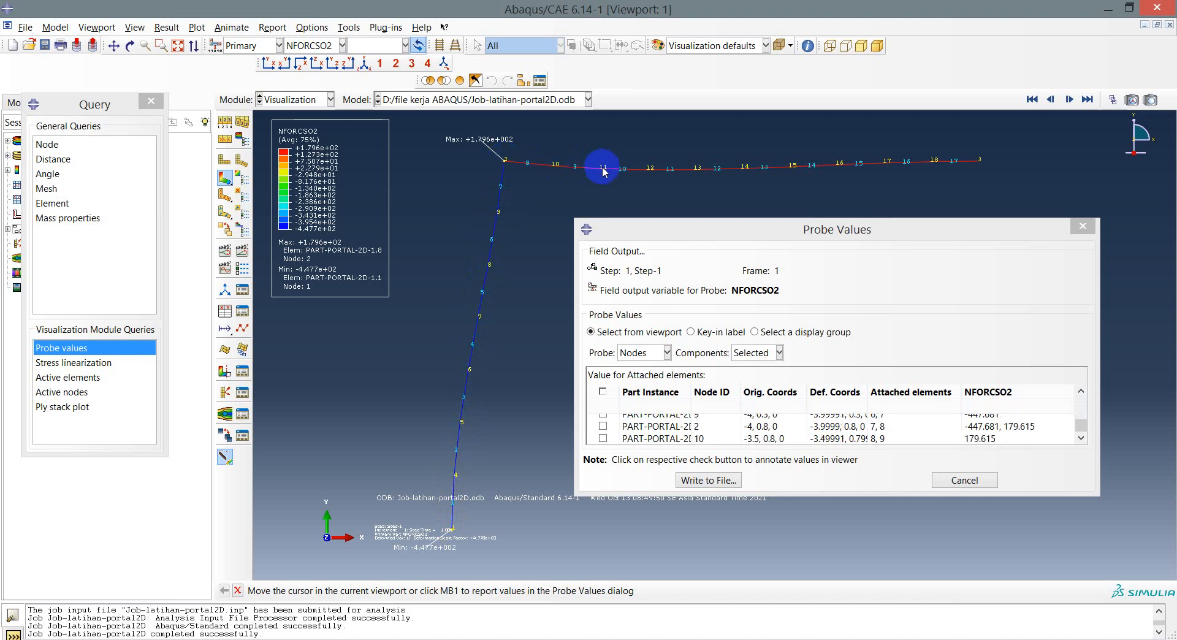
{"action": "left_click", "coordinate": [603, 172]}
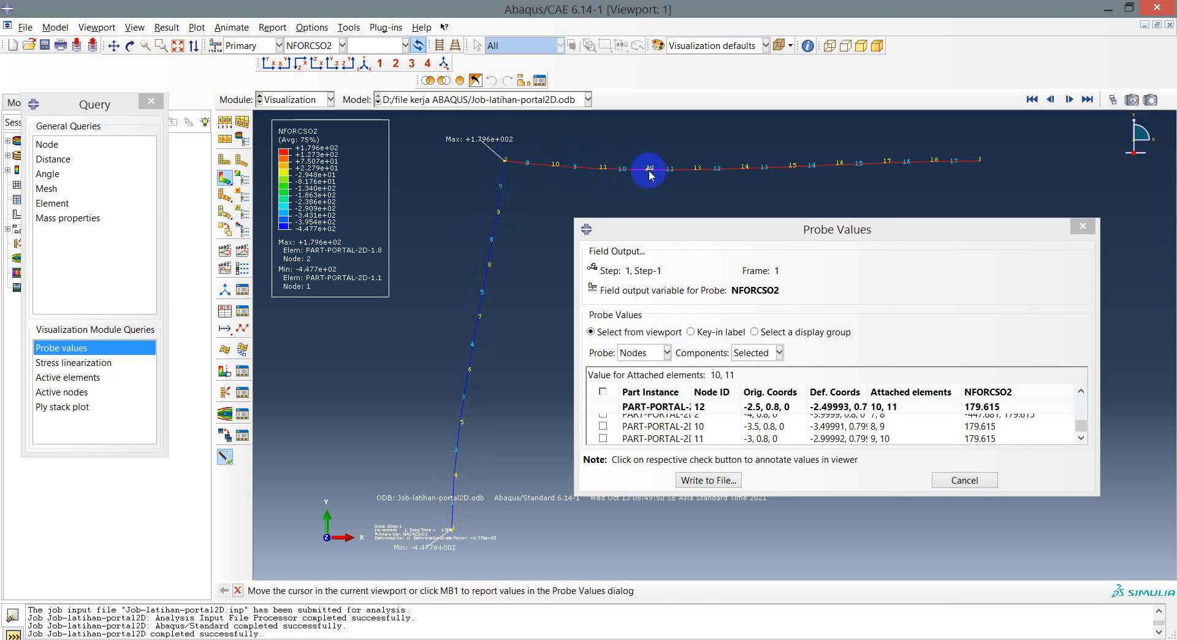
{"action": "left_click", "coordinate": [652, 172]}
{"action": "left_click", "coordinate": [696, 173]}
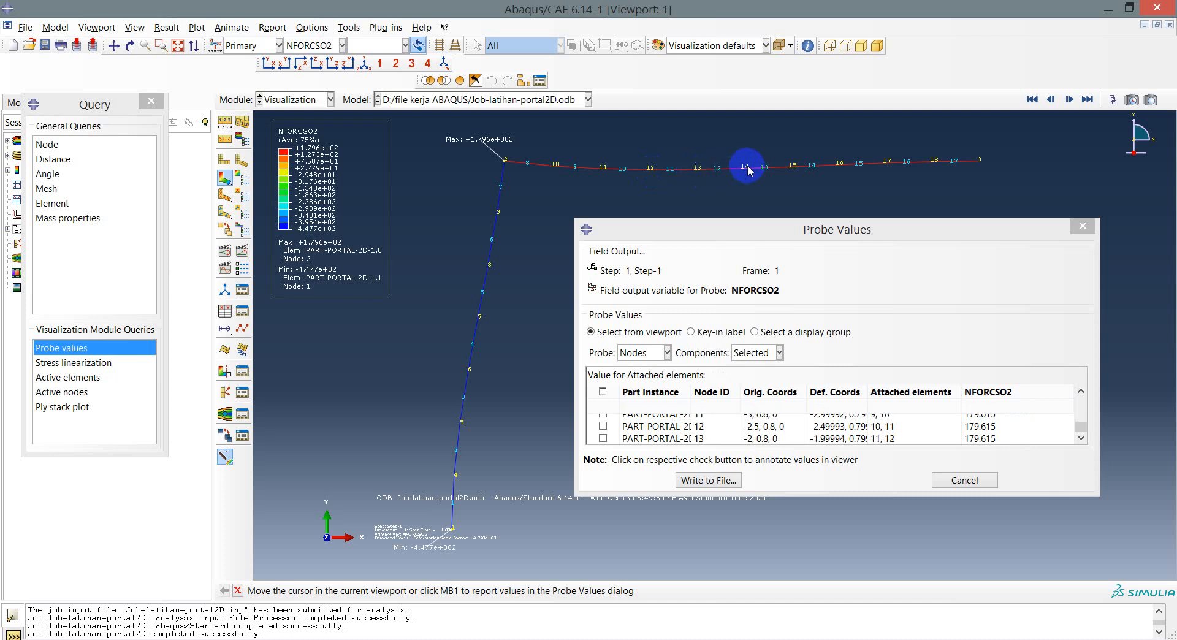
{"action": "left_click", "coordinate": [741, 170]}
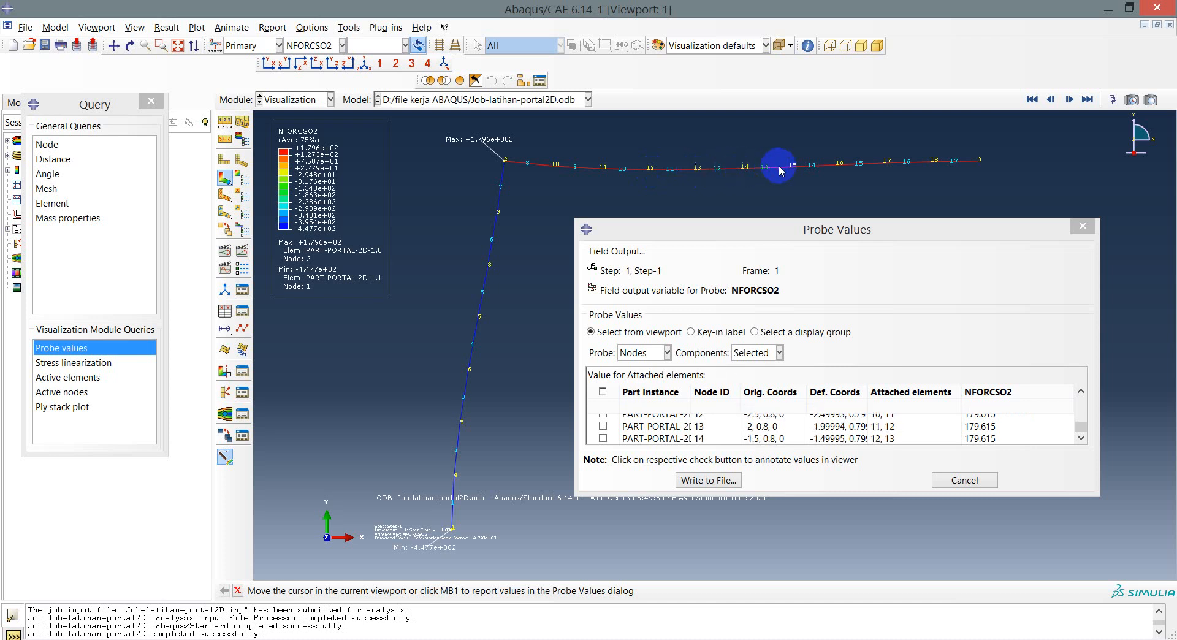
{"action": "left_click", "coordinate": [792, 169]}
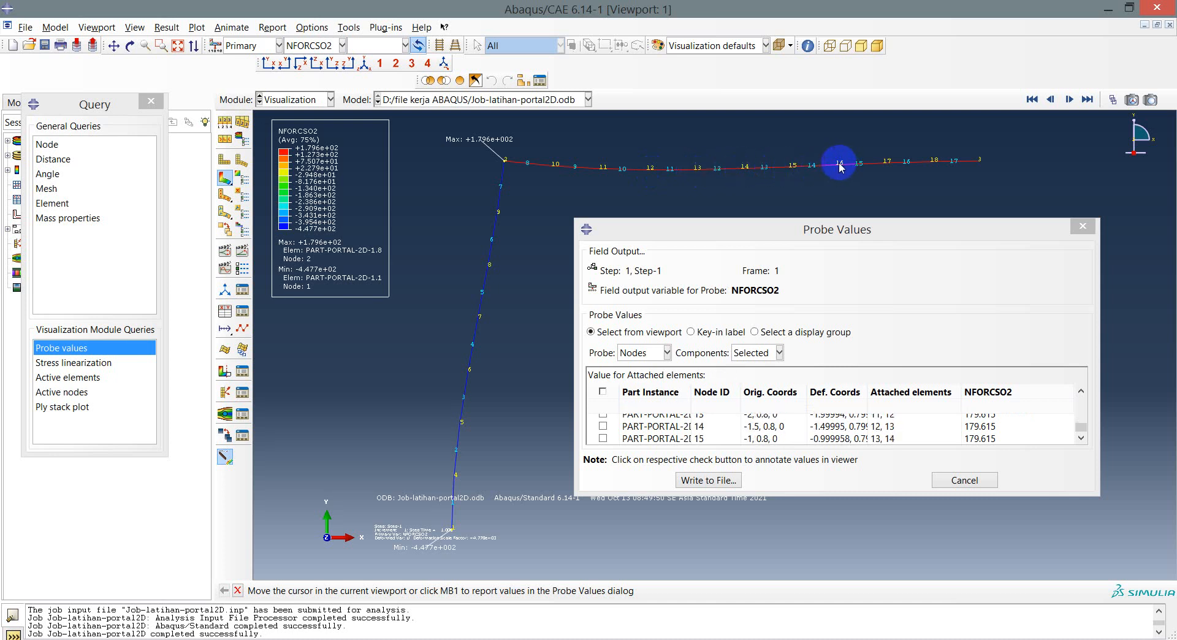
{"action": "left_click", "coordinate": [837, 164]}
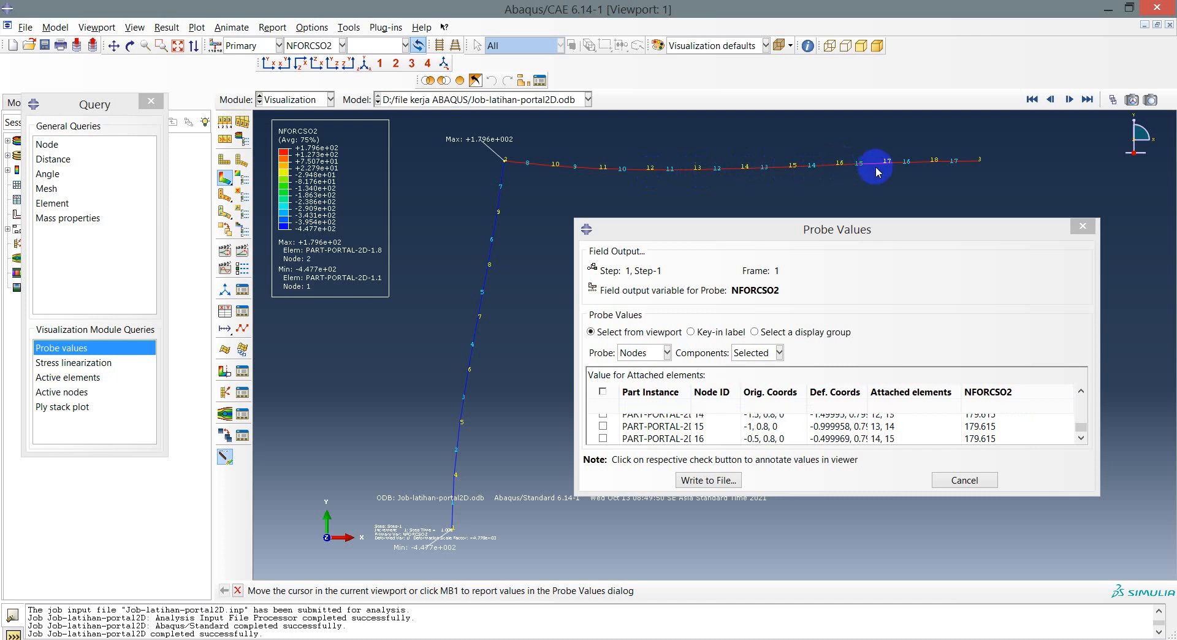
{"action": "left_click", "coordinate": [885, 164]}
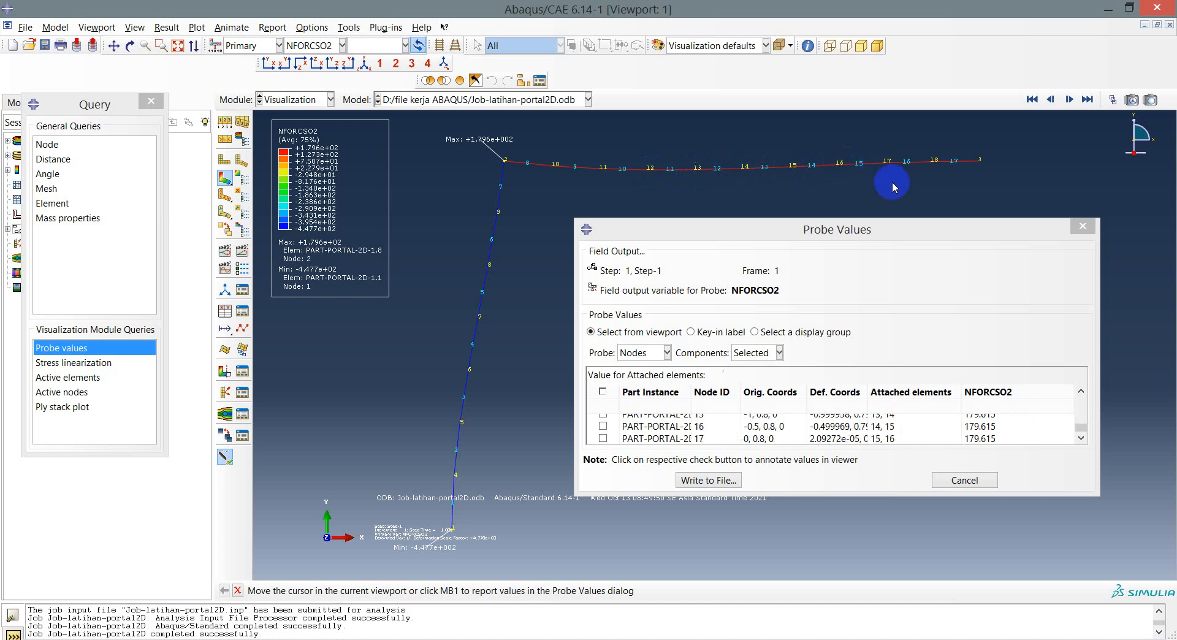
{"action": "left_click", "coordinate": [932, 163]}
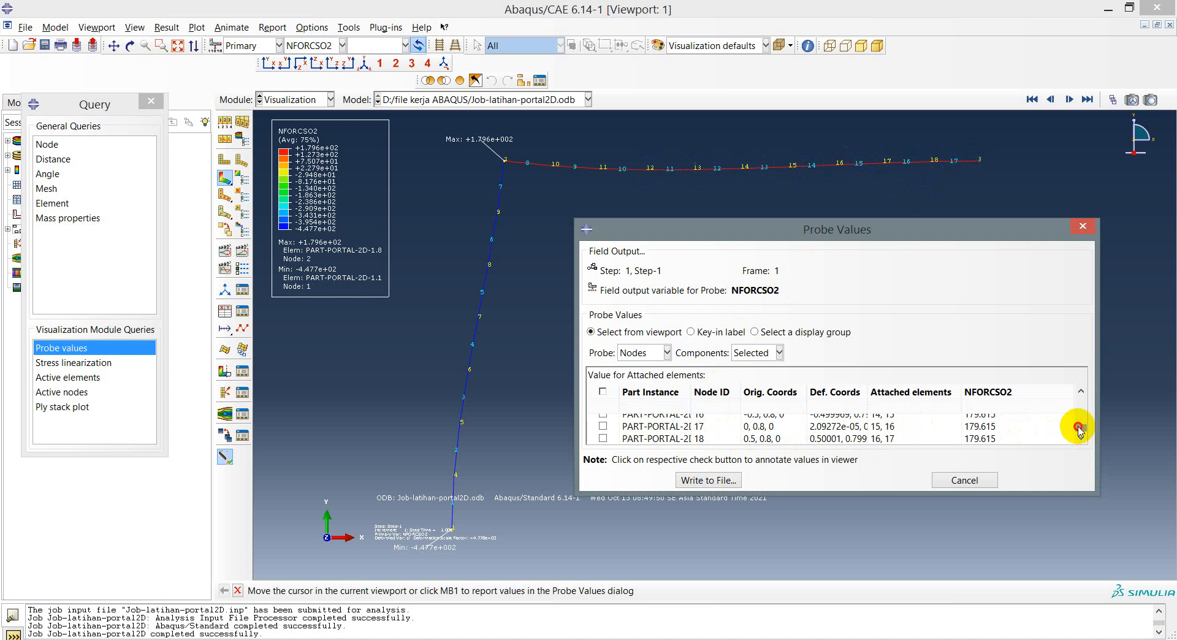
Annotate all the probed node values on the frame and review the list of probed nodes.
{"action": "left_click_drag", "start_coordinate": [1080, 425], "coordinate": [1079, 397]}
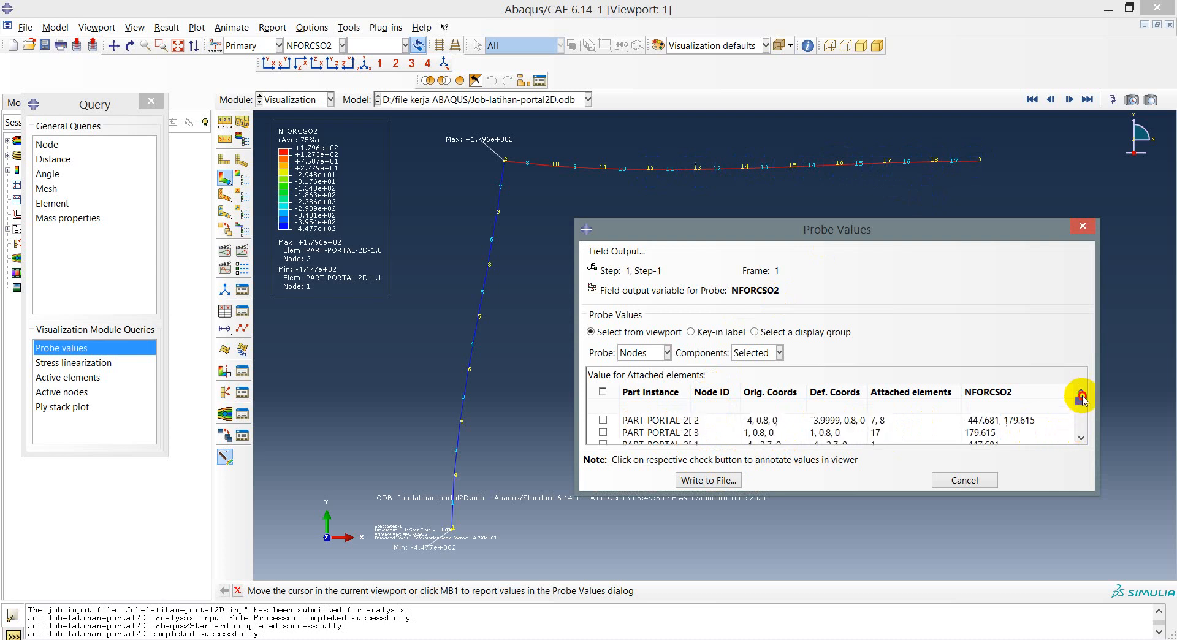
{"action": "left_click", "coordinate": [602, 420]}
{"action": "scroll", "coordinate": [602, 423], "scroll_direction": "down", "scroll_amount": 5}
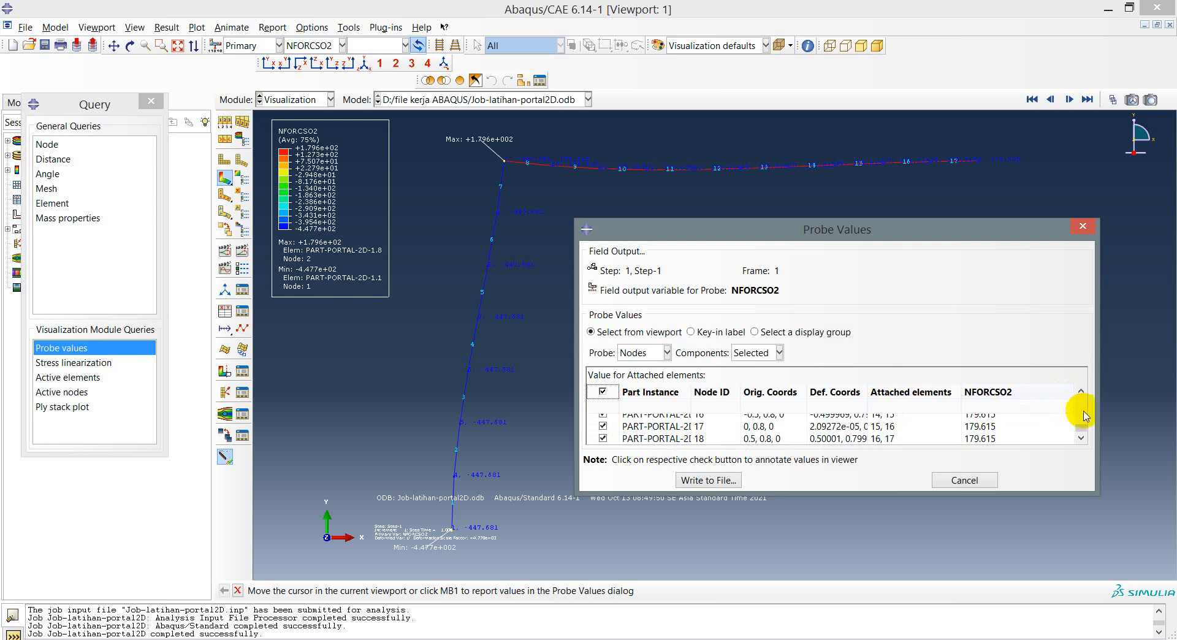
{"action": "left_click_drag", "start_coordinate": [1079, 429], "coordinate": [1080, 418]}
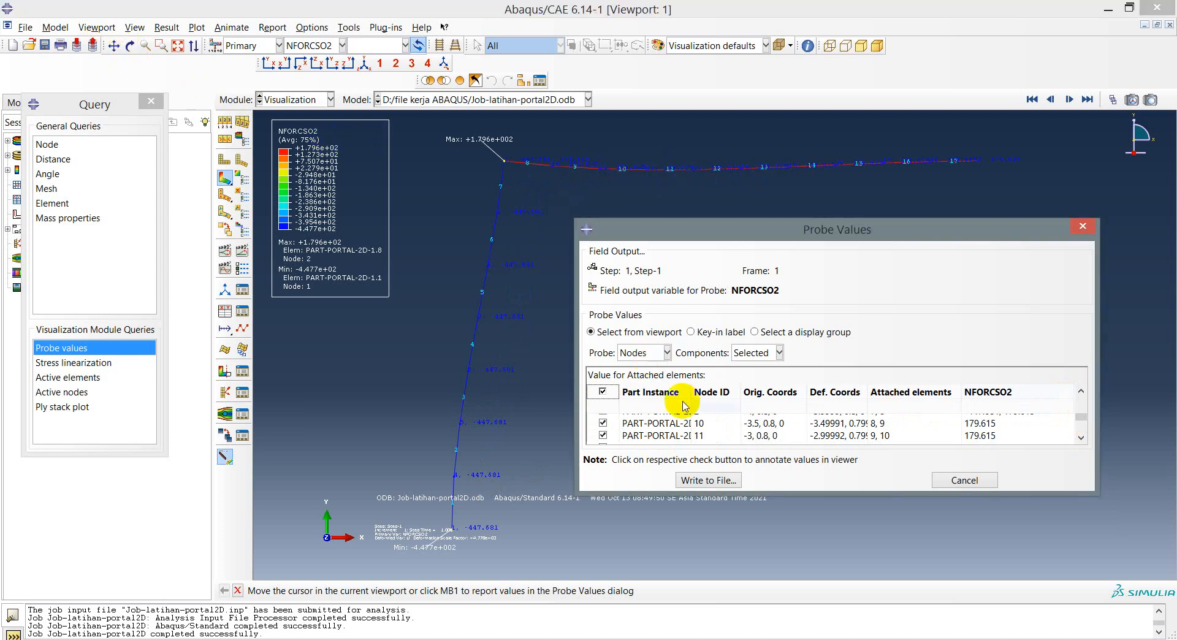
Write the probed NFORCSO2 values to a report file named latih-portal-gaya-lintang1.rpt.
{"action": "left_click", "coordinate": [711, 481]}
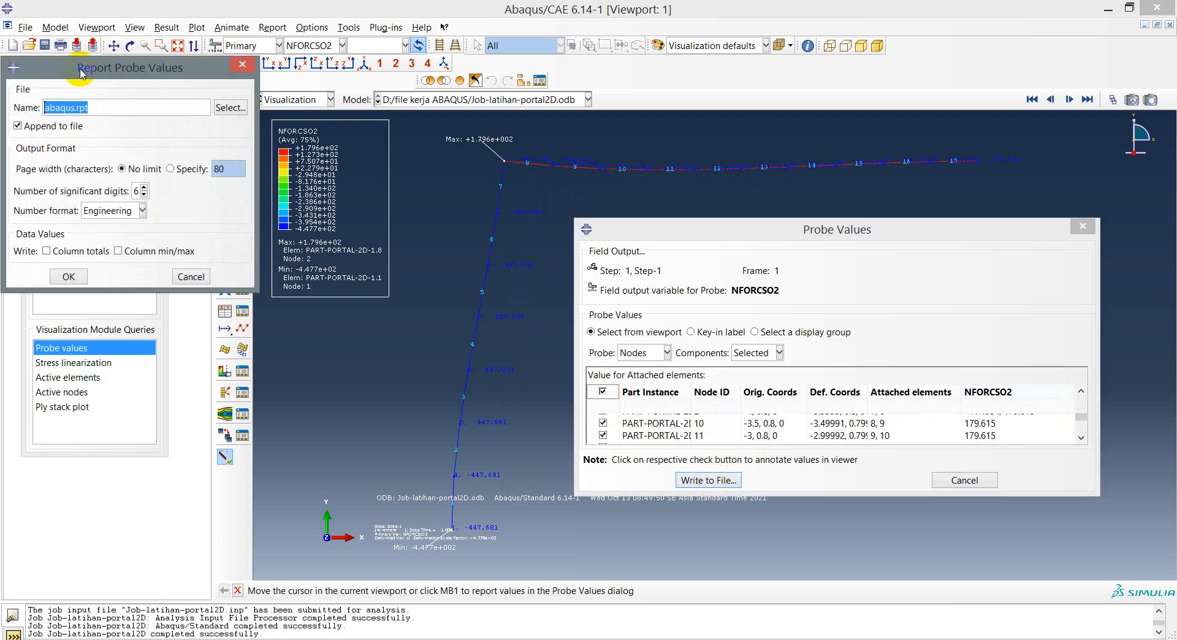
{"action": "left_click_drag", "start_coordinate": [82, 73], "coordinate": [54, 111]}
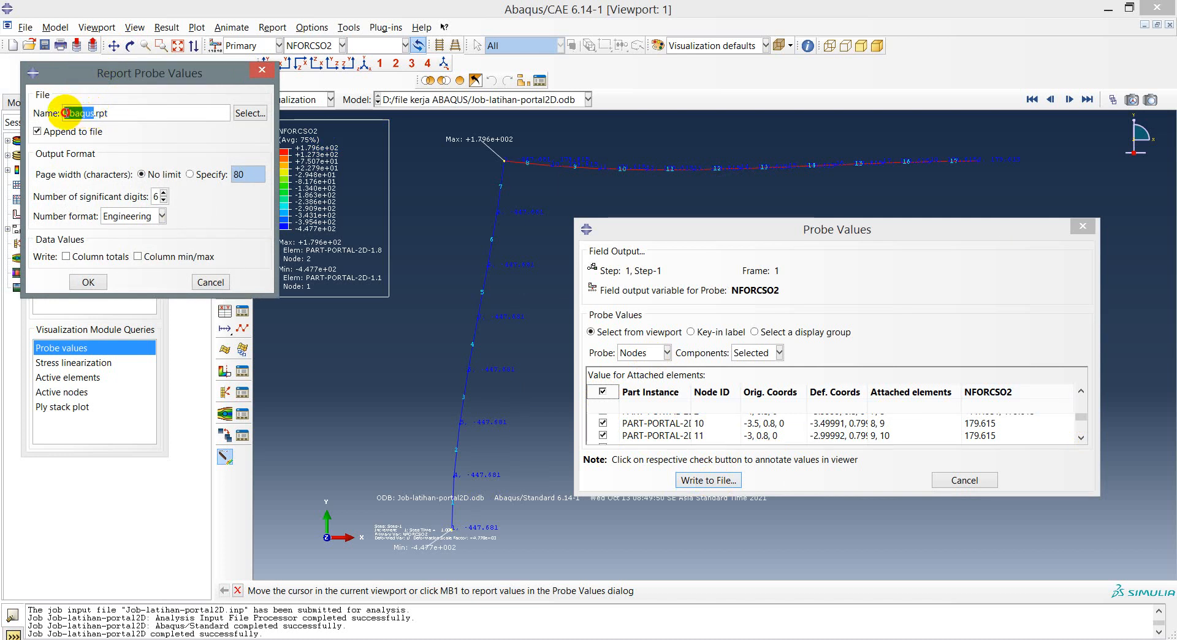
{"action": "left_click", "coordinate": [243, 114]}
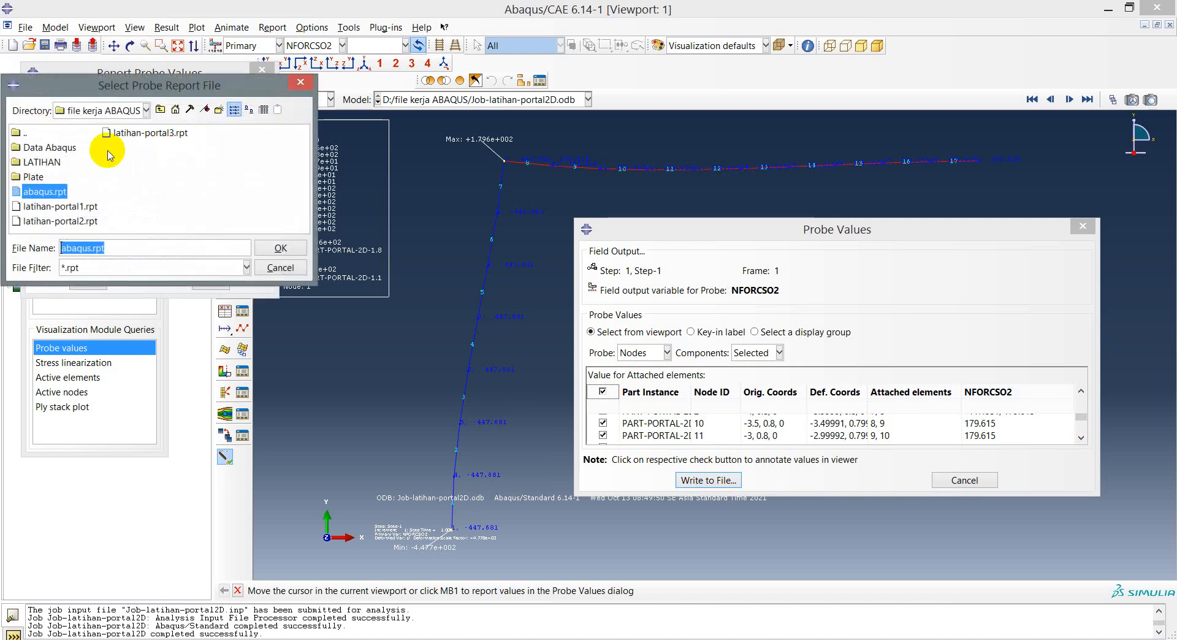
{"action": "left_click", "coordinate": [278, 270]}
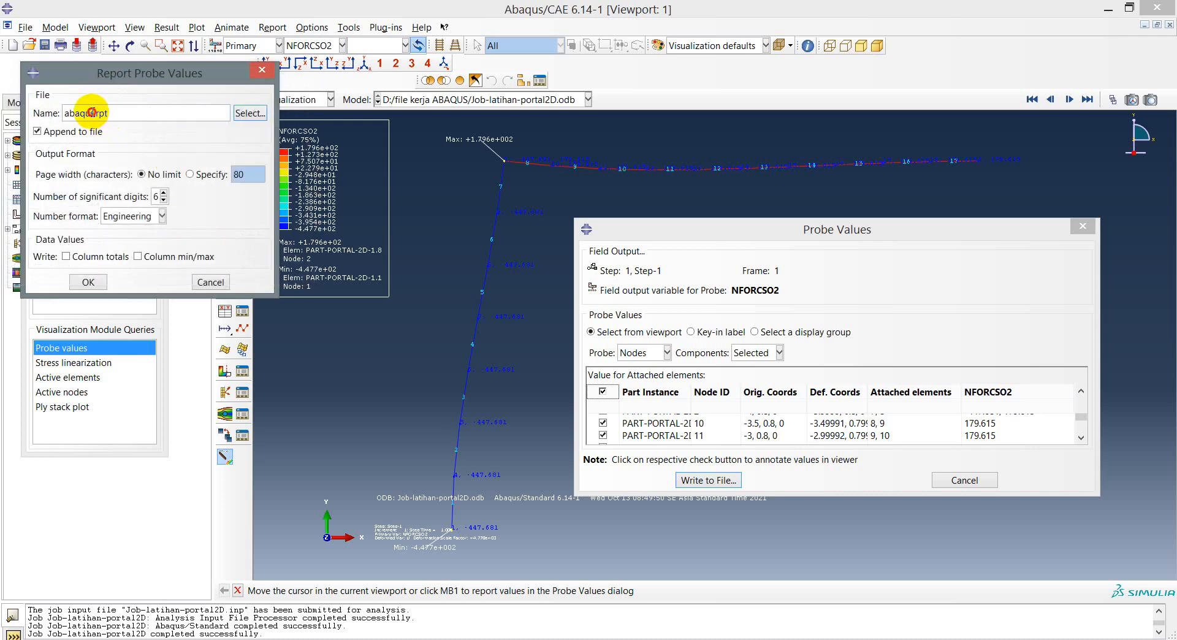
{"action": "left_click", "coordinate": [89, 112]}
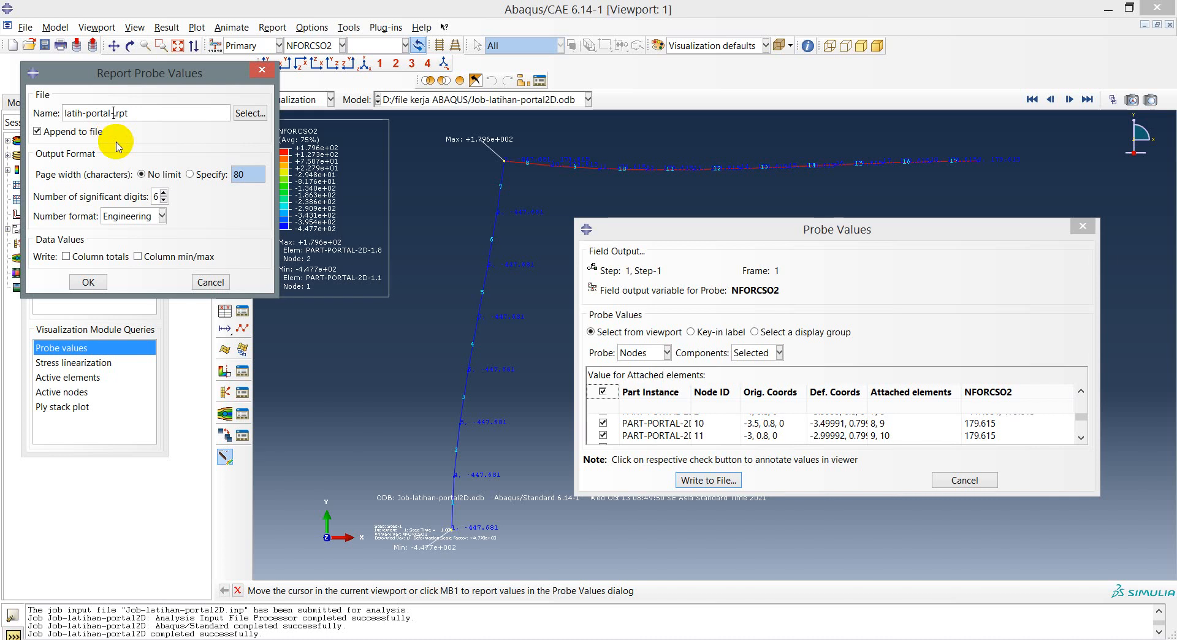
{"action": "type", "text": "lintang1"}
{"action": "left_click", "coordinate": [88, 282]}
{"action": "left_click", "coordinate": [293, 347]}
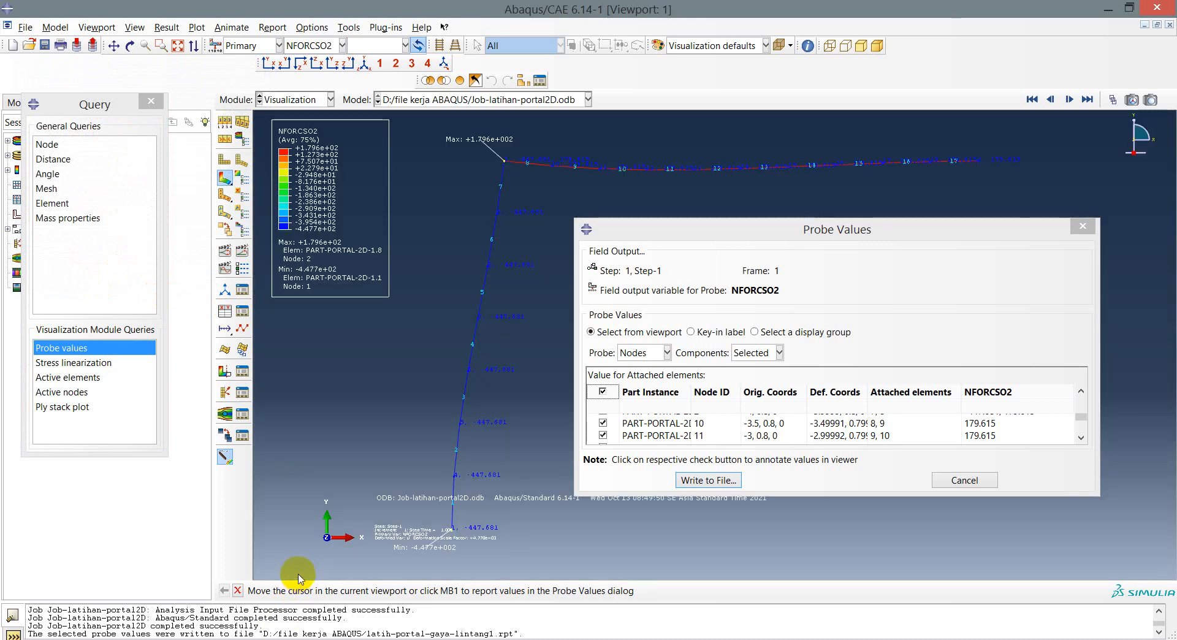
Switch to File Explorer, open latih-portal-gaya-lintang1.rpt from D:\file kerja ABAQUS in Notepad, and clear the other windows out of its way.
{"action": "key", "text": "super+e"}
{"action": "left_click", "coordinate": [73, 330]}
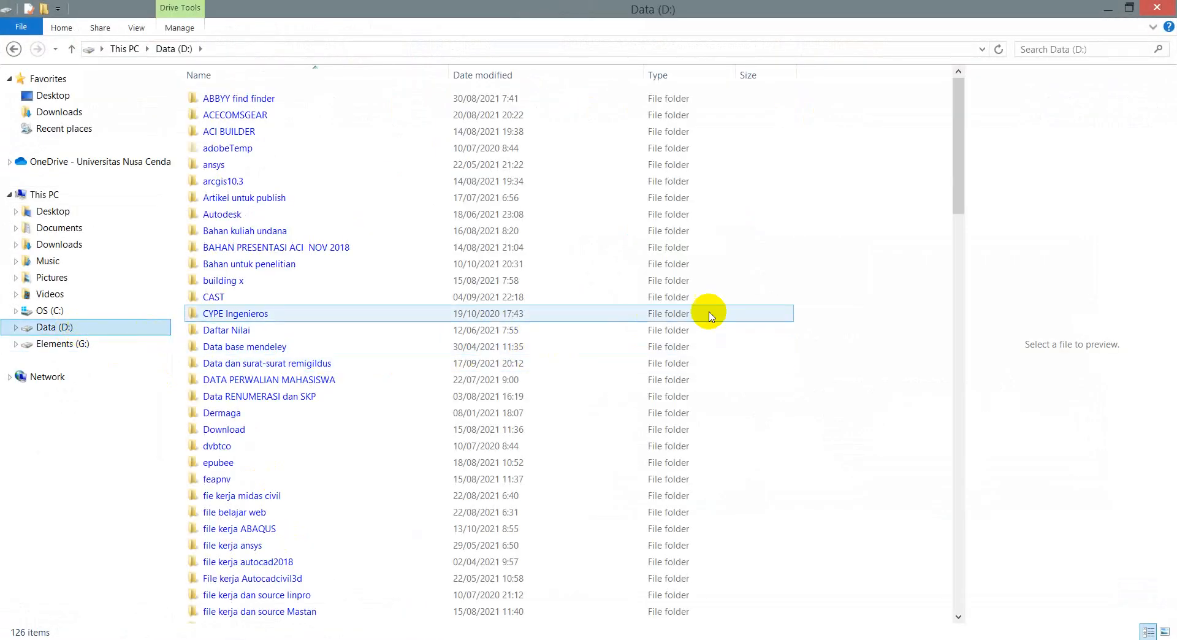
{"action": "double_click", "coordinate": [225, 529]}
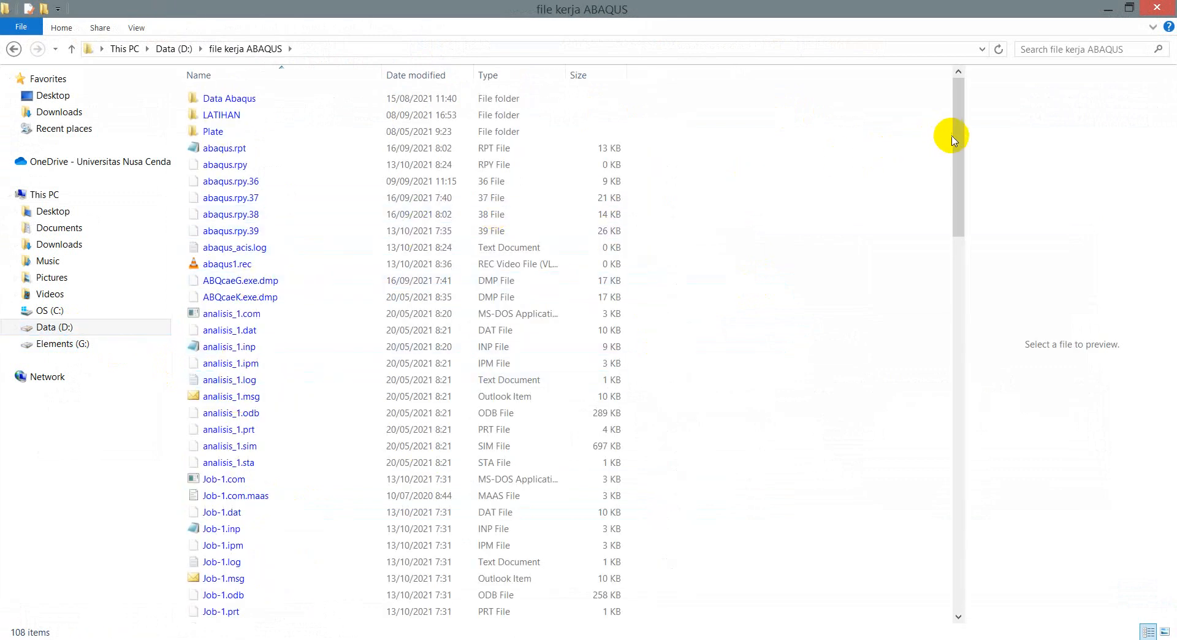
{"action": "left_click_drag", "start_coordinate": [954, 140], "coordinate": [938, 460]}
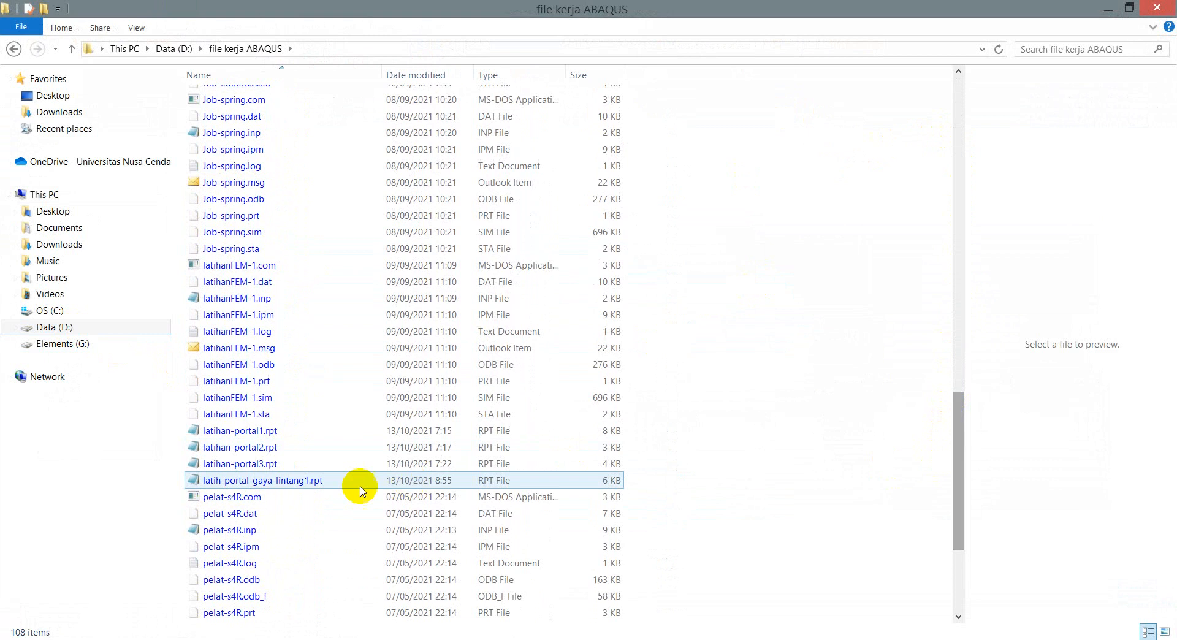
{"action": "left_click", "coordinate": [270, 484]}
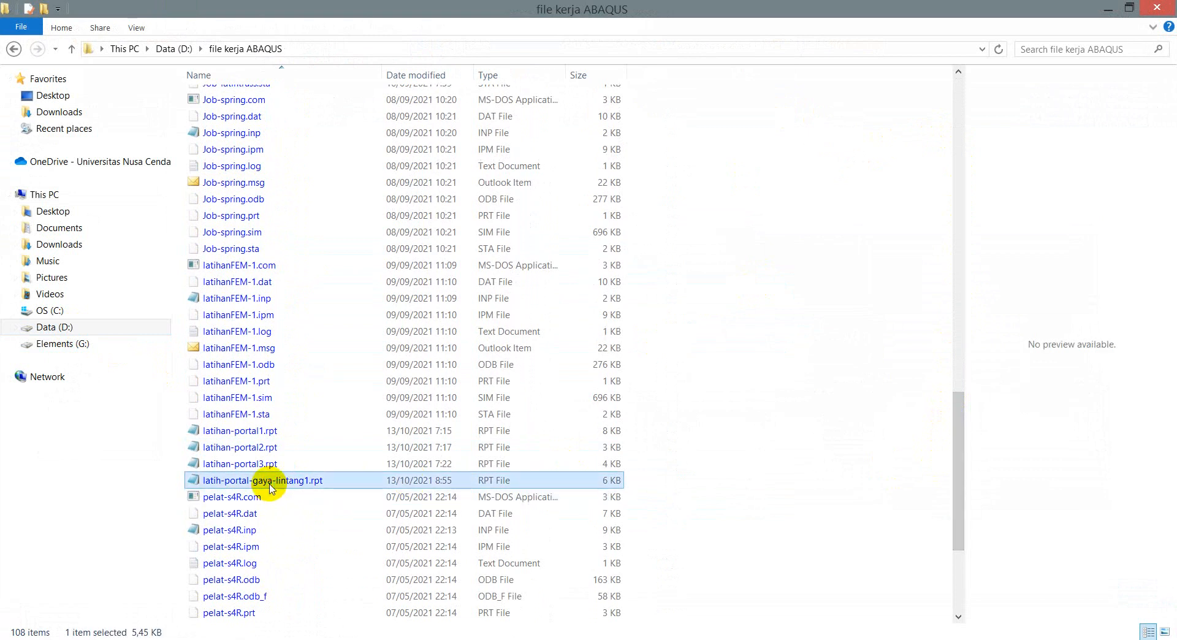
{"action": "double_click", "coordinate": [270, 484]}
{"action": "left_click_drag", "start_coordinate": [636, 115], "coordinate": [662, 215]}
{"action": "key", "text": "alt+F4"}
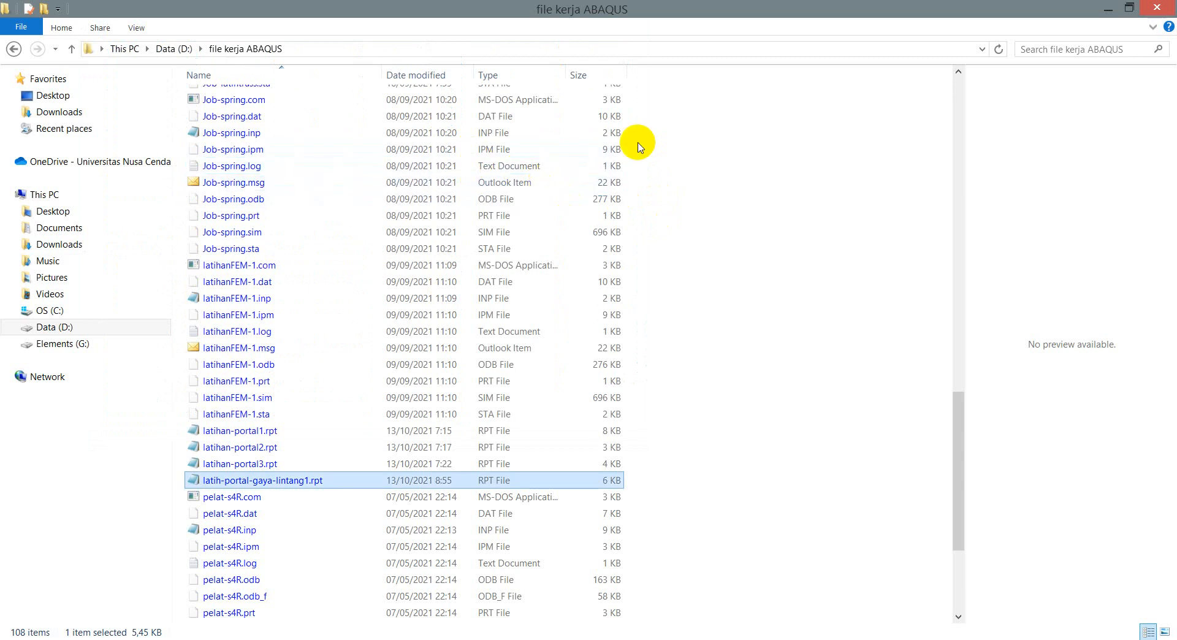
{"action": "left_click", "coordinate": [1106, 13]}
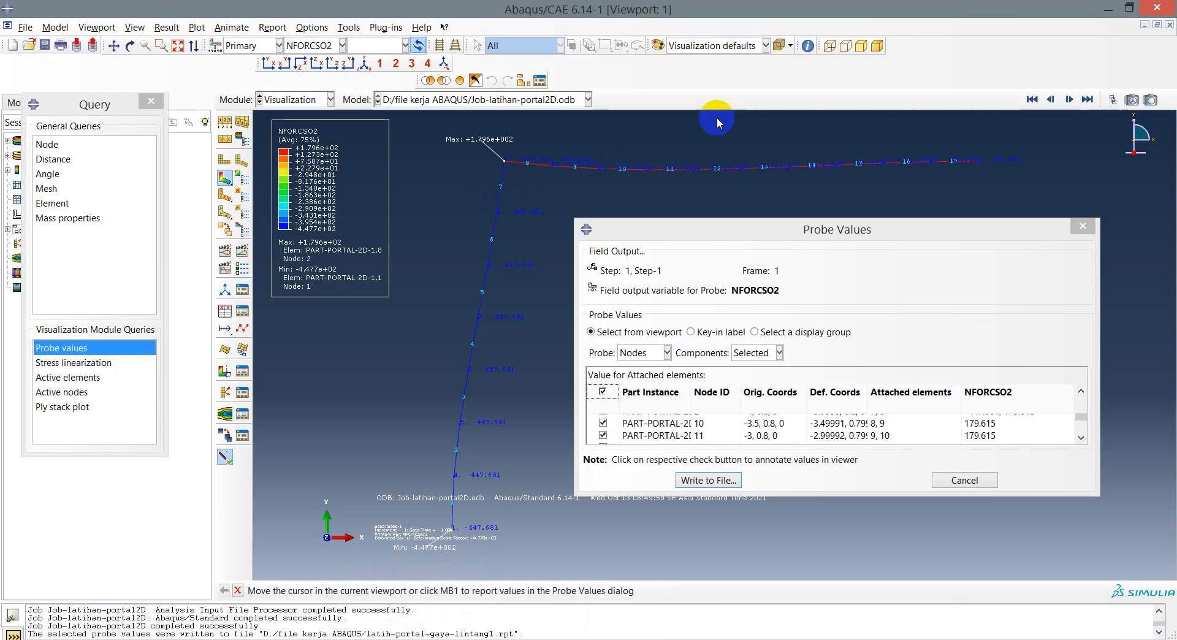
{"action": "left_click", "coordinate": [1107, 8]}
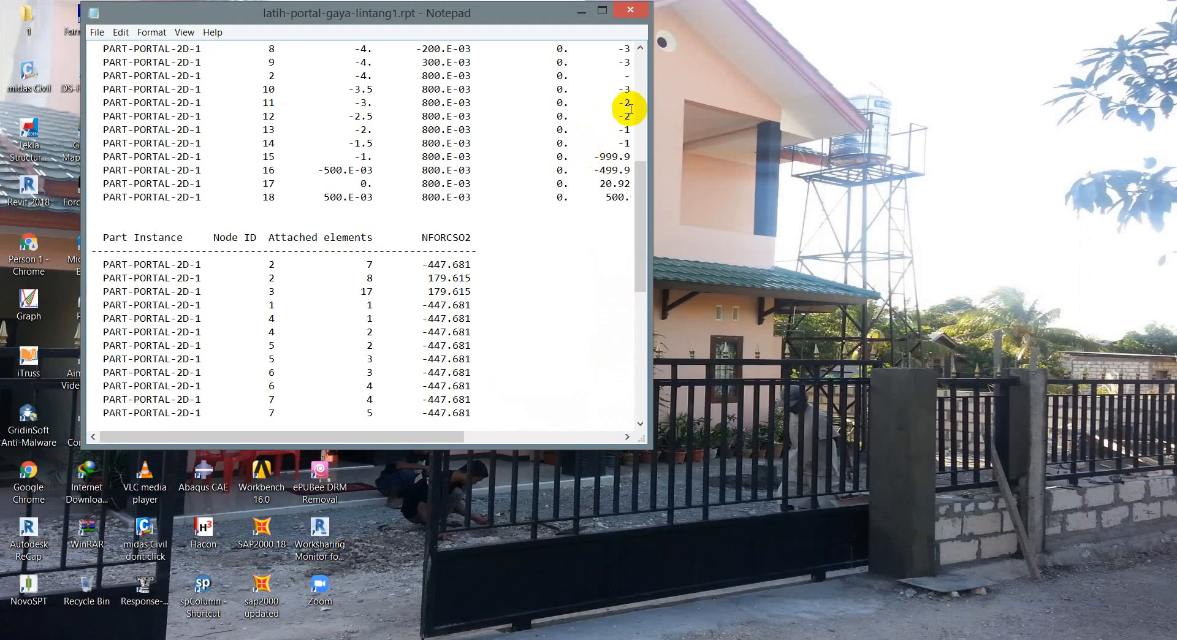
Review the report's node coordinates and NFORCSO2 values per attached element, close it, and return to Abaqus/CAE.
{"action": "left_click_drag", "start_coordinate": [639, 171], "coordinate": [641, 122]}
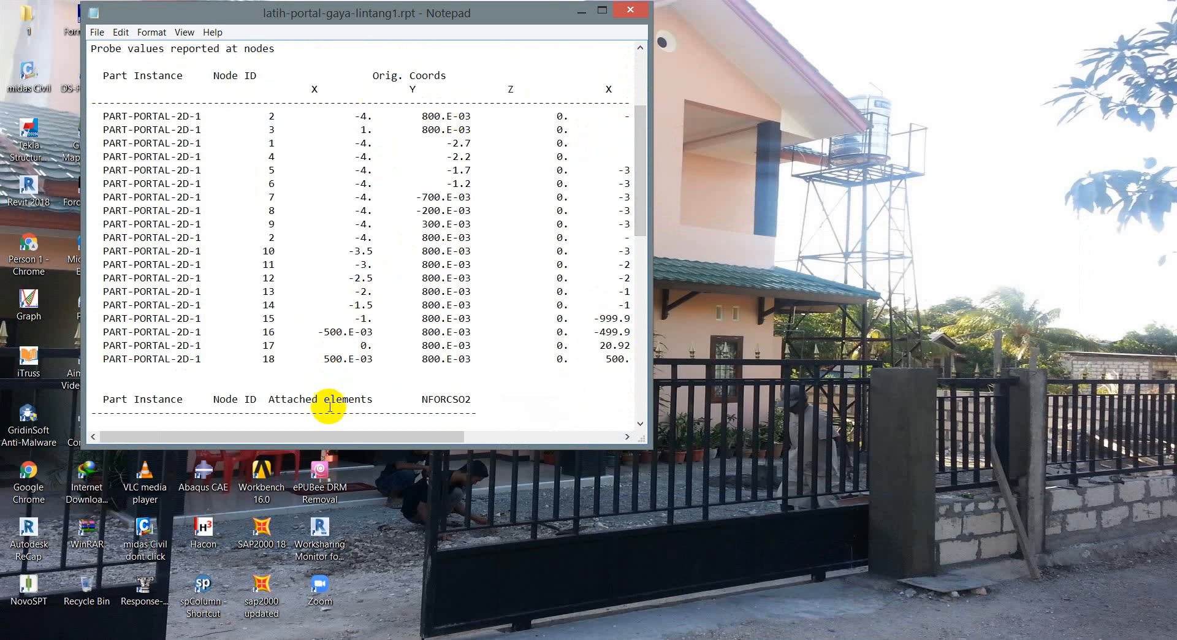
{"action": "left_click_drag", "start_coordinate": [329, 439], "coordinate": [560, 429]}
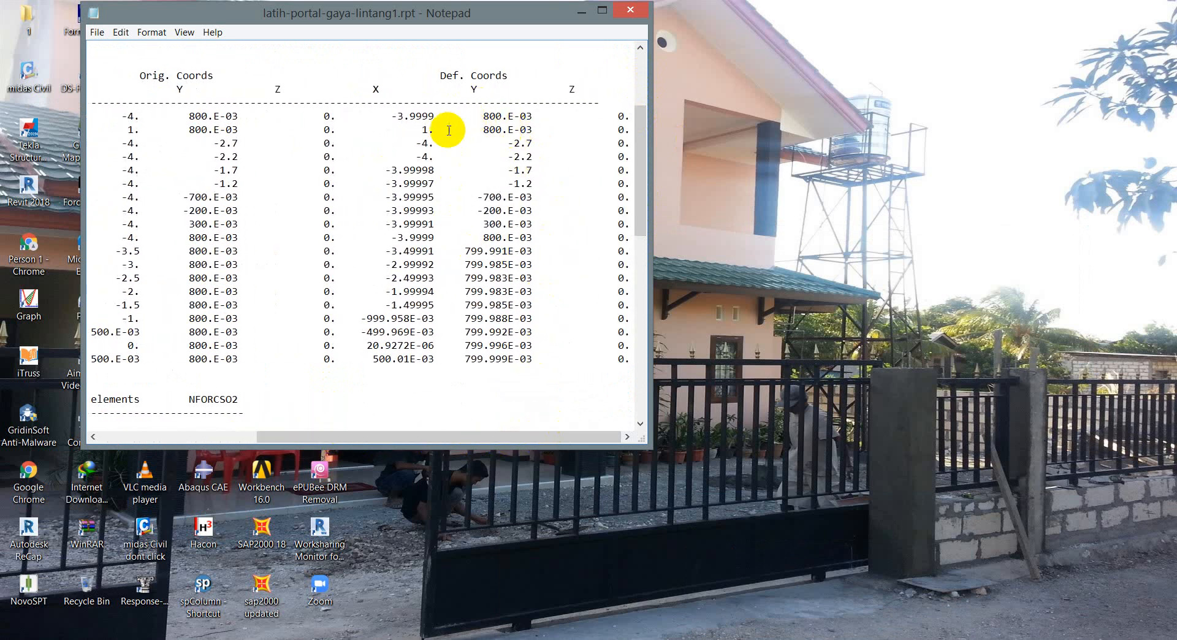
{"action": "left_click_drag", "start_coordinate": [652, 189], "coordinate": [776, 189]}
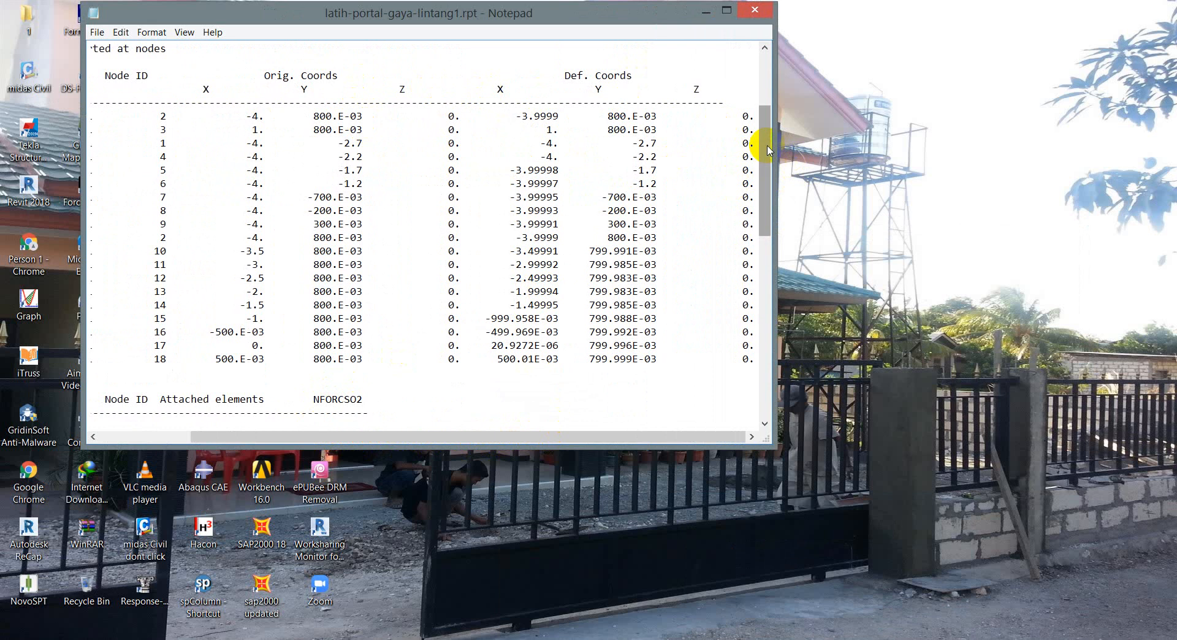
{"action": "left_click_drag", "start_coordinate": [766, 146], "coordinate": [738, 277]}
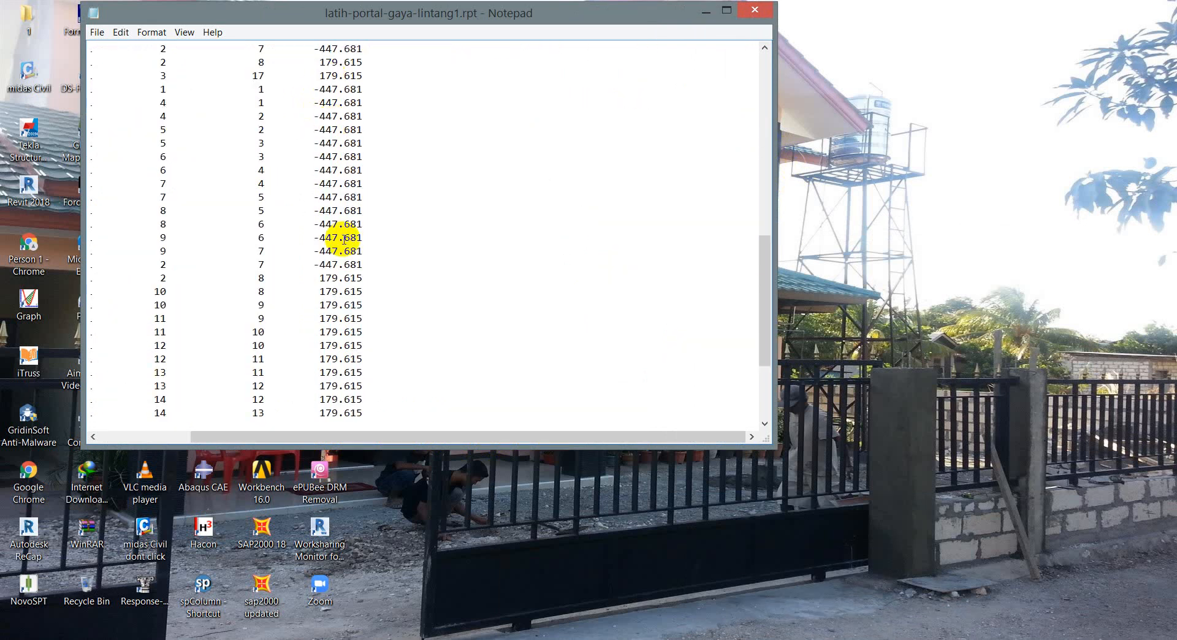
{"action": "scroll", "coordinate": [346, 346], "scroll_direction": "down", "scroll_amount": 3}
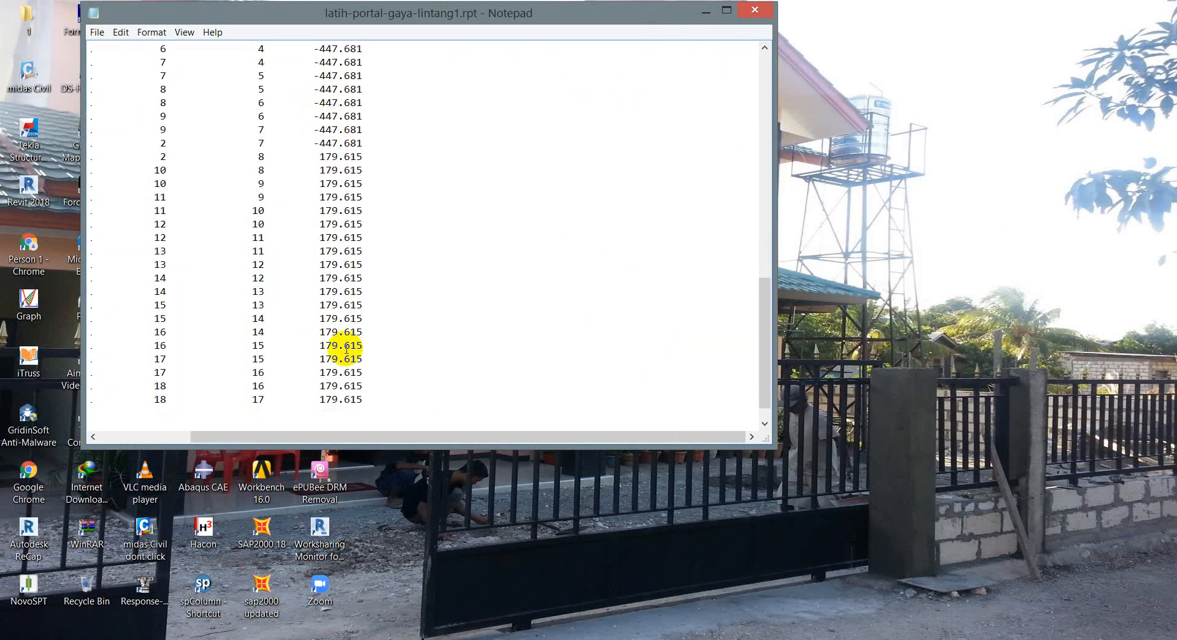
{"action": "scroll", "coordinate": [346, 347], "scroll_direction": "up", "scroll_amount": 5}
{"action": "scroll", "coordinate": [347, 348], "scroll_direction": "down", "scroll_amount": 3}
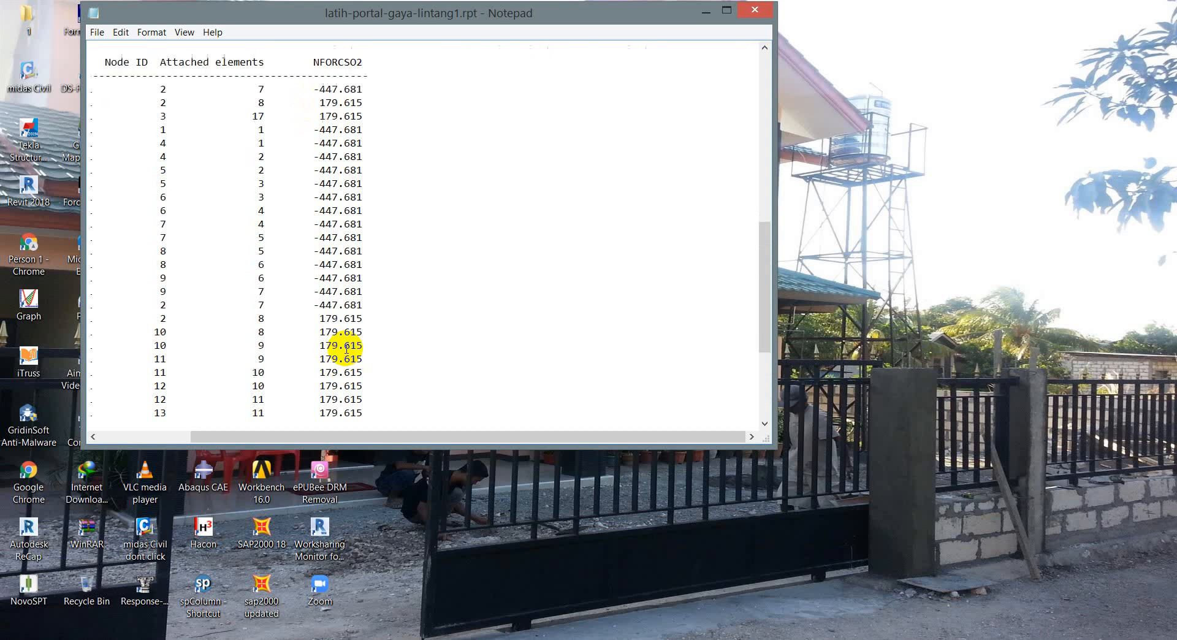
{"action": "left_click", "coordinate": [762, 17]}
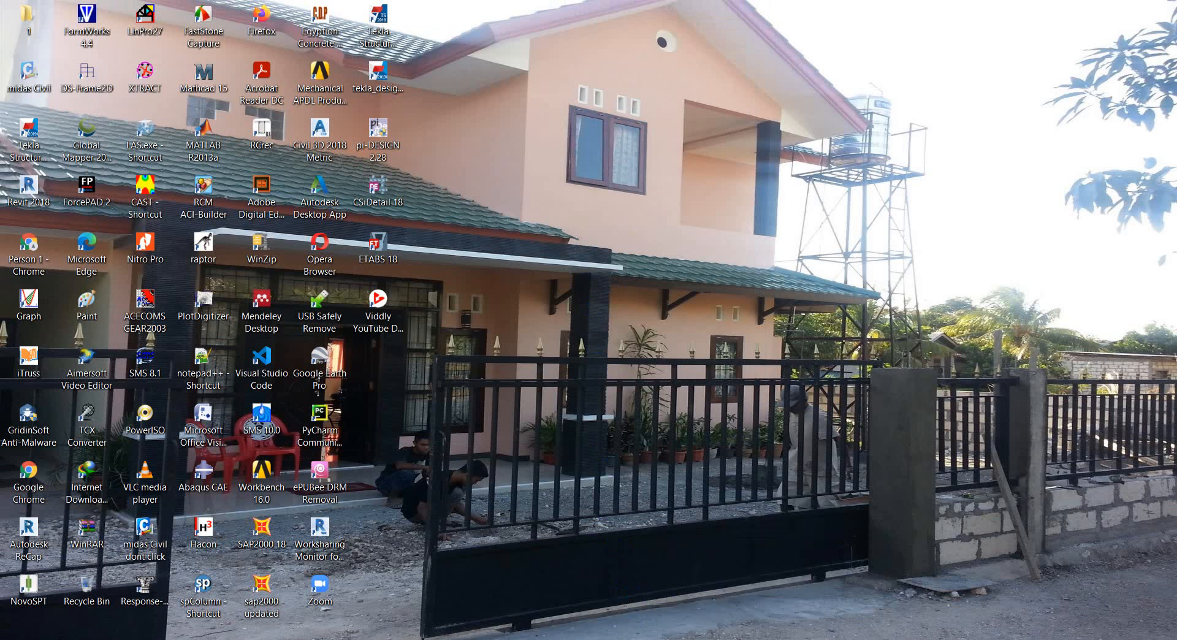
{"action": "left_click", "coordinate": [807, 639]}
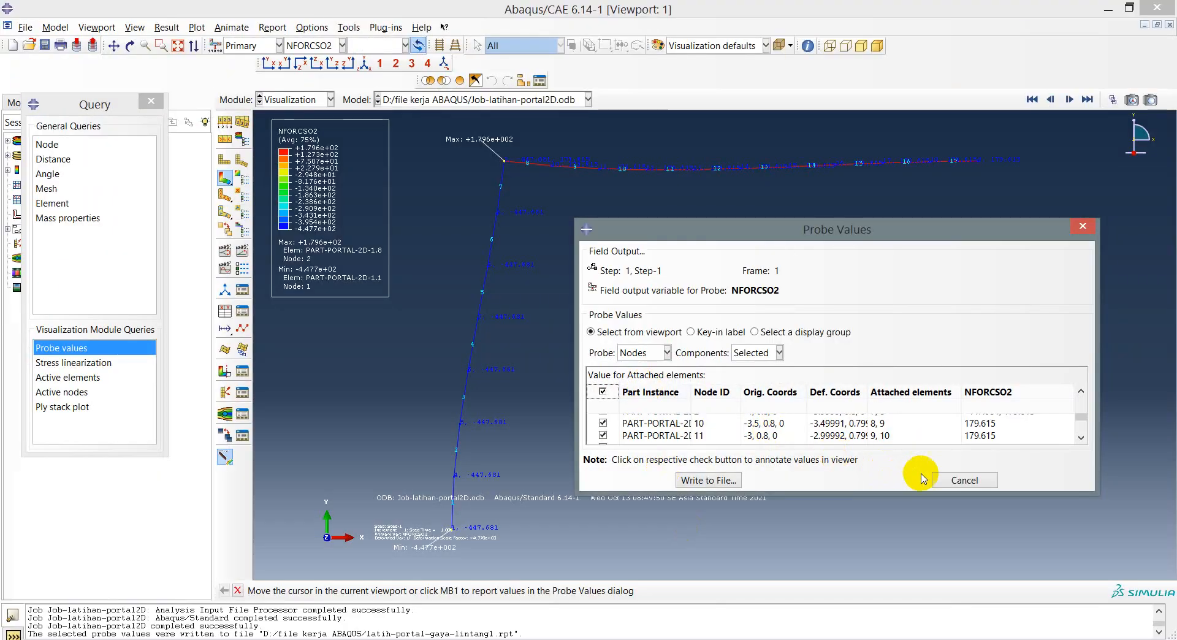
Close the value probe, discarding its selected nodes, and set NFORCSO6 as the primary field output variable.
{"action": "left_click", "coordinate": [964, 480]}
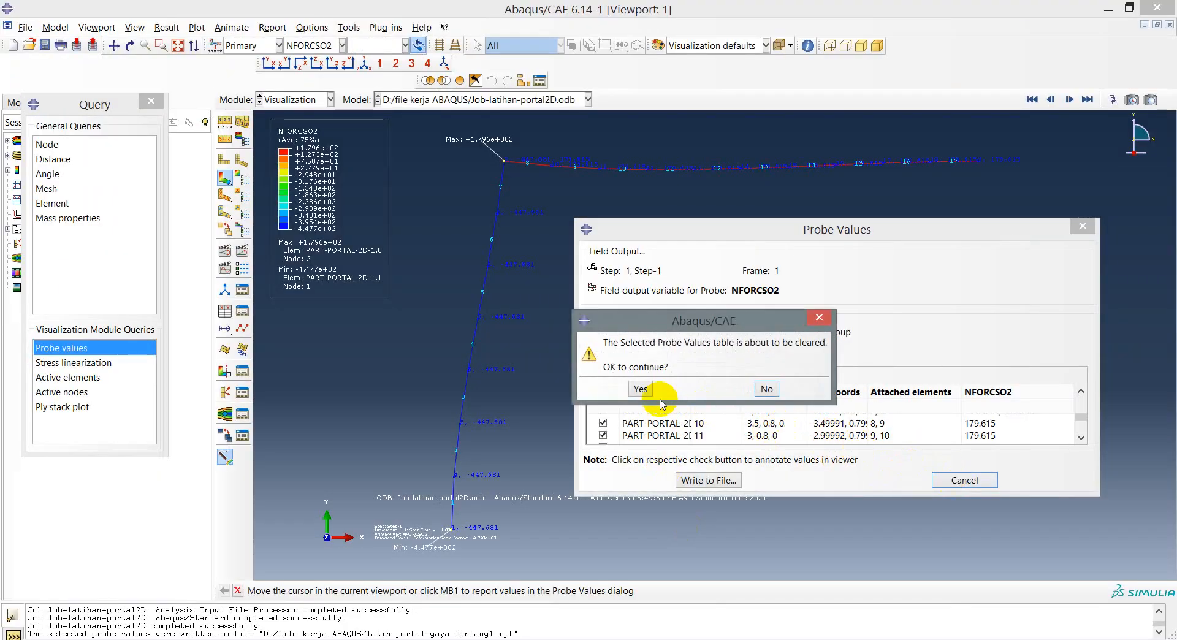
{"action": "left_click", "coordinate": [640, 389]}
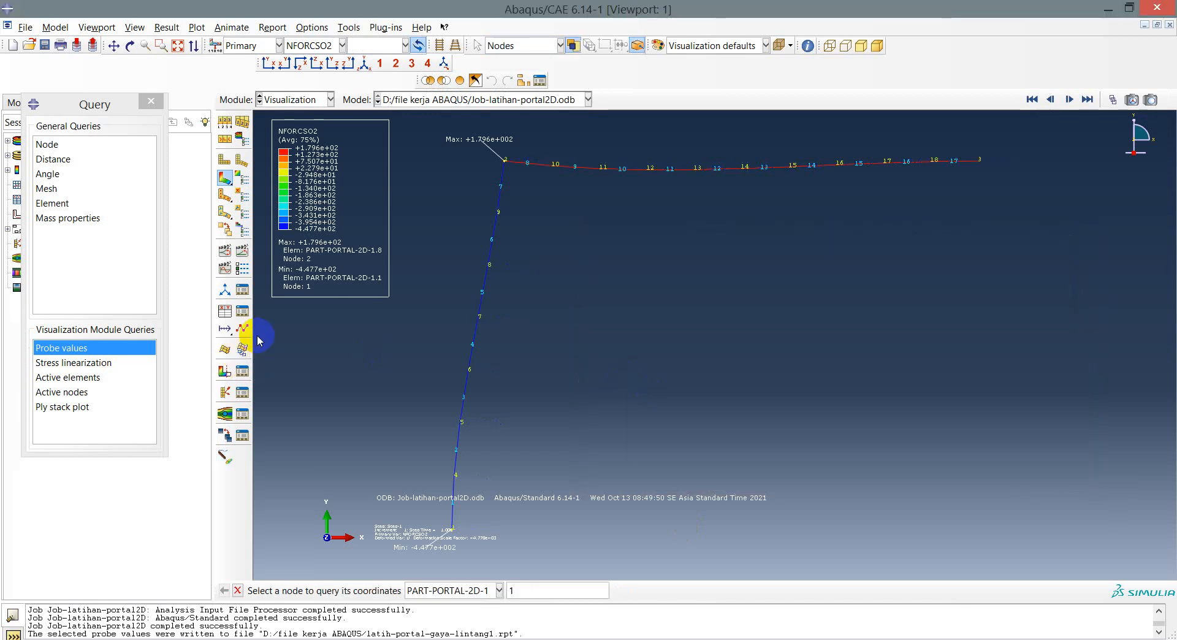
{"action": "left_click", "coordinate": [342, 45]}
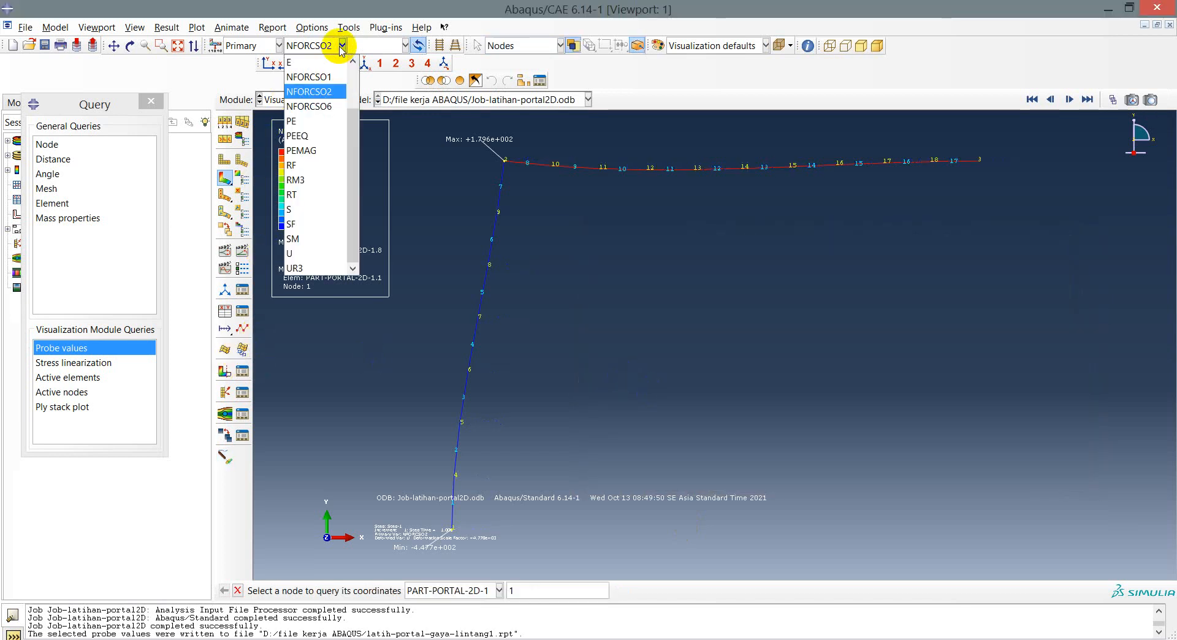
{"action": "left_click", "coordinate": [326, 81]}
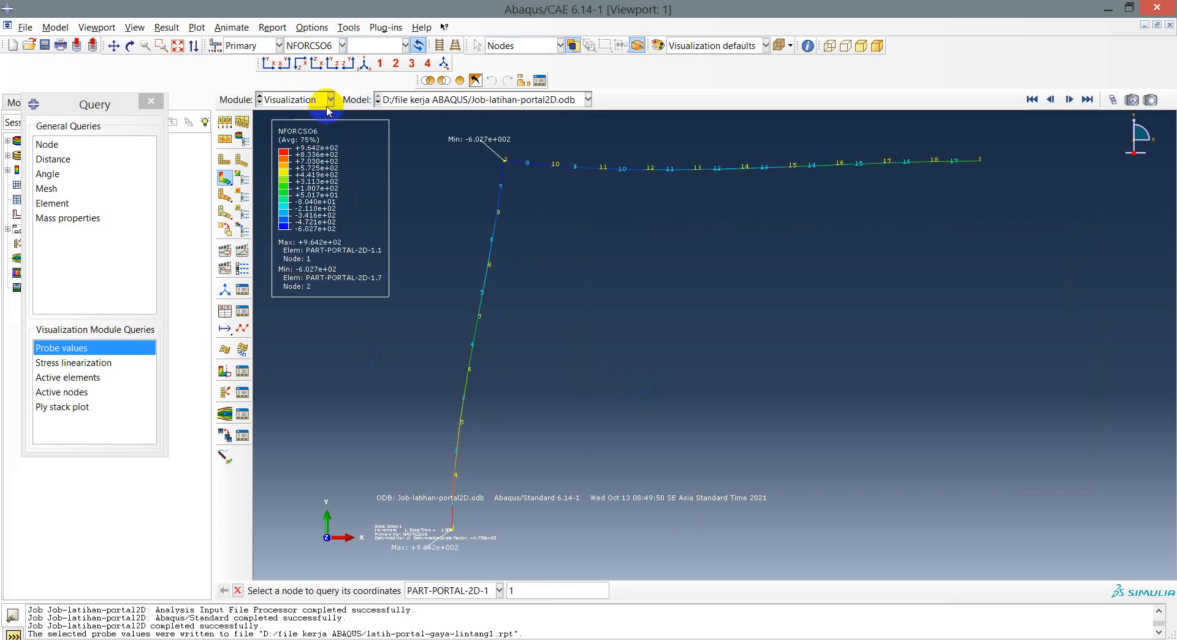
{"action": "left_click", "coordinate": [138, 348]}
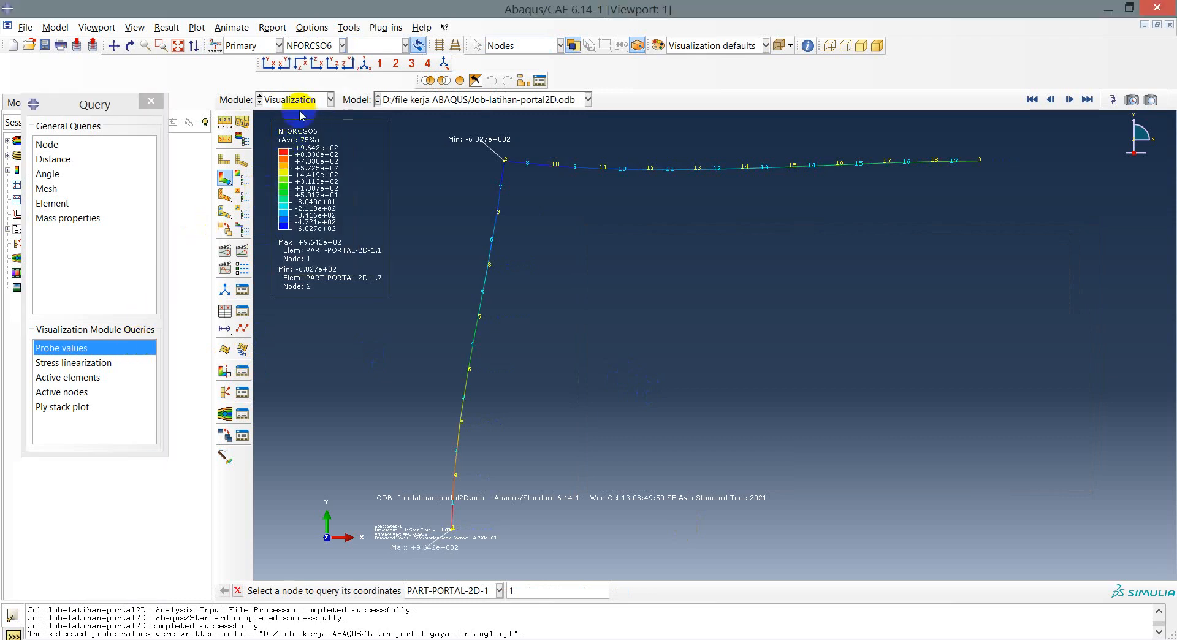
{"action": "left_click", "coordinate": [342, 45]}
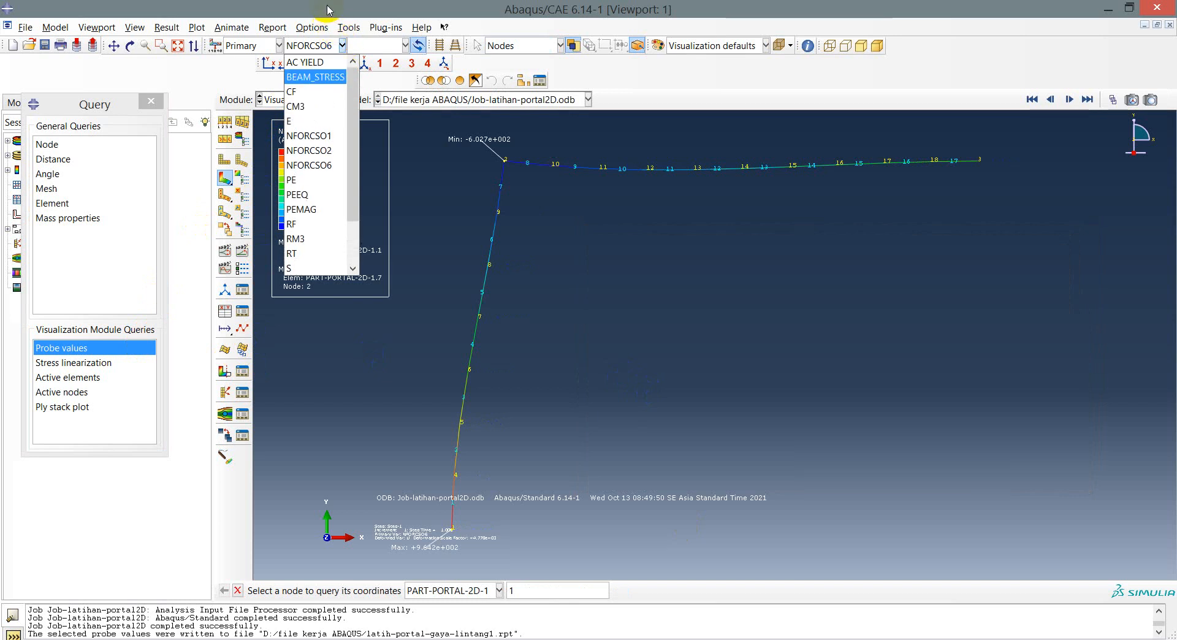
{"action": "left_click", "coordinate": [321, 165]}
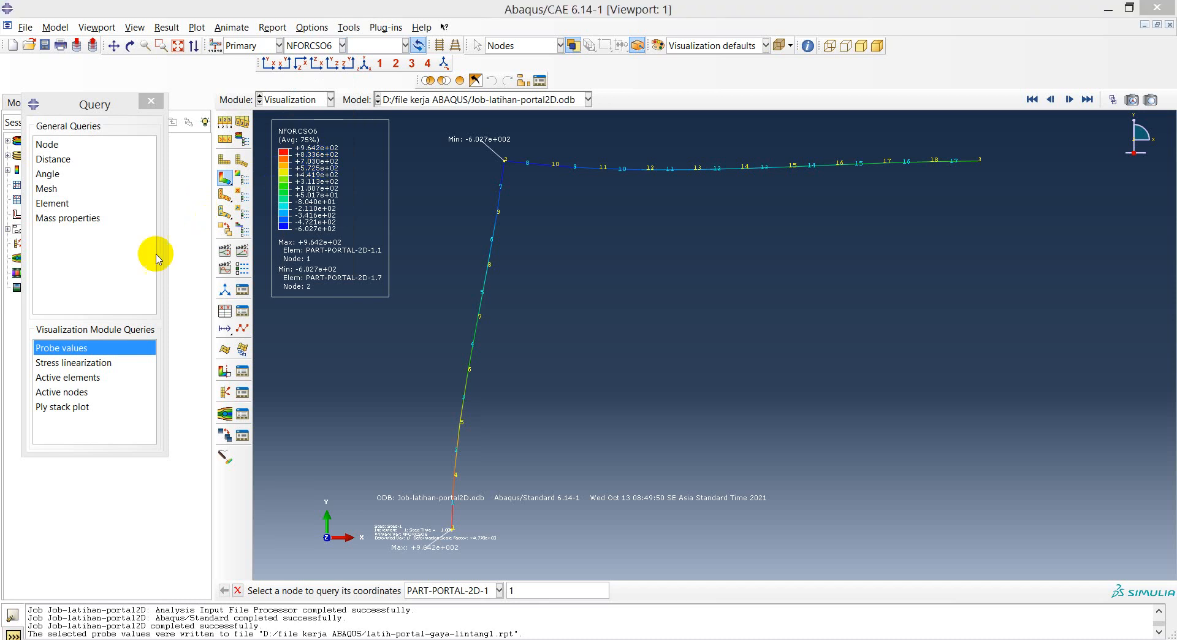
Start a node value probe of NFORCSO6 and pick the column nodes in sequence from base node 1 up to corner node 2.
{"action": "left_click", "coordinate": [105, 348]}
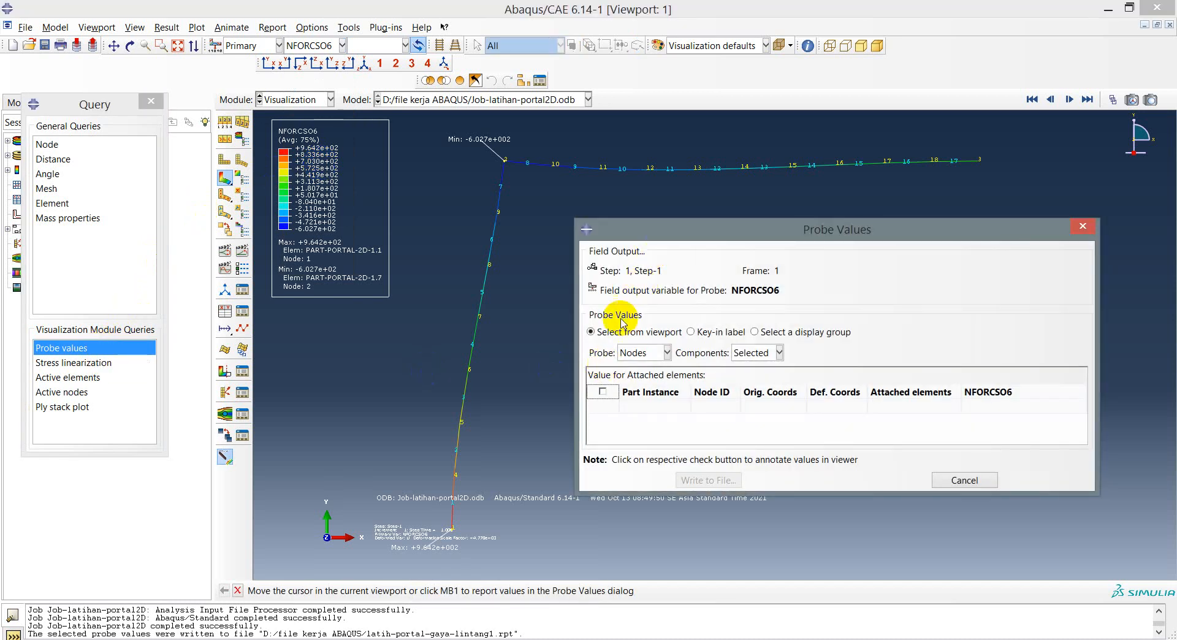
{"action": "left_click_drag", "start_coordinate": [660, 231], "coordinate": [707, 256]}
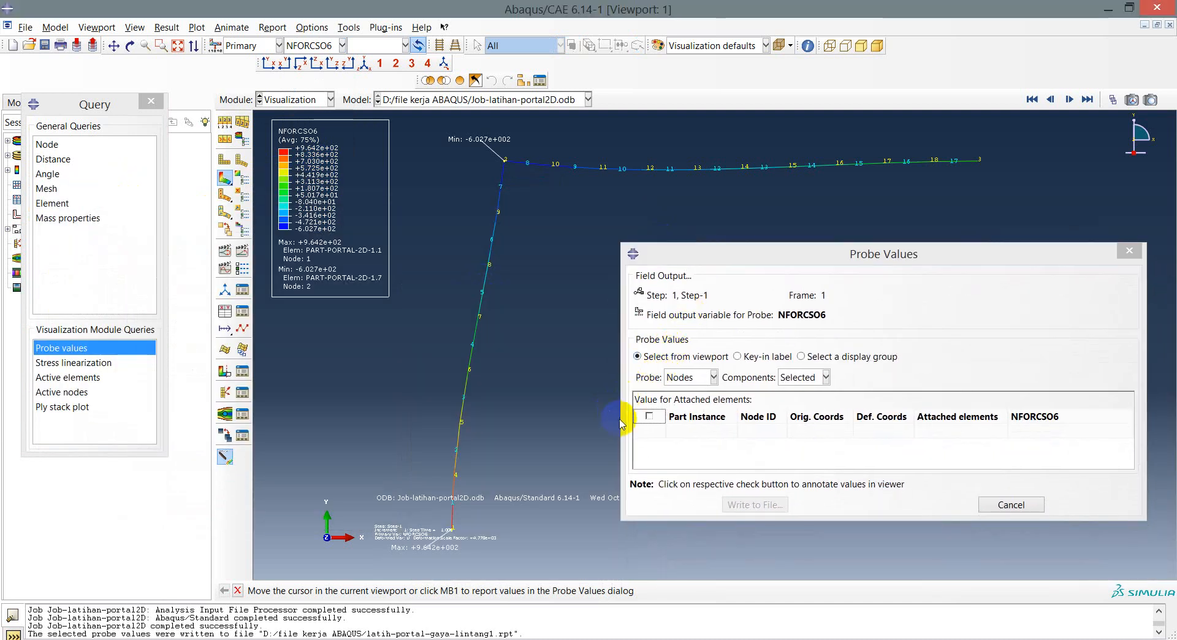
{"action": "mouse_move", "coordinate": [452, 533]}
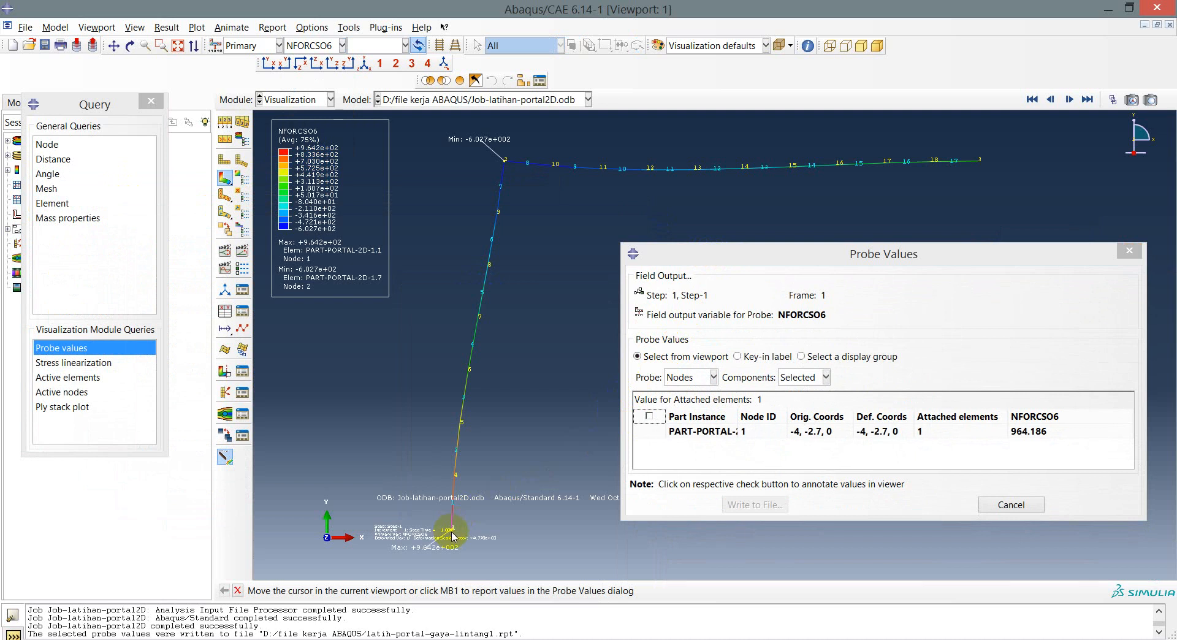
{"action": "left_click", "coordinate": [452, 536]}
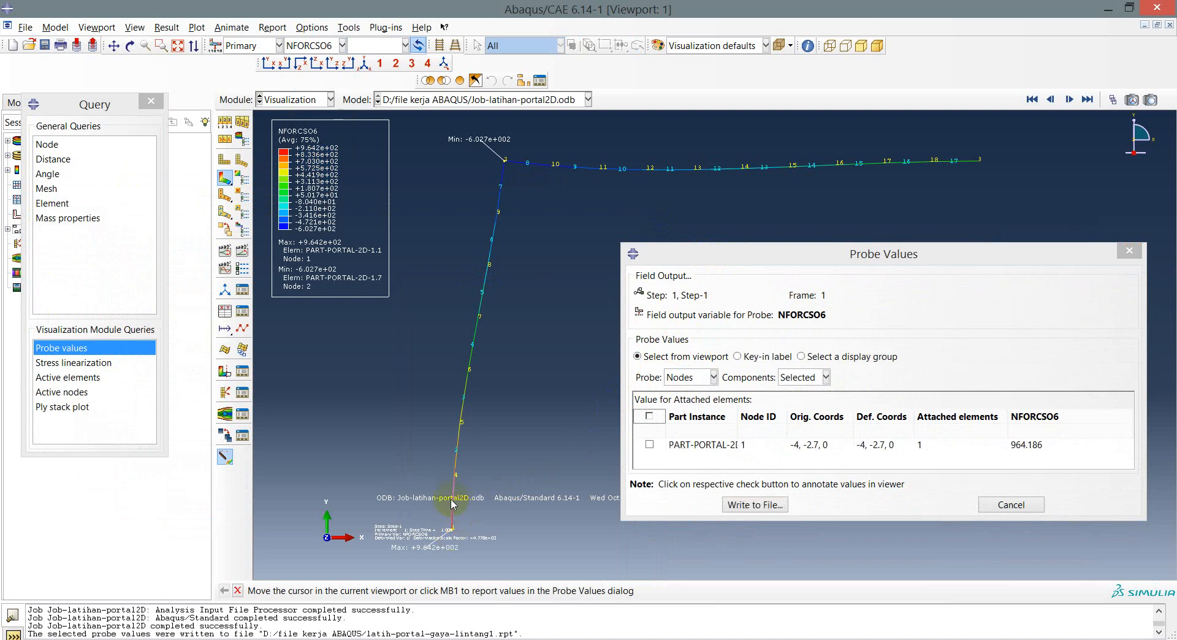
{"action": "left_click", "coordinate": [456, 473]}
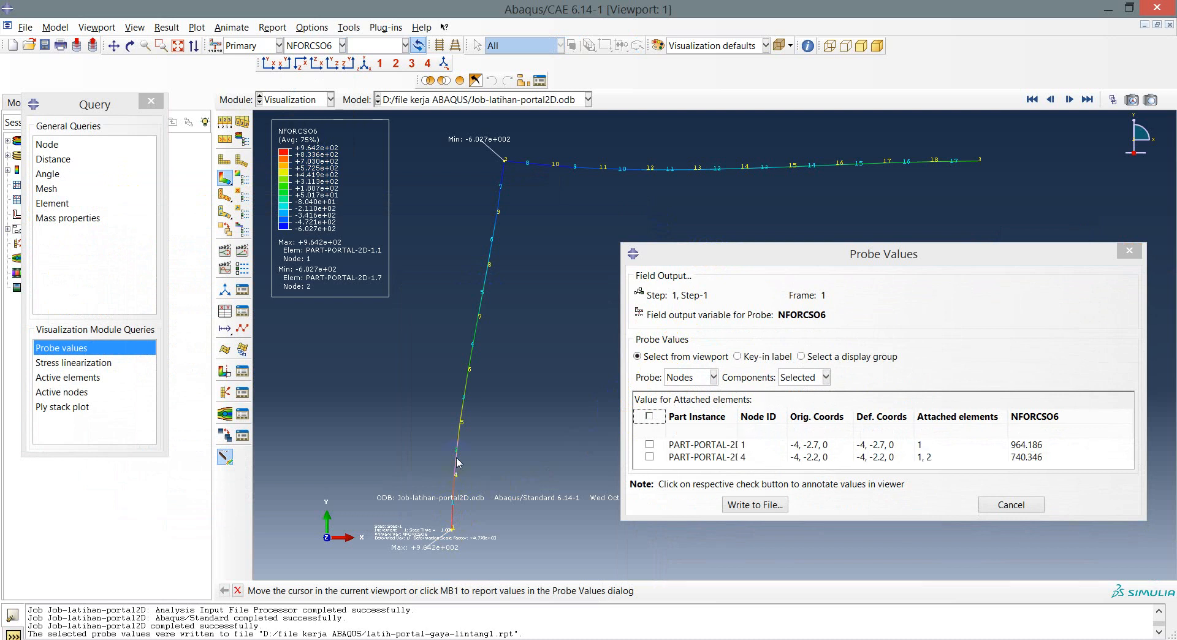
{"action": "mouse_move", "coordinate": [462, 427]}
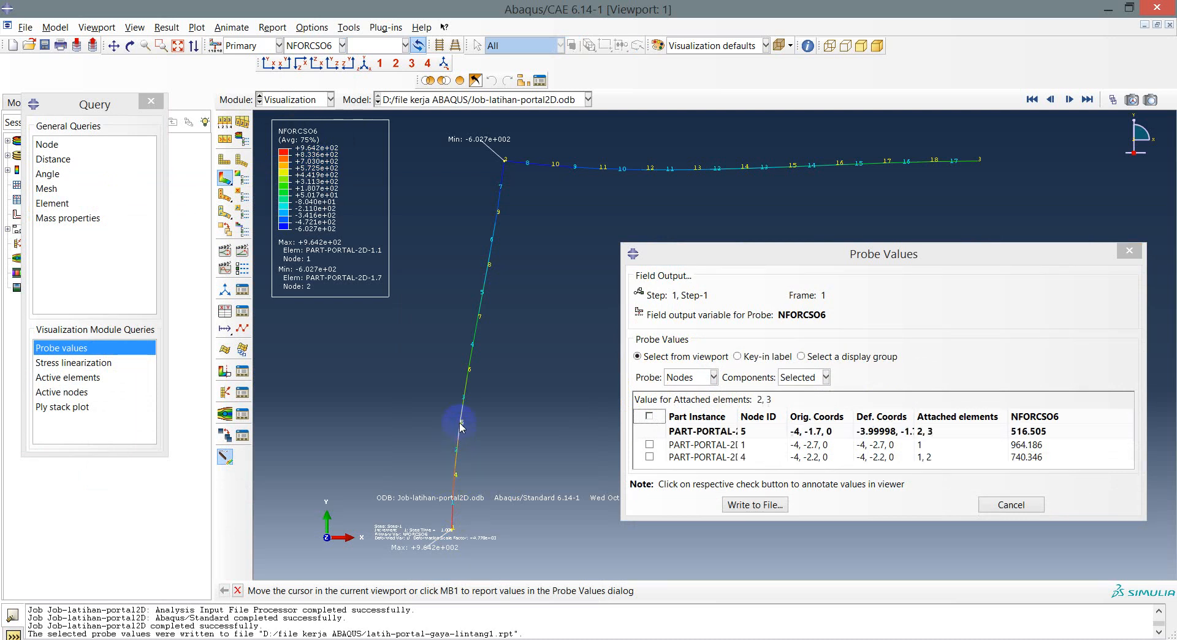
{"action": "left_click", "coordinate": [460, 424]}
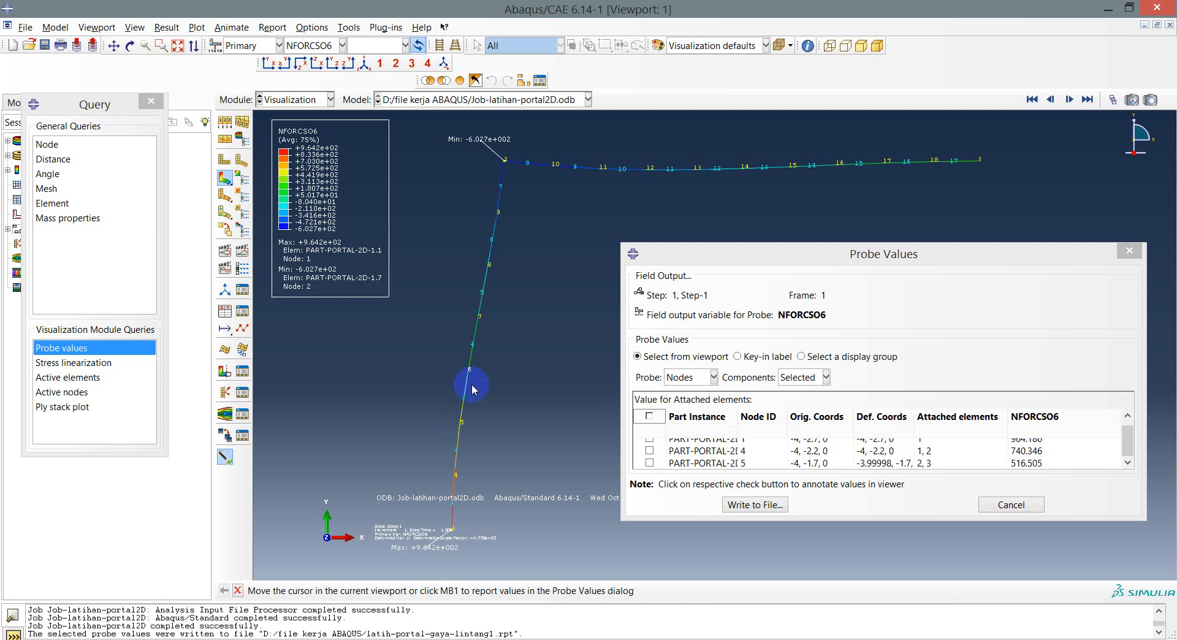
{"action": "left_click", "coordinate": [469, 370]}
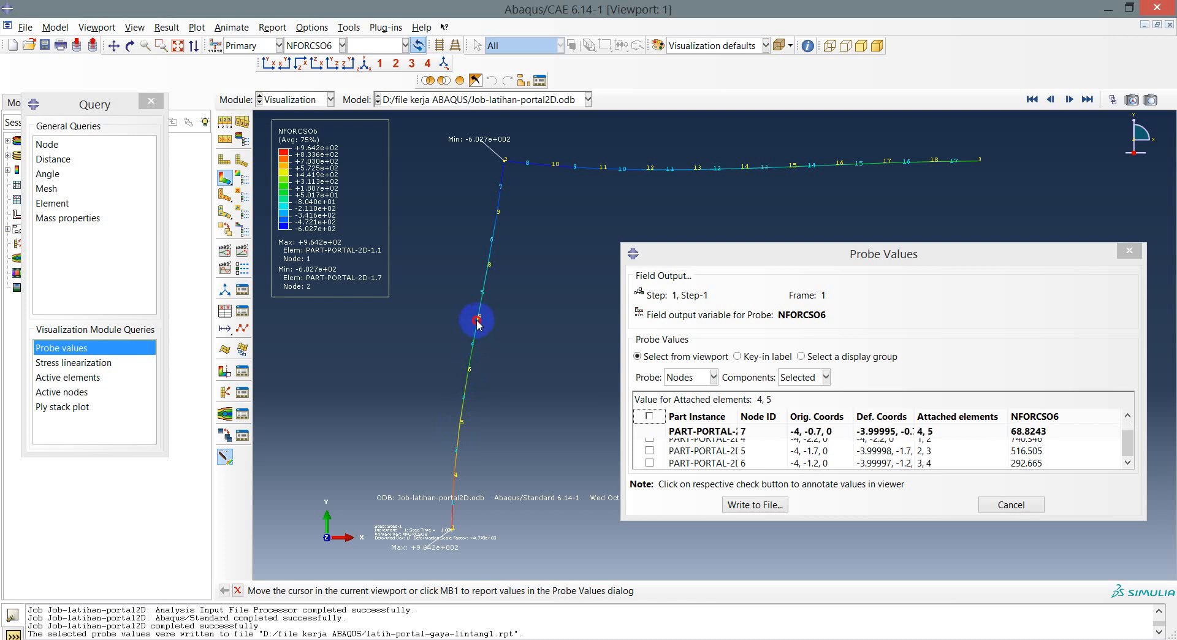
{"action": "left_click", "coordinate": [480, 320]}
{"action": "mouse_move", "coordinate": [490, 267]}
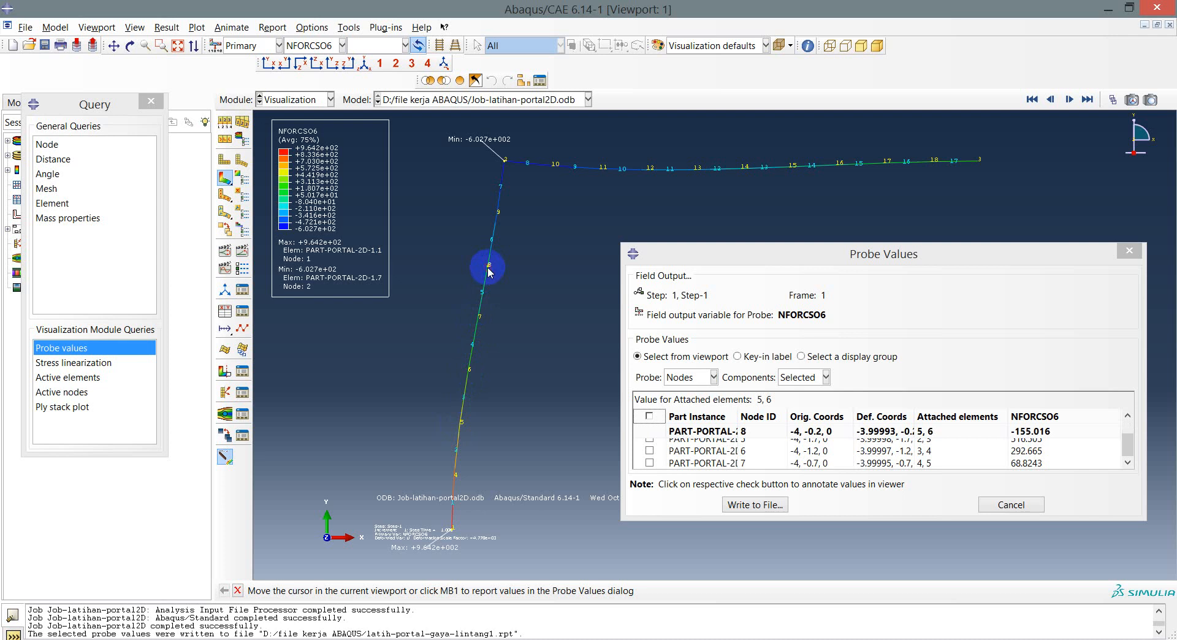
{"action": "left_click", "coordinate": [489, 268]}
{"action": "left_click", "coordinate": [498, 213]}
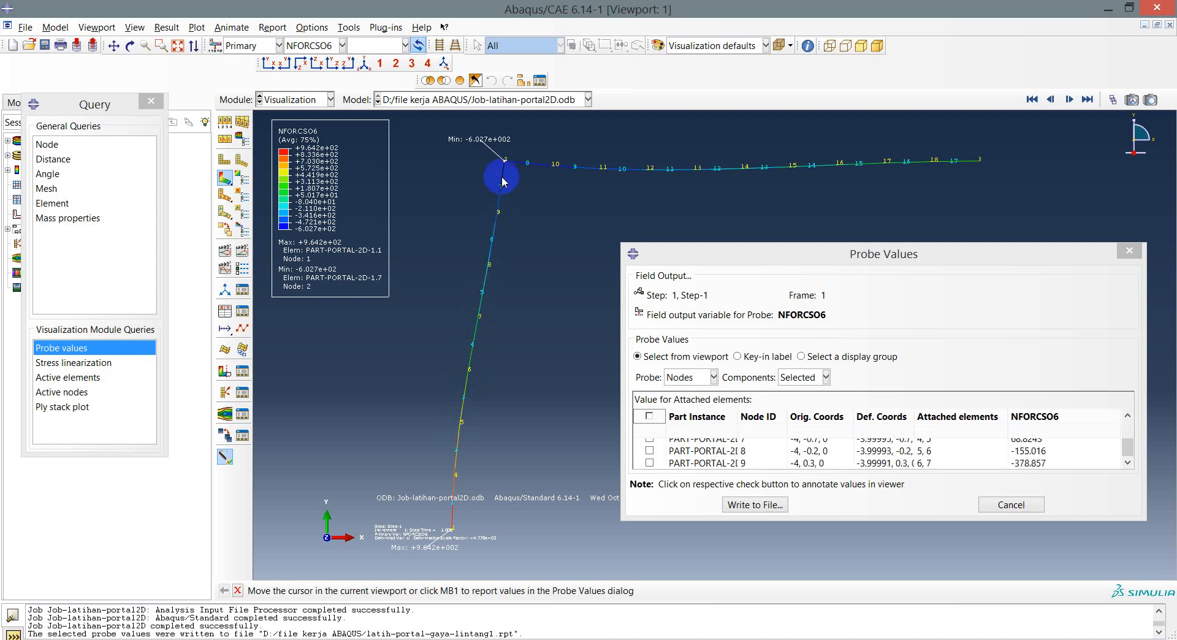
{"action": "left_click", "coordinate": [506, 165]}
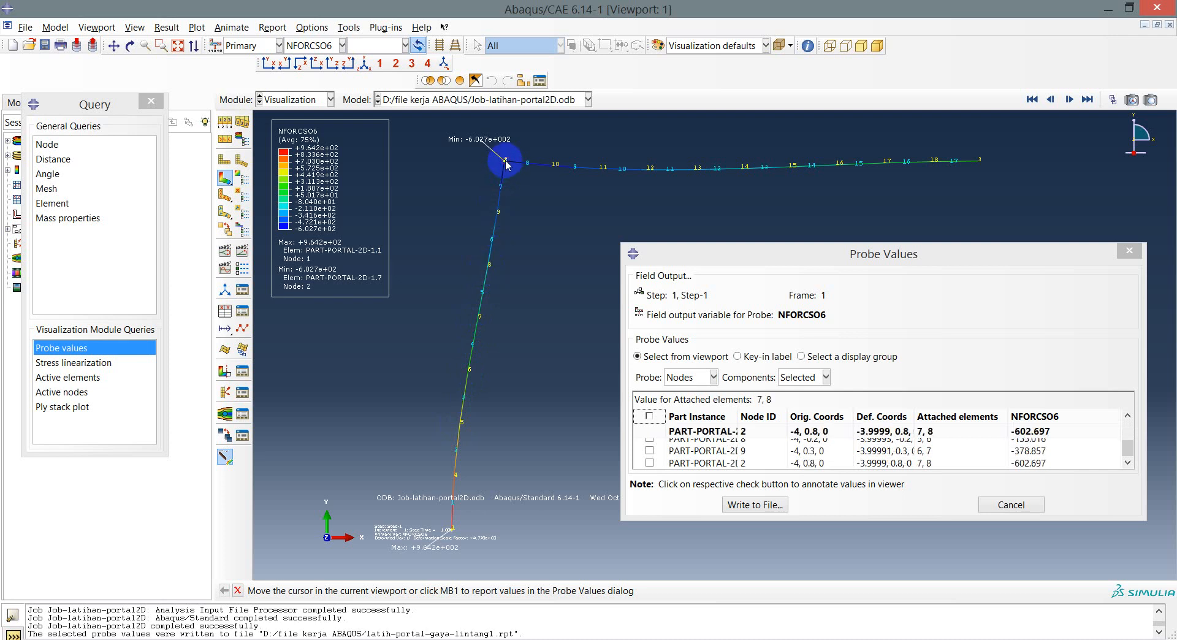
Probe NFORCSO6 at the beam nodes in order, from node 10 beside the corner through node 18 to end node 3.
{"action": "left_click", "coordinate": [552, 171]}
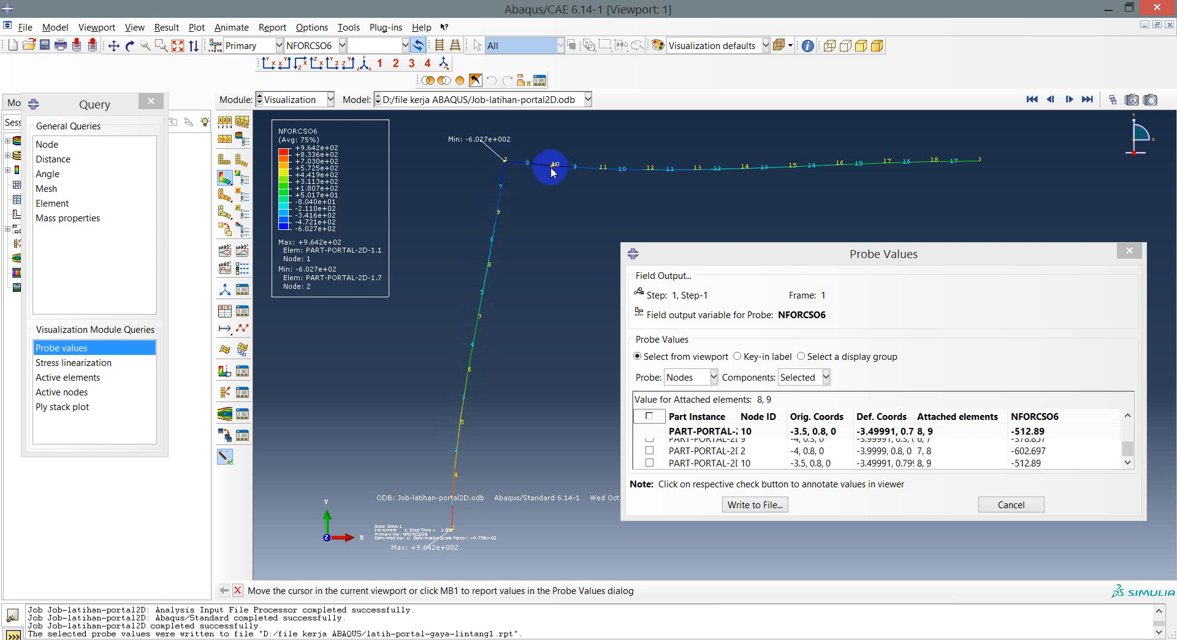
{"action": "left_click", "coordinate": [601, 175]}
{"action": "left_click", "coordinate": [646, 174]}
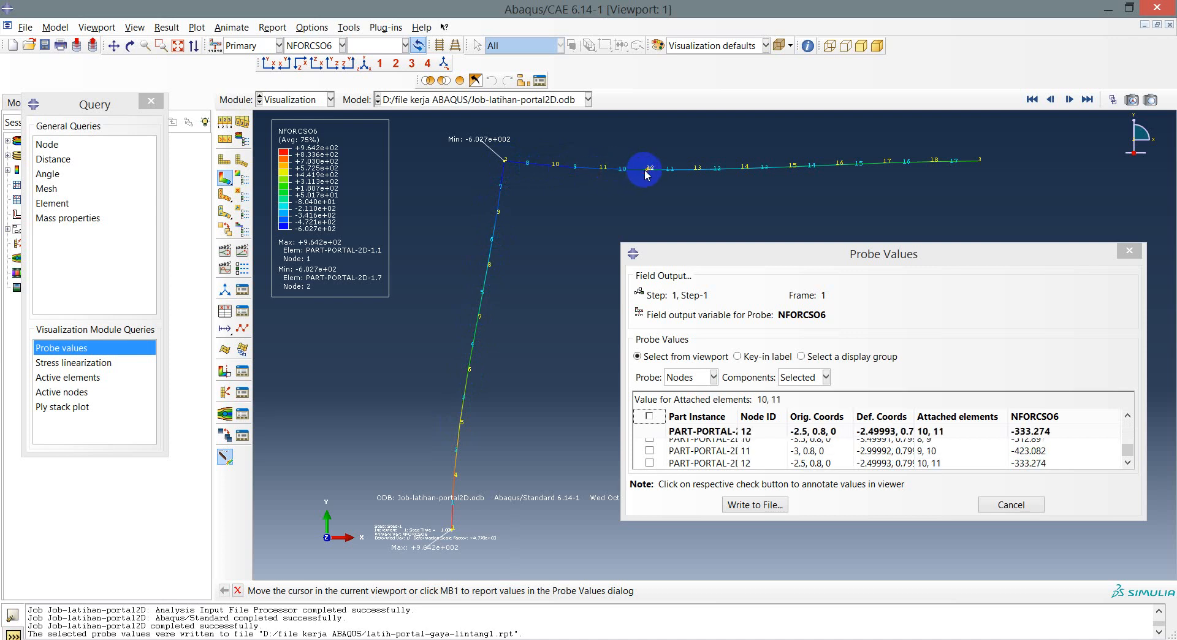
{"action": "left_click", "coordinate": [693, 170]}
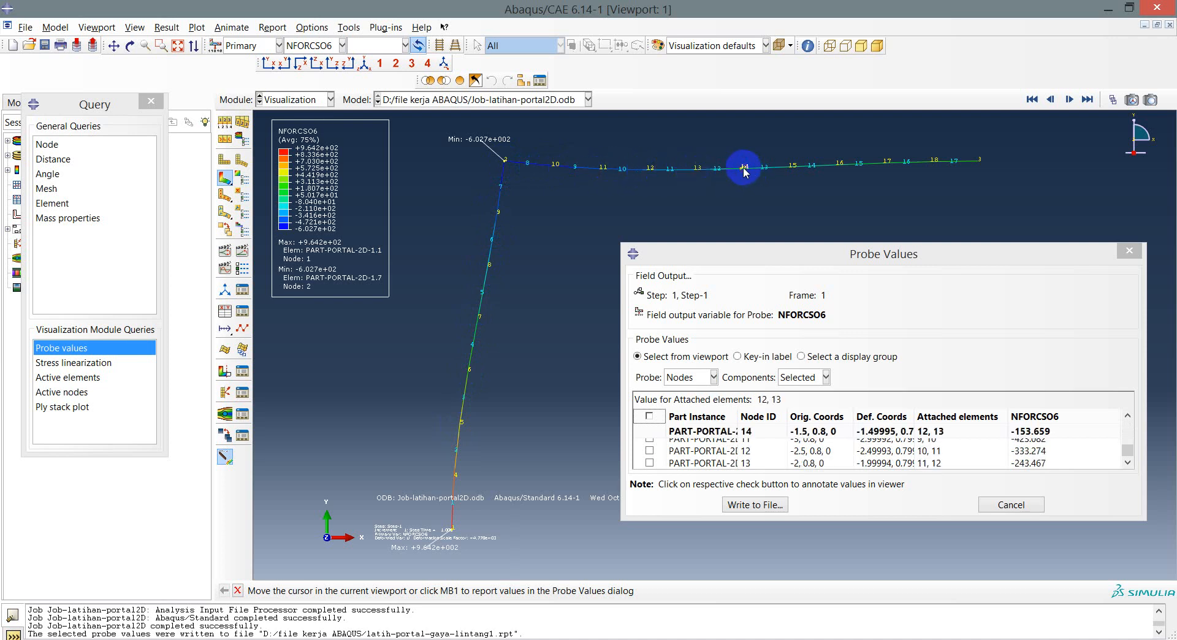
{"action": "left_click", "coordinate": [745, 171]}
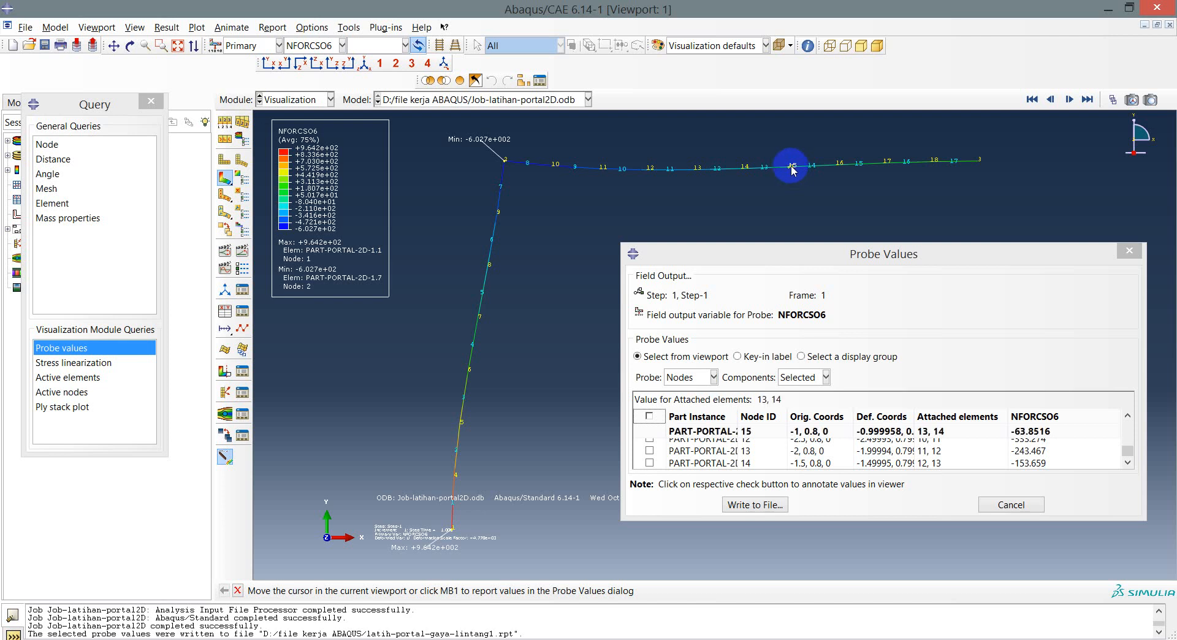
{"action": "left_click", "coordinate": [792, 170]}
{"action": "left_click", "coordinate": [841, 170]}
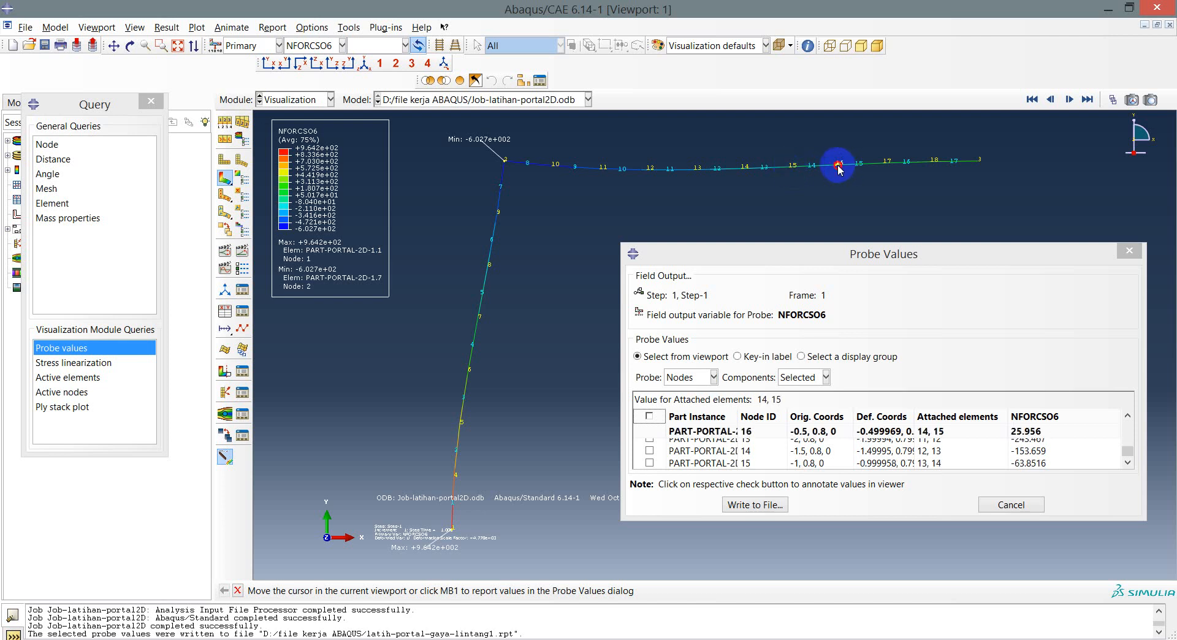
{"action": "left_click", "coordinate": [887, 170]}
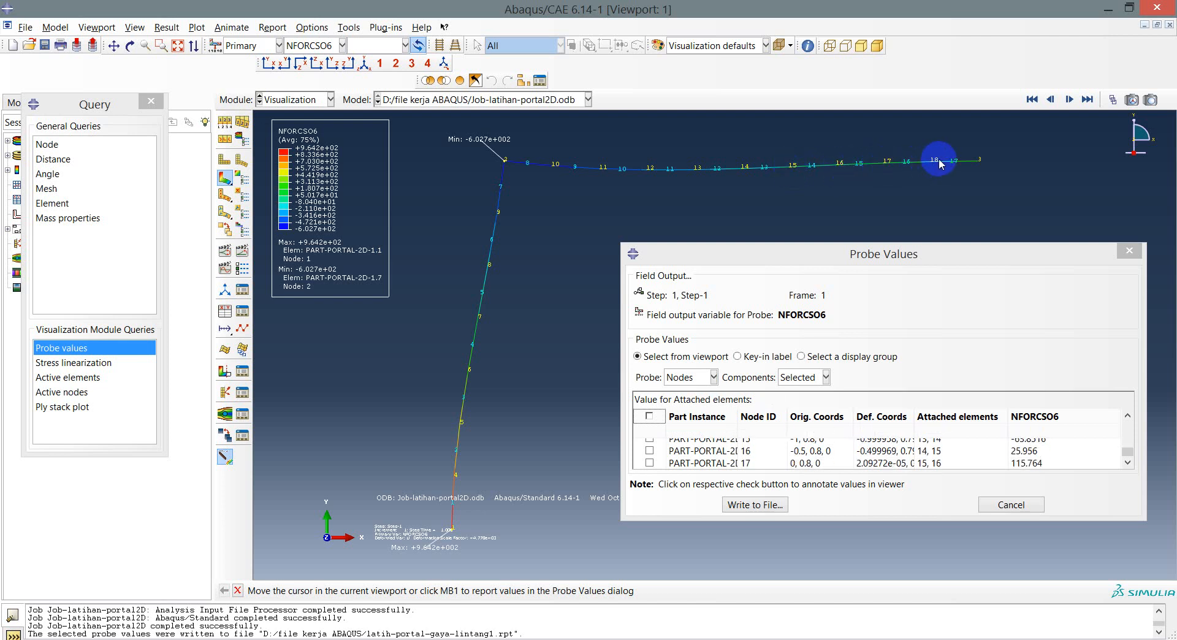
{"action": "left_click", "coordinate": [934, 162]}
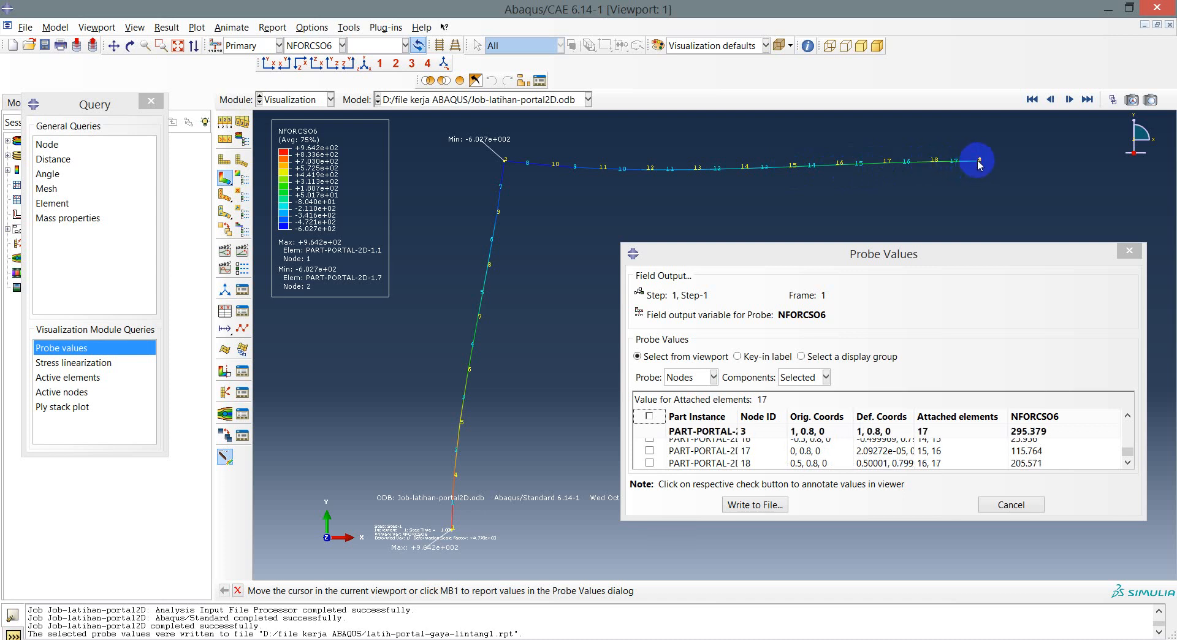
{"action": "left_click", "coordinate": [979, 163]}
Annotate all probed NFORCSO6 values on the frame, cancel the report export, and close the probe without writing the values to a file.
{"action": "left_click", "coordinate": [650, 416]}
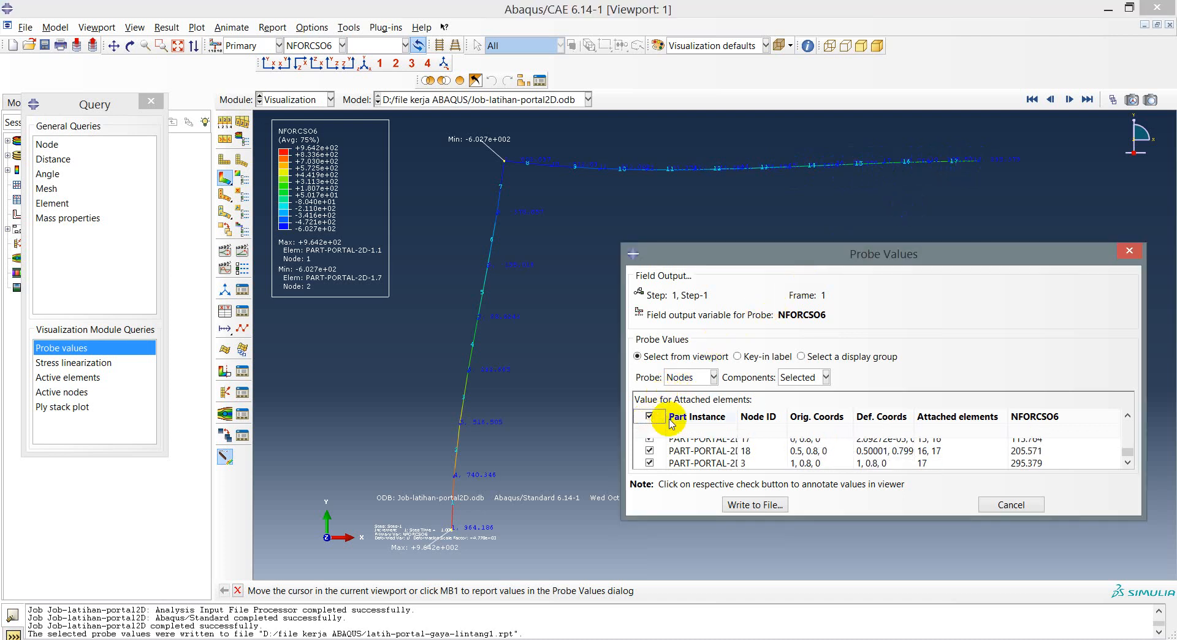
{"action": "left_click", "coordinate": [776, 505]}
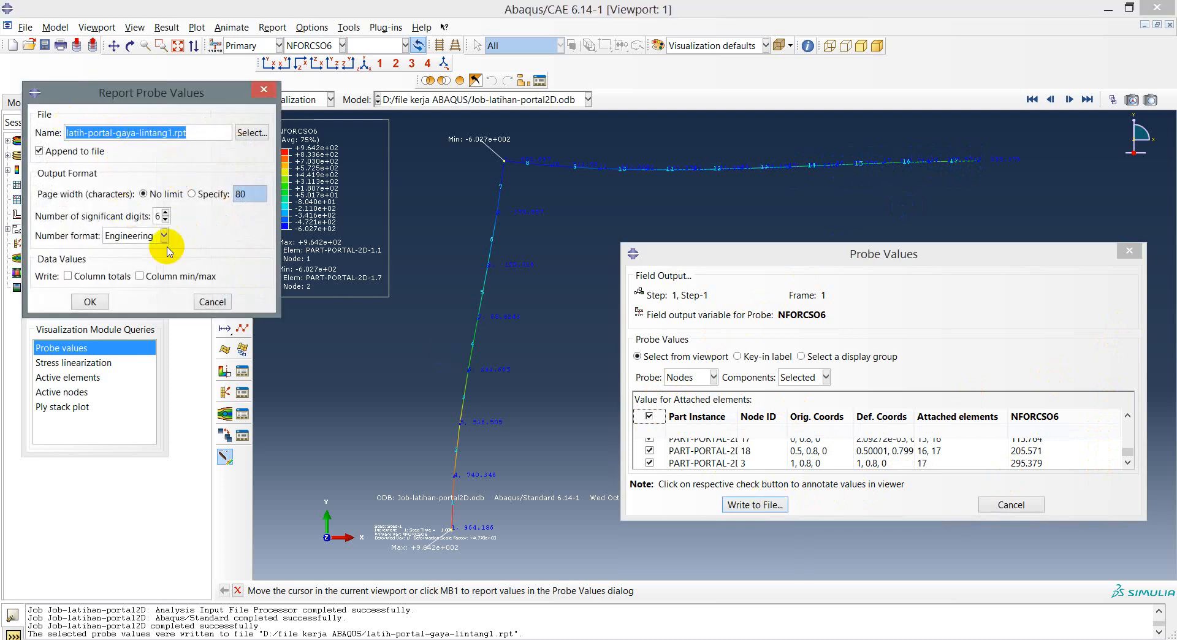
{"action": "left_click", "coordinate": [212, 302]}
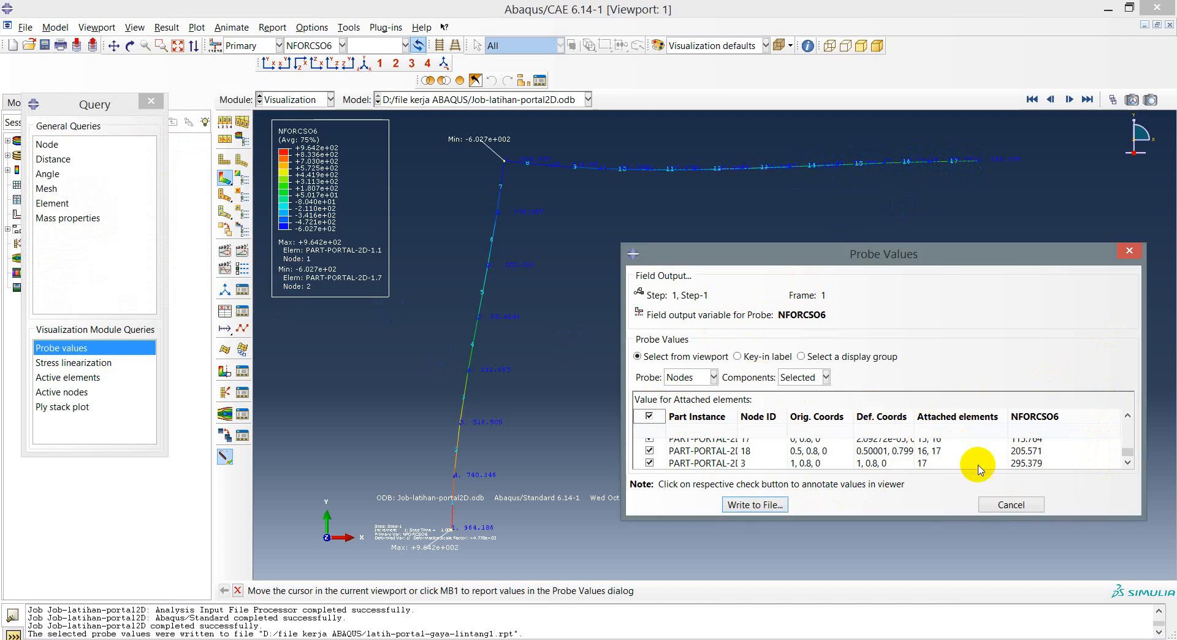
{"action": "left_click", "coordinate": [1011, 504]}
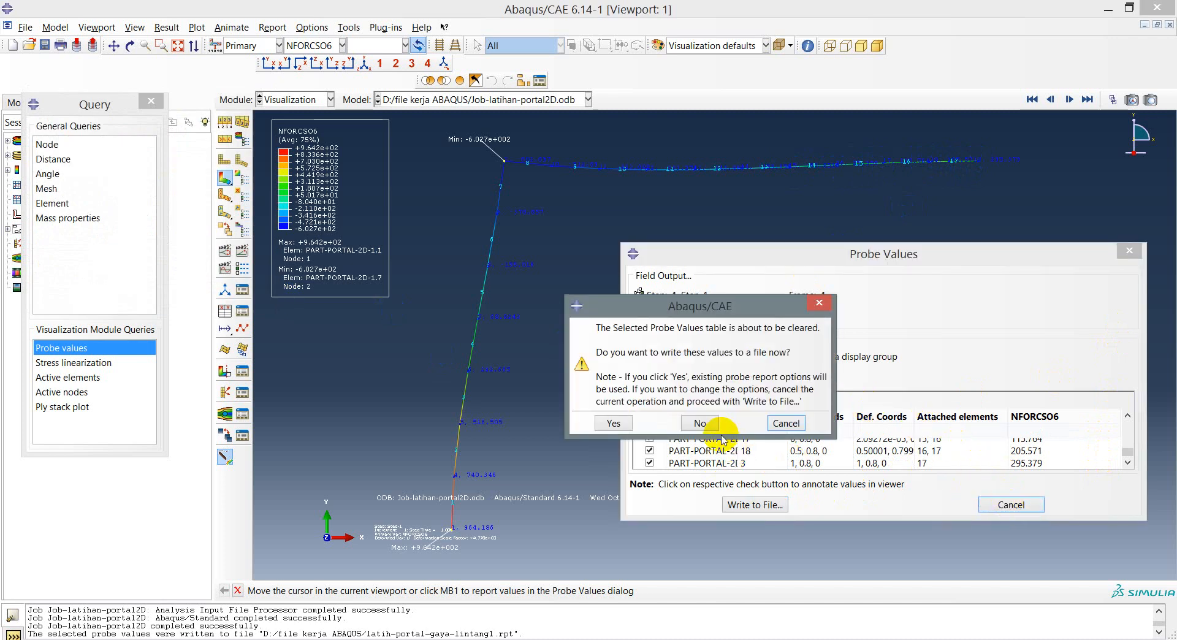
{"action": "left_click", "coordinate": [704, 424]}
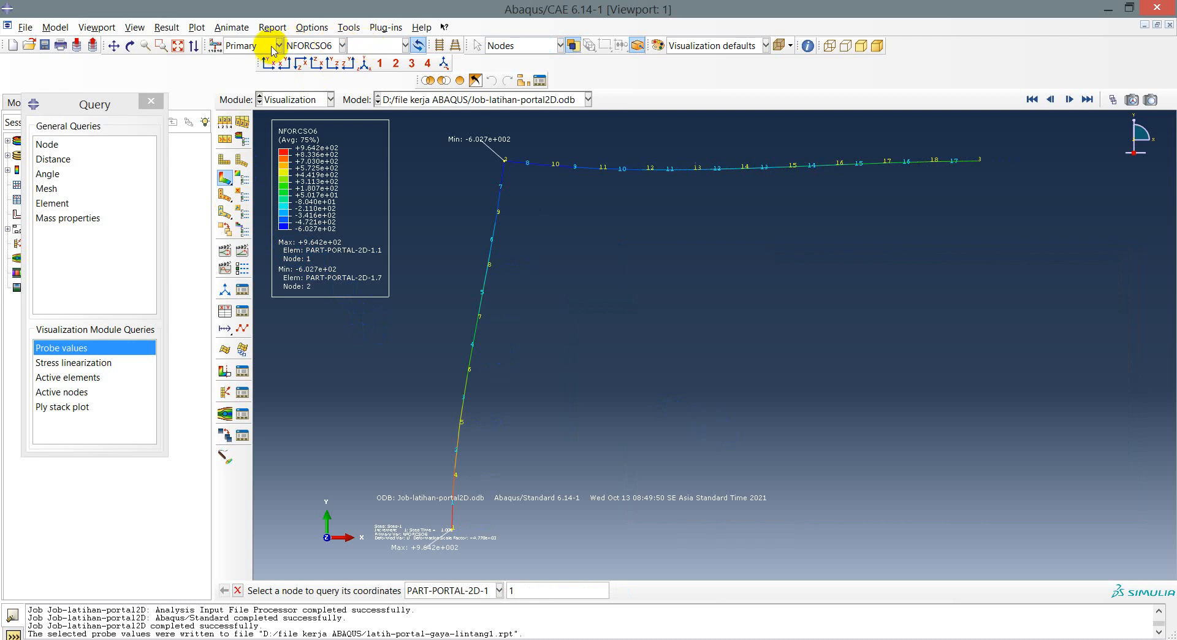
Set displacement U as the primary field output variable for the contour plot.
{"action": "left_click", "coordinate": [303, 46]}
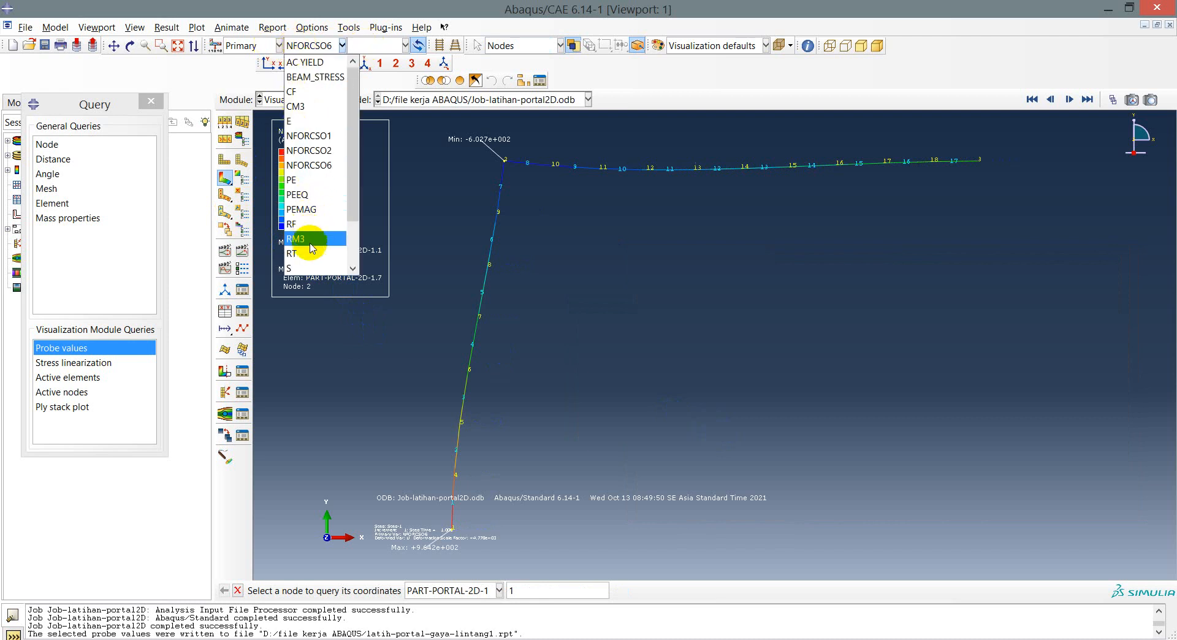
{"action": "left_click_drag", "start_coordinate": [350, 200], "coordinate": [349, 246]}
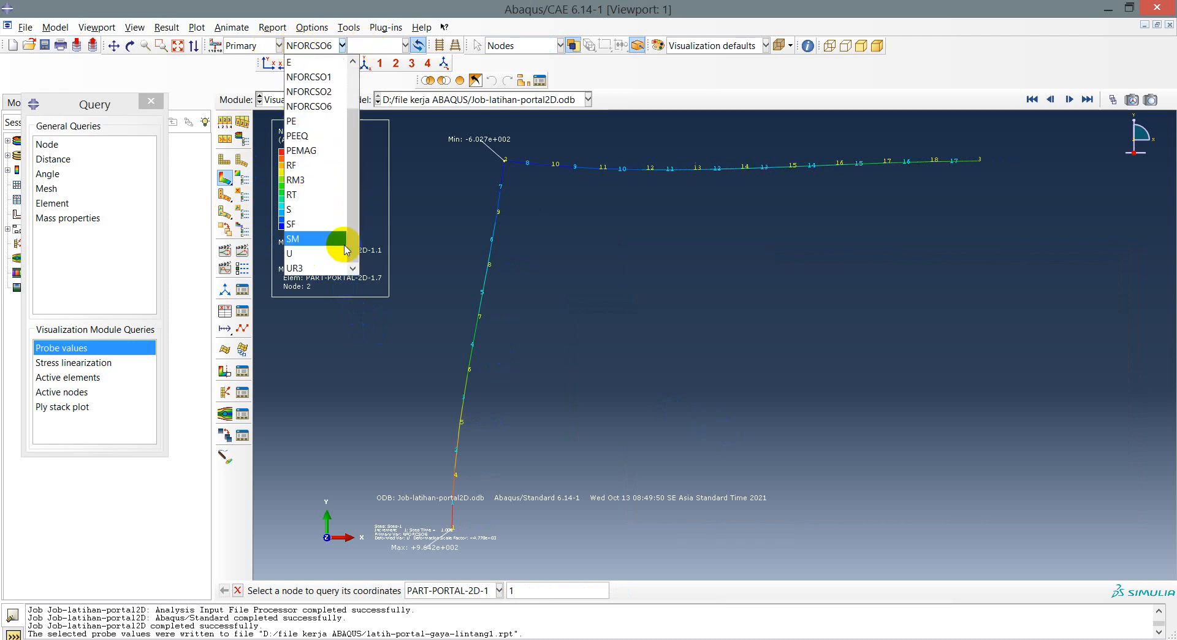
{"action": "left_click", "coordinate": [313, 253]}
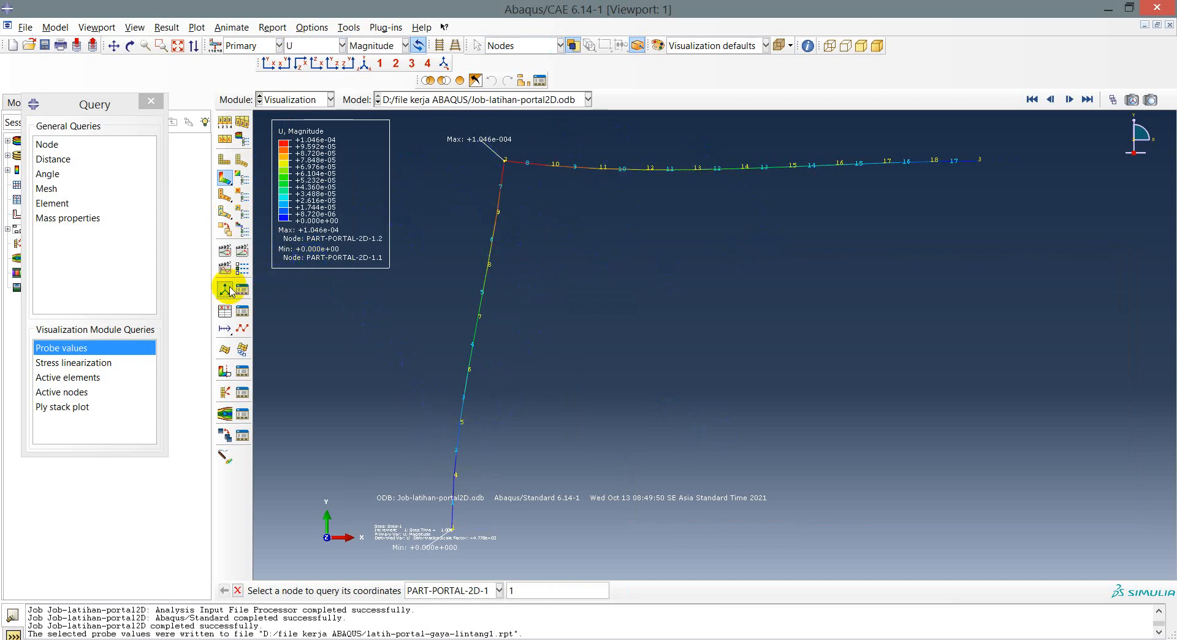
Close the Query dialog and play the scale factor animation of the frame's displacement, ending with the animation stopped.
{"action": "left_click", "coordinate": [150, 101]}
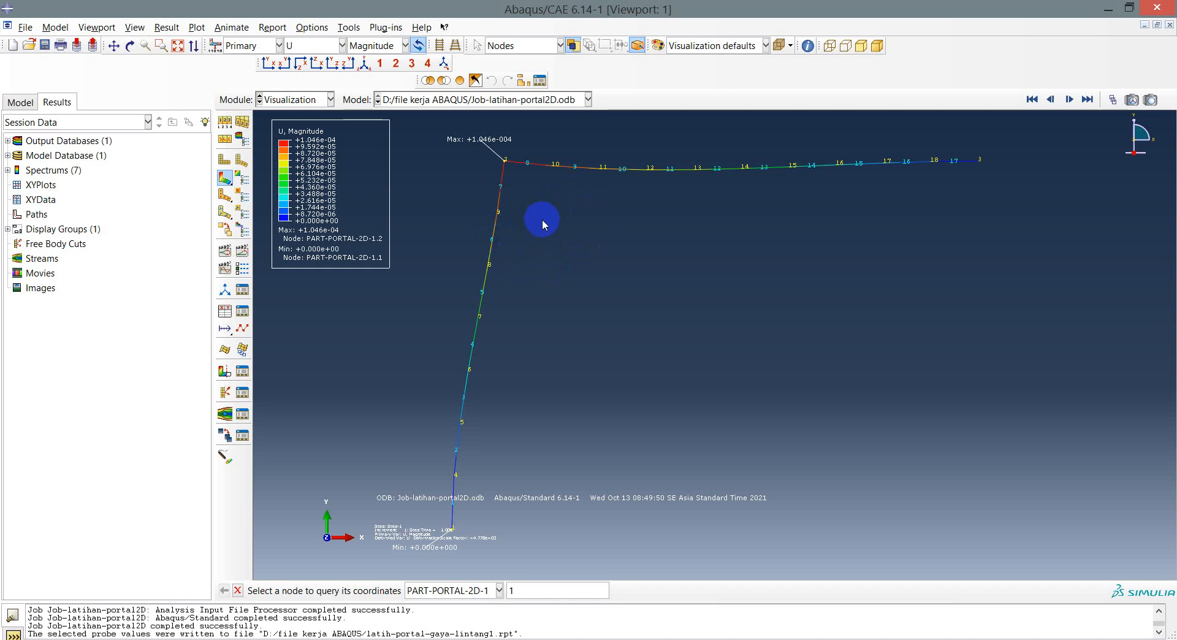
{"action": "left_click", "coordinate": [225, 250]}
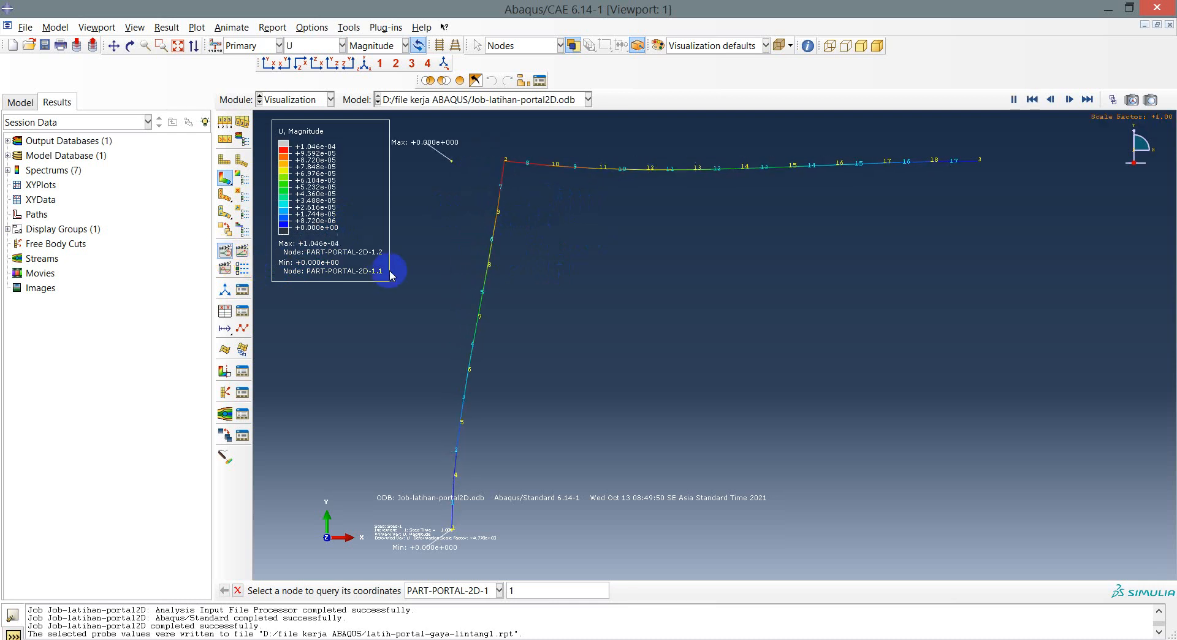
{"action": "left_click", "coordinate": [225, 253]}
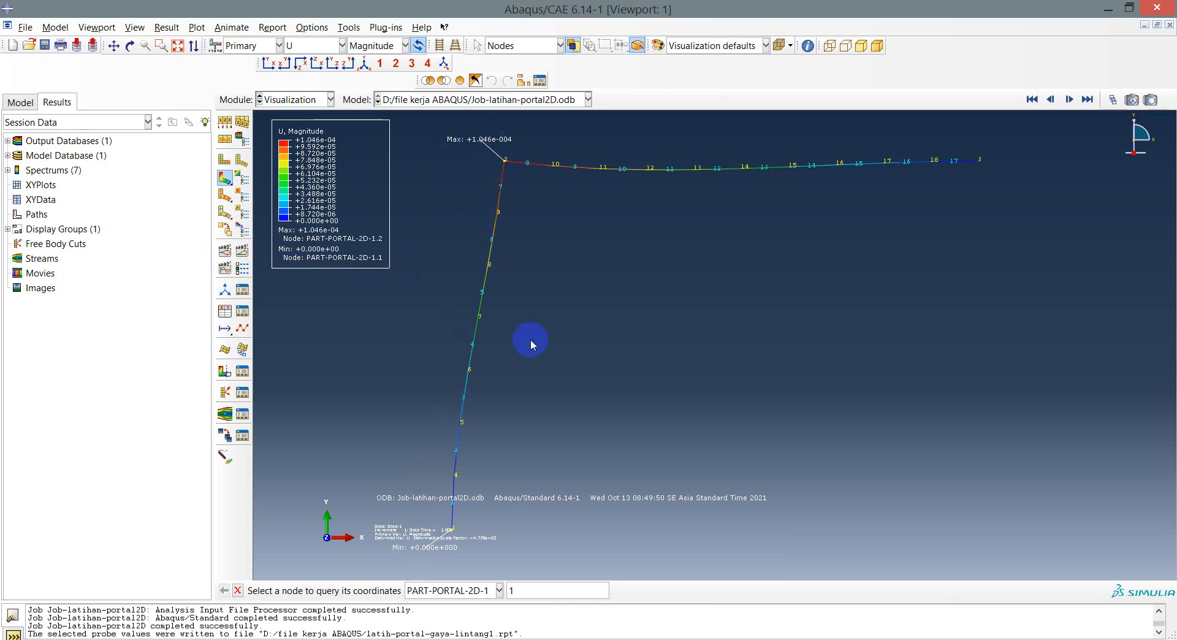
Reselect U as the output variable and check the contour plot's limit options for showing the maximum and minimum locations.
{"action": "left_click", "coordinate": [327, 48]}
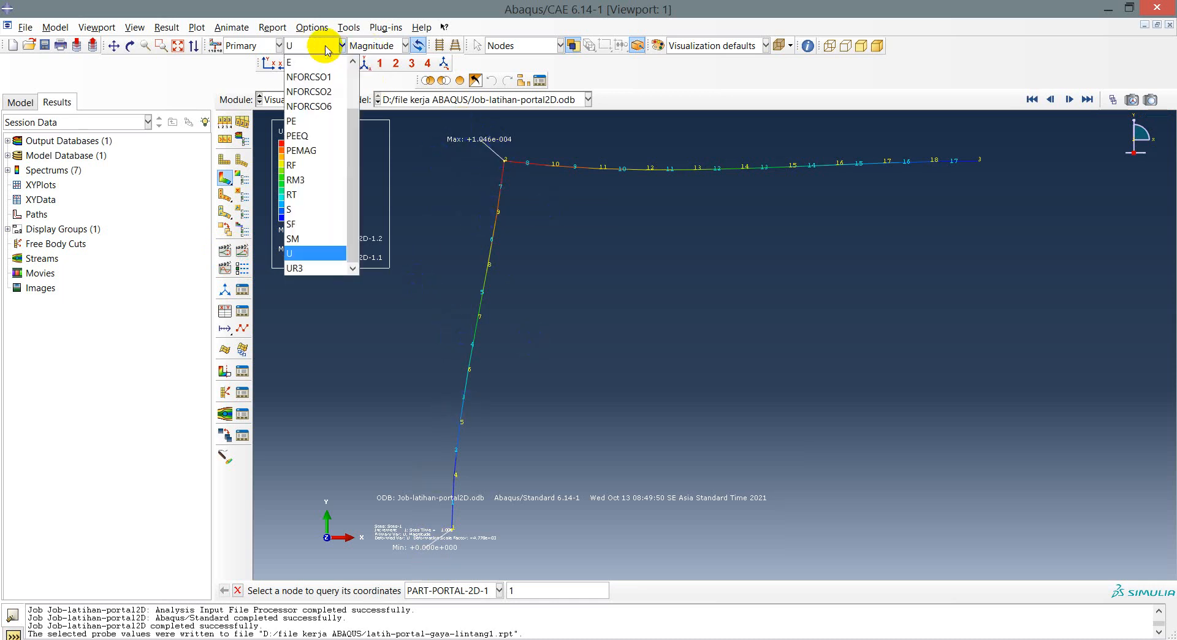
{"action": "left_click", "coordinate": [307, 252]}
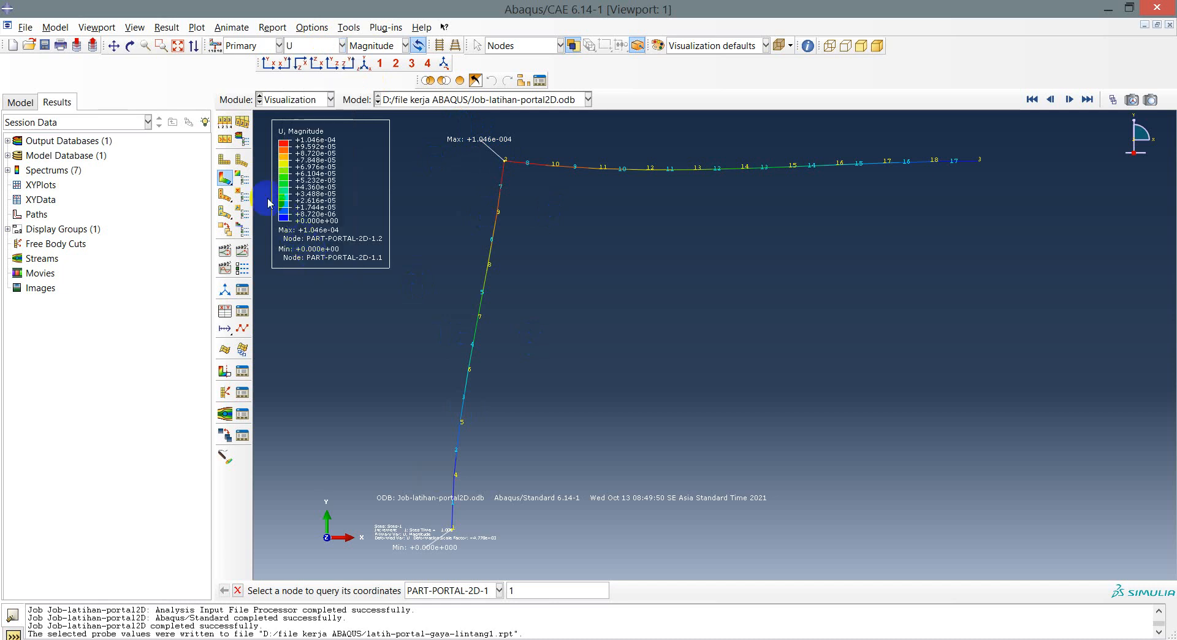
{"action": "left_click", "coordinate": [243, 180]}
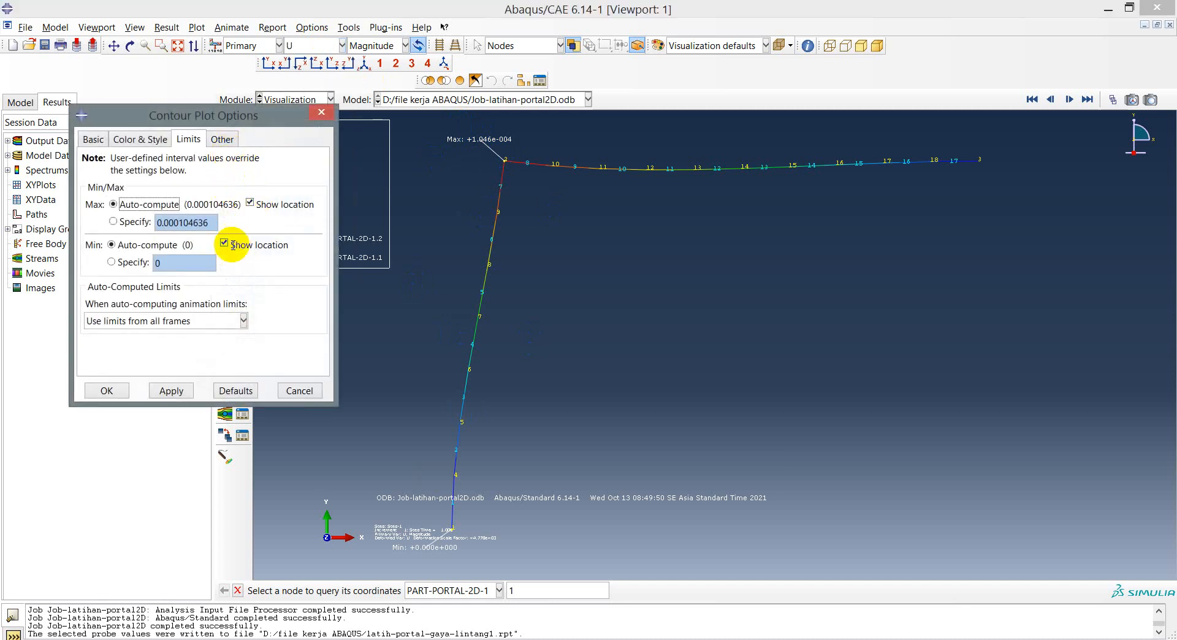
{"action": "left_click", "coordinate": [107, 390]}
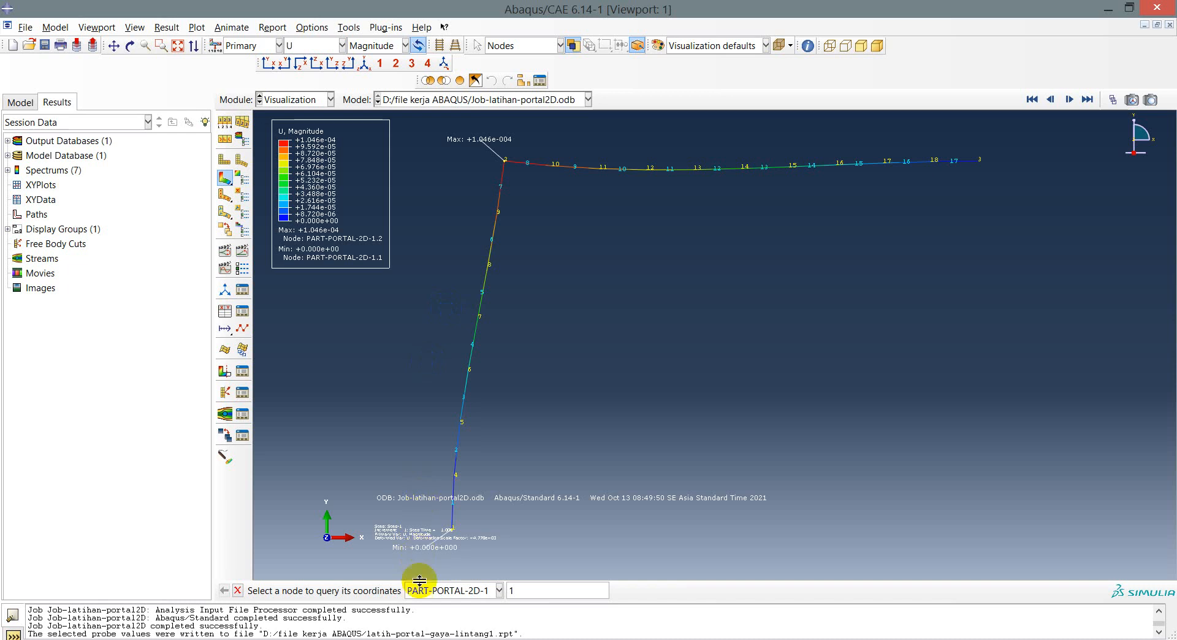
{"action": "left_click", "coordinate": [436, 639]}
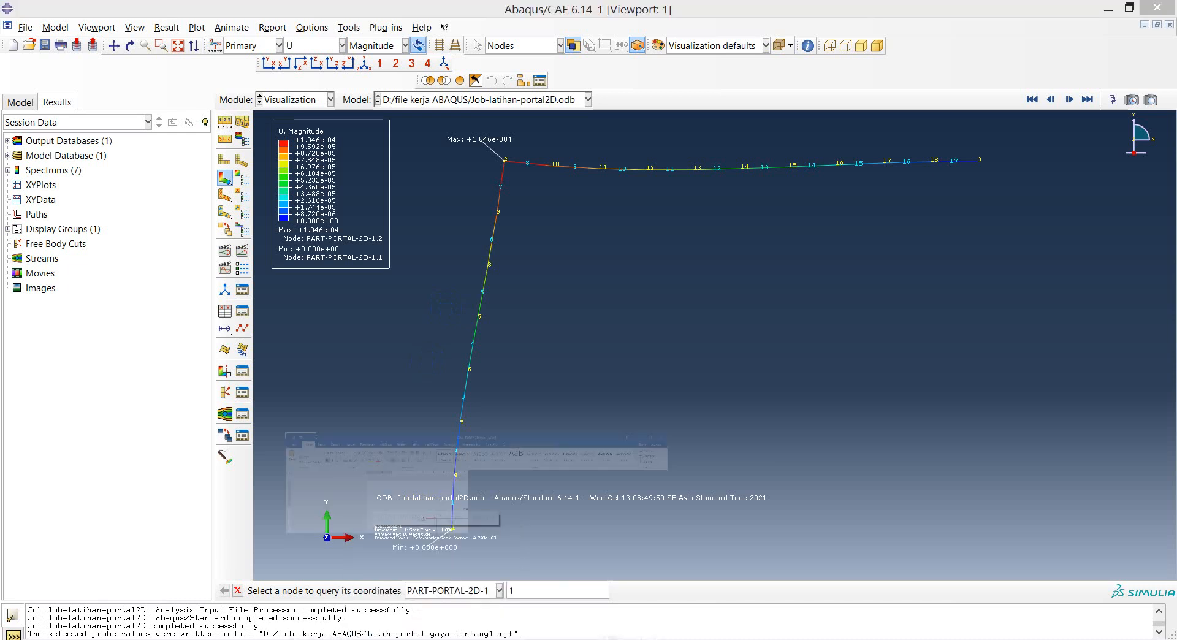
{"action": "left_click", "coordinate": [435, 638]}
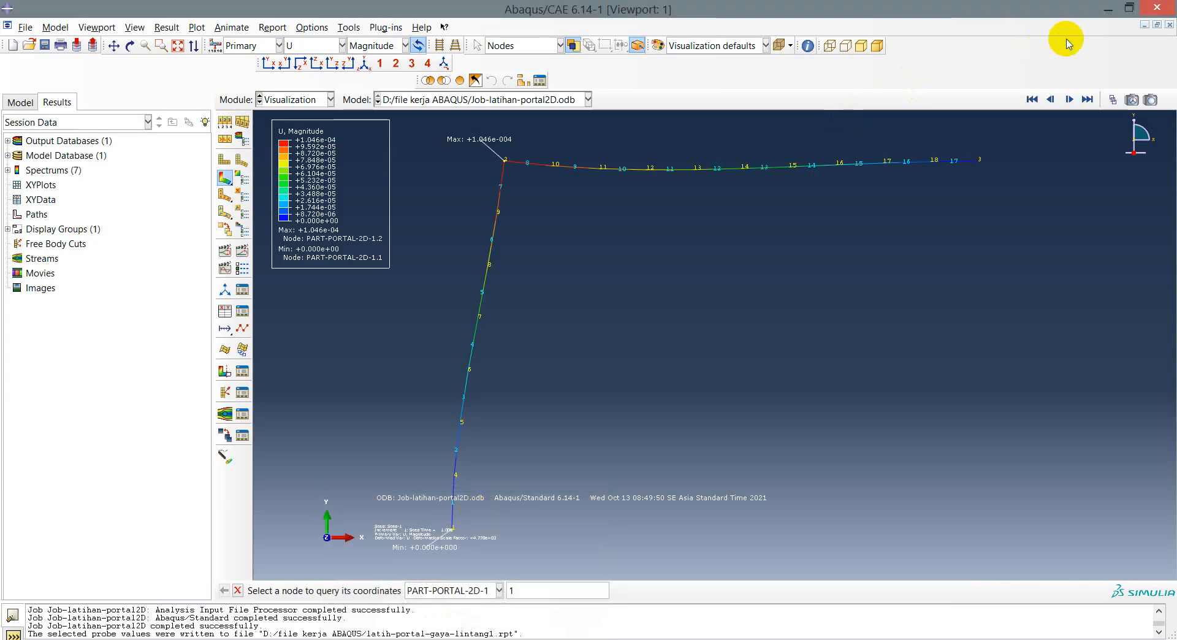
Switch to the Load module and delete the concentrated load Beban-terpusat from the model.
{"action": "left_click", "coordinate": [1107, 12]}
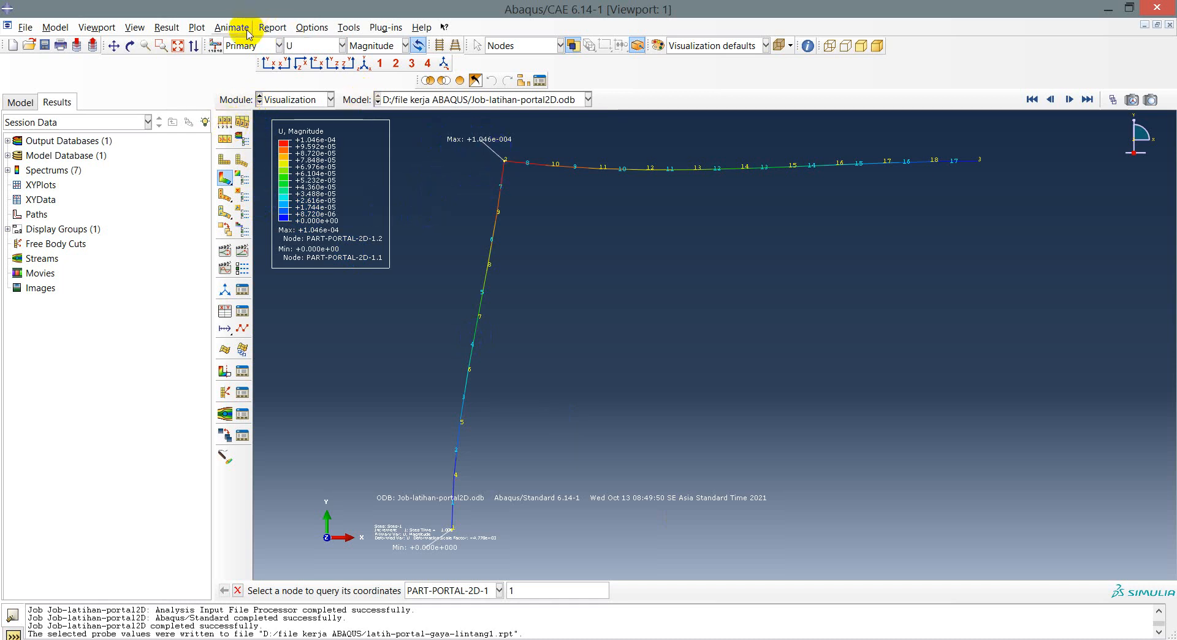
{"action": "left_click", "coordinate": [308, 104]}
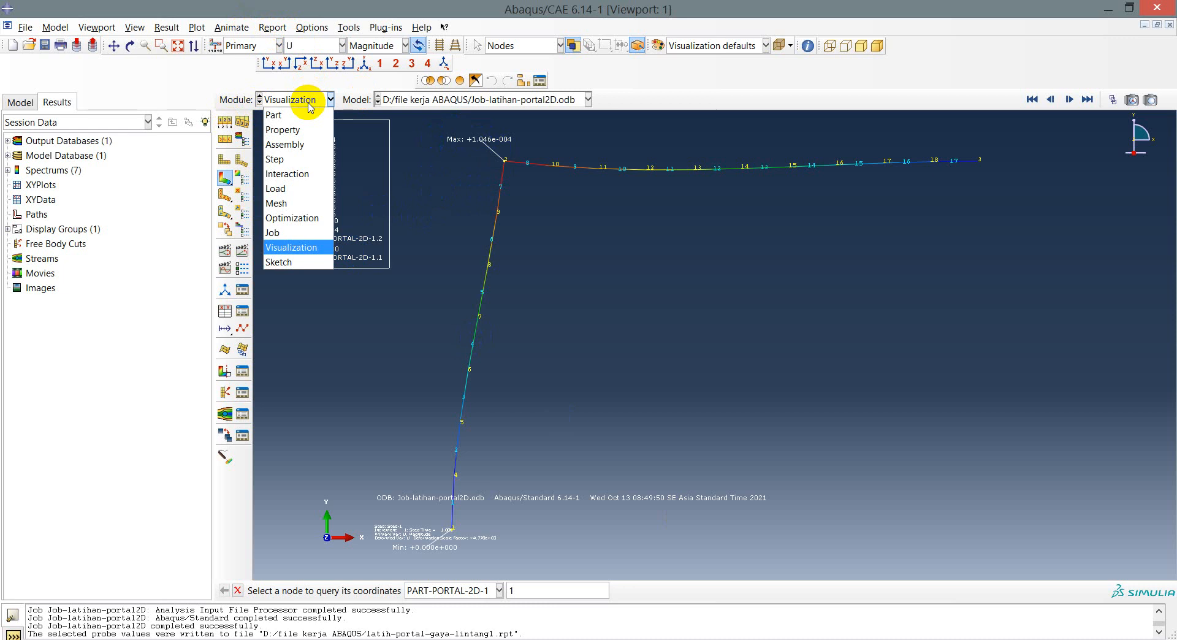
{"action": "left_click", "coordinate": [296, 190]}
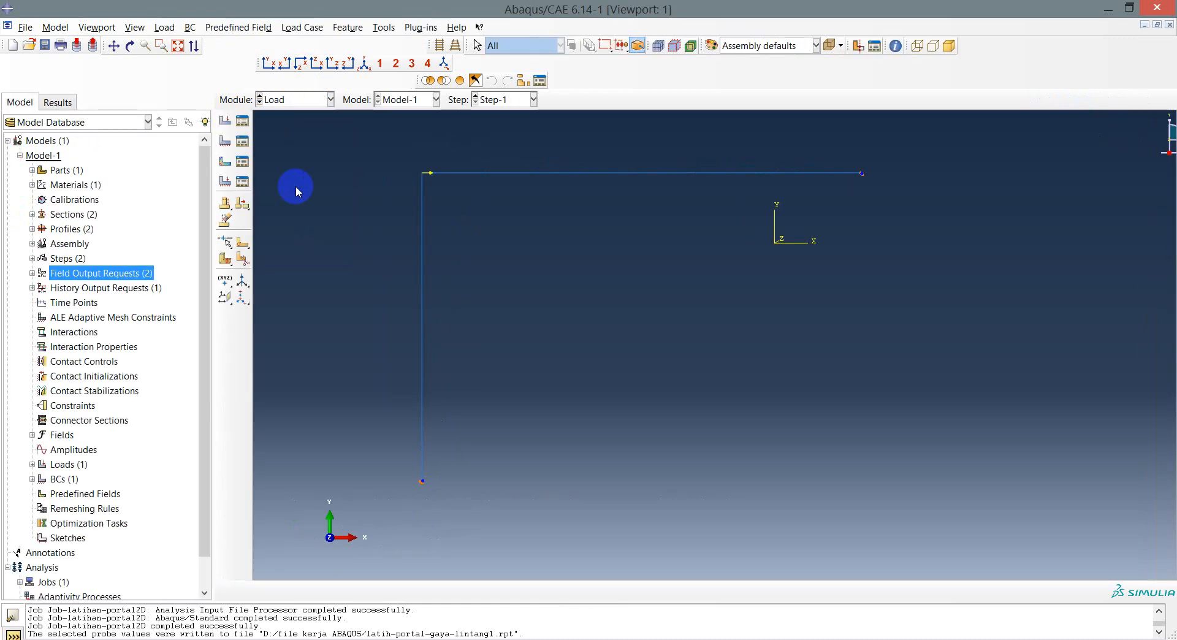
{"action": "left_click", "coordinate": [242, 124]}
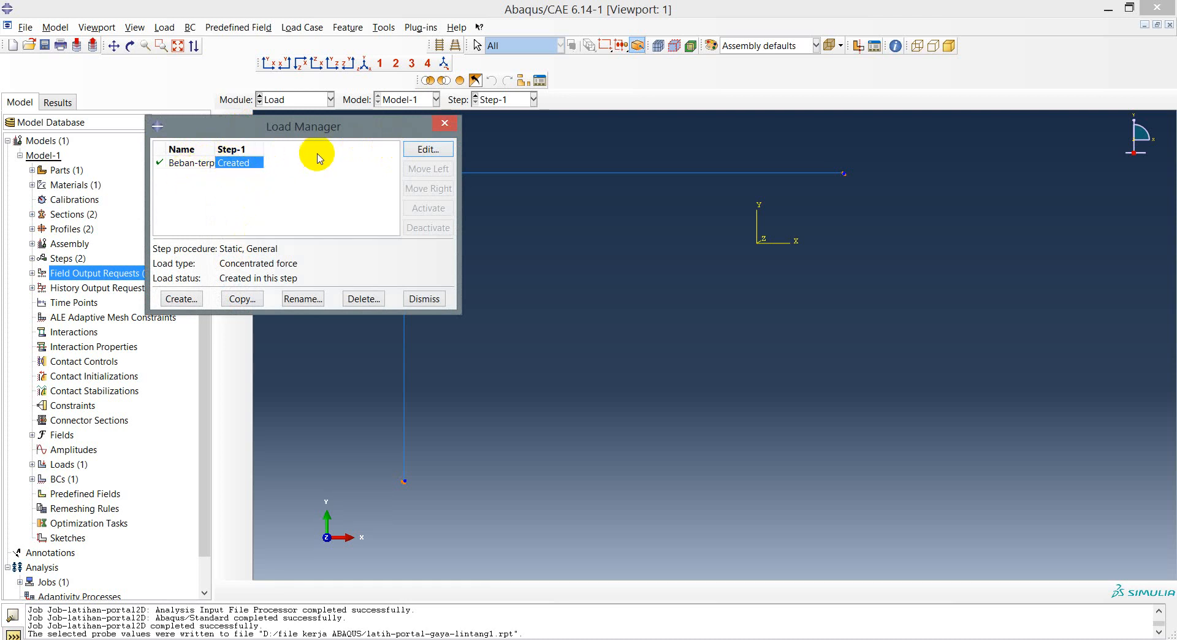
{"action": "left_click", "coordinate": [362, 300]}
{"action": "left_click", "coordinate": [548, 343]}
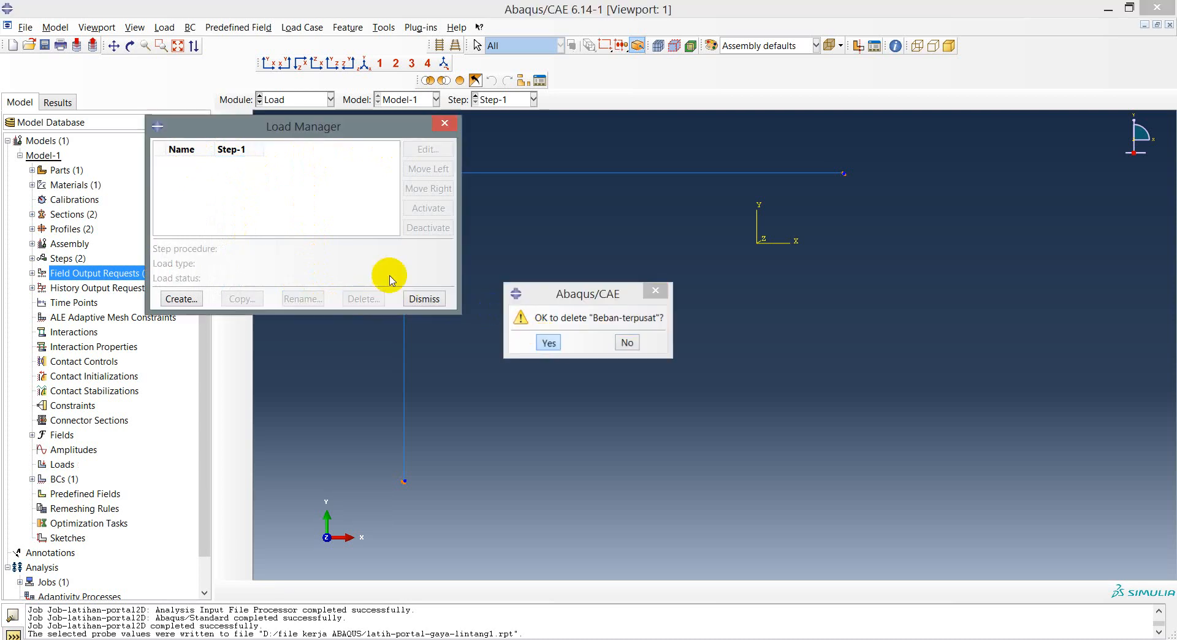
Start a mechanical Line load named Beban Merata in Step-1.
{"action": "left_click", "coordinate": [185, 299]}
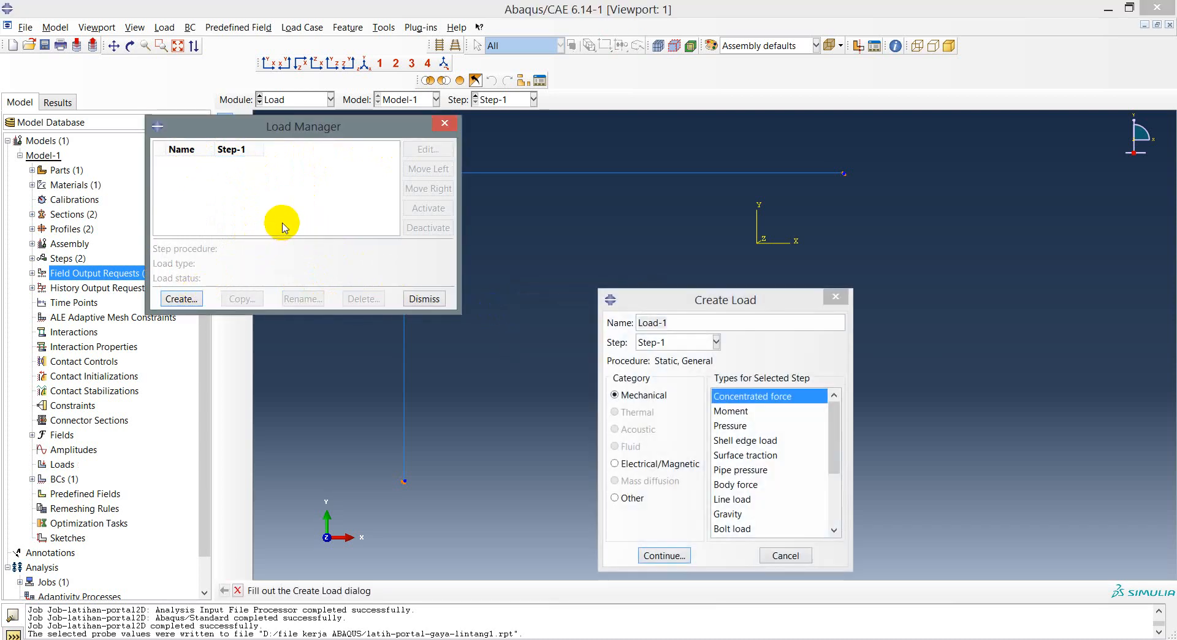
{"action": "left_click", "coordinate": [621, 300]}
{"action": "left_click_drag", "start_coordinate": [624, 303], "coordinate": [511, 205]}
{"action": "left_click", "coordinate": [552, 225]}
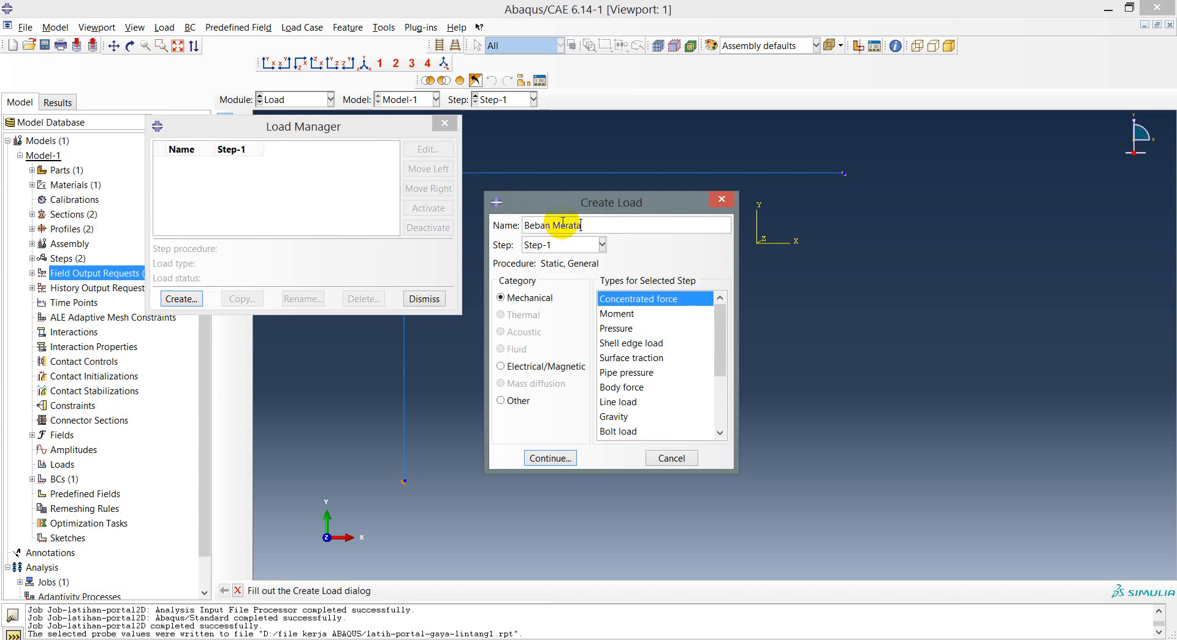
{"action": "left_click", "coordinate": [635, 403]}
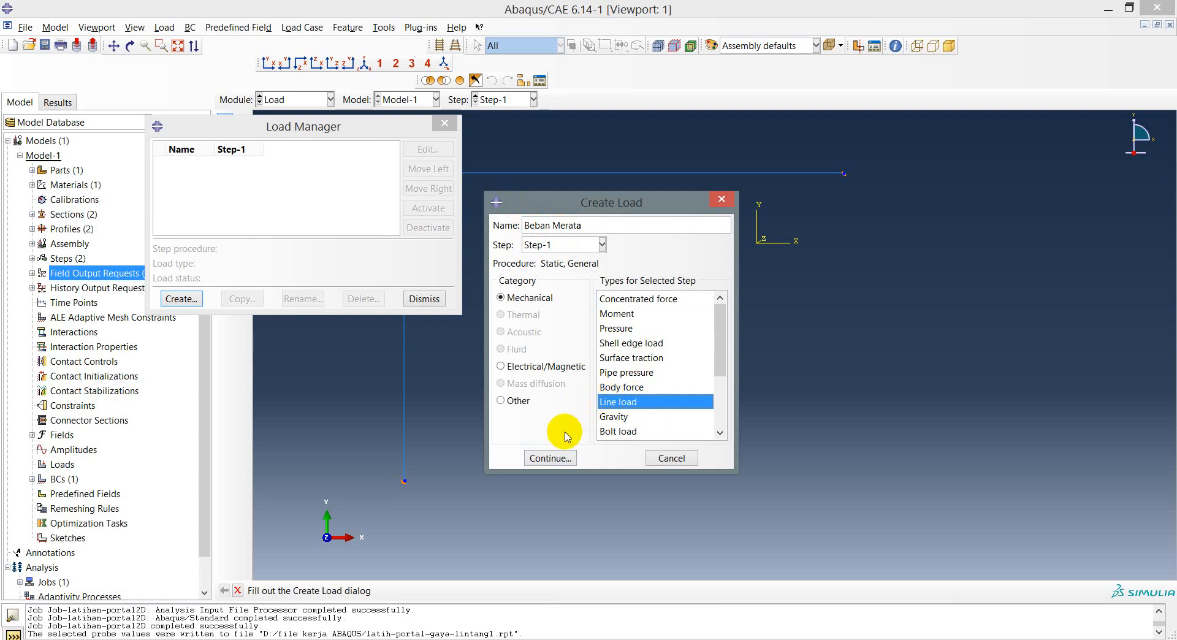
{"action": "left_click", "coordinate": [552, 458]}
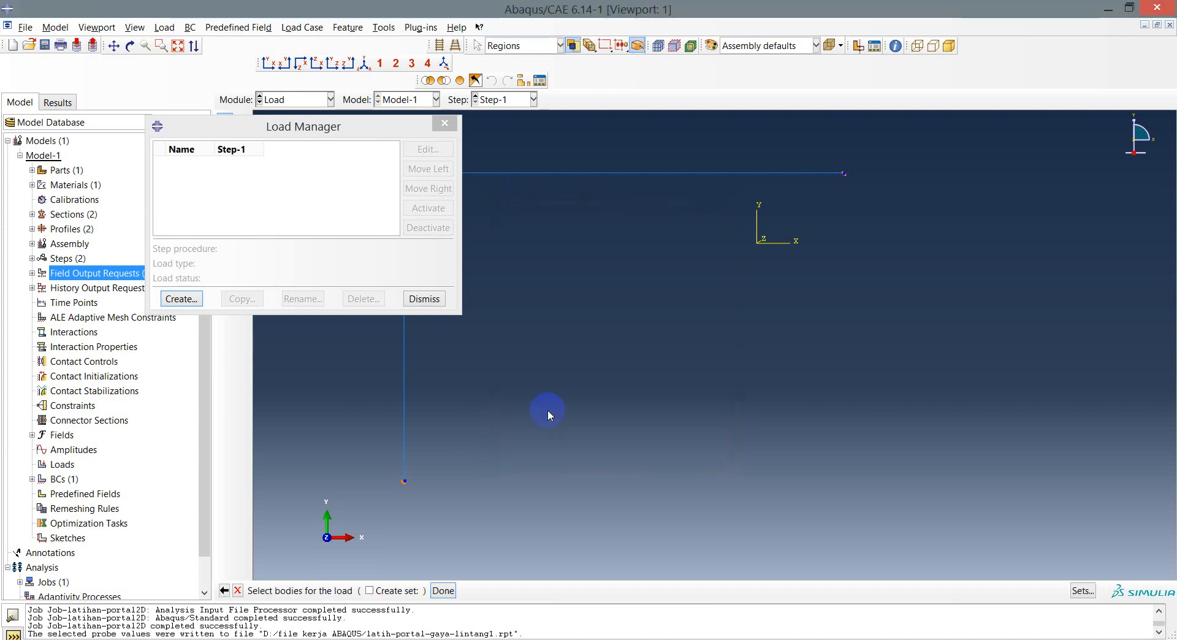
Assign the line load to the frame's horizontal beam and enter -2000 as Component 2, with global system and uniform distribution.
{"action": "left_click_drag", "start_coordinate": [340, 128], "coordinate": [185, 195]}
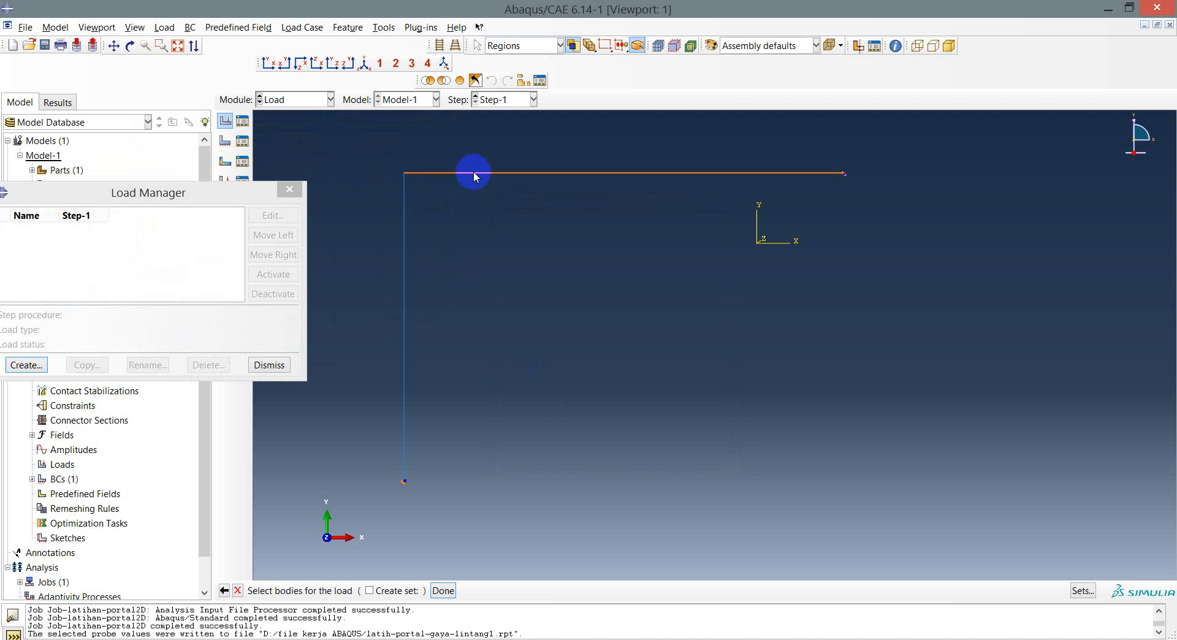
{"action": "left_click", "coordinate": [190, 193]}
{"action": "left_click_drag", "start_coordinate": [165, 195], "coordinate": [189, 193]}
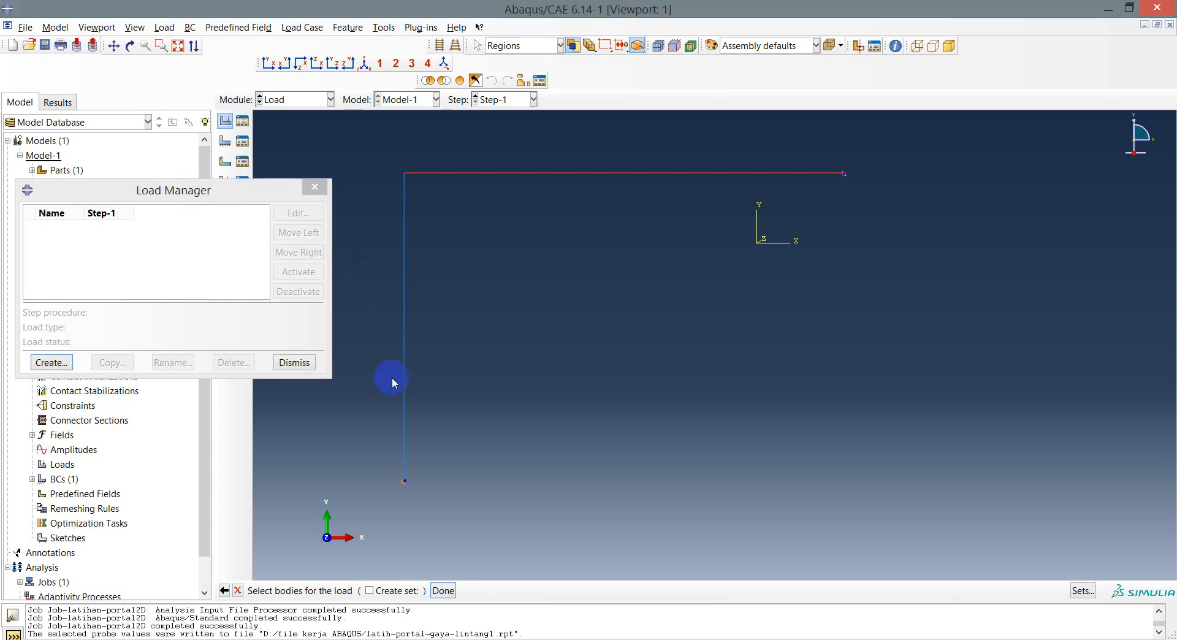
{"action": "left_click", "coordinate": [444, 590]}
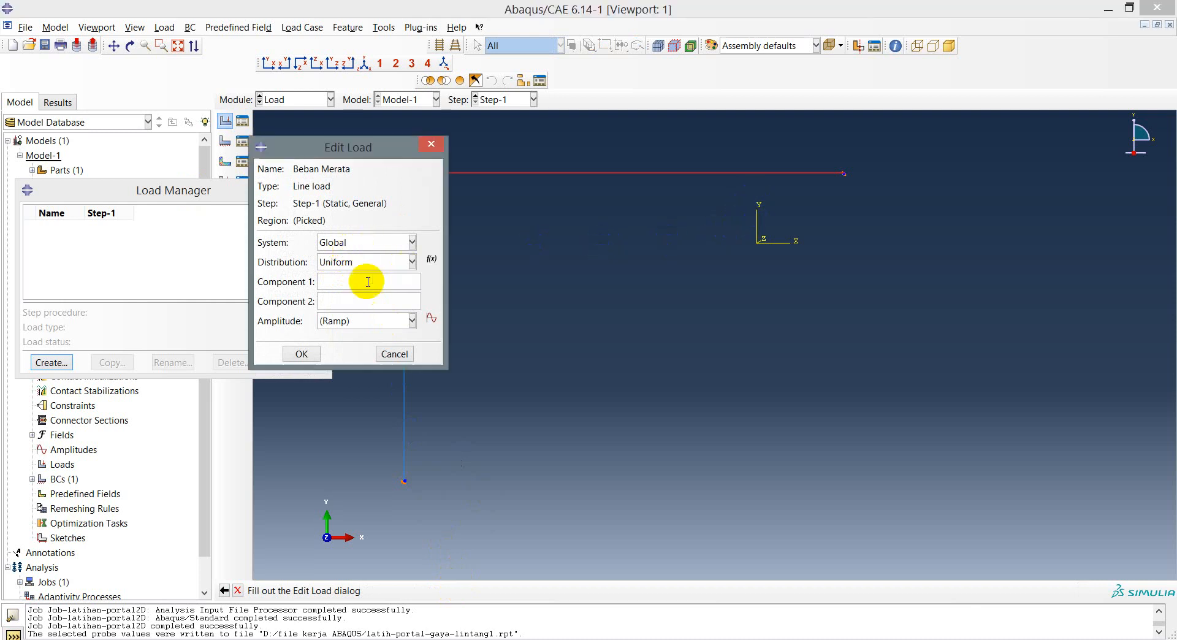
{"action": "left_click", "coordinate": [348, 300]}
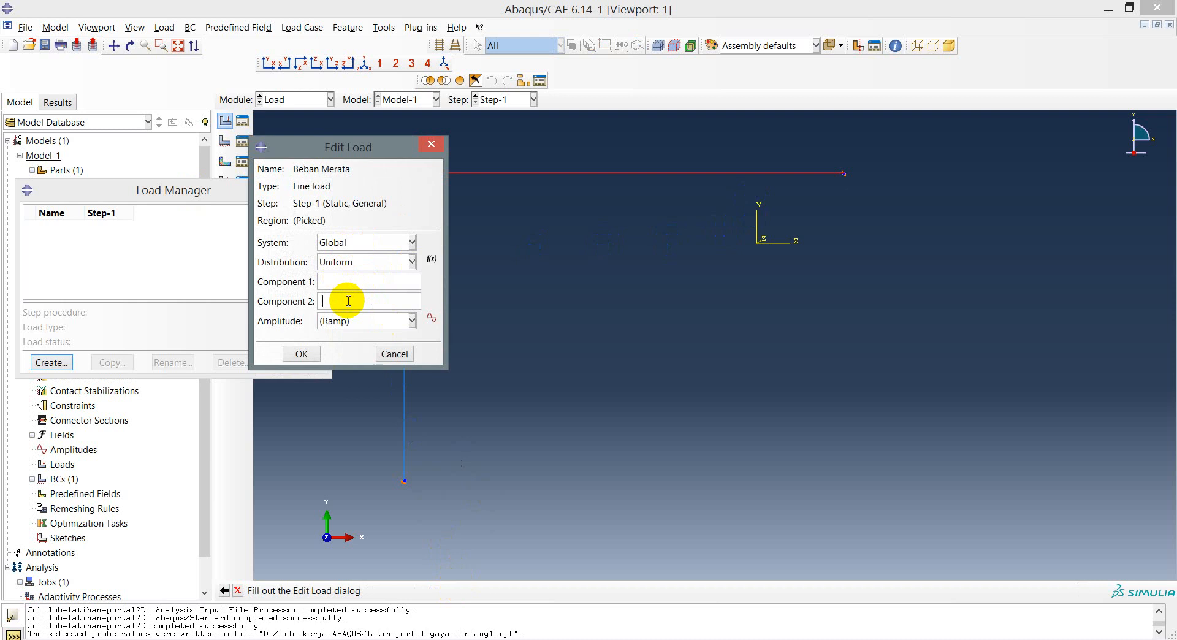
{"action": "type", "text": "-2000"}
Check the SI unit consistency table in the Word document, return to Abaqus/CAE, correct the Component 2 value and finish the line load.
{"action": "left_click", "coordinate": [375, 496]}
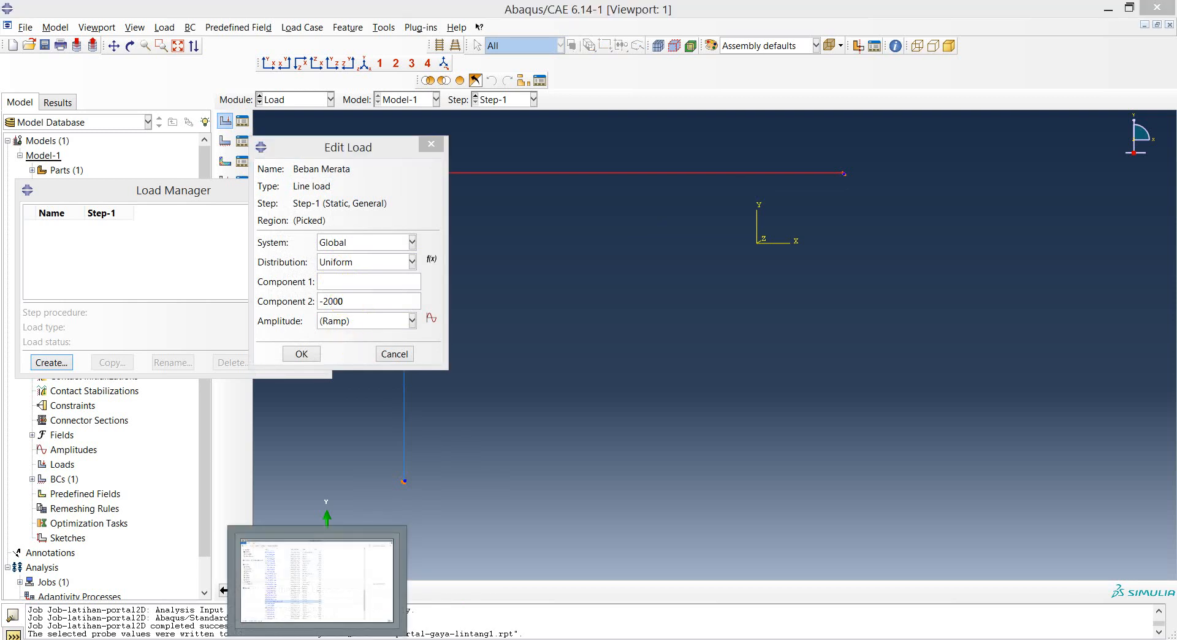
{"action": "left_click", "coordinate": [415, 639]}
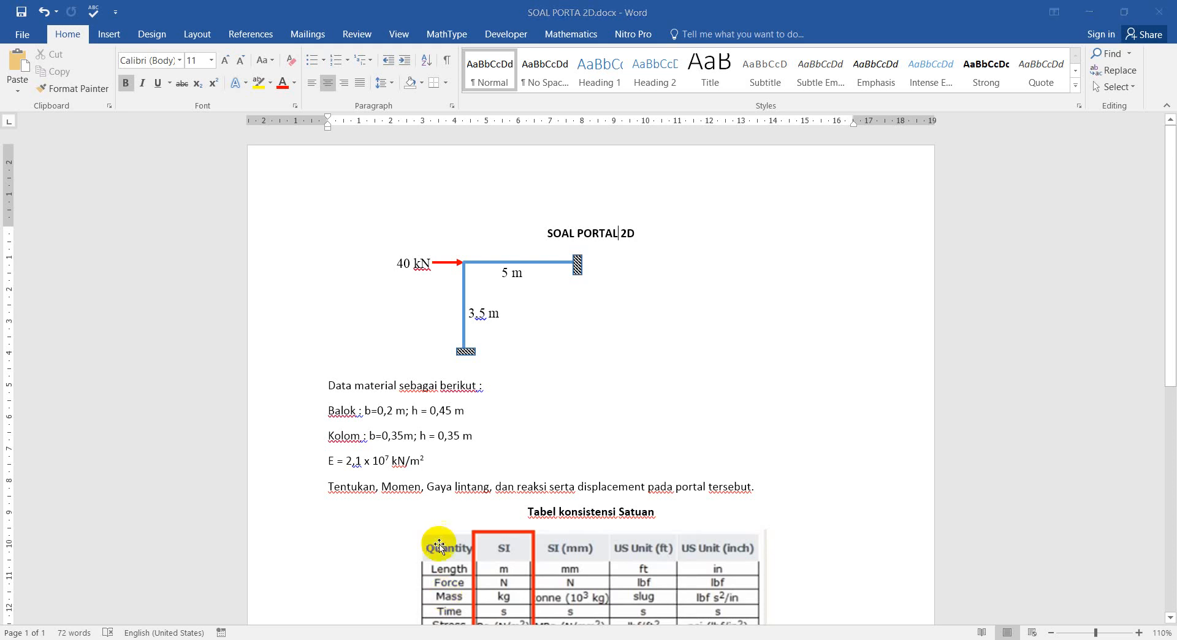
{"action": "scroll", "coordinate": [444, 542], "scroll_direction": "down", "scroll_amount": 2}
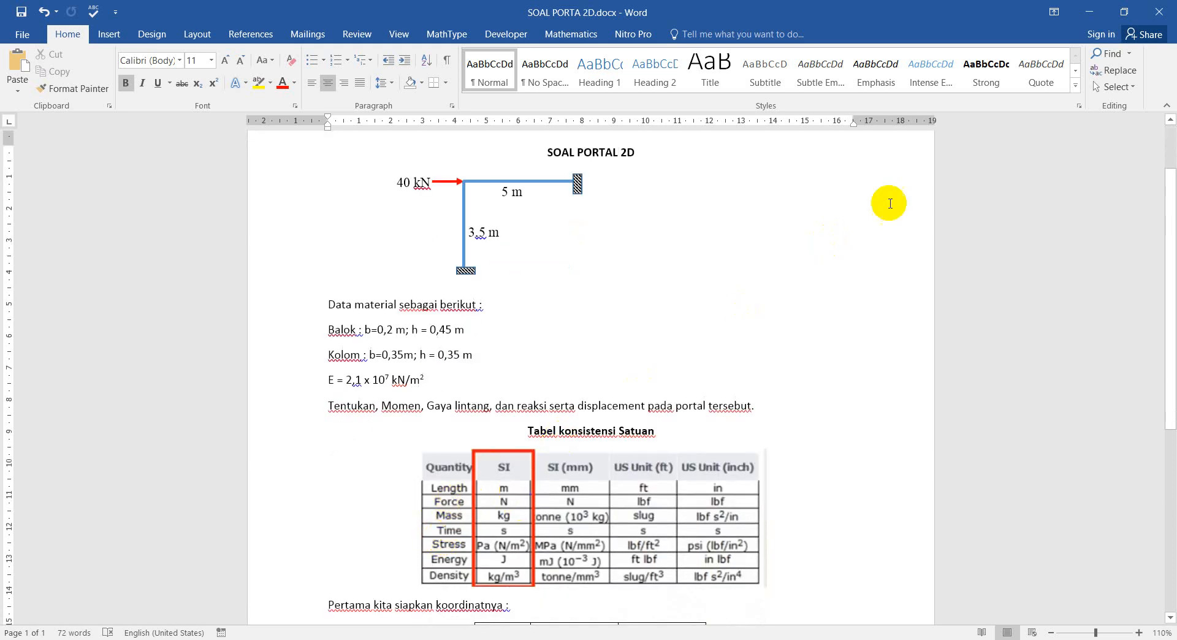
{"action": "left_click", "coordinate": [1090, 22]}
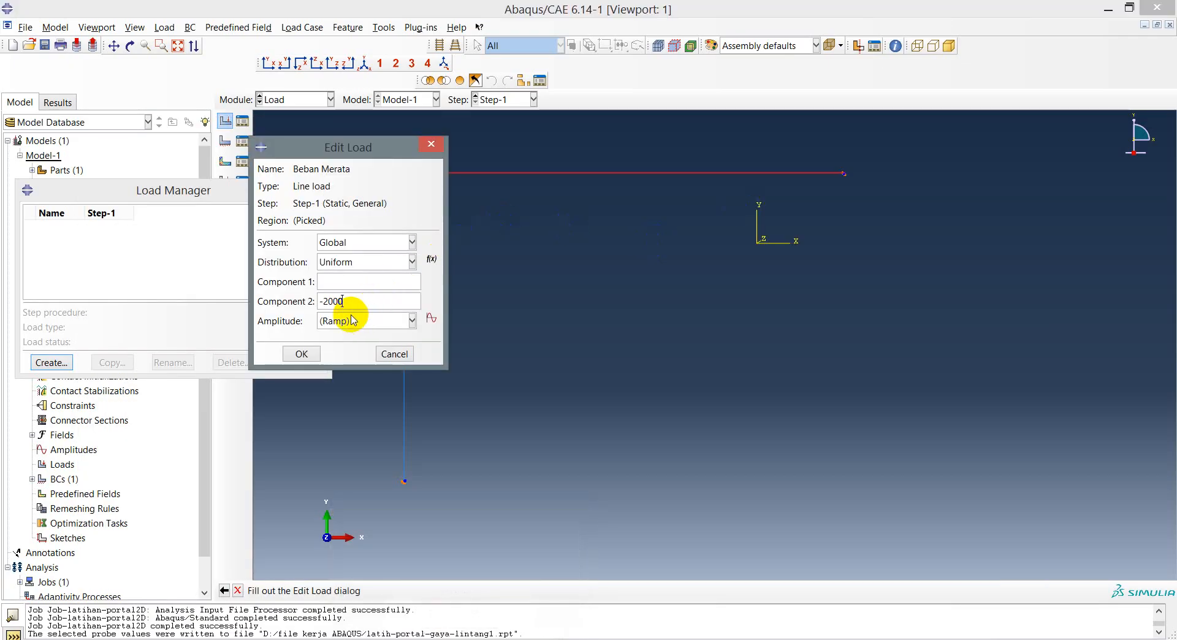
{"action": "key", "text": "BackSpace"}
{"action": "left_click", "coordinate": [306, 358]}
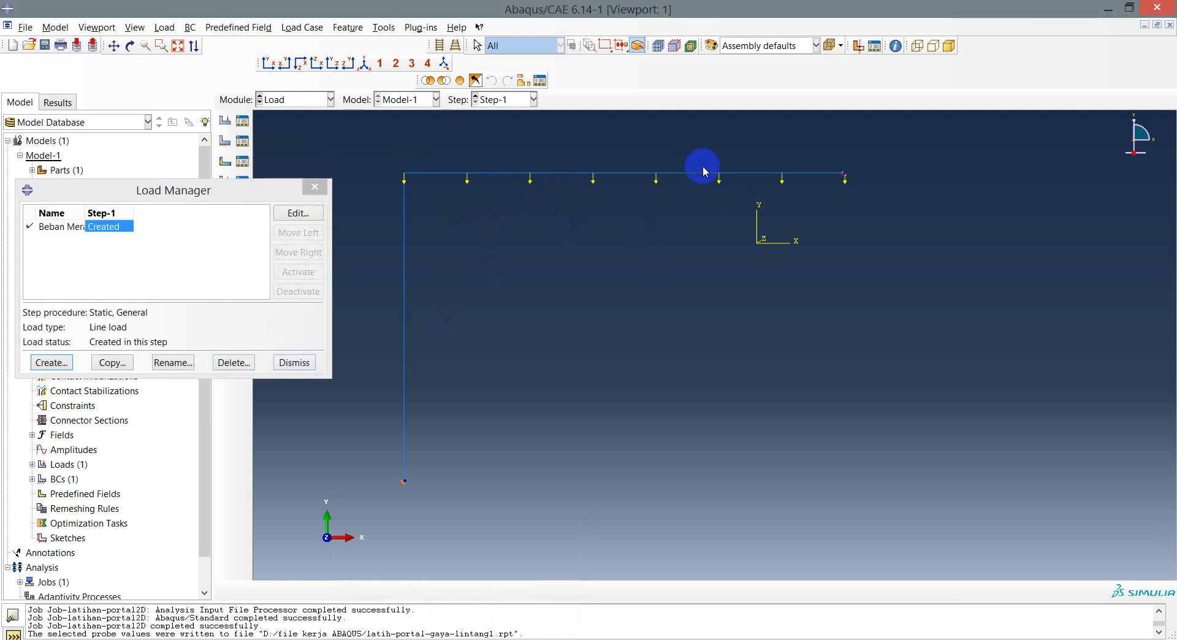
{"action": "left_click", "coordinate": [283, 362]}
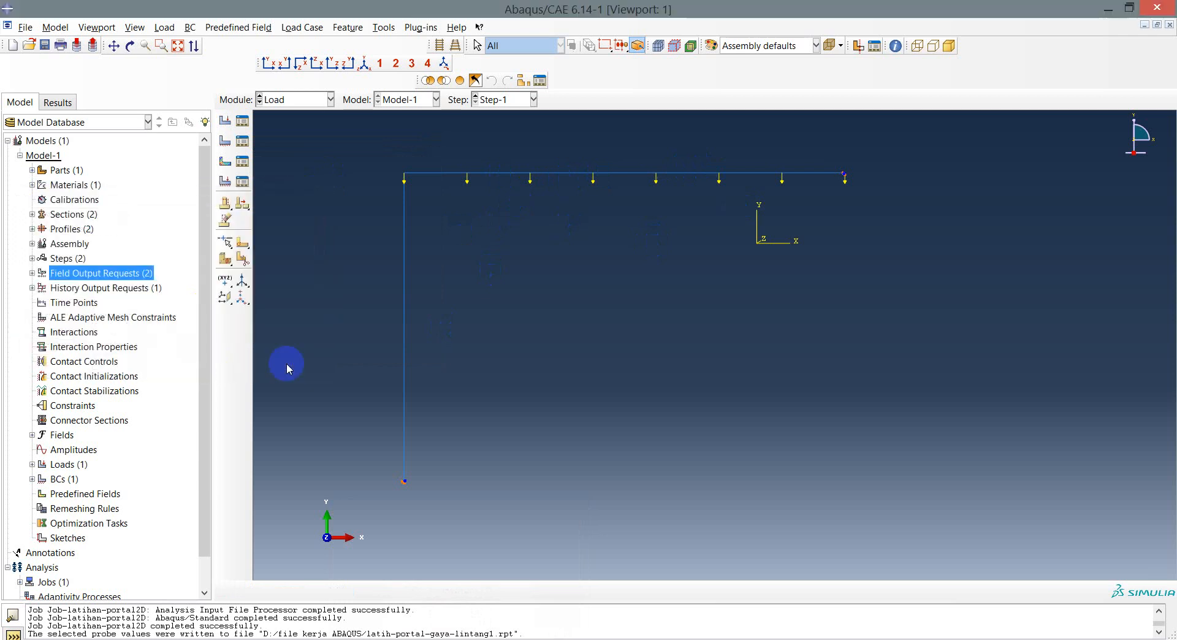
Switch to the Job module, resubmit Job-latihan-portal2D overwriting its existing files, and monitor the run.
{"action": "left_click", "coordinate": [312, 98]}
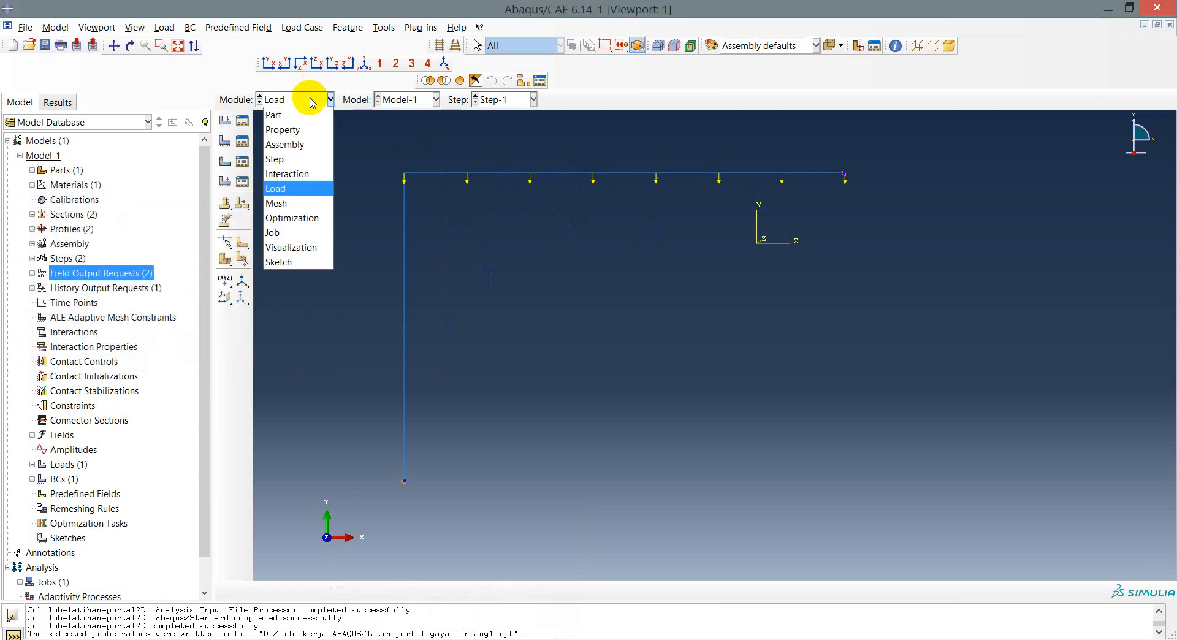
{"action": "left_click", "coordinate": [297, 234]}
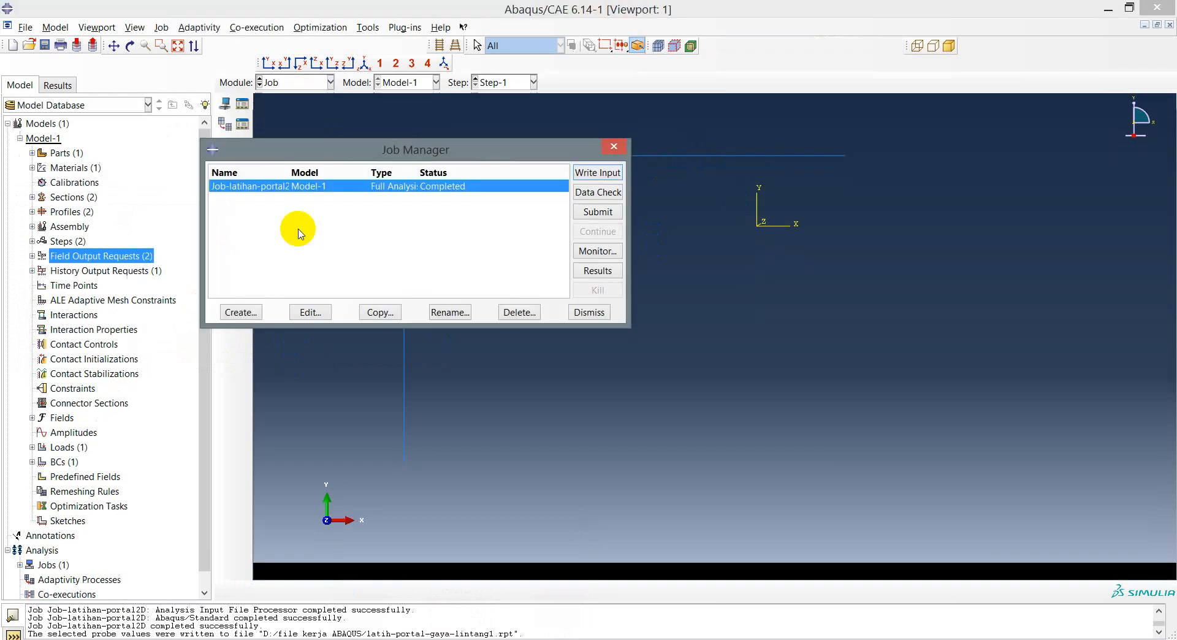
{"action": "left_click", "coordinate": [587, 214]}
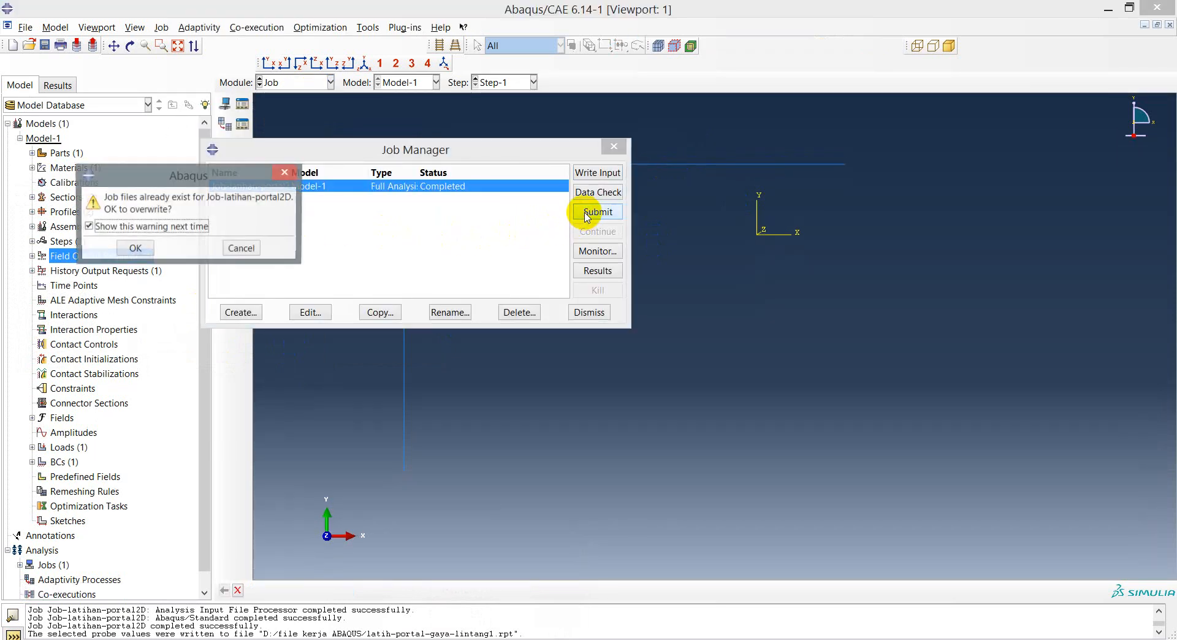
{"action": "left_click", "coordinate": [148, 248]}
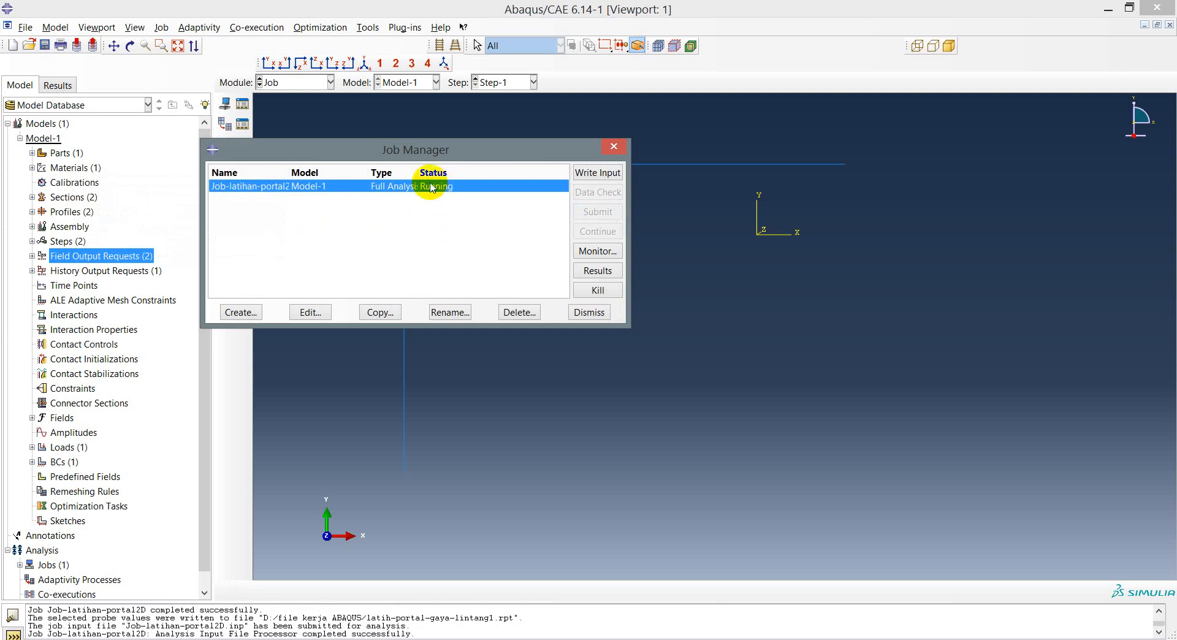
{"action": "left_click", "coordinate": [595, 252]}
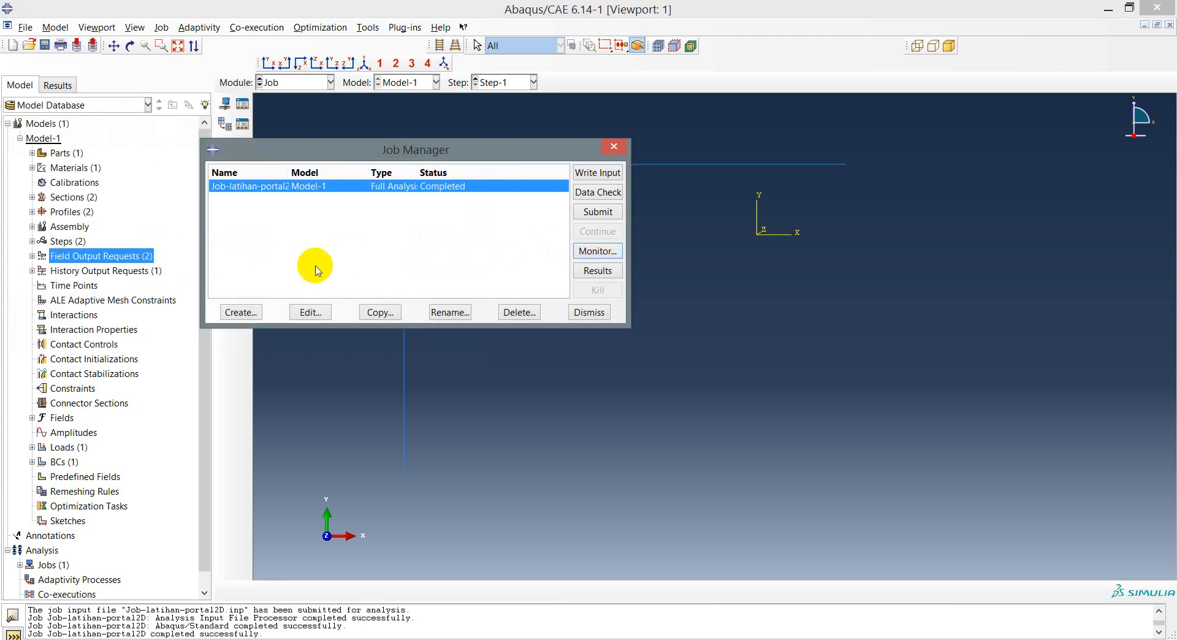
Open the results of Job-latihan-portal2D and plot contours on the deformed shape.
{"action": "left_click", "coordinate": [593, 275]}
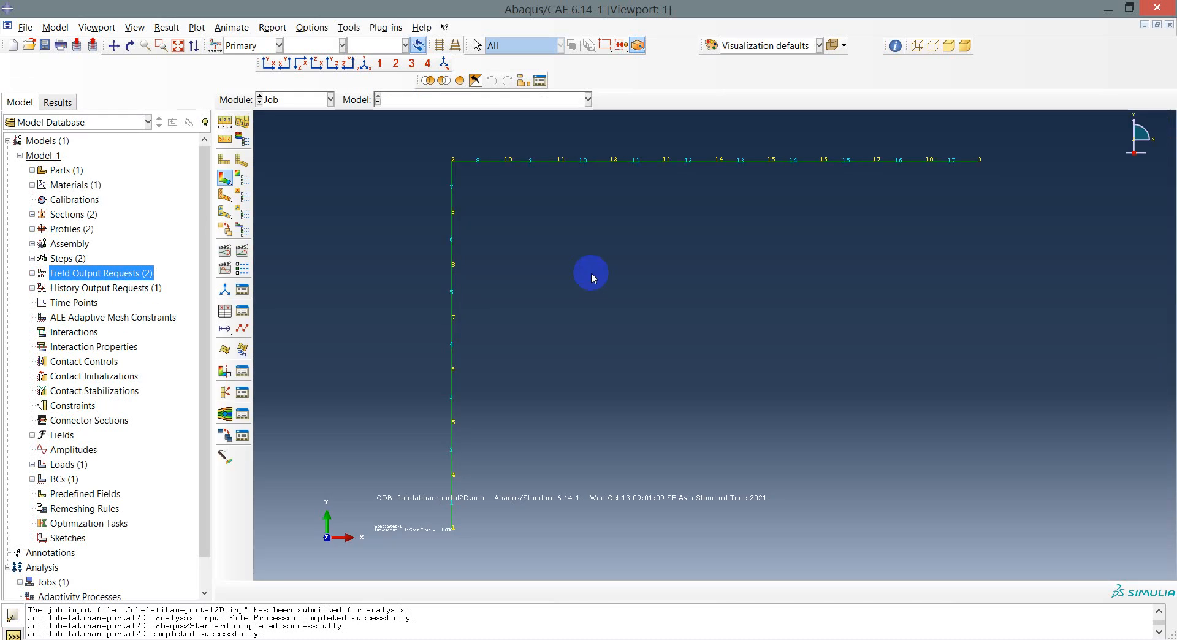
{"action": "left_click", "coordinate": [225, 178]}
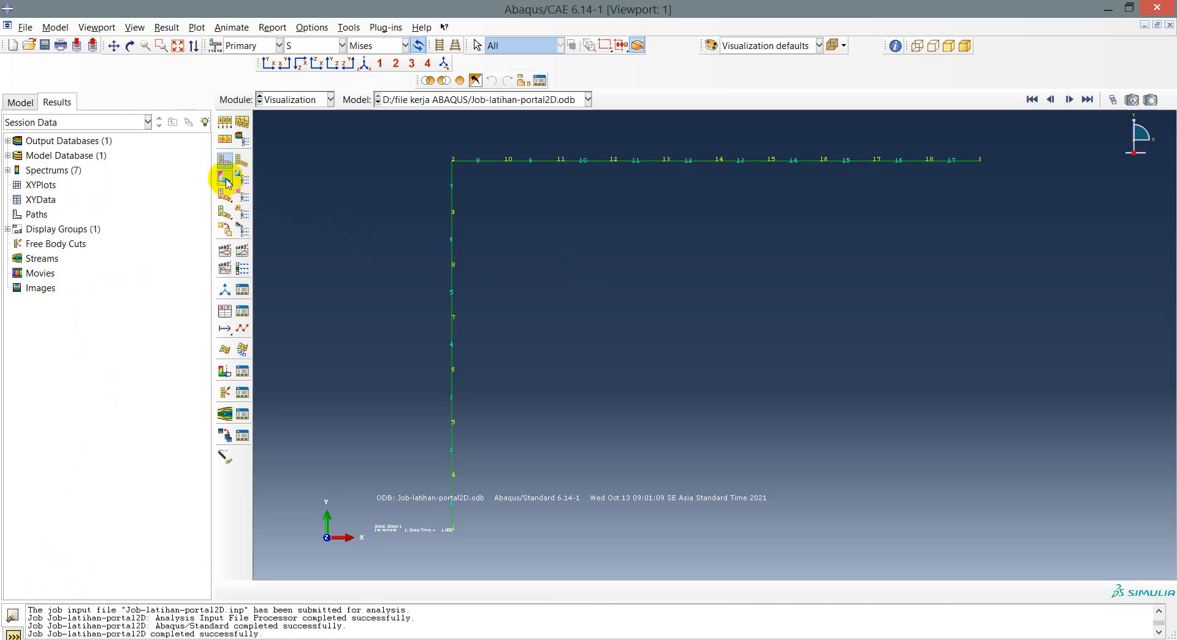